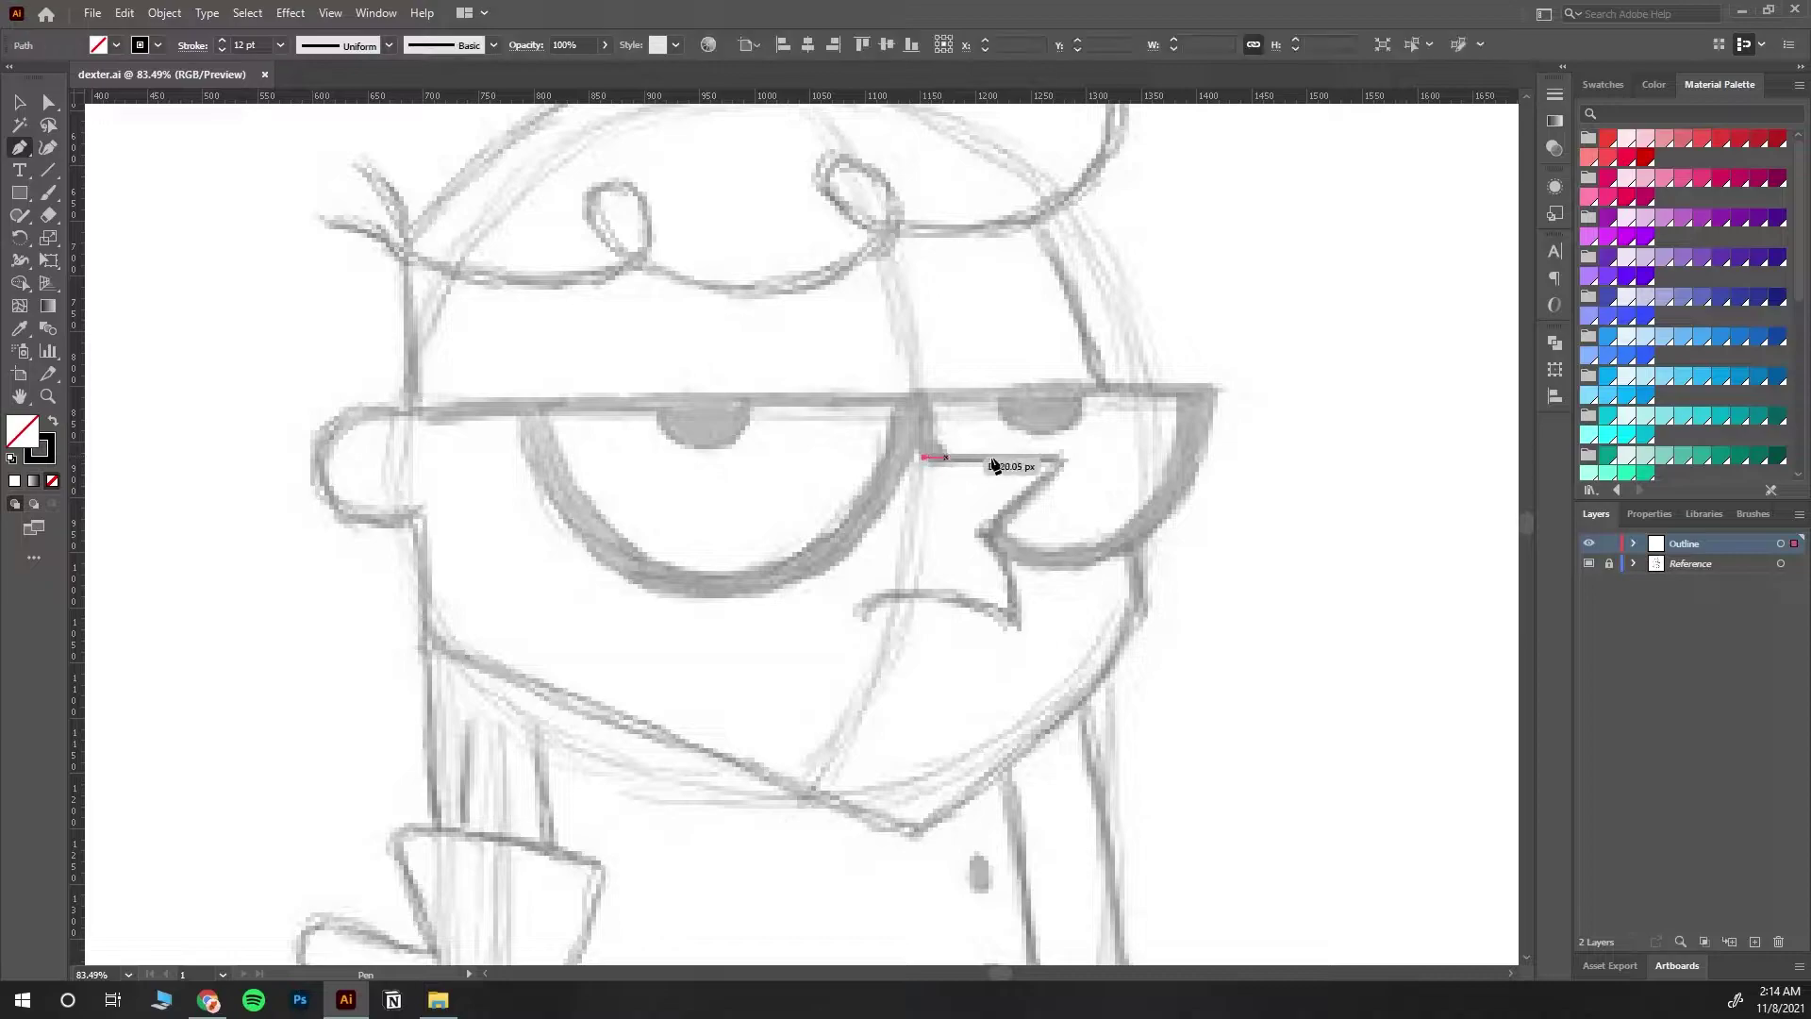
# Step: Trace the sketched nose and frowning mouth as one open path with the Pen tool and deselect it
pyautogui.click(1066, 458)
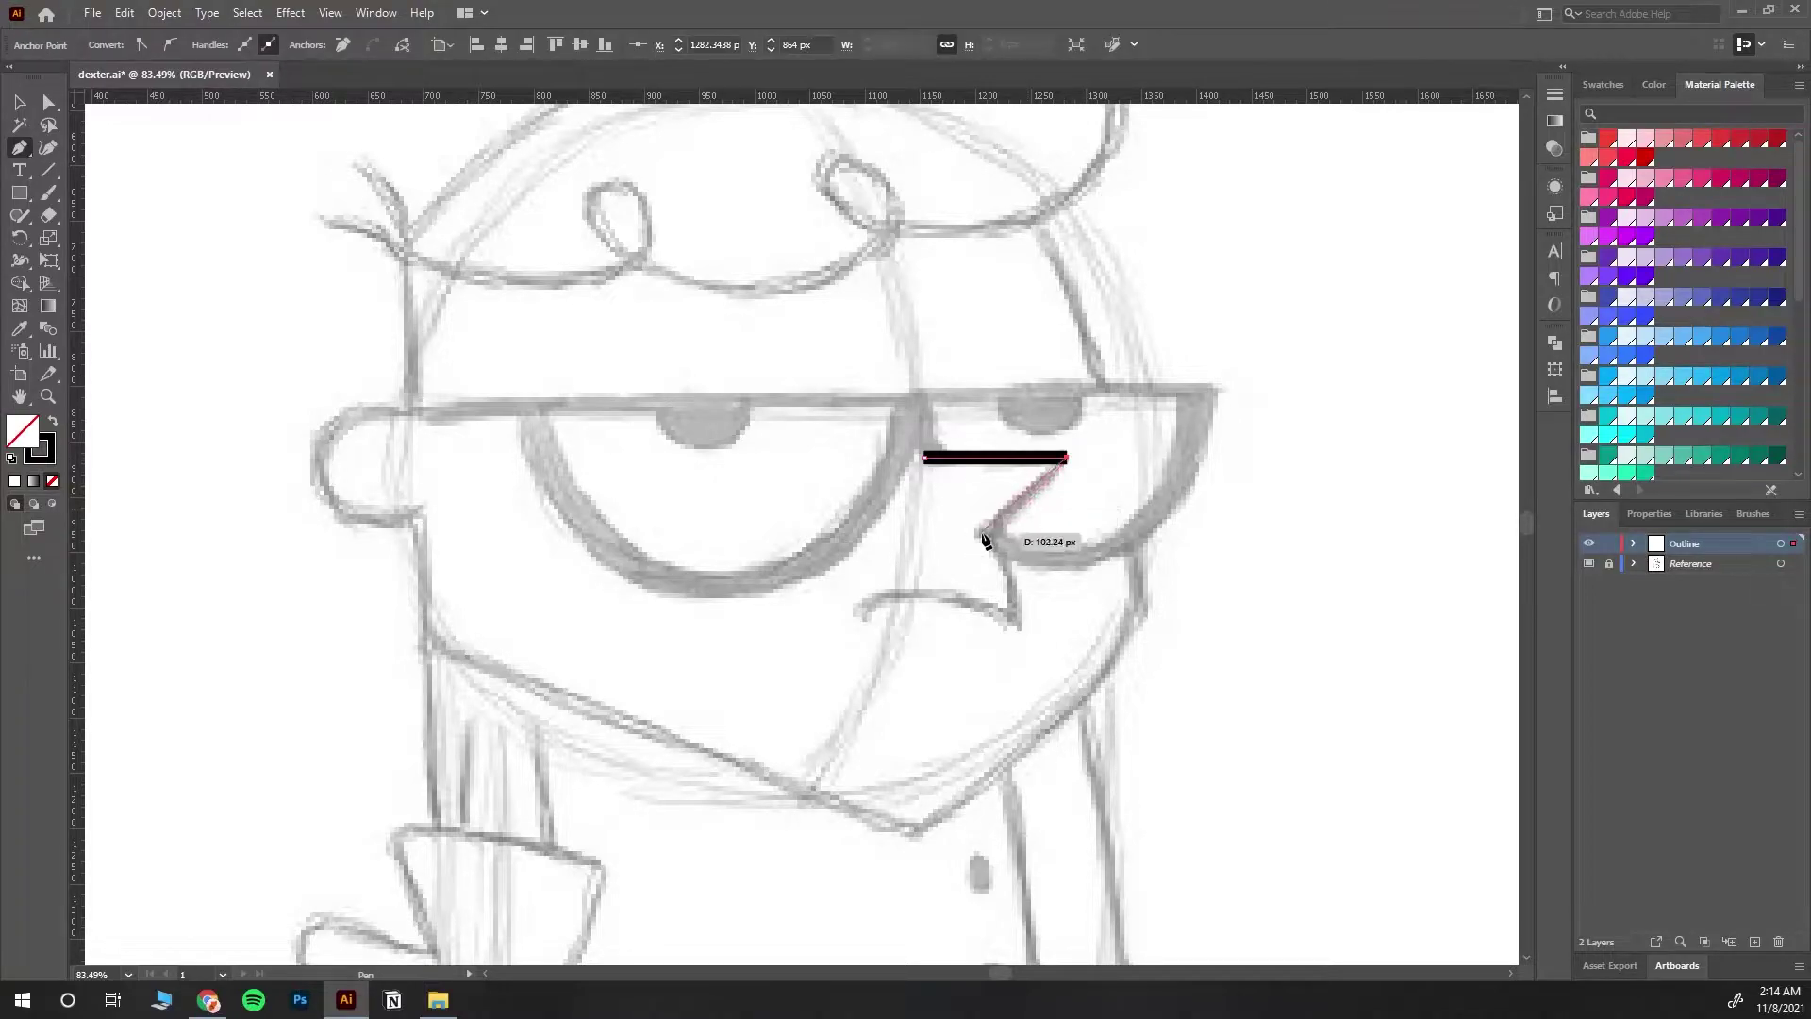
pyautogui.click(981, 533)
pyautogui.moveTo(1018, 625); pyautogui.dragTo(1016, 686)
pyautogui.click(1018, 624)
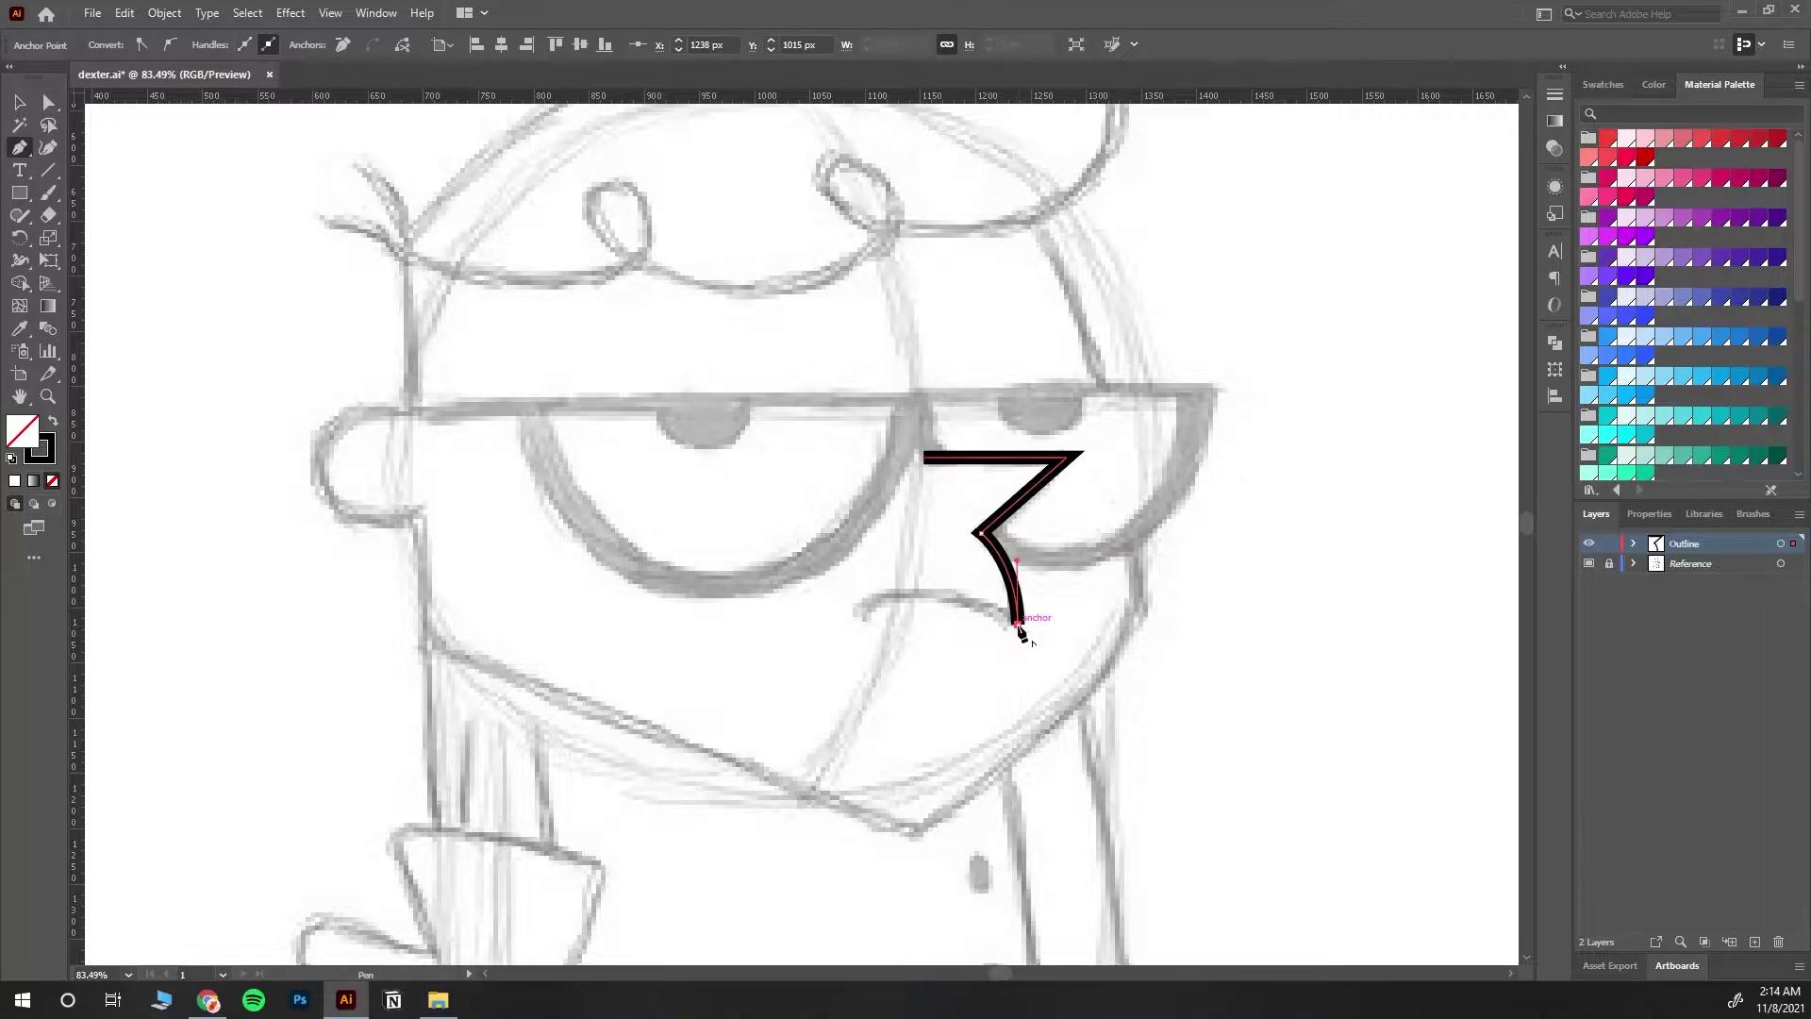
pyautogui.moveTo(857, 611); pyautogui.dragTo(788, 656)
pyautogui.click(856, 611)
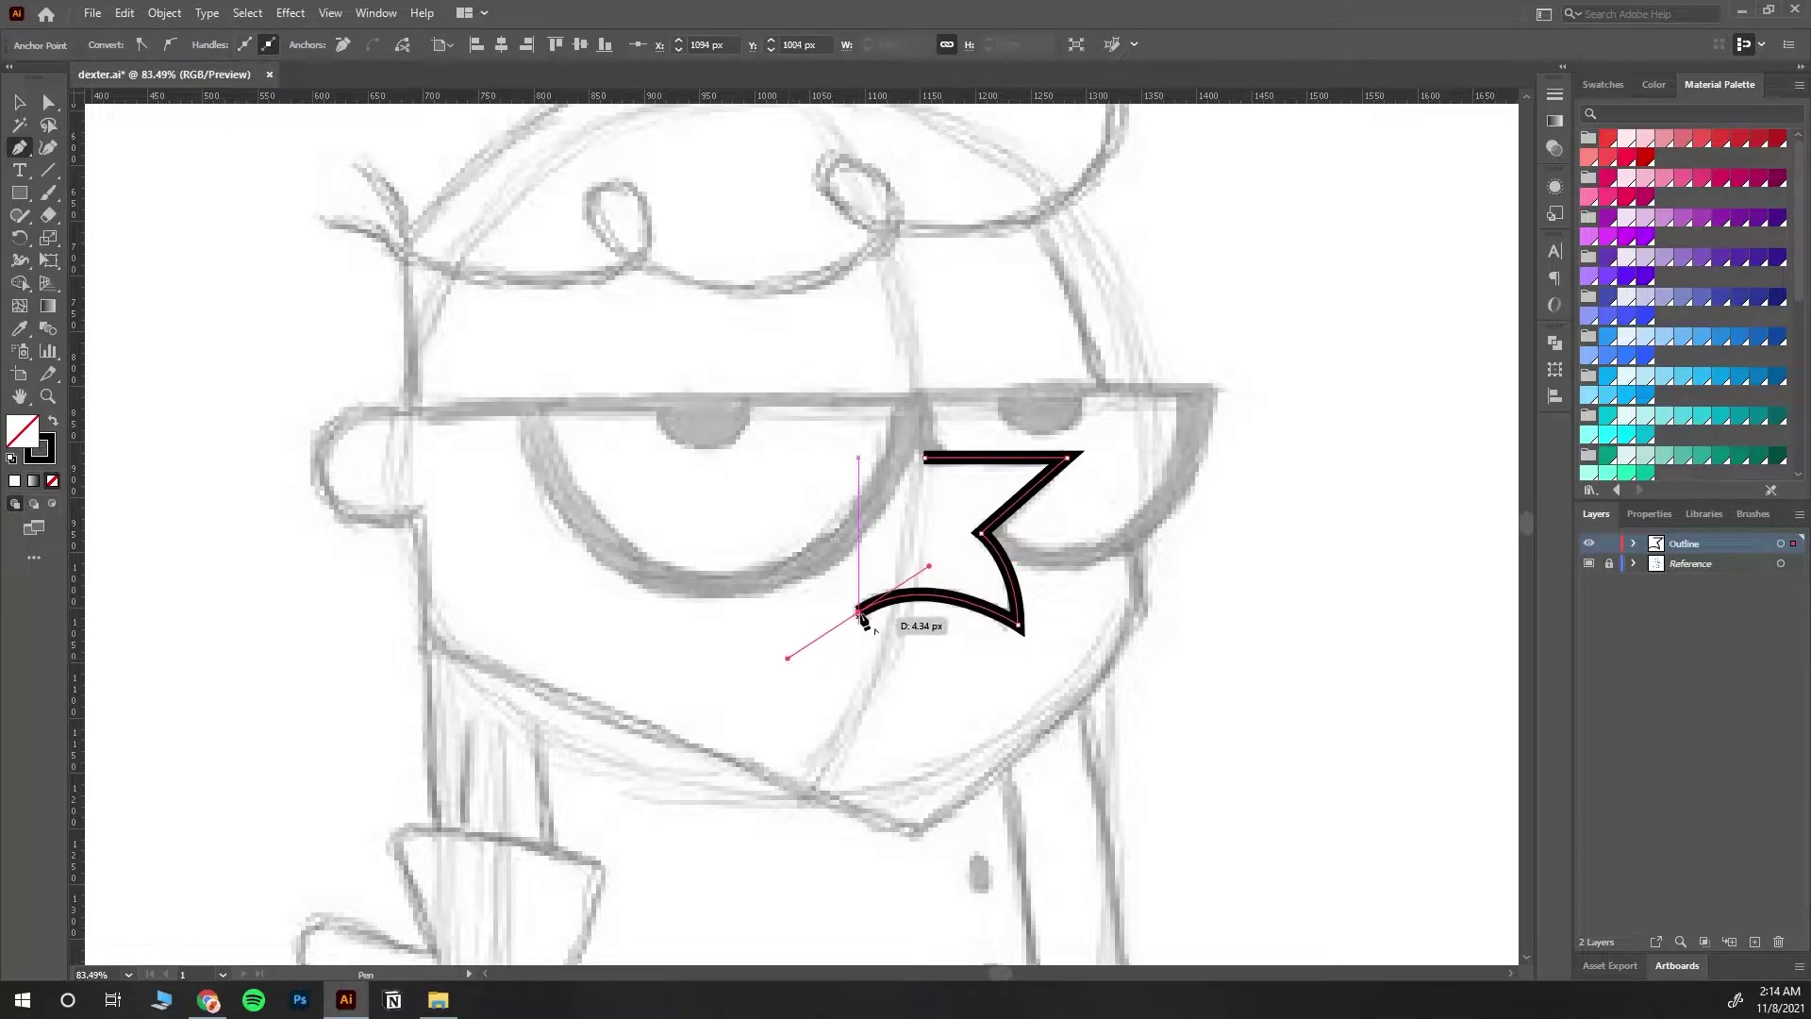
pyautogui.click(20, 103)
pyautogui.click(260, 354)
# Step: Trace the back of the head from the hairline down to the glasses and around the rounded ear with the Pen tool
pyautogui.click(21, 148)
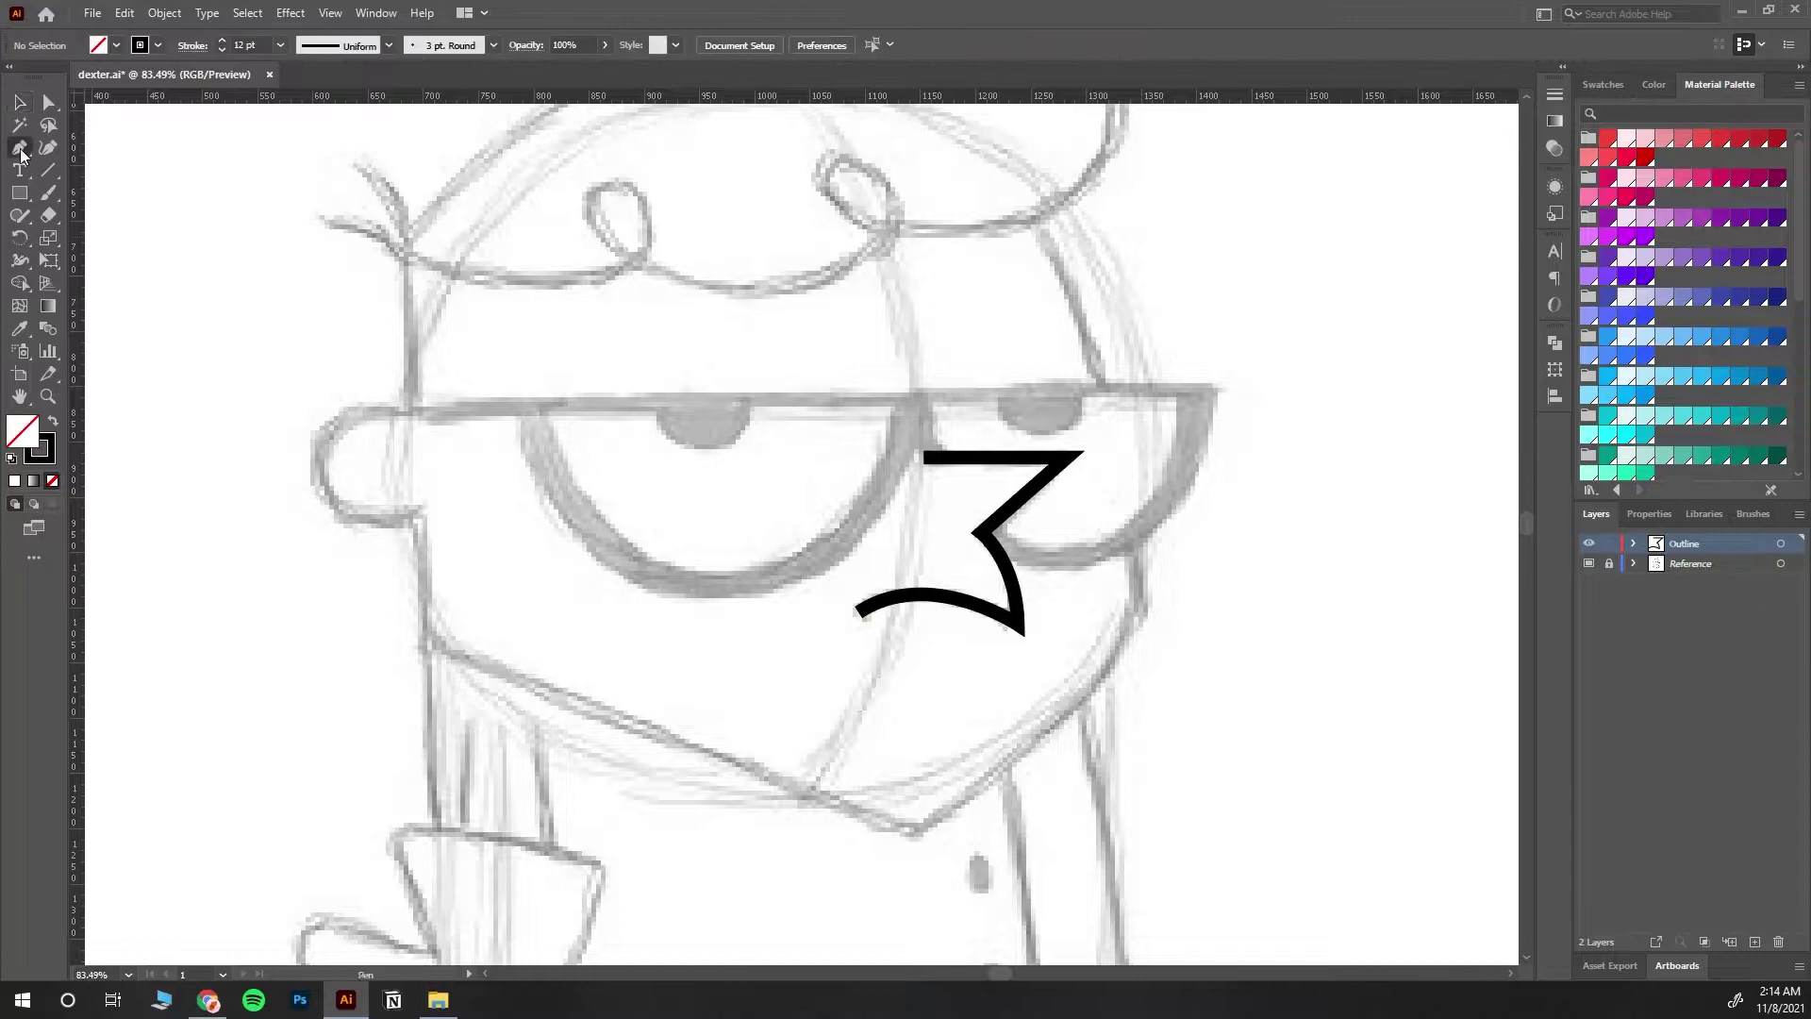
pyautogui.click(403, 253)
pyautogui.click(404, 412)
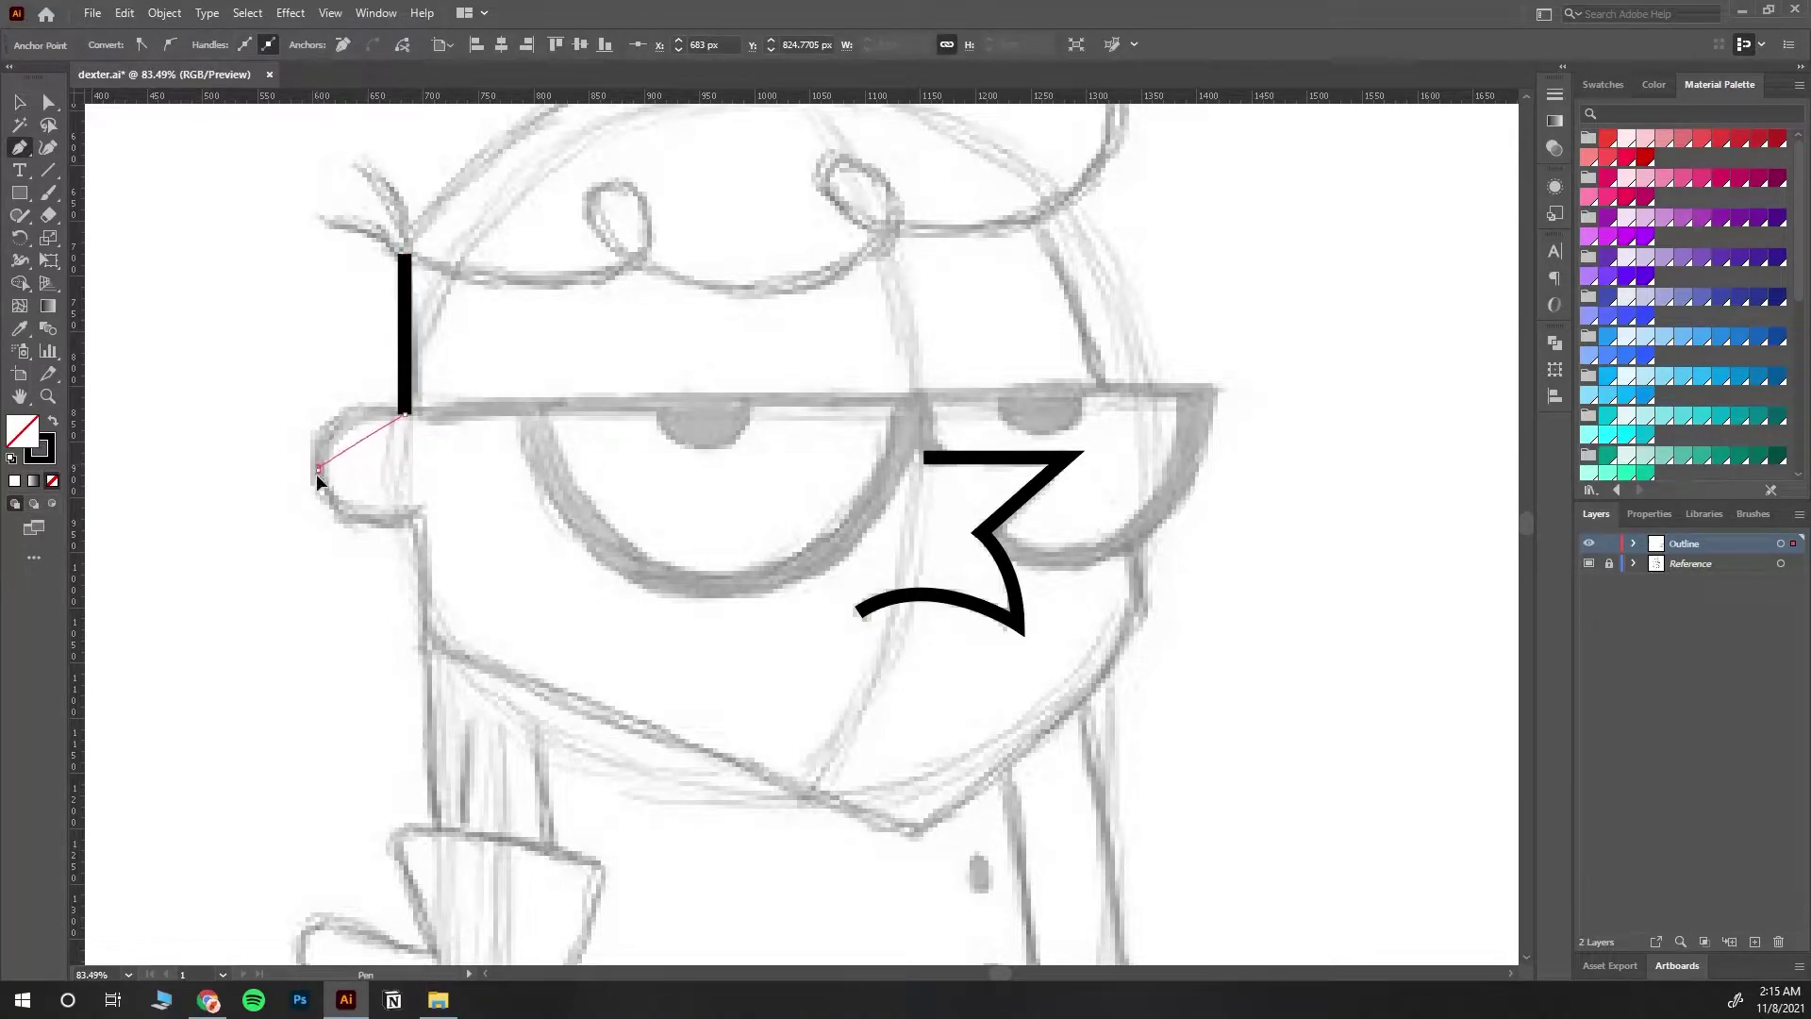
pyautogui.moveTo(316, 543); pyautogui.dragTo(314, 551)
pyautogui.click(318, 468)
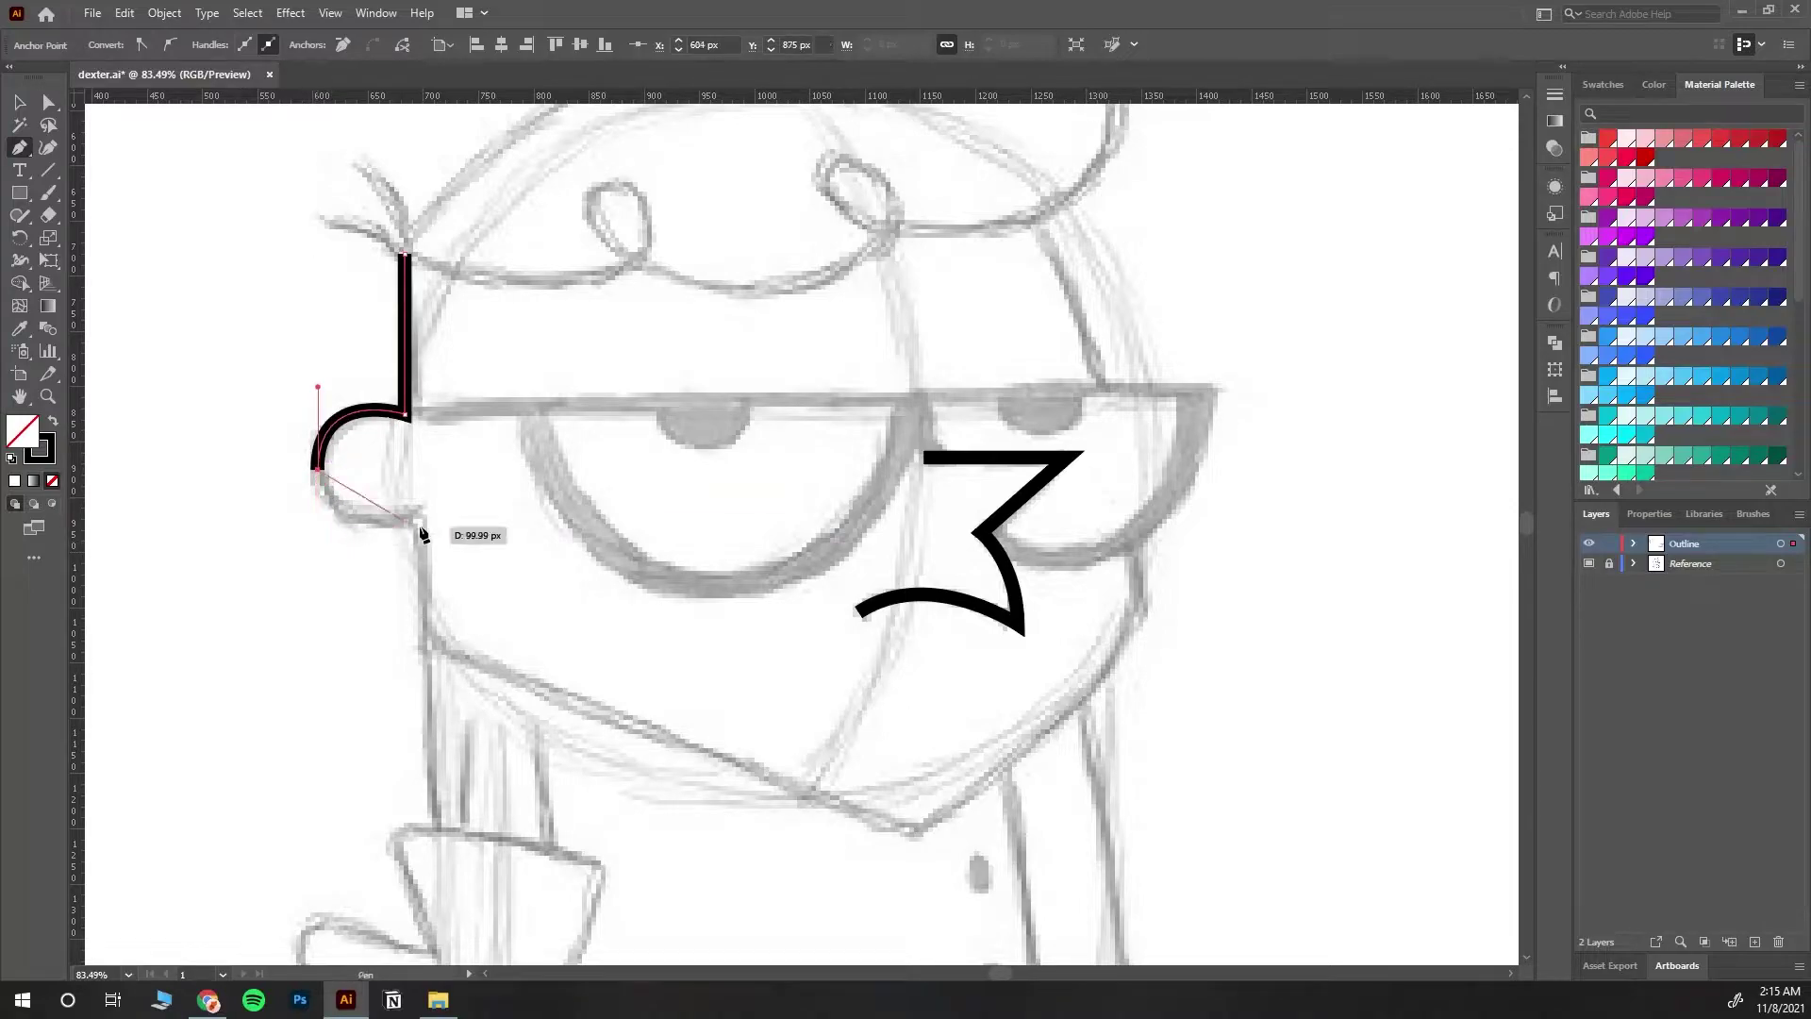
pyautogui.click(418, 514)
pyautogui.moveTo(495, 500); pyautogui.dragTo(519, 478)
pyautogui.click(418, 514)
# Step: Extend the head path straight down from the ear to the sketched sleeve cuff and finish the path
pyautogui.scroll(-5, 481, 537)
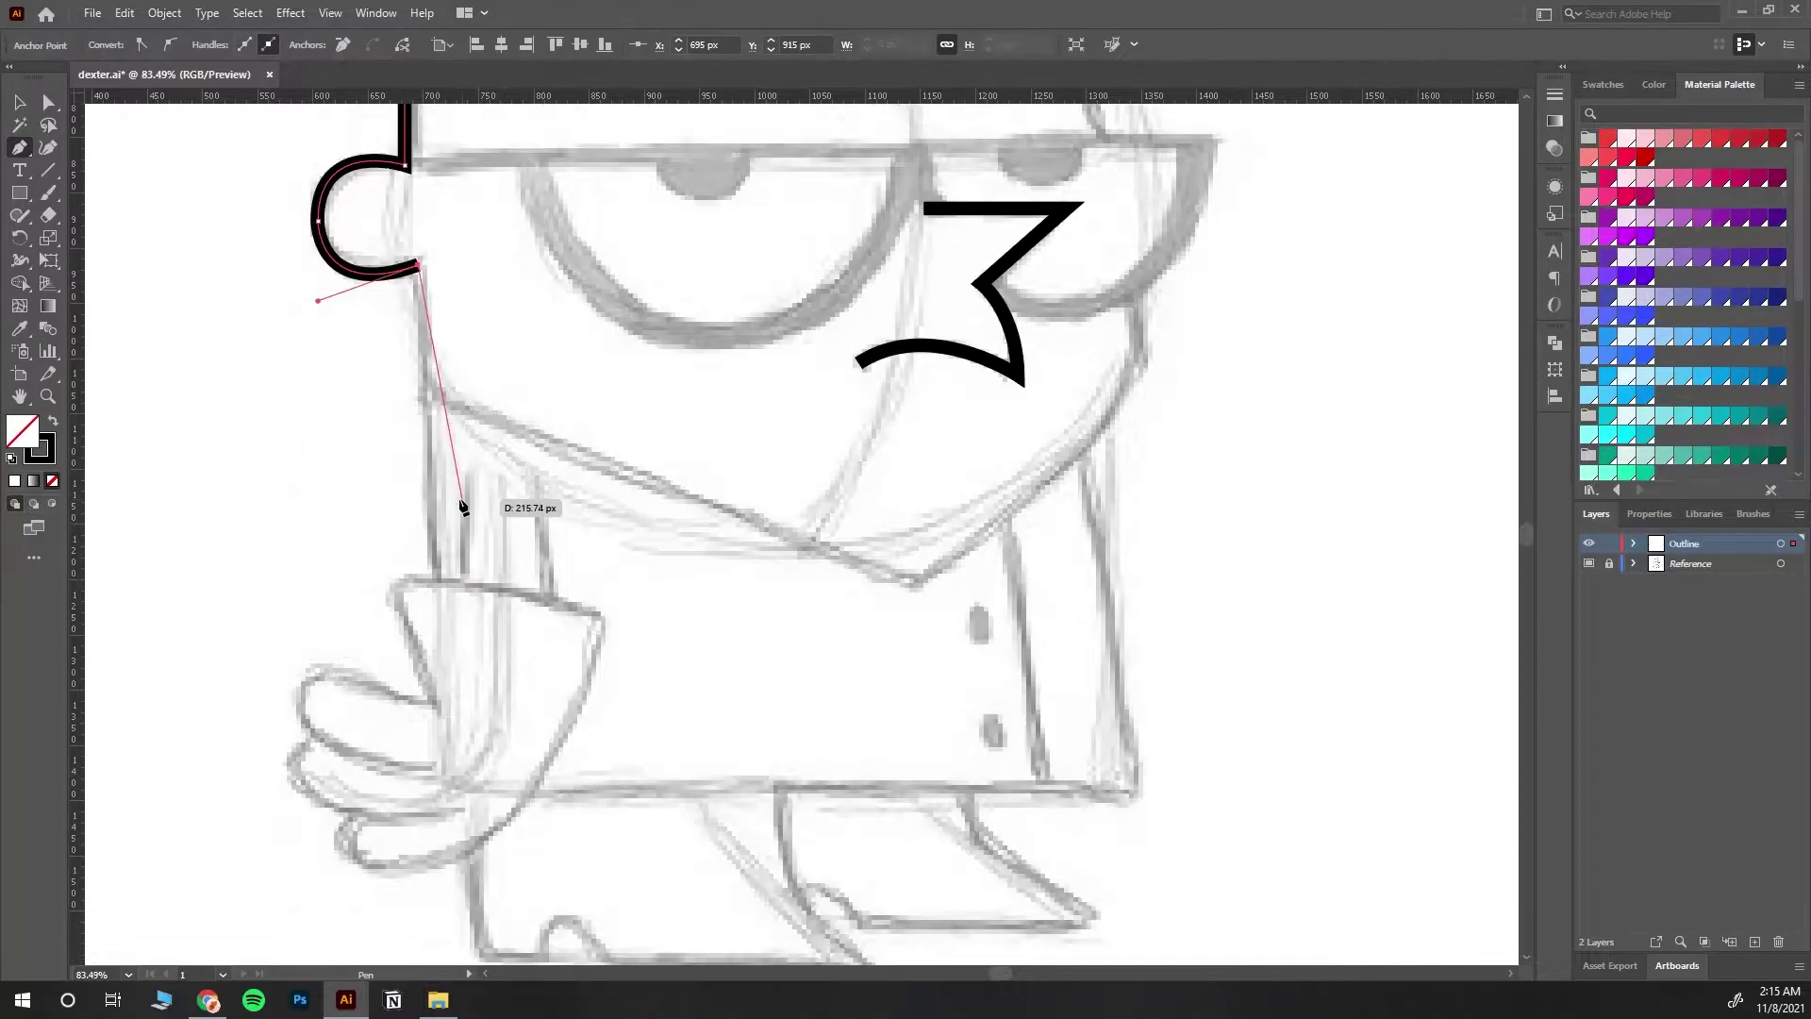
pyautogui.click(435, 578)
pyautogui.click(20, 103)
pyautogui.click(243, 366)
# Step: Draw the top edge of the glasses as one straight line from the back of the head to the far lens corner
pyautogui.scroll(2, 875, 620)
pyautogui.scroll(3, 1075, 635)
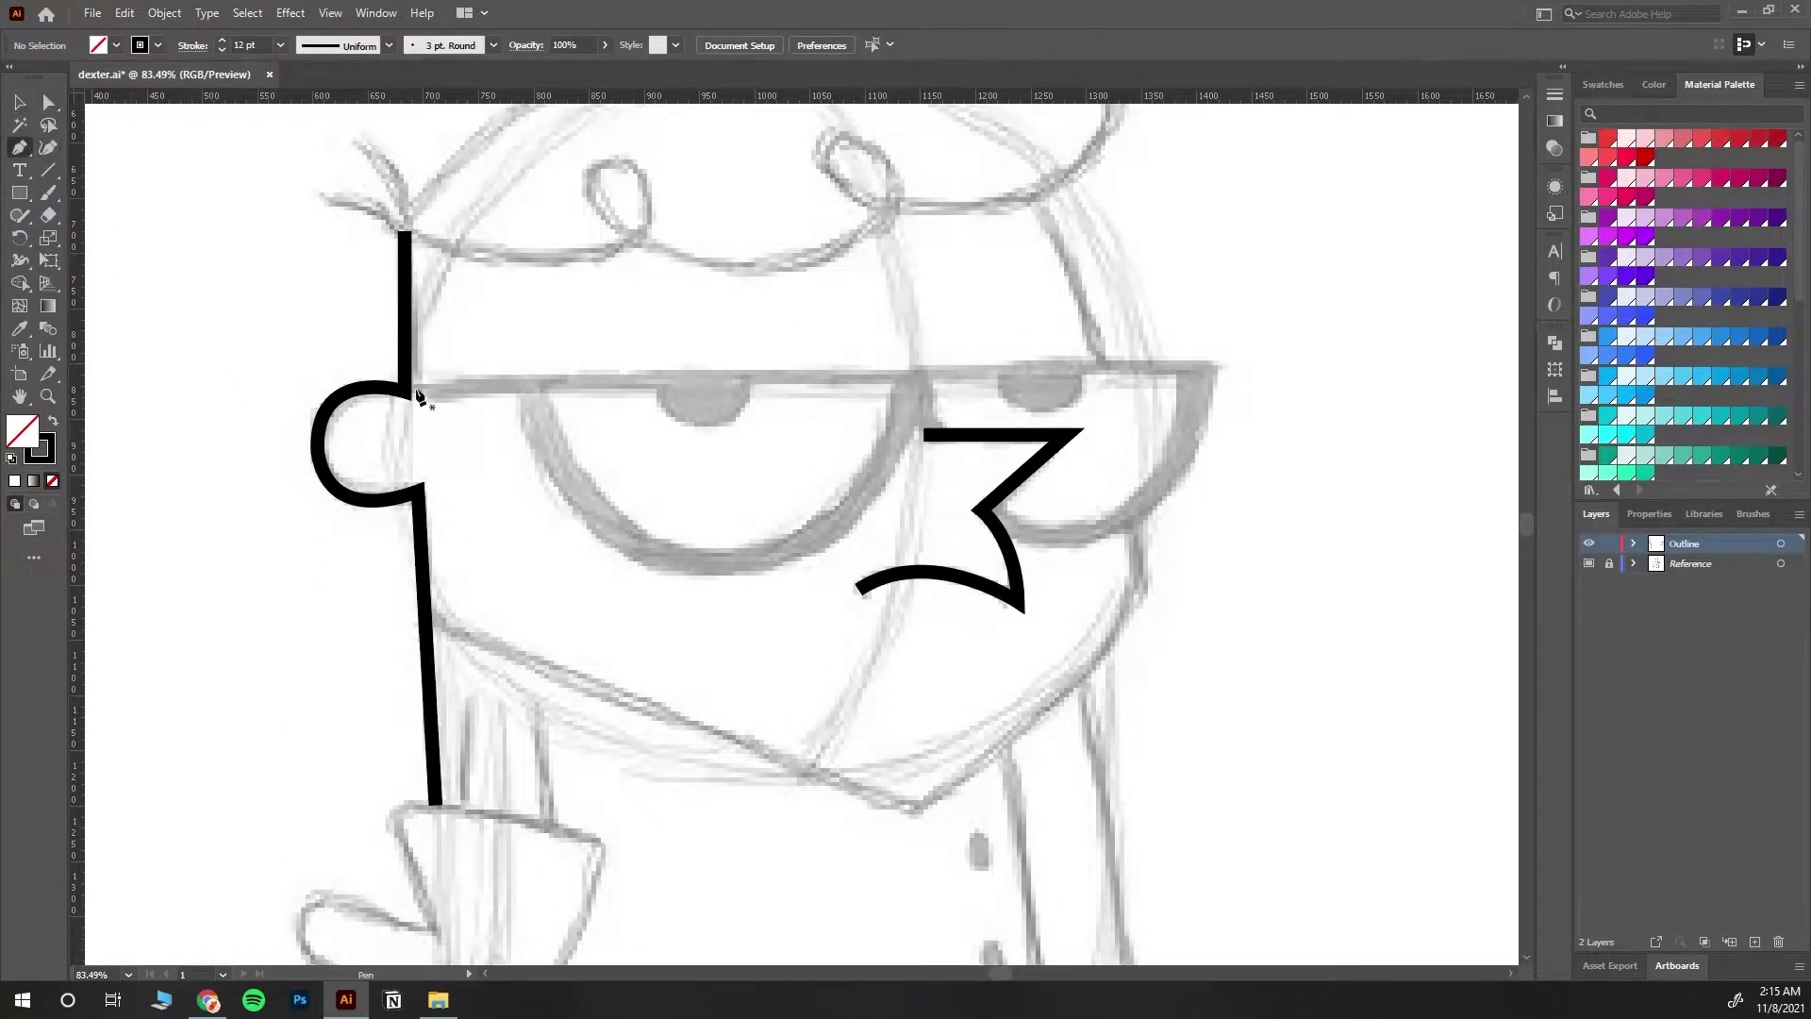
pyautogui.click(406, 391)
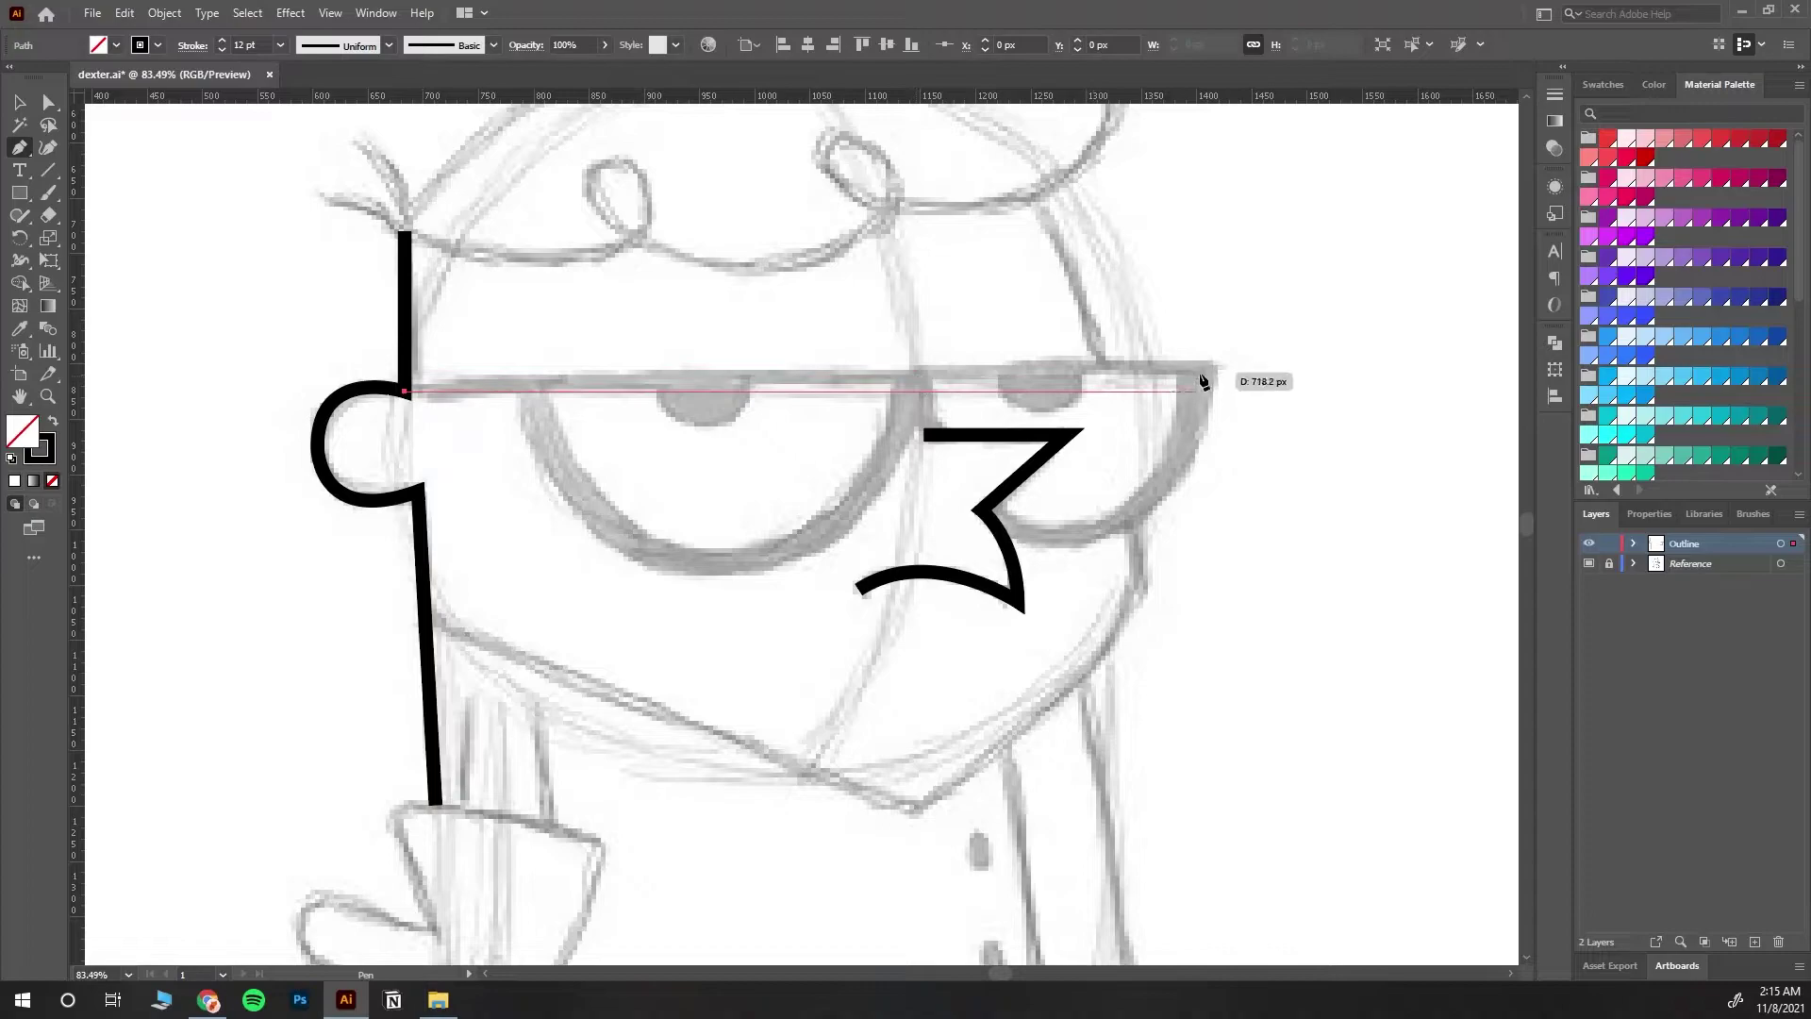
pyautogui.hotkey('ctrl', 'z')
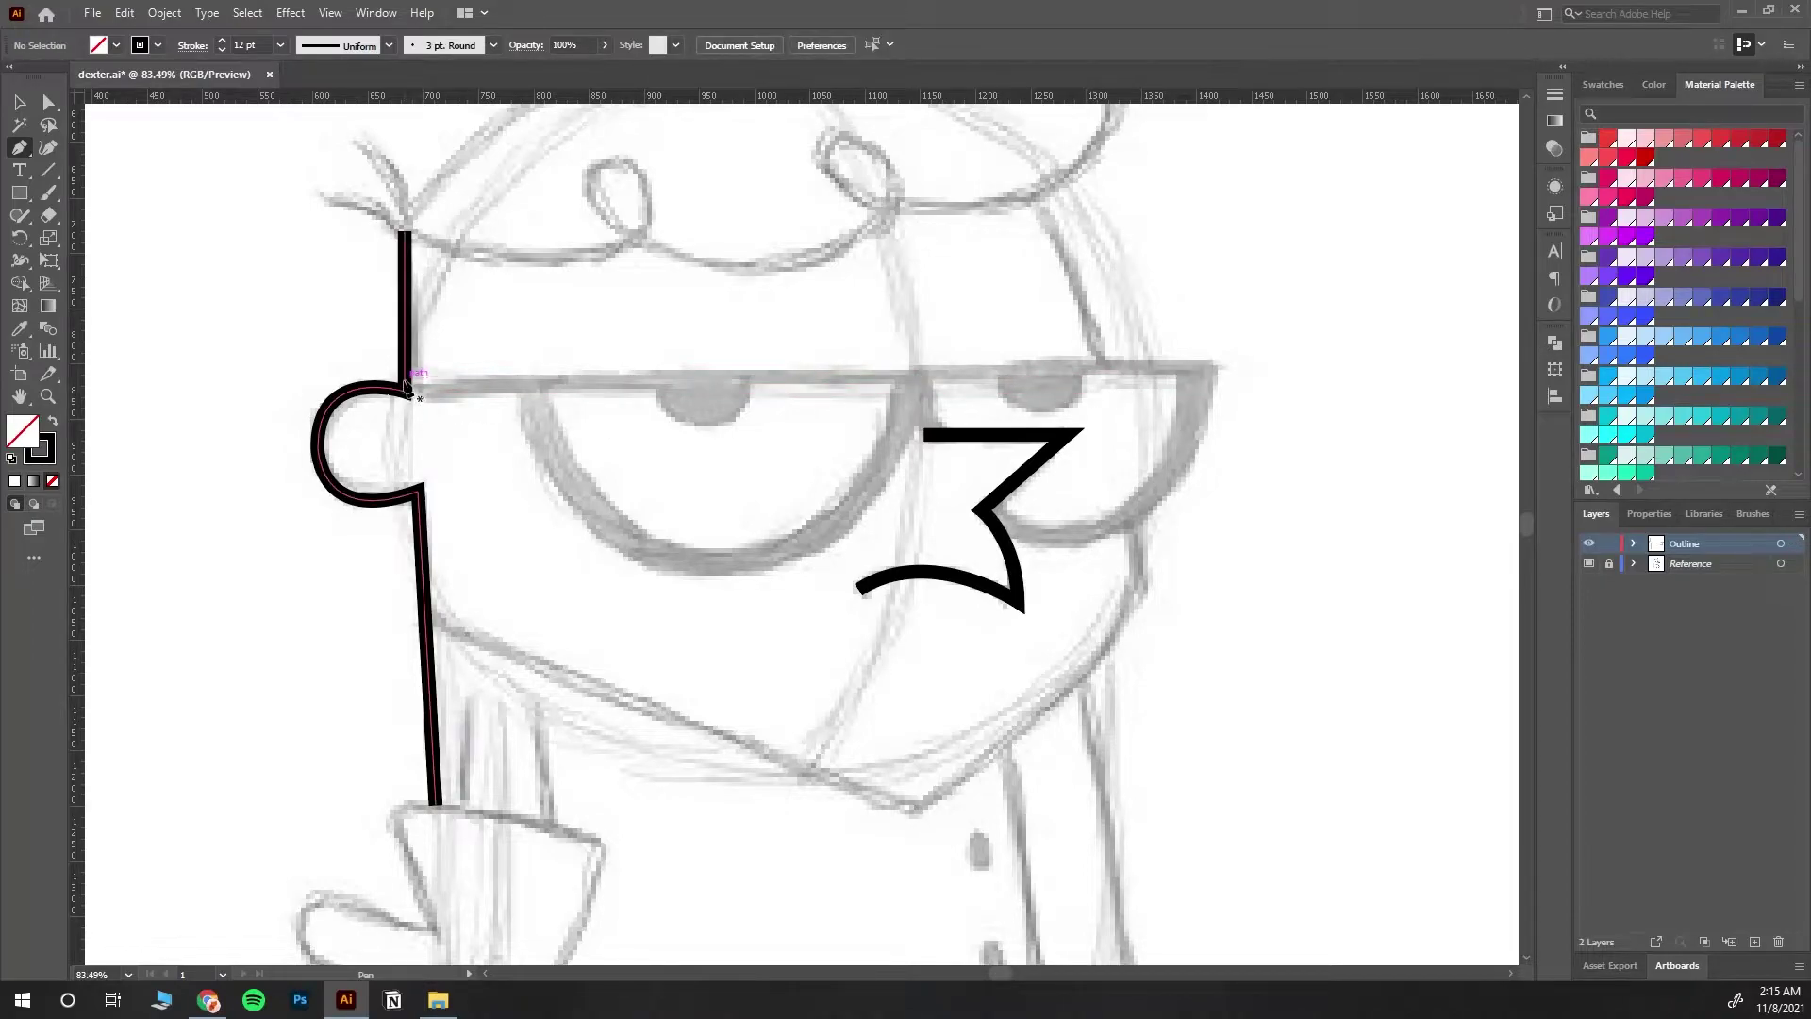
pyautogui.click(405, 382)
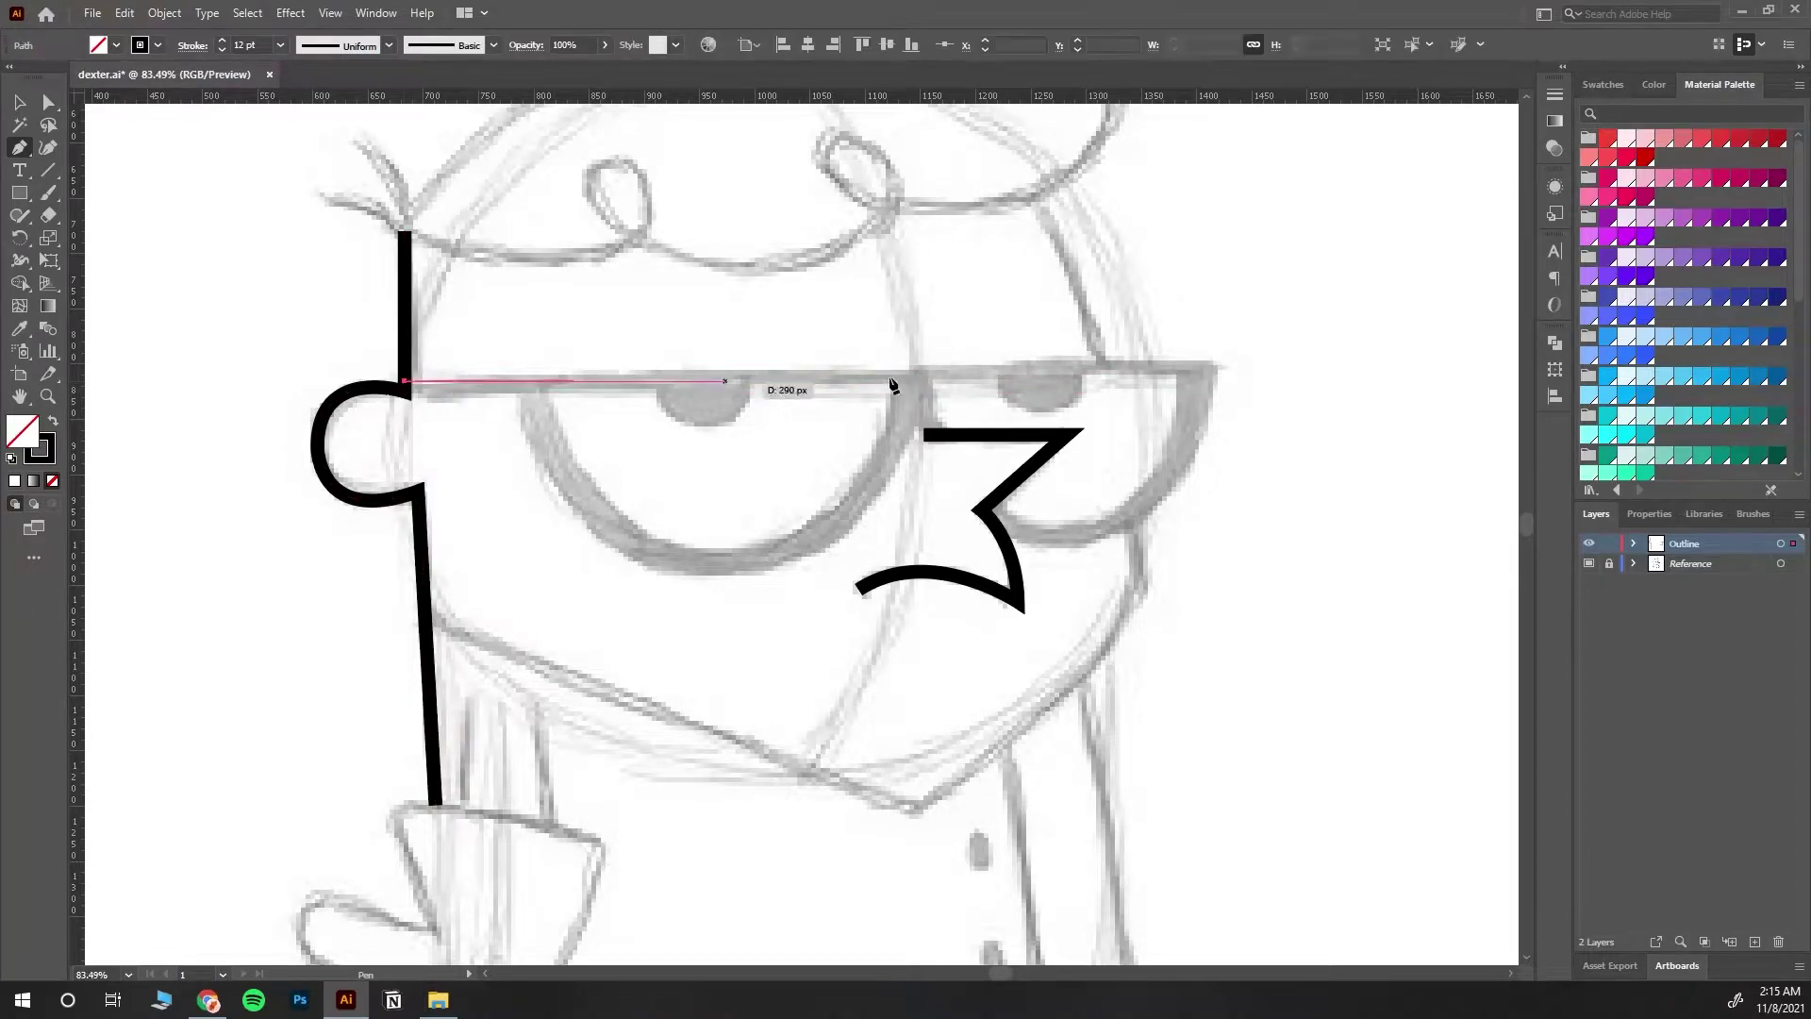
pyautogui.click(1212, 369)
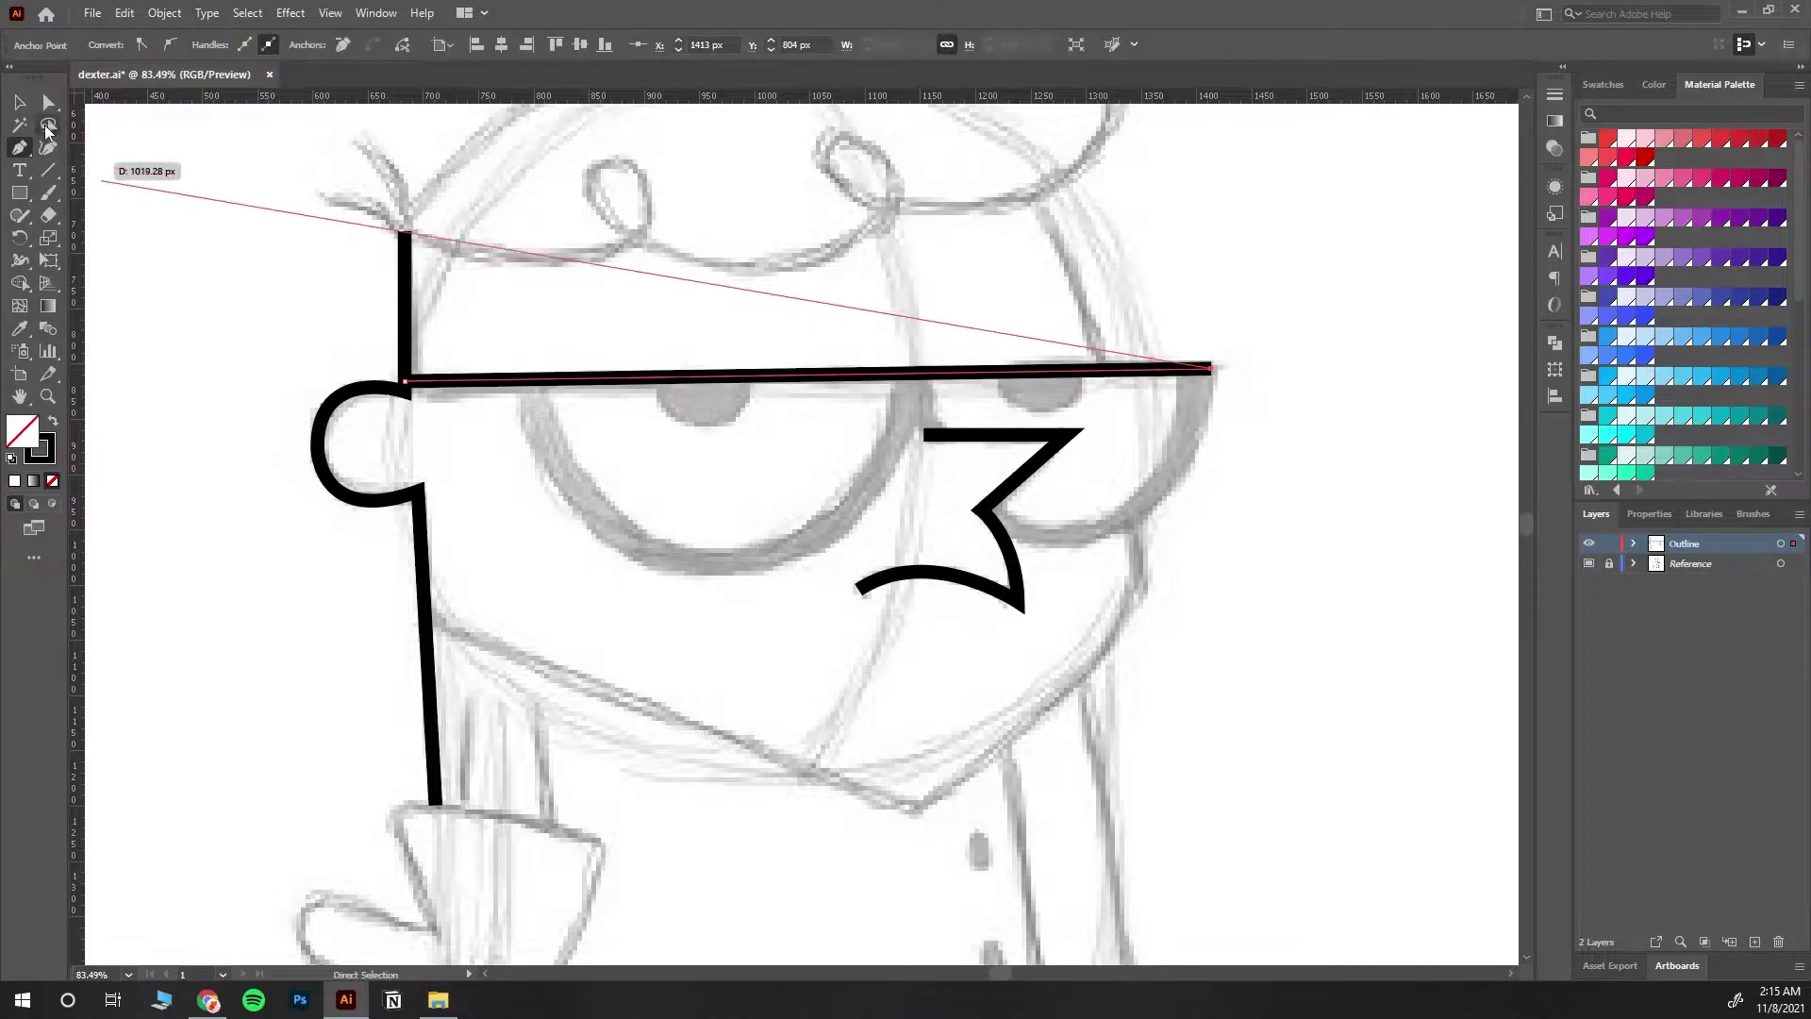
pyautogui.click(19, 101)
pyautogui.click(178, 255)
# Step: Trace the jaw from the back-of-head line straight to the chin point and curve it up along the front cheek
pyautogui.scroll(-3, 933, 556)
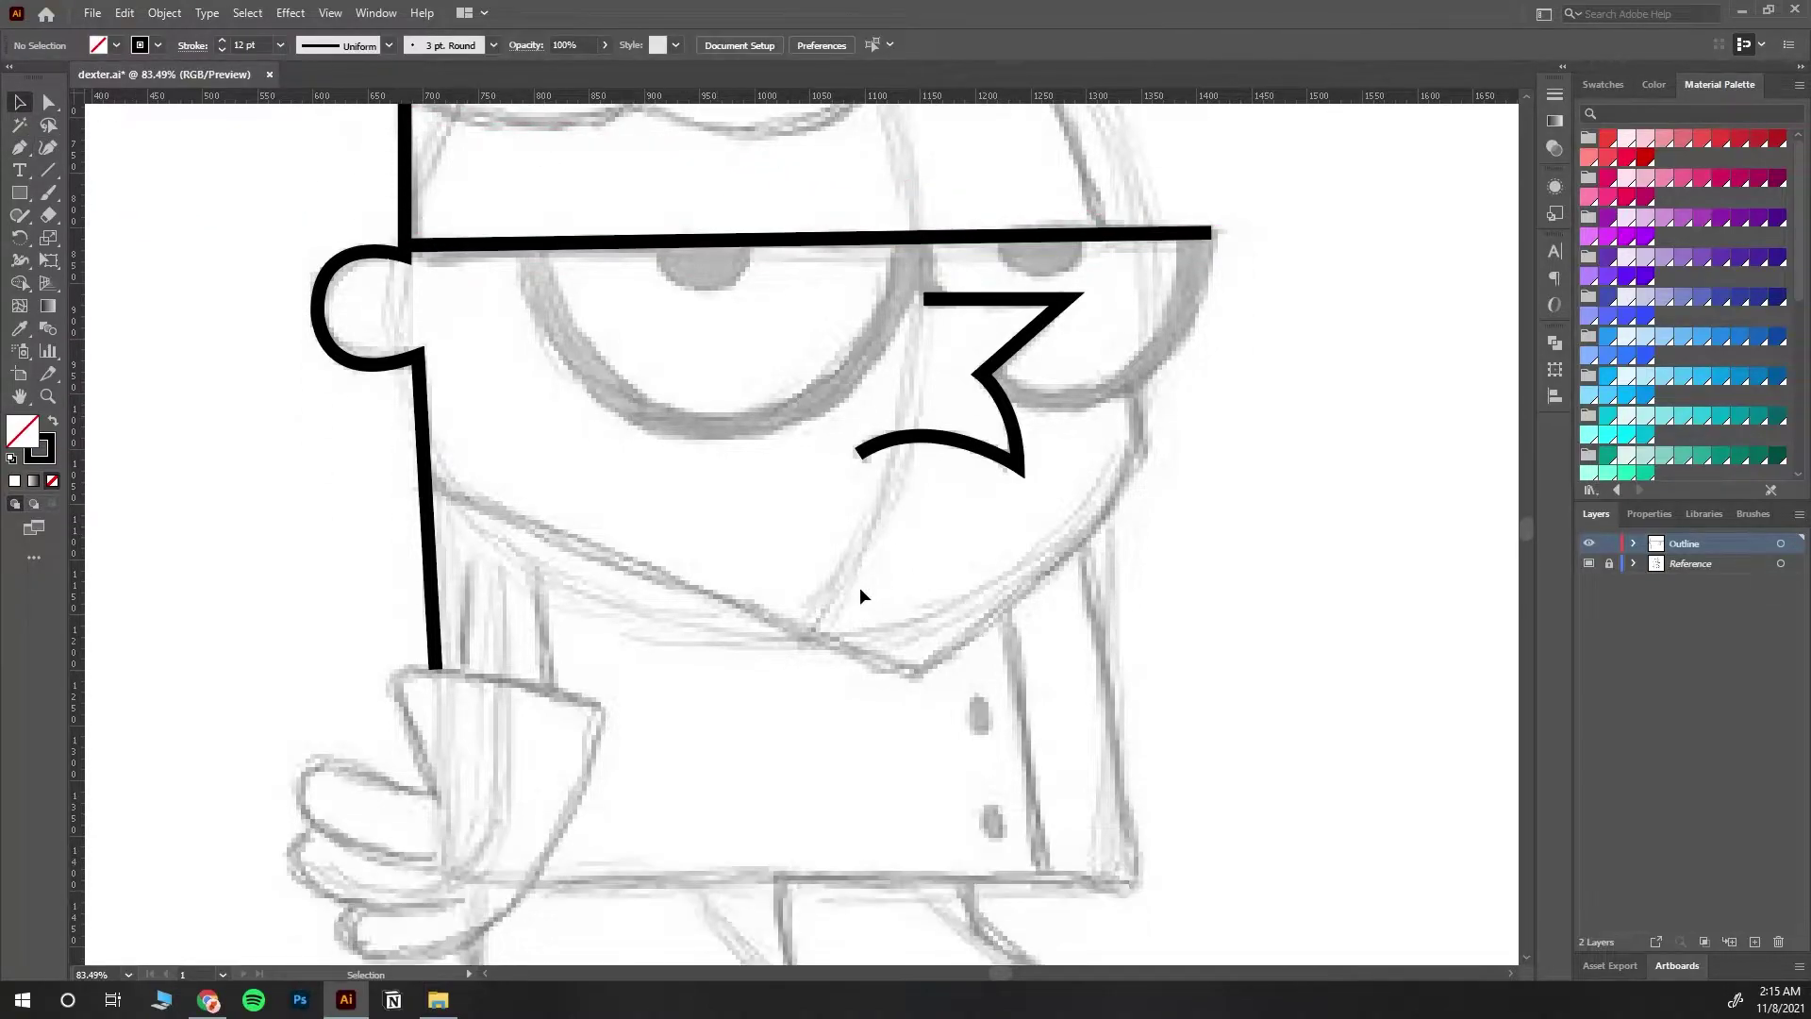
pyautogui.click(426, 480)
pyautogui.click(916, 675)
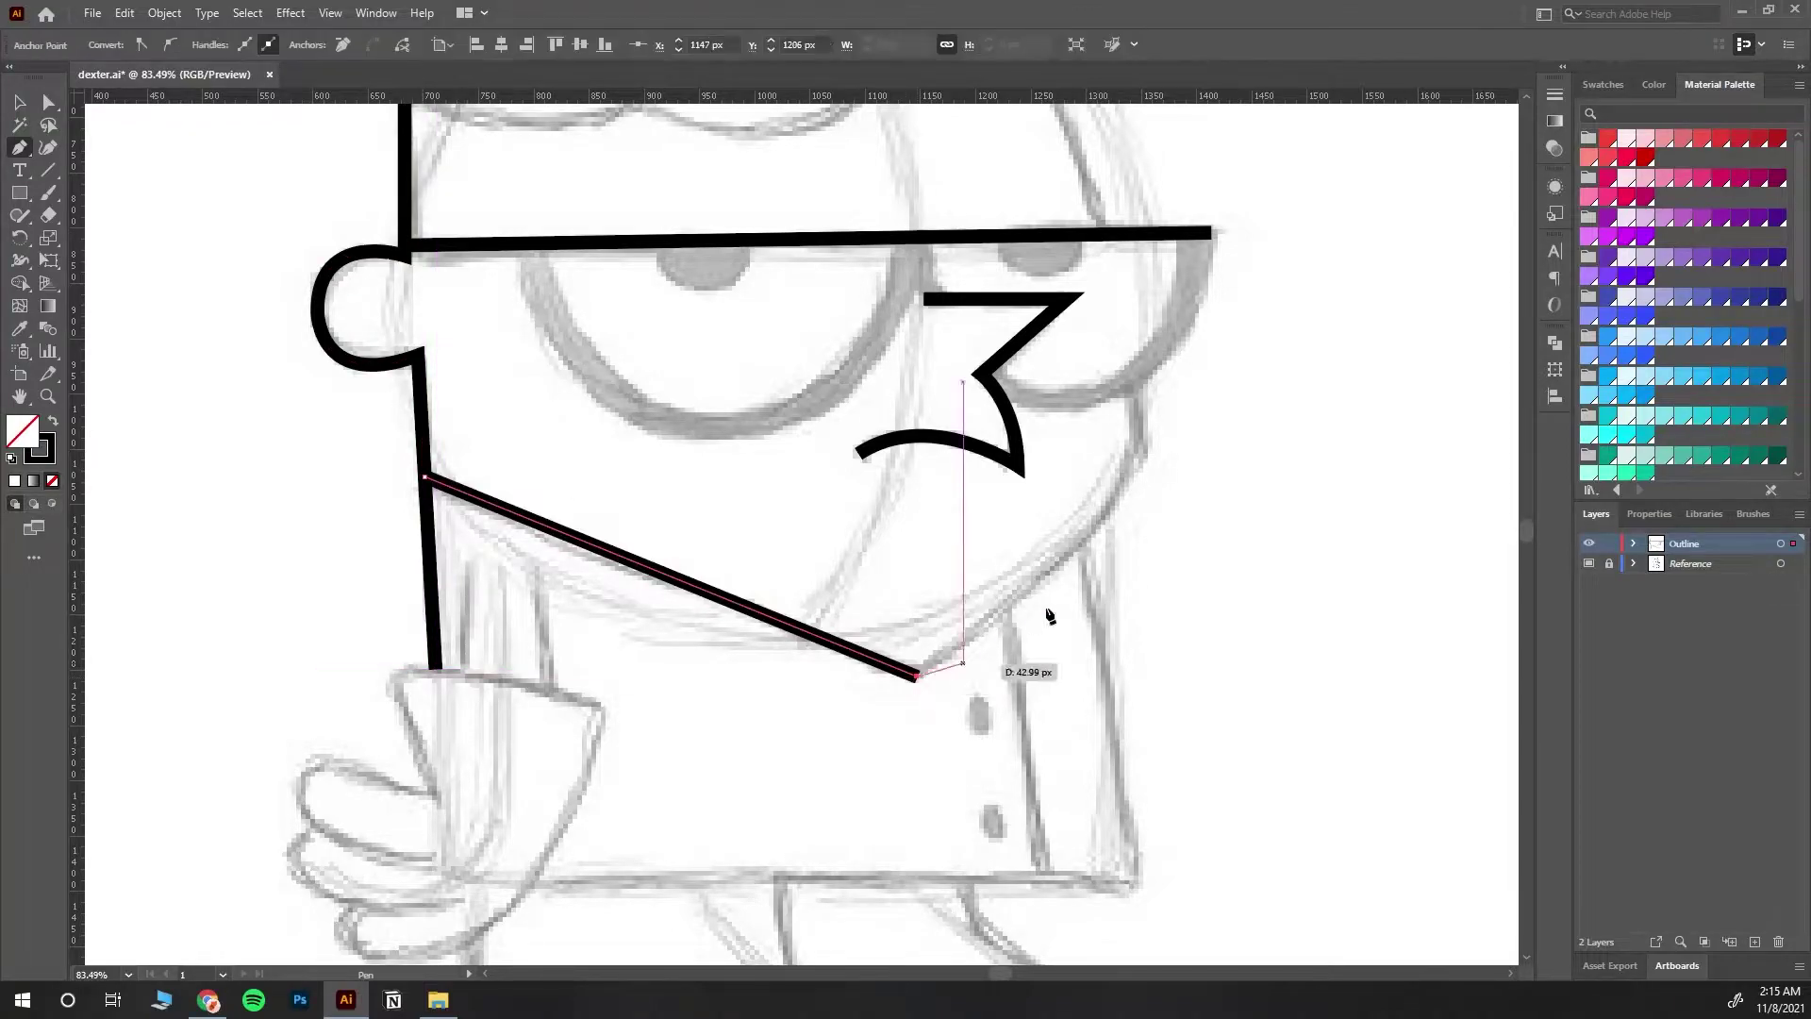
pyautogui.scroll(3, 1034, 623)
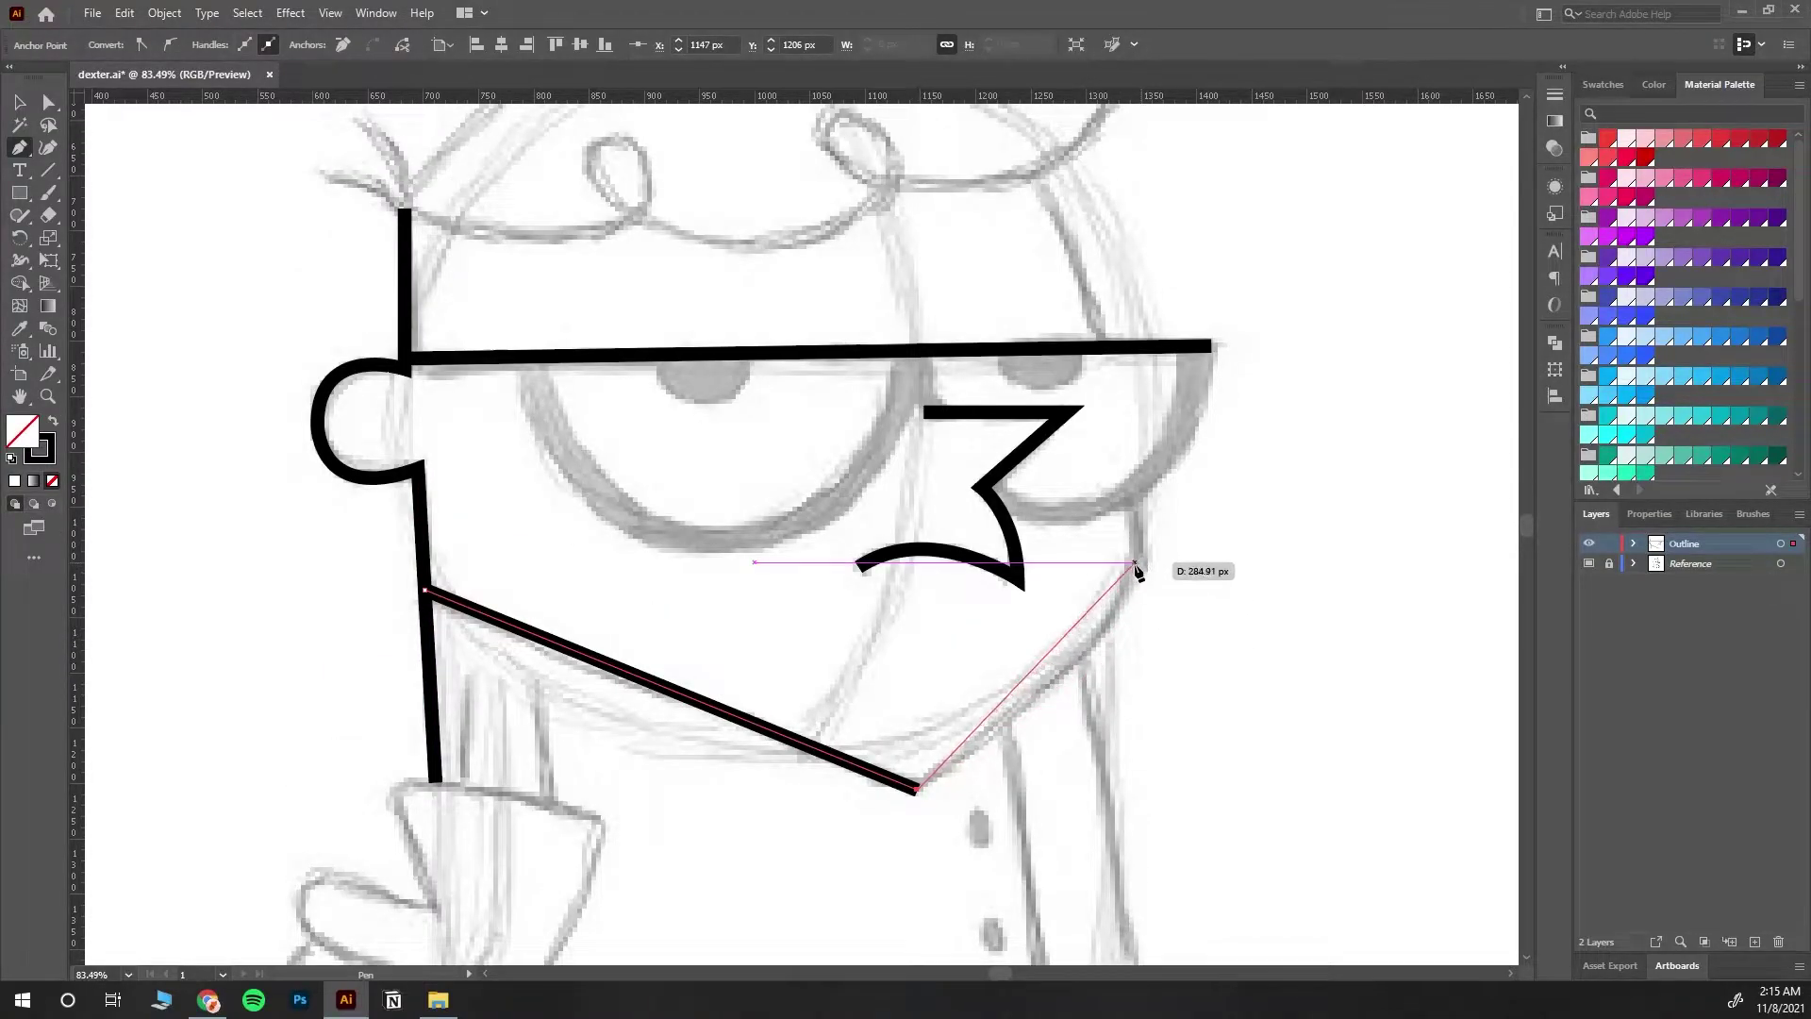
pyautogui.moveTo(1139, 564); pyautogui.dragTo(1165, 458)
pyautogui.click(1140, 563)
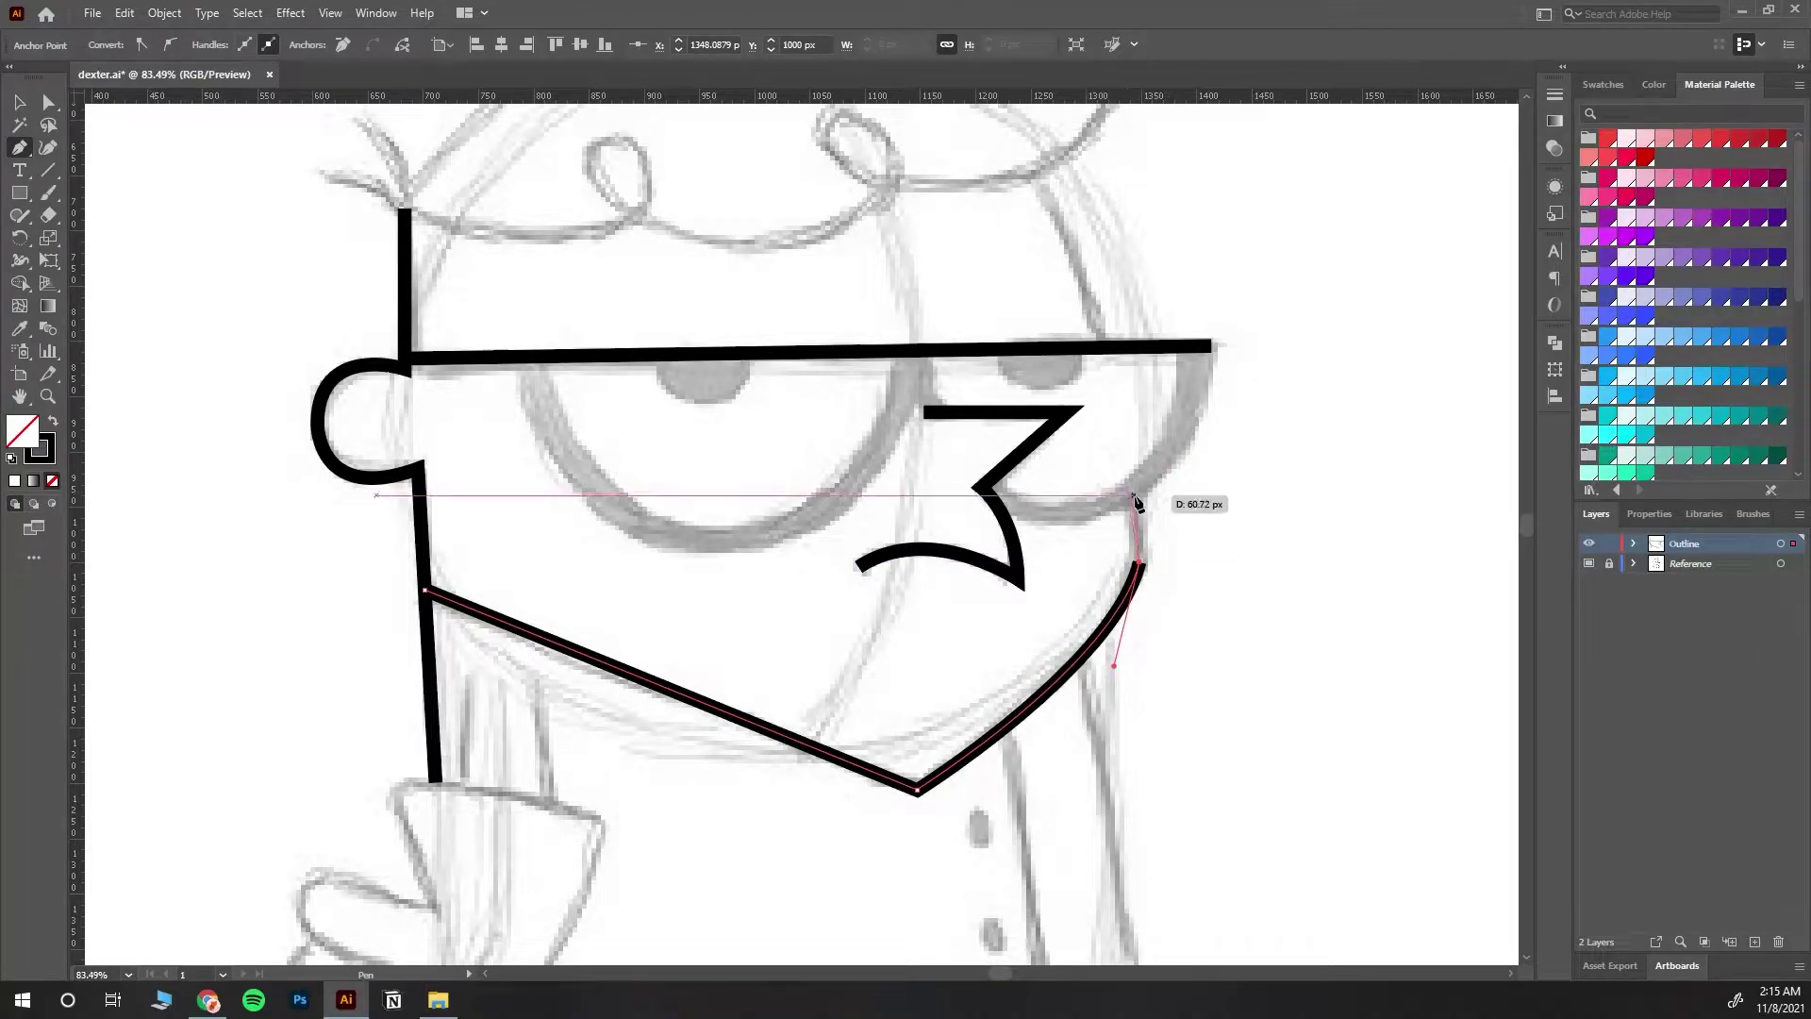
# Step: Continue the jaw path from the cheek up to the front lens of the glasses and deselect it
pyautogui.click(1129, 491)
pyautogui.moveTo(1113, 468); pyautogui.dragTo(1114, 469)
pyautogui.click(1133, 495)
pyautogui.click(20, 101)
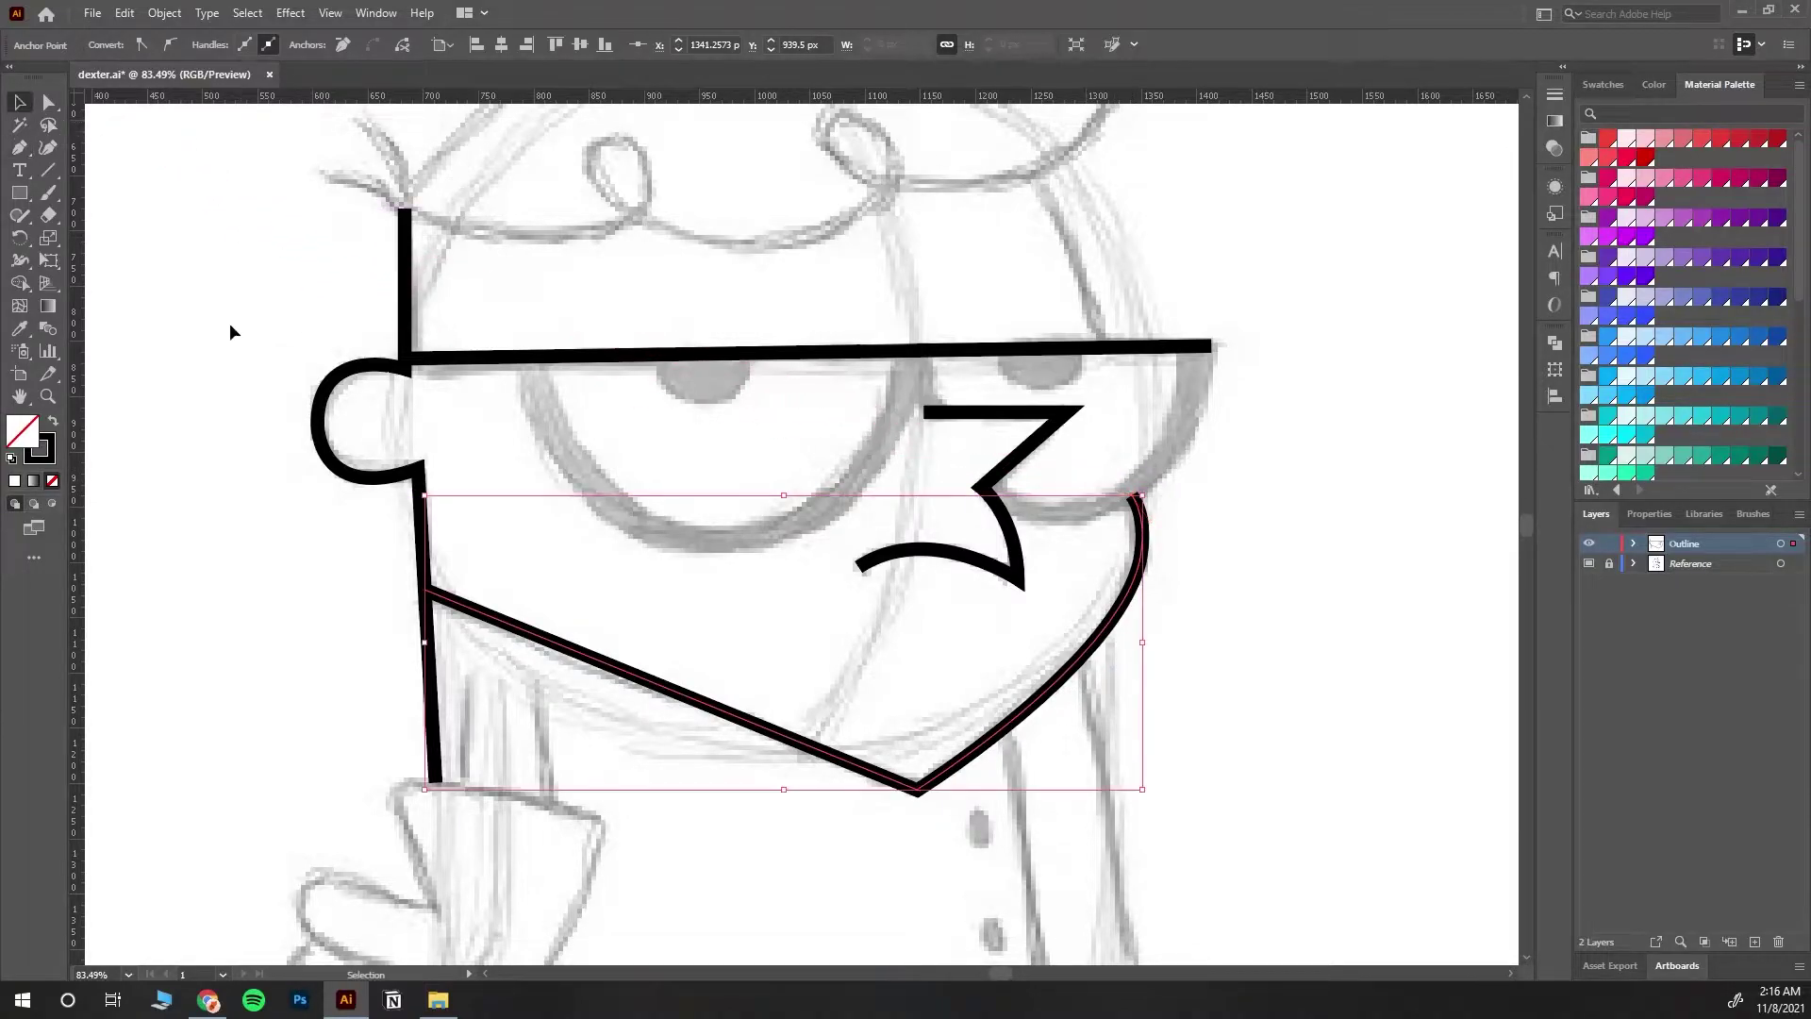
pyautogui.click(229, 326)
# Step: Trace the top of the hair from the rear hairline over to the front bulge and refine its curve handle
pyautogui.scroll(5, 1026, 683)
pyautogui.click(22, 148)
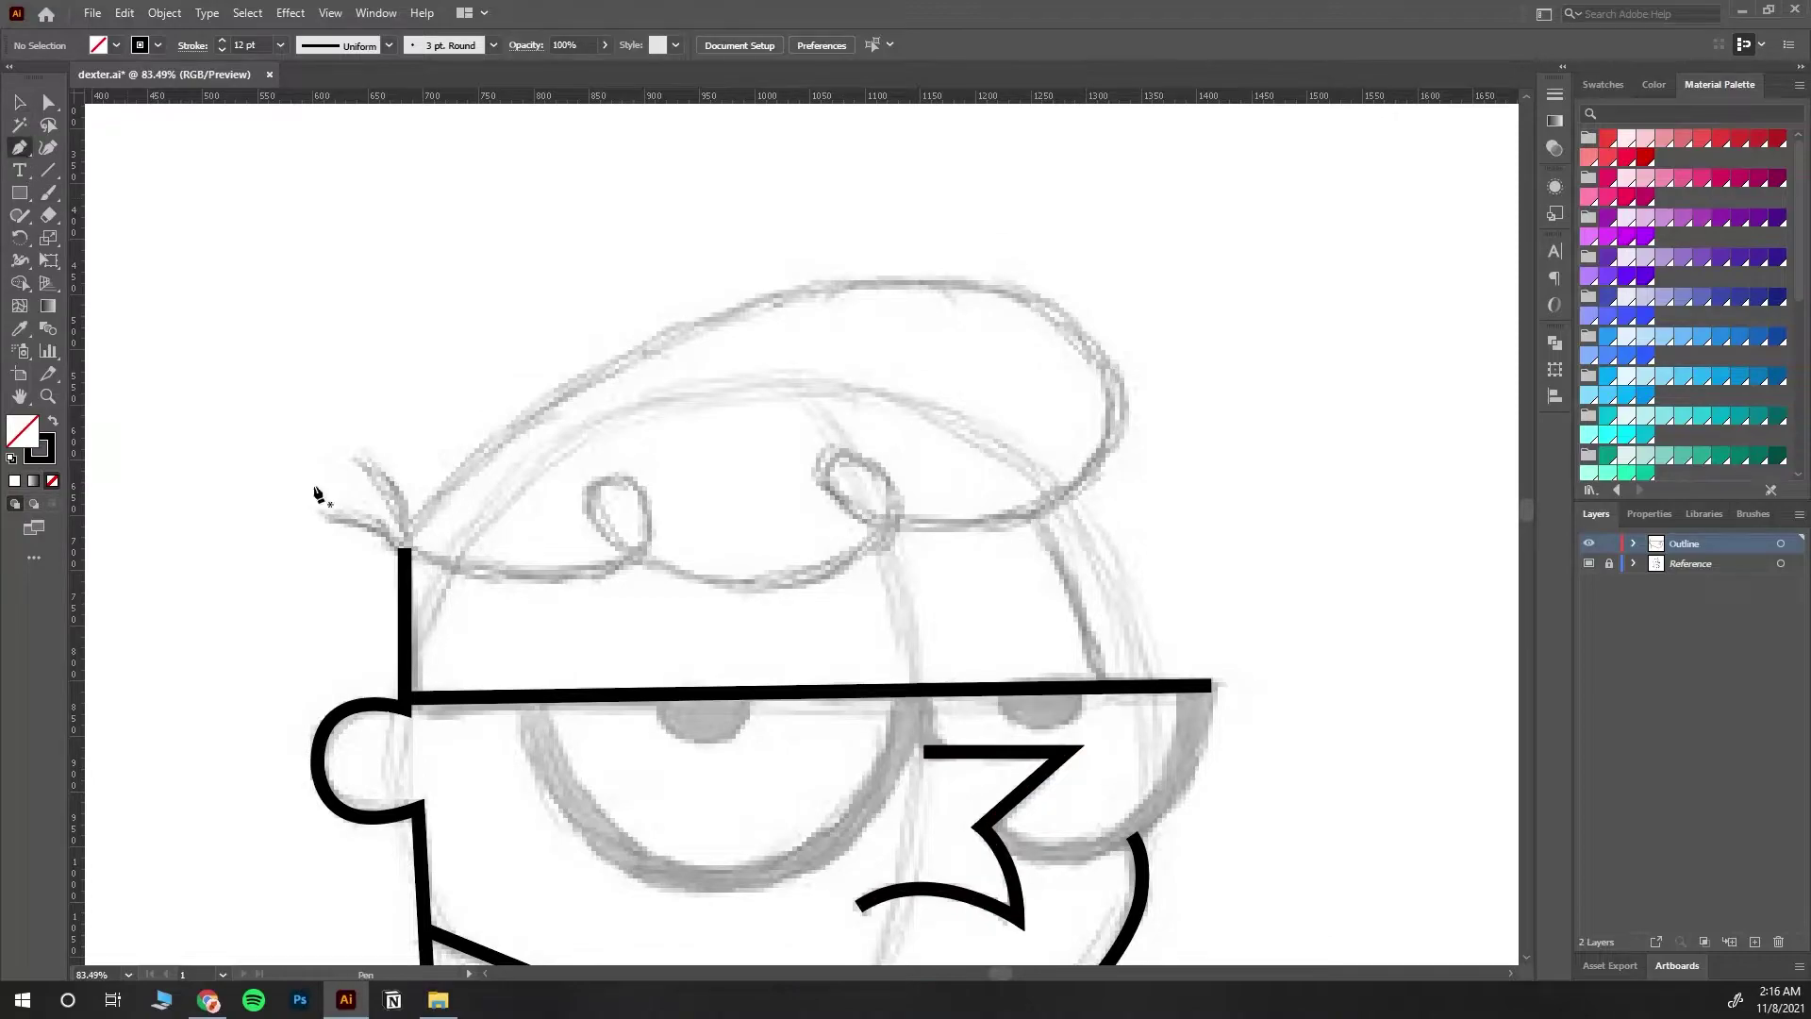
pyautogui.click(401, 541)
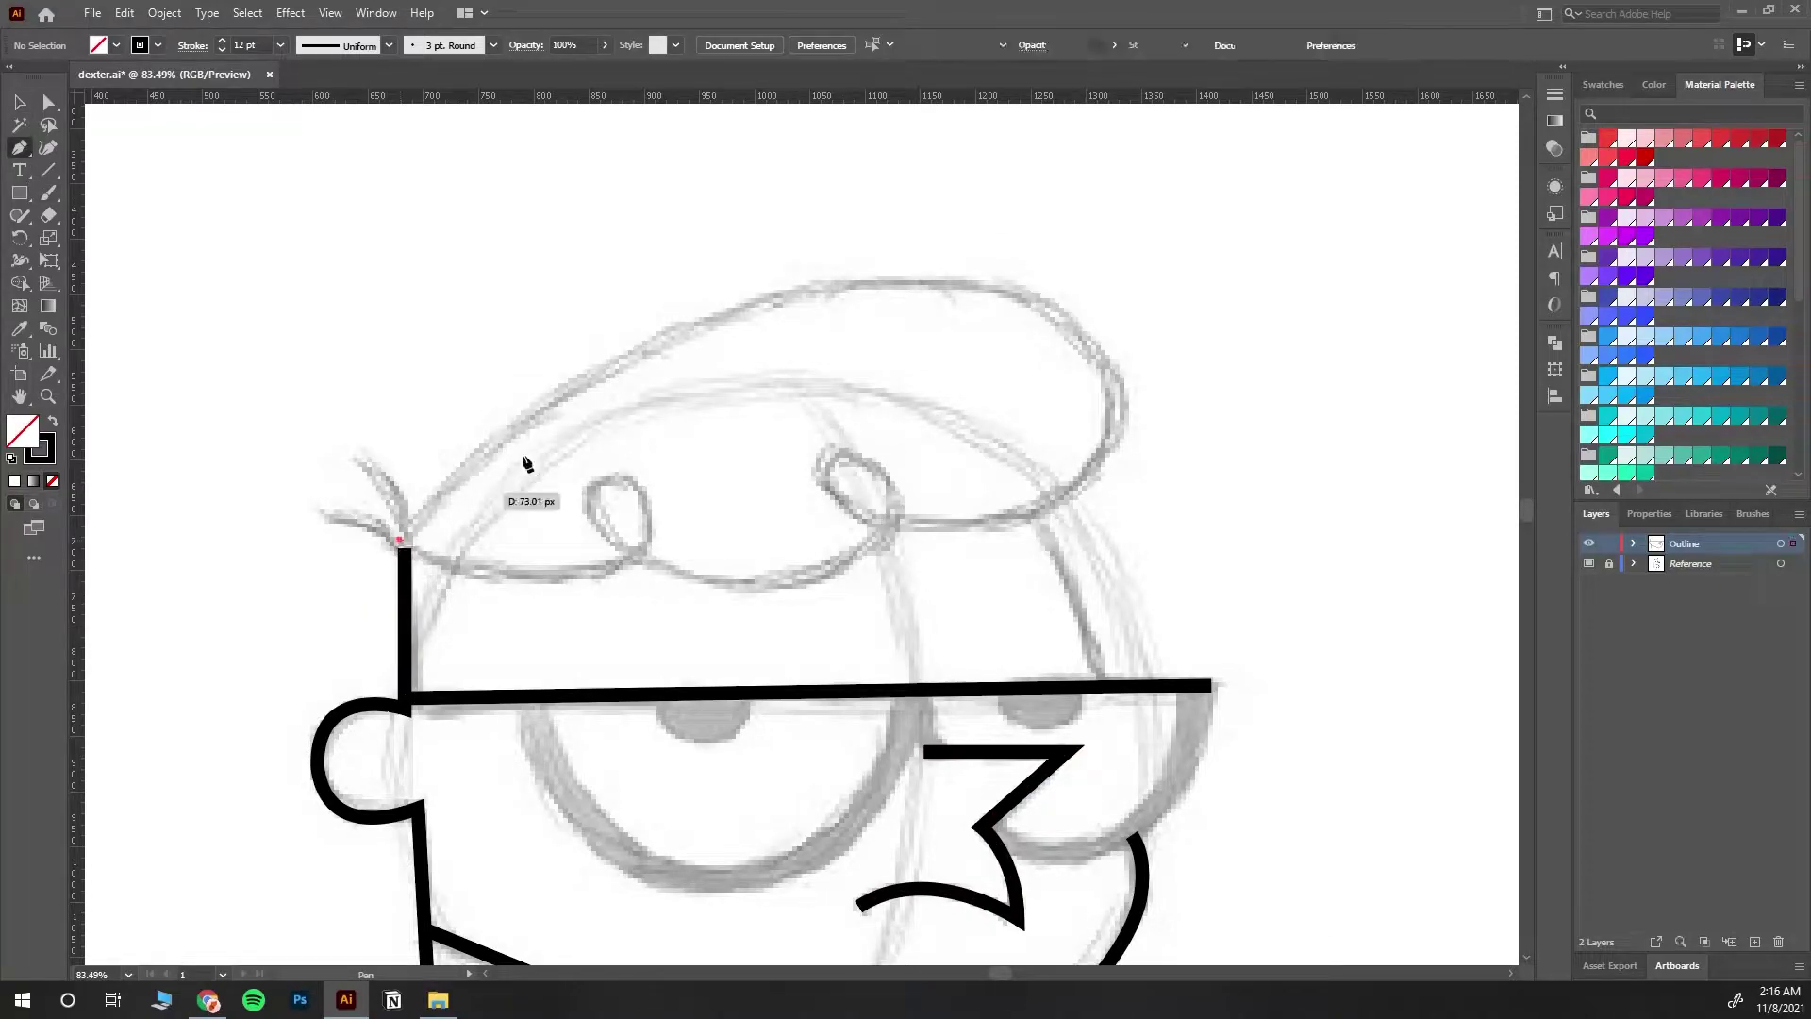
pyautogui.moveTo(1006, 290); pyautogui.dragTo(1386, 351)
pyautogui.click(1005, 291)
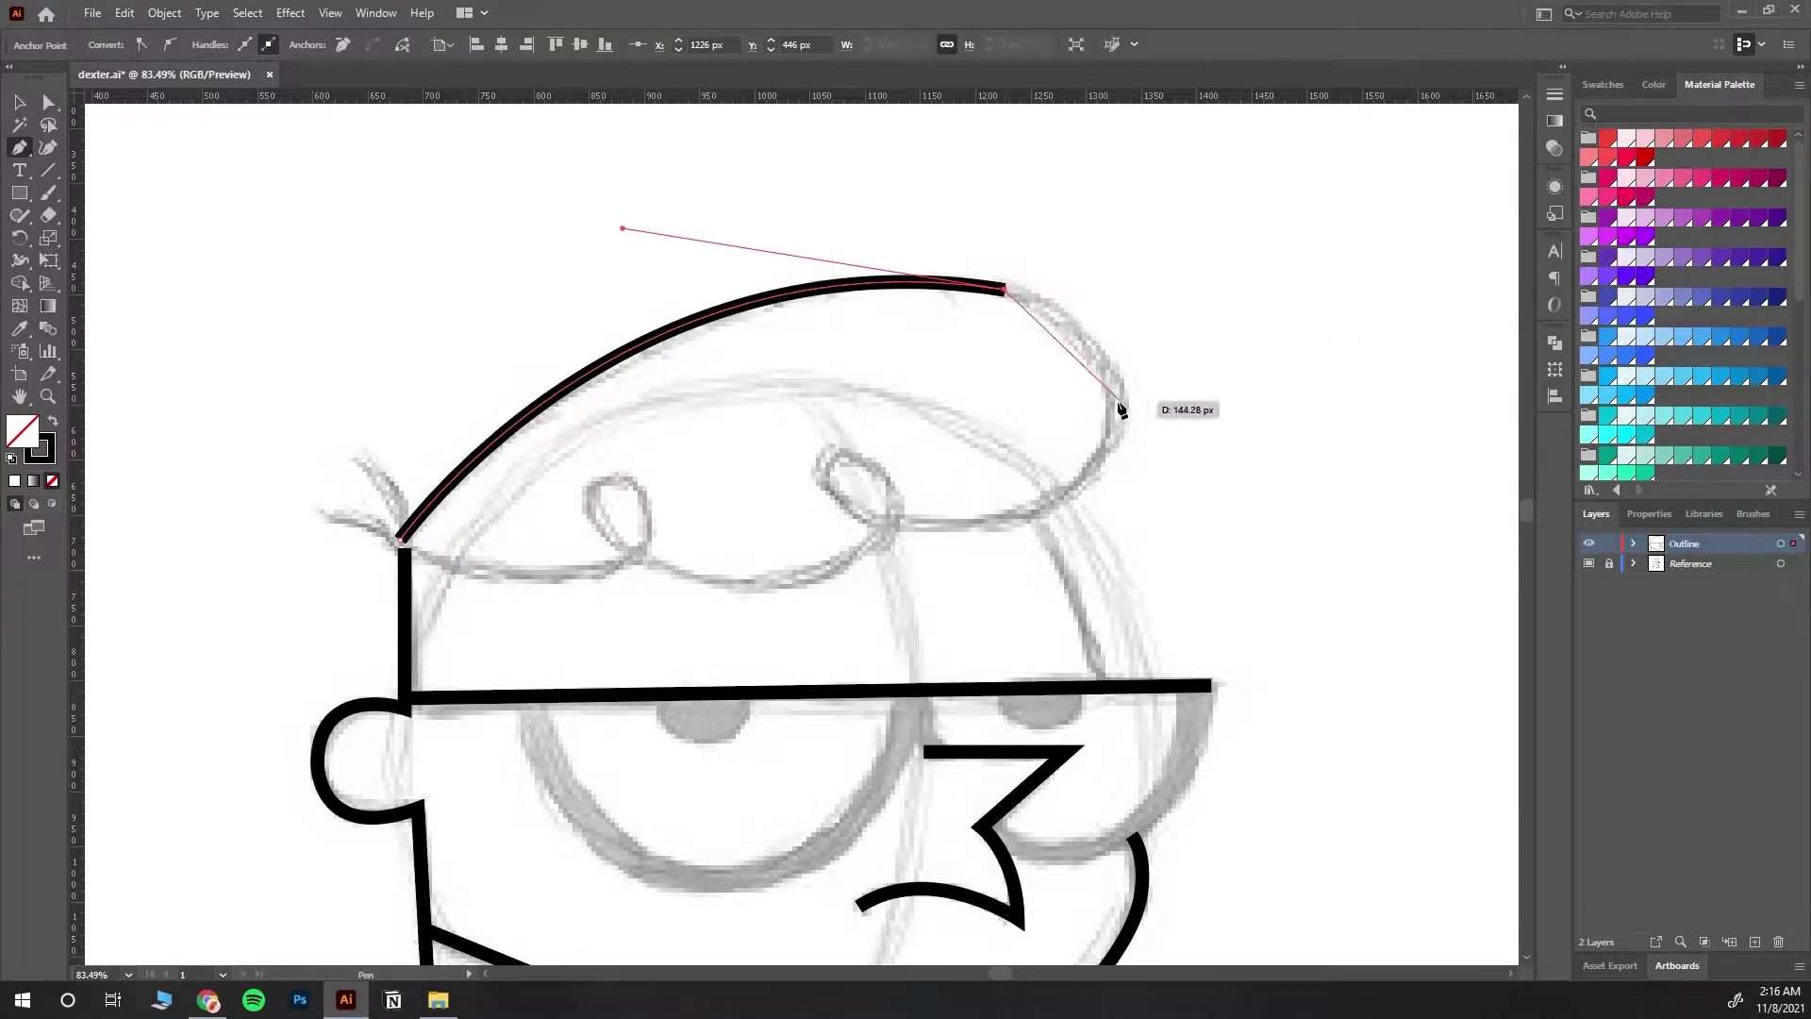
pyautogui.moveTo(1118, 403); pyautogui.dragTo(1121, 486)
pyautogui.click(1117, 400)
pyautogui.click(48, 103)
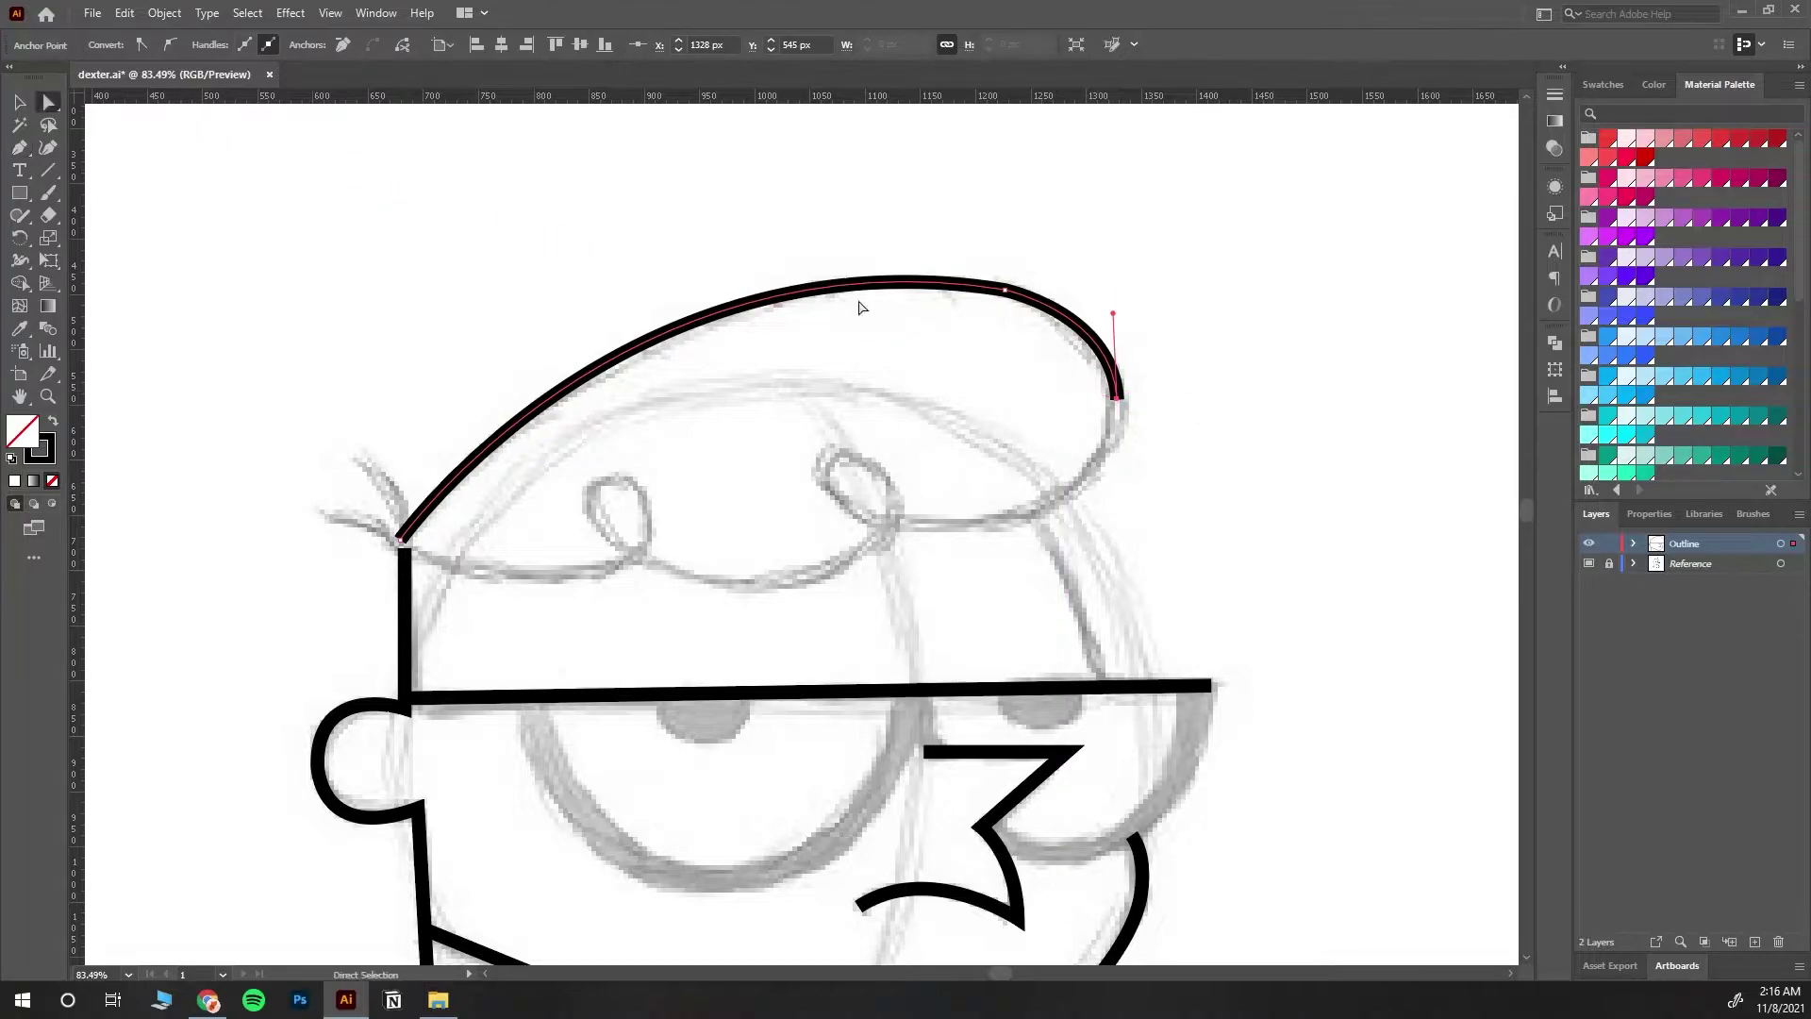
pyautogui.moveTo(1114, 314); pyautogui.dragTo(1116, 309)
pyautogui.click(23, 149)
pyautogui.click(1115, 399)
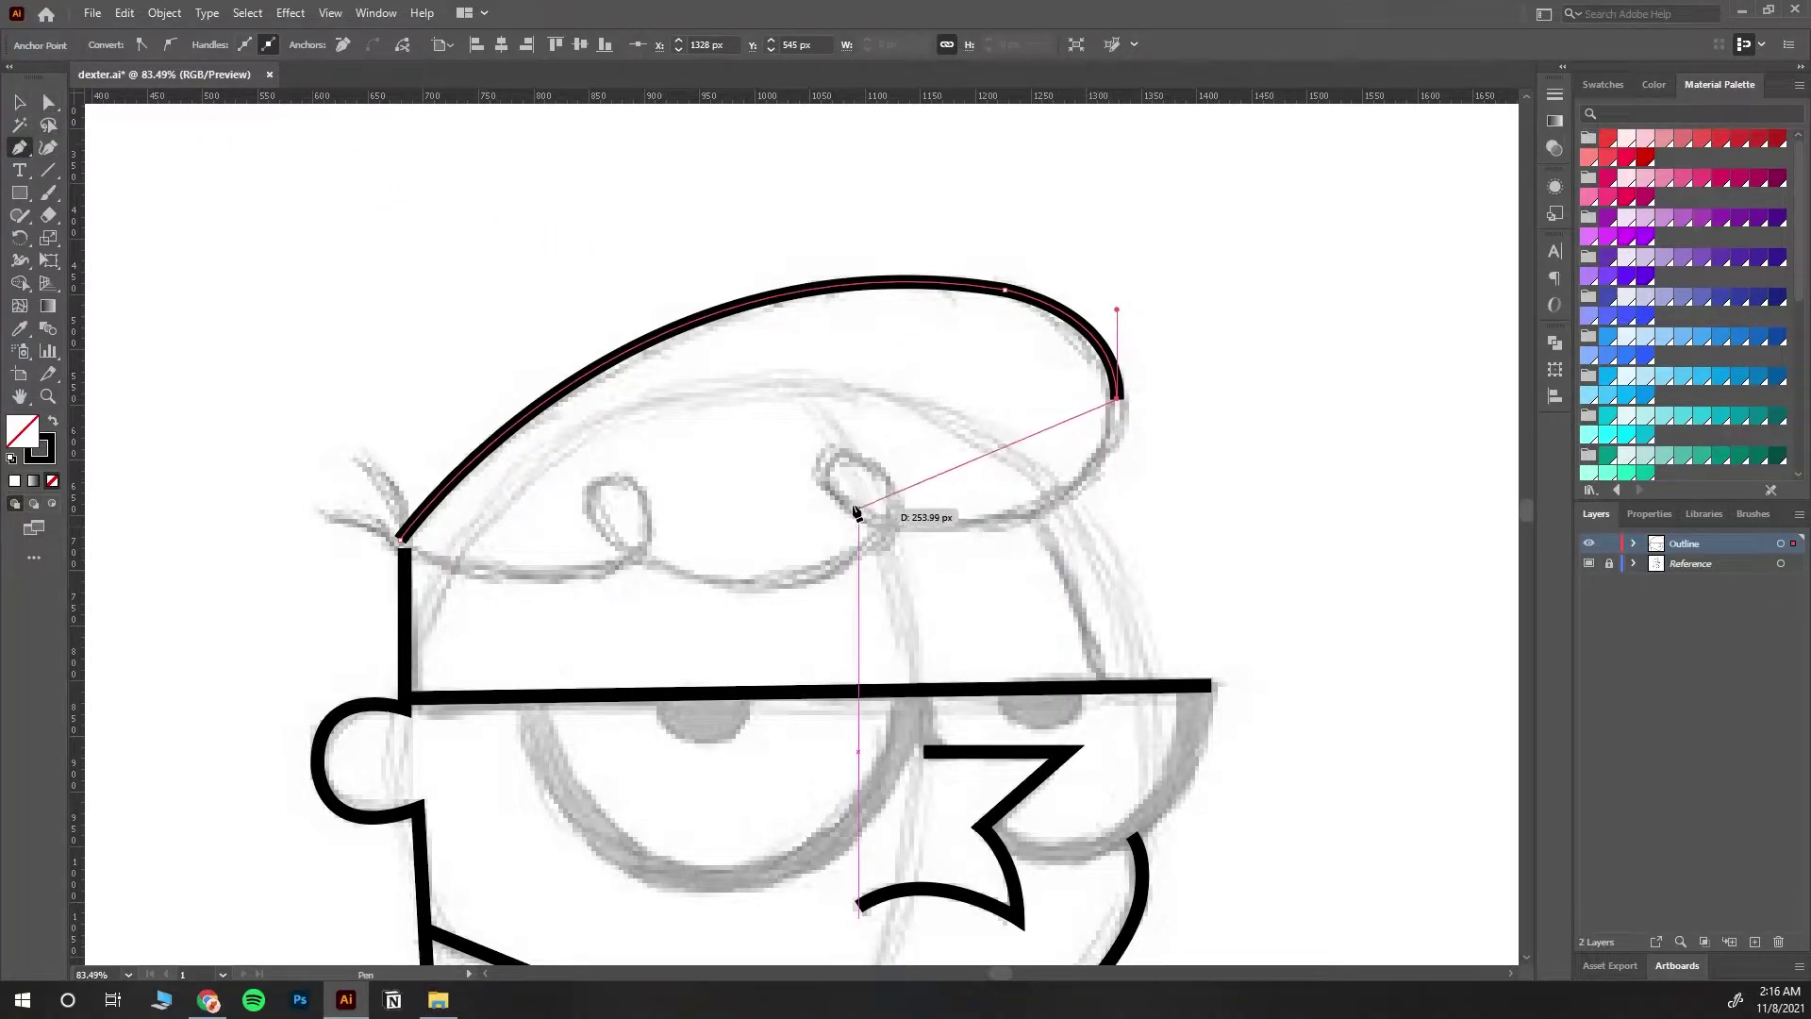
# Step: Continue the hair outline around the front bulge and back along its underside toward the front curl
pyautogui.moveTo(847, 502); pyautogui.dragTo(615, 415)
pyautogui.hotkey('ctrl', 'z')
pyautogui.moveTo(993, 521); pyautogui.dragTo(866, 535)
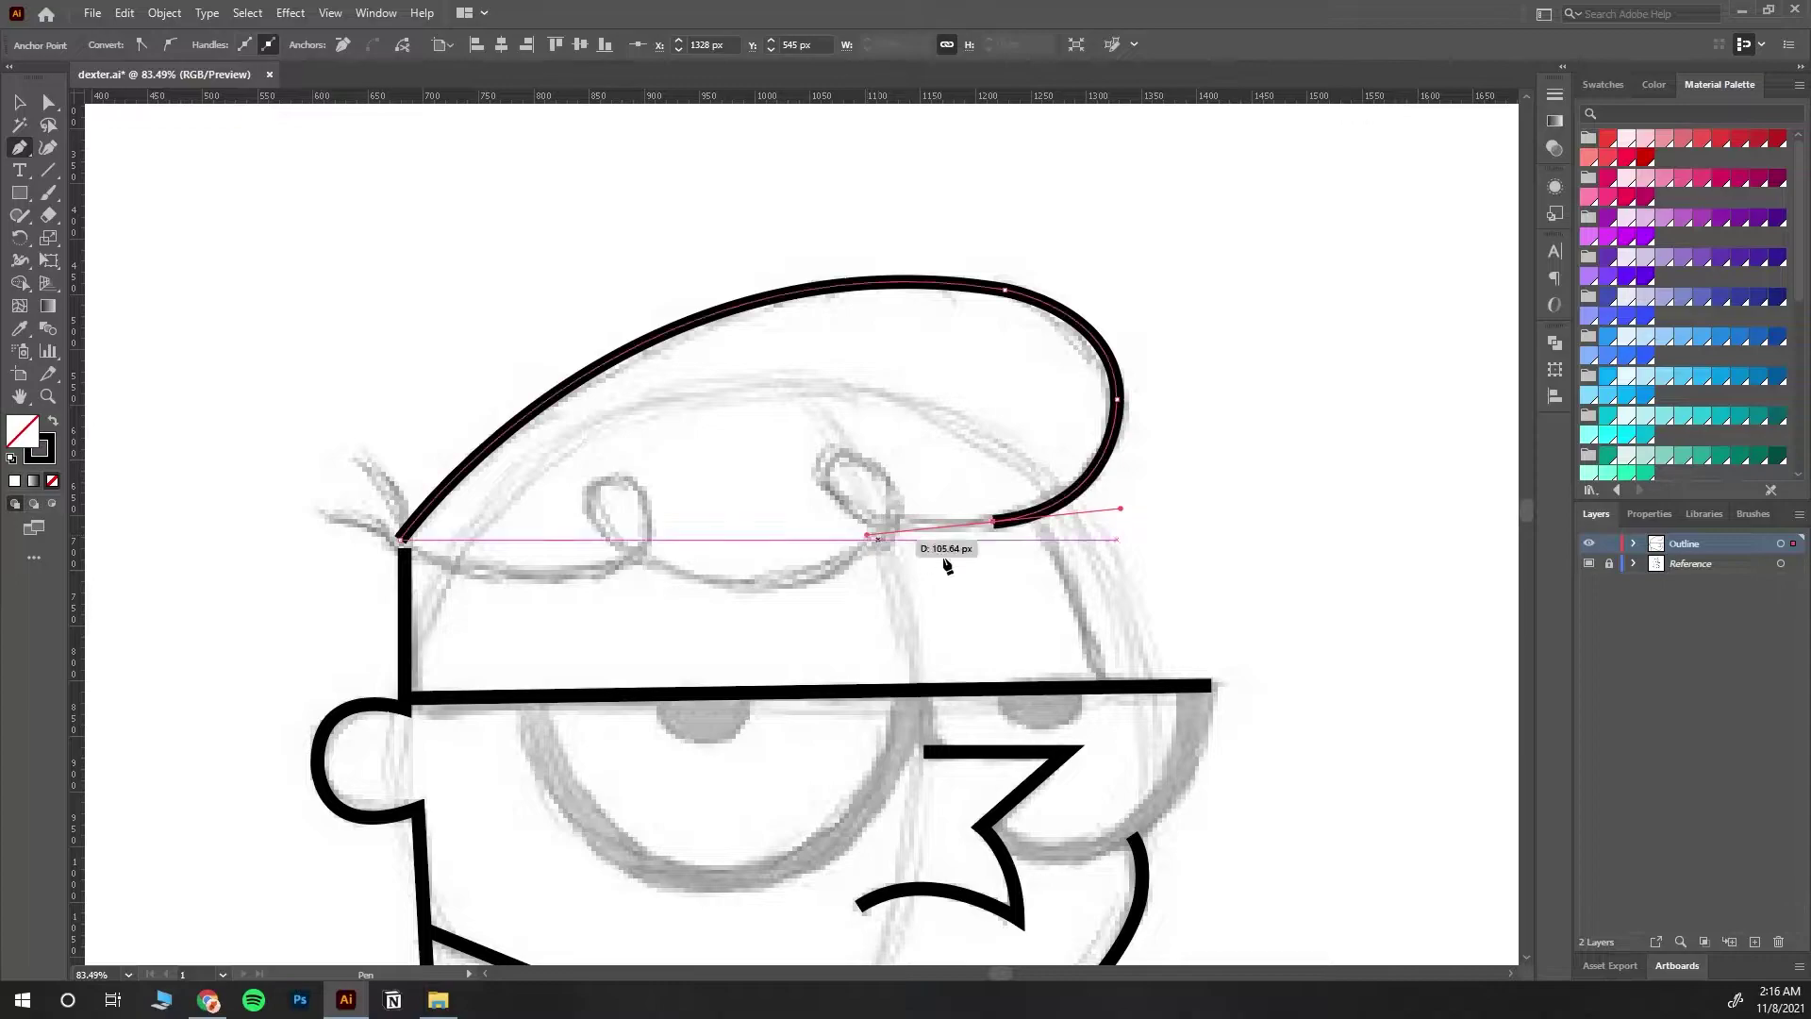
pyautogui.click(993, 522)
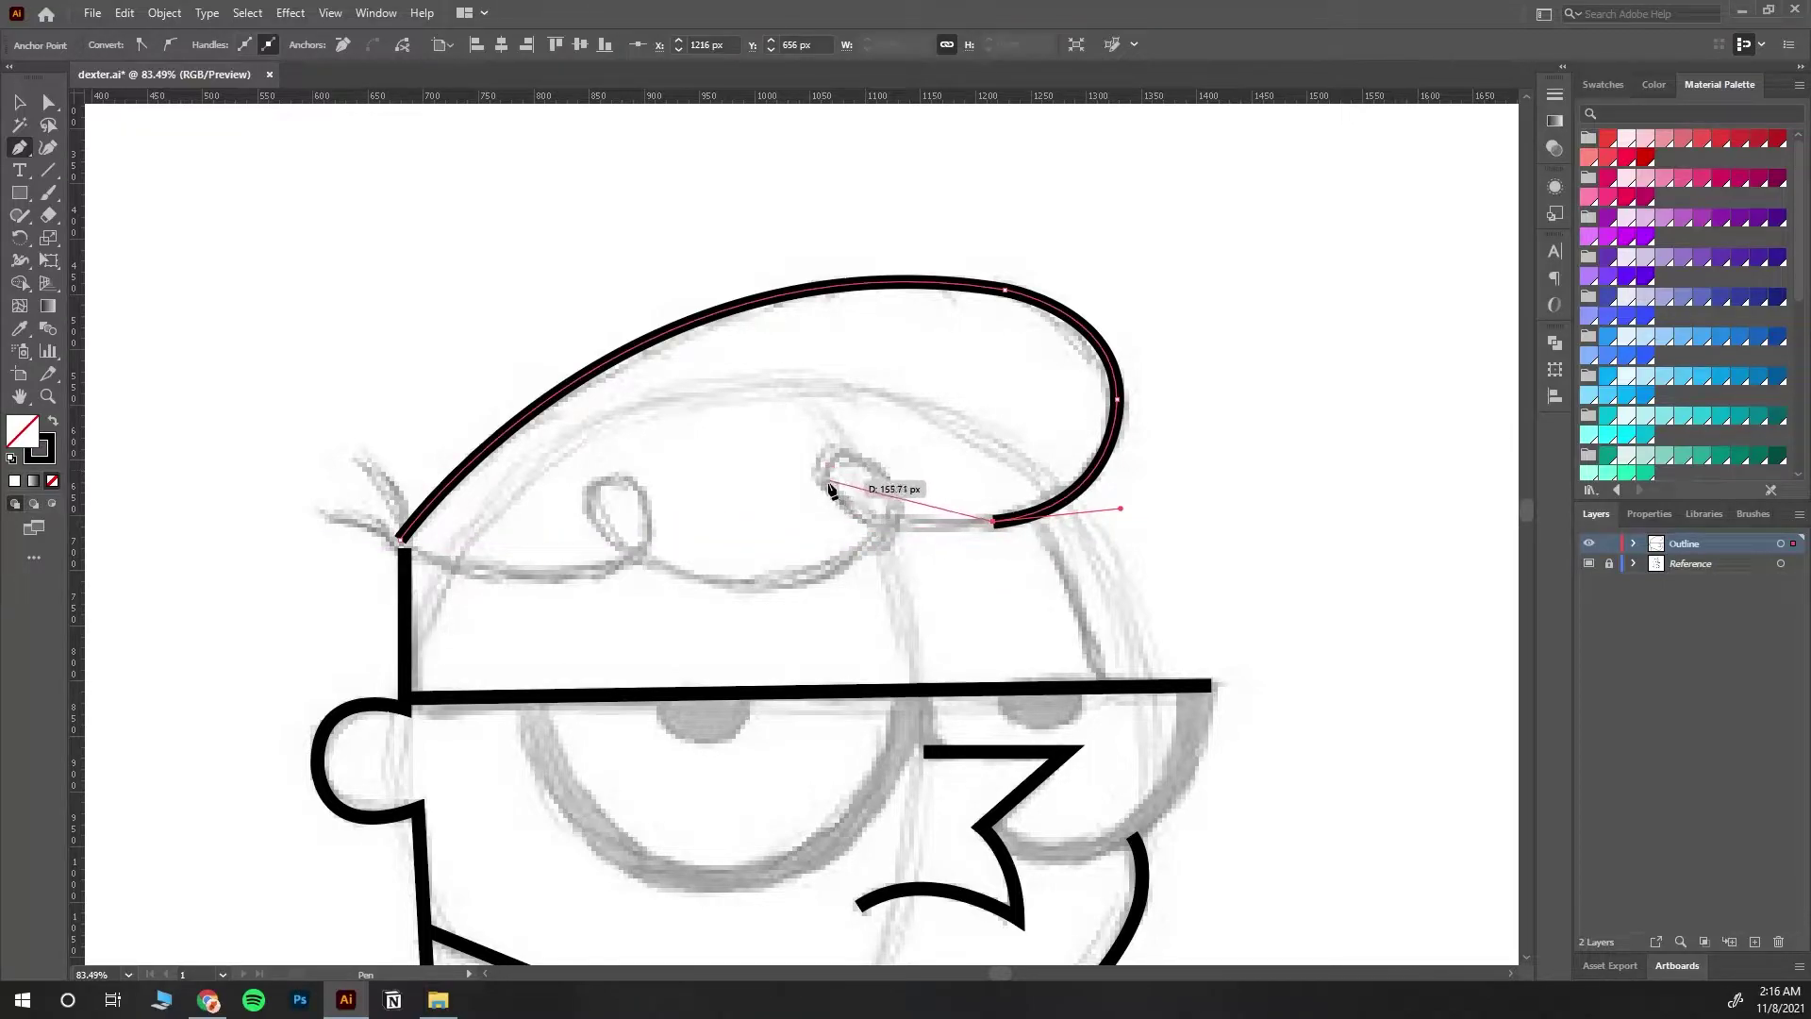
# Step: Curve the hair outline into the outer side of the front curl and fine-tune that segment's handle
pyautogui.moveTo(842, 498); pyautogui.dragTo(799, 450)
pyautogui.click(839, 496)
pyautogui.click(41, 101)
pyautogui.moveTo(880, 538); pyautogui.dragTo(889, 534)
pyautogui.click(259, 260)
pyautogui.click(20, 148)
pyautogui.click(840, 495)
# Step: Complete the front curl's loop and extend the wavy hairline to the low point between the two curls
pyautogui.moveTo(827, 460); pyautogui.dragTo(843, 432)
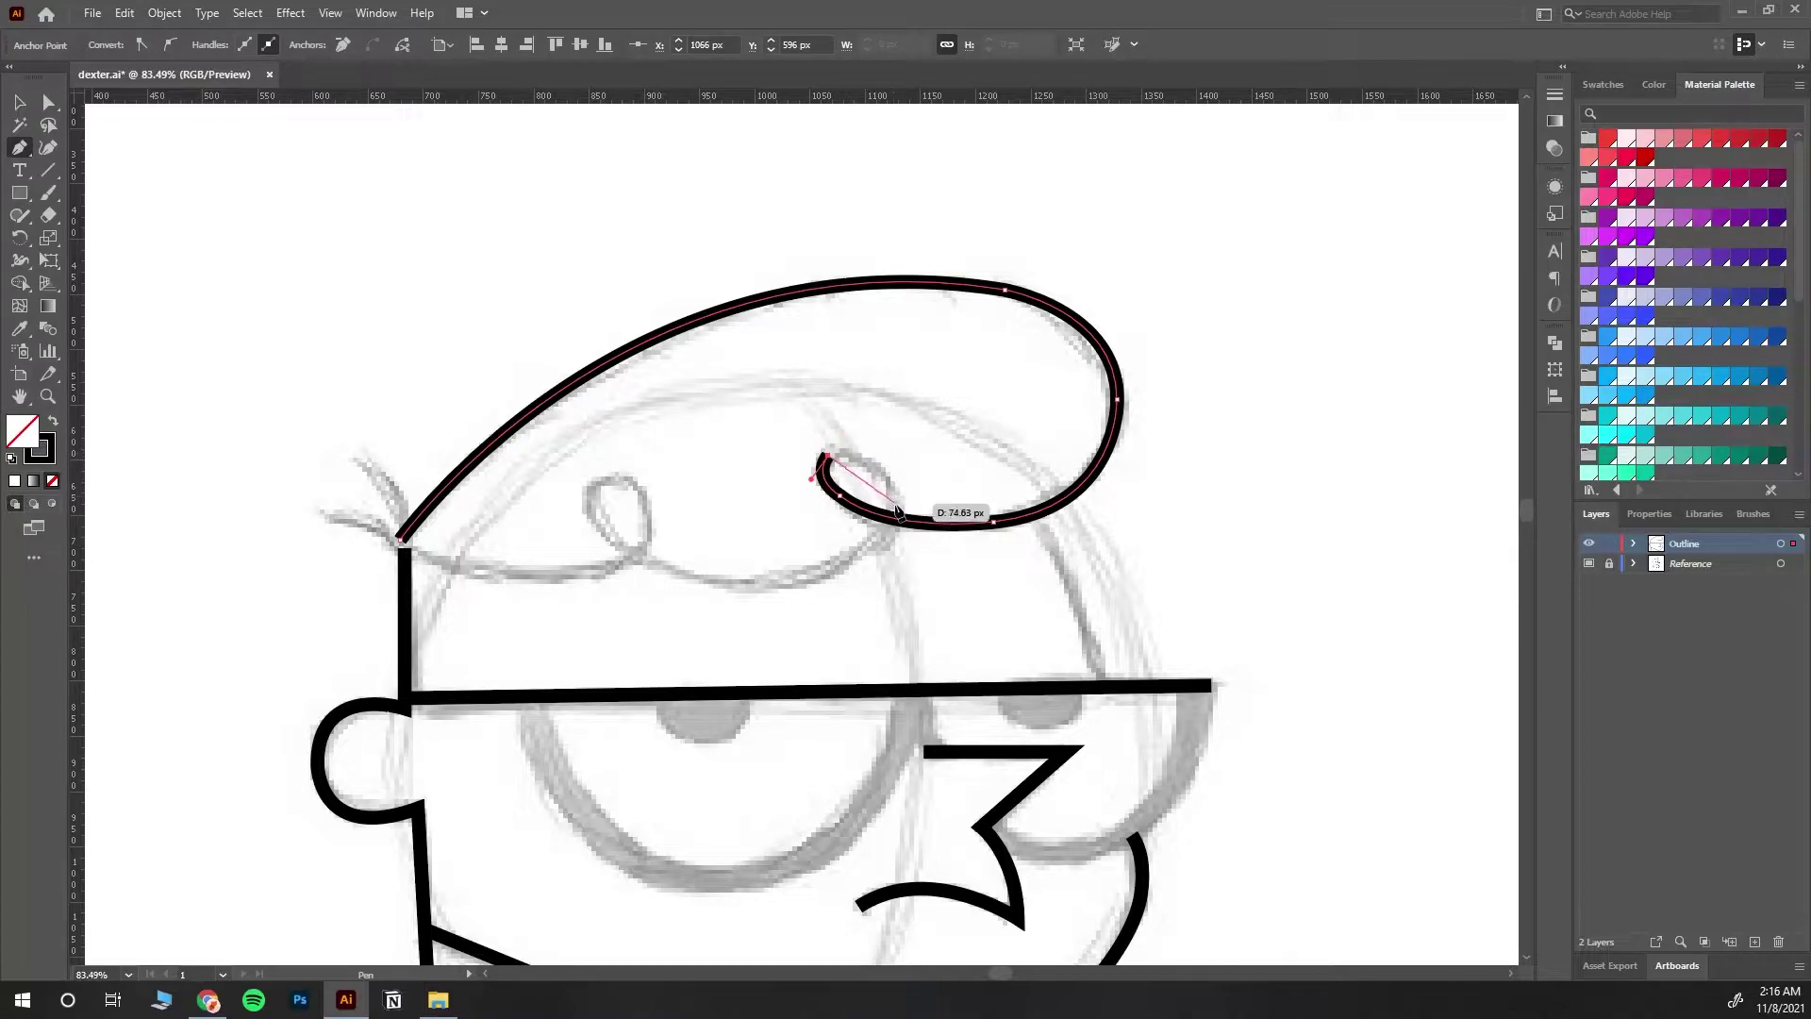
pyautogui.moveTo(896, 510); pyautogui.dragTo(921, 583)
pyautogui.click(896, 512)
pyautogui.moveTo(710, 578); pyautogui.dragTo(518, 563)
pyautogui.click(711, 578)
# Step: Reshape the front curl and the hairline wave beside it by adjusting their handles with Direct Selection
pyautogui.click(48, 102)
pyautogui.click(828, 457)
pyautogui.moveTo(868, 424); pyautogui.dragTo(868, 421)
pyautogui.click(808, 592)
pyautogui.click(779, 578)
pyautogui.moveTo(901, 591); pyautogui.dragTo(904, 540)
pyautogui.click(838, 495)
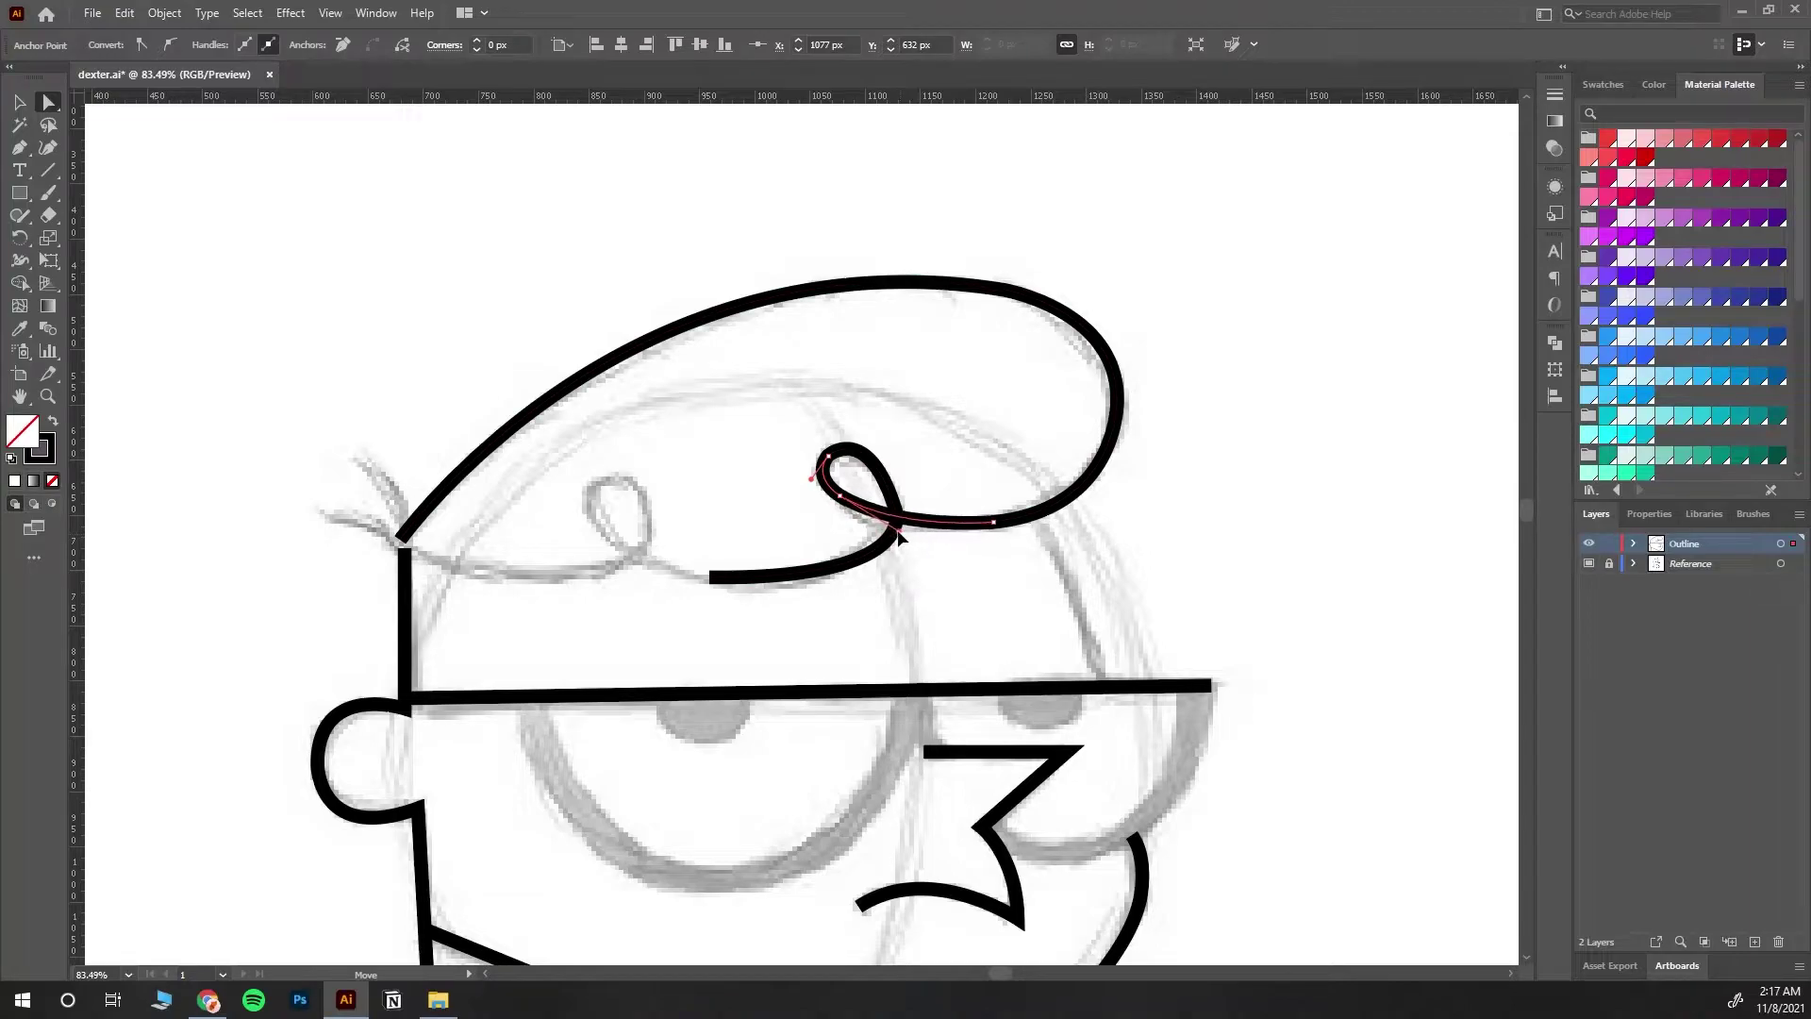
pyautogui.click(946, 459)
# Step: Extend the hairline path up into the rear curl and refine the handle of the new segment
pyautogui.click(20, 149)
pyautogui.click(709, 578)
pyautogui.moveTo(594, 509); pyautogui.dragTo(564, 454)
pyautogui.click(593, 509)
pyautogui.click(49, 103)
pyautogui.moveTo(621, 567); pyautogui.dragTo(624, 576)
pyautogui.click(650, 442)
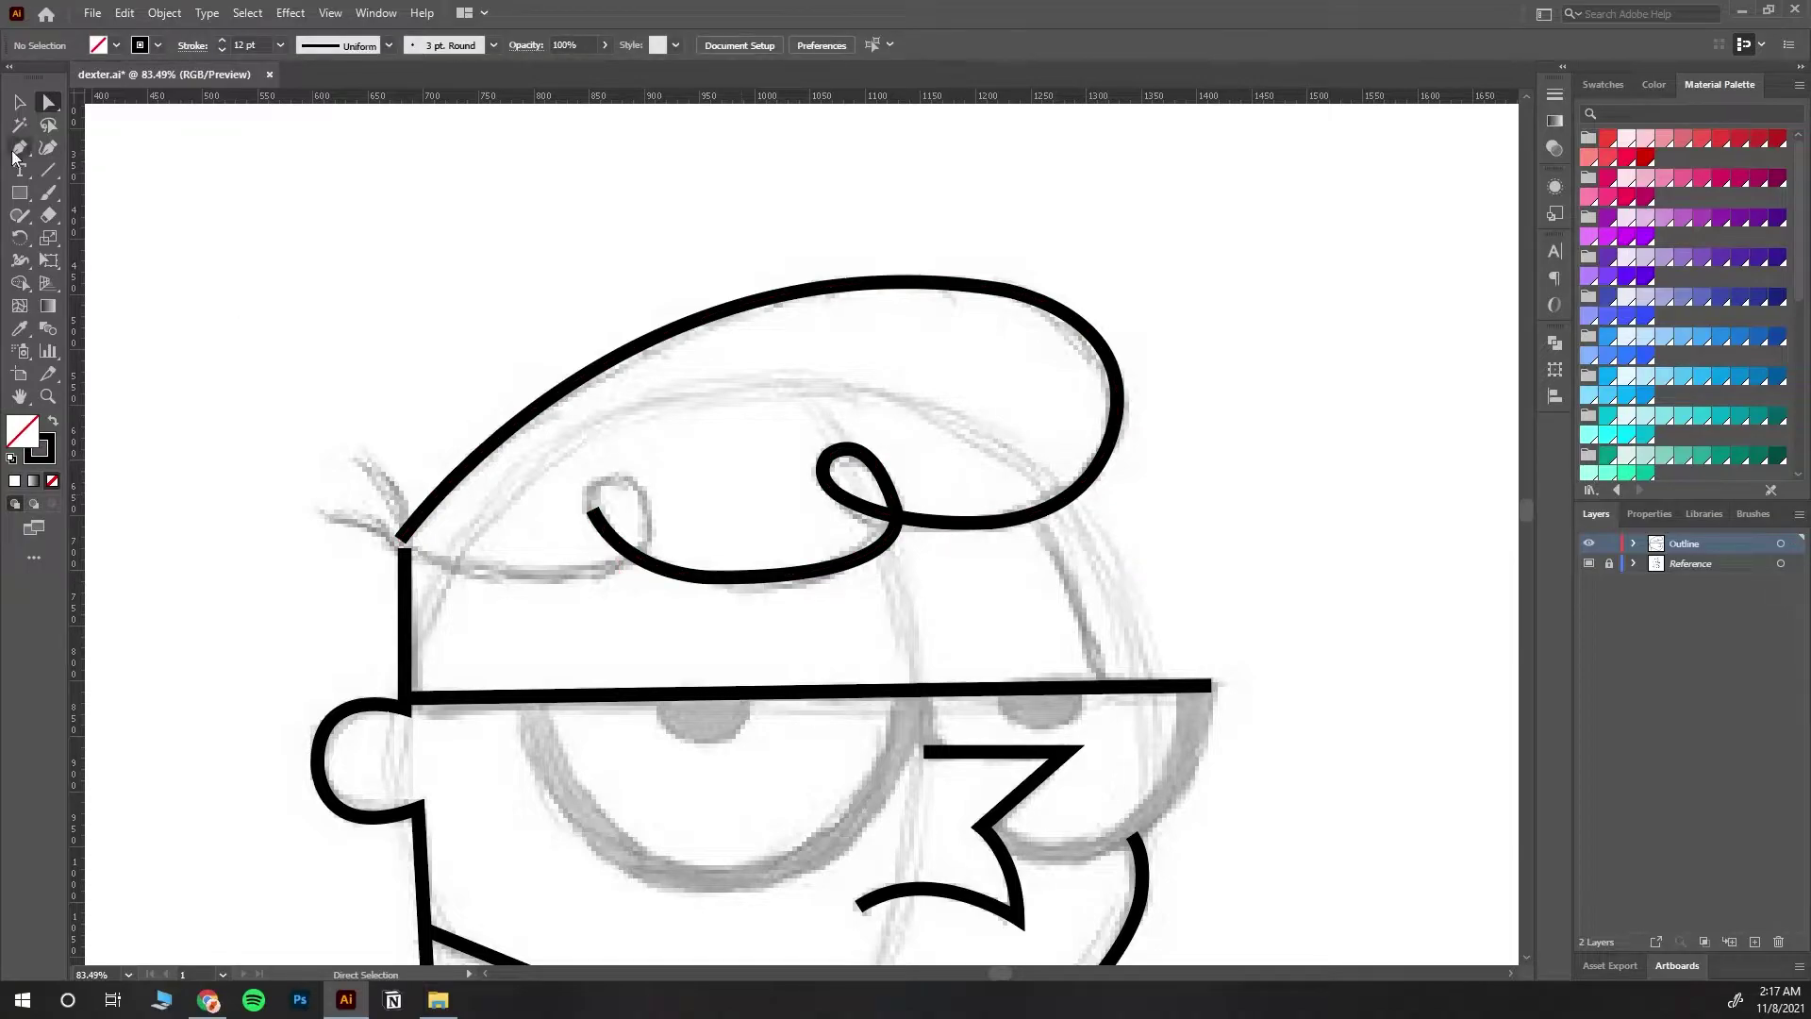
# Step: Complete the rear curl's loop and close the hair outline at its starting point at the back of the head
pyautogui.moveTo(593, 511); pyautogui.dragTo(641, 470)
pyautogui.click(613, 475)
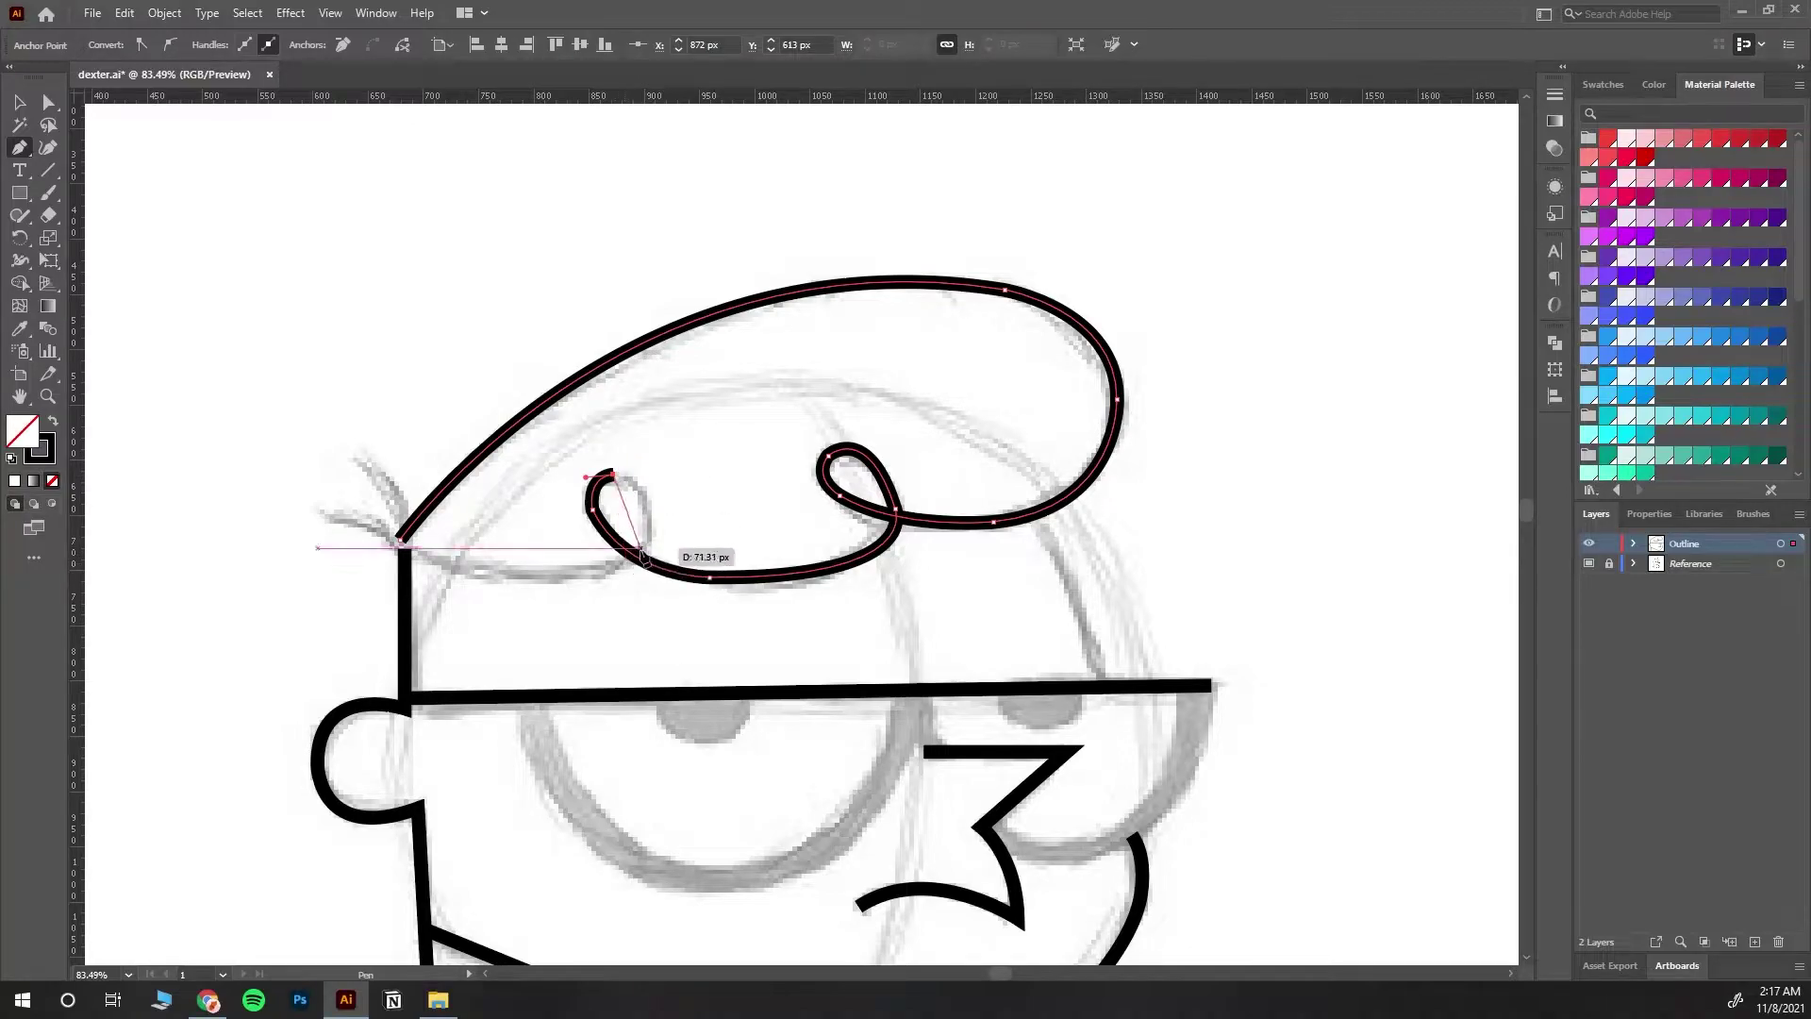
pyautogui.moveTo(649, 540); pyautogui.dragTo(637, 586)
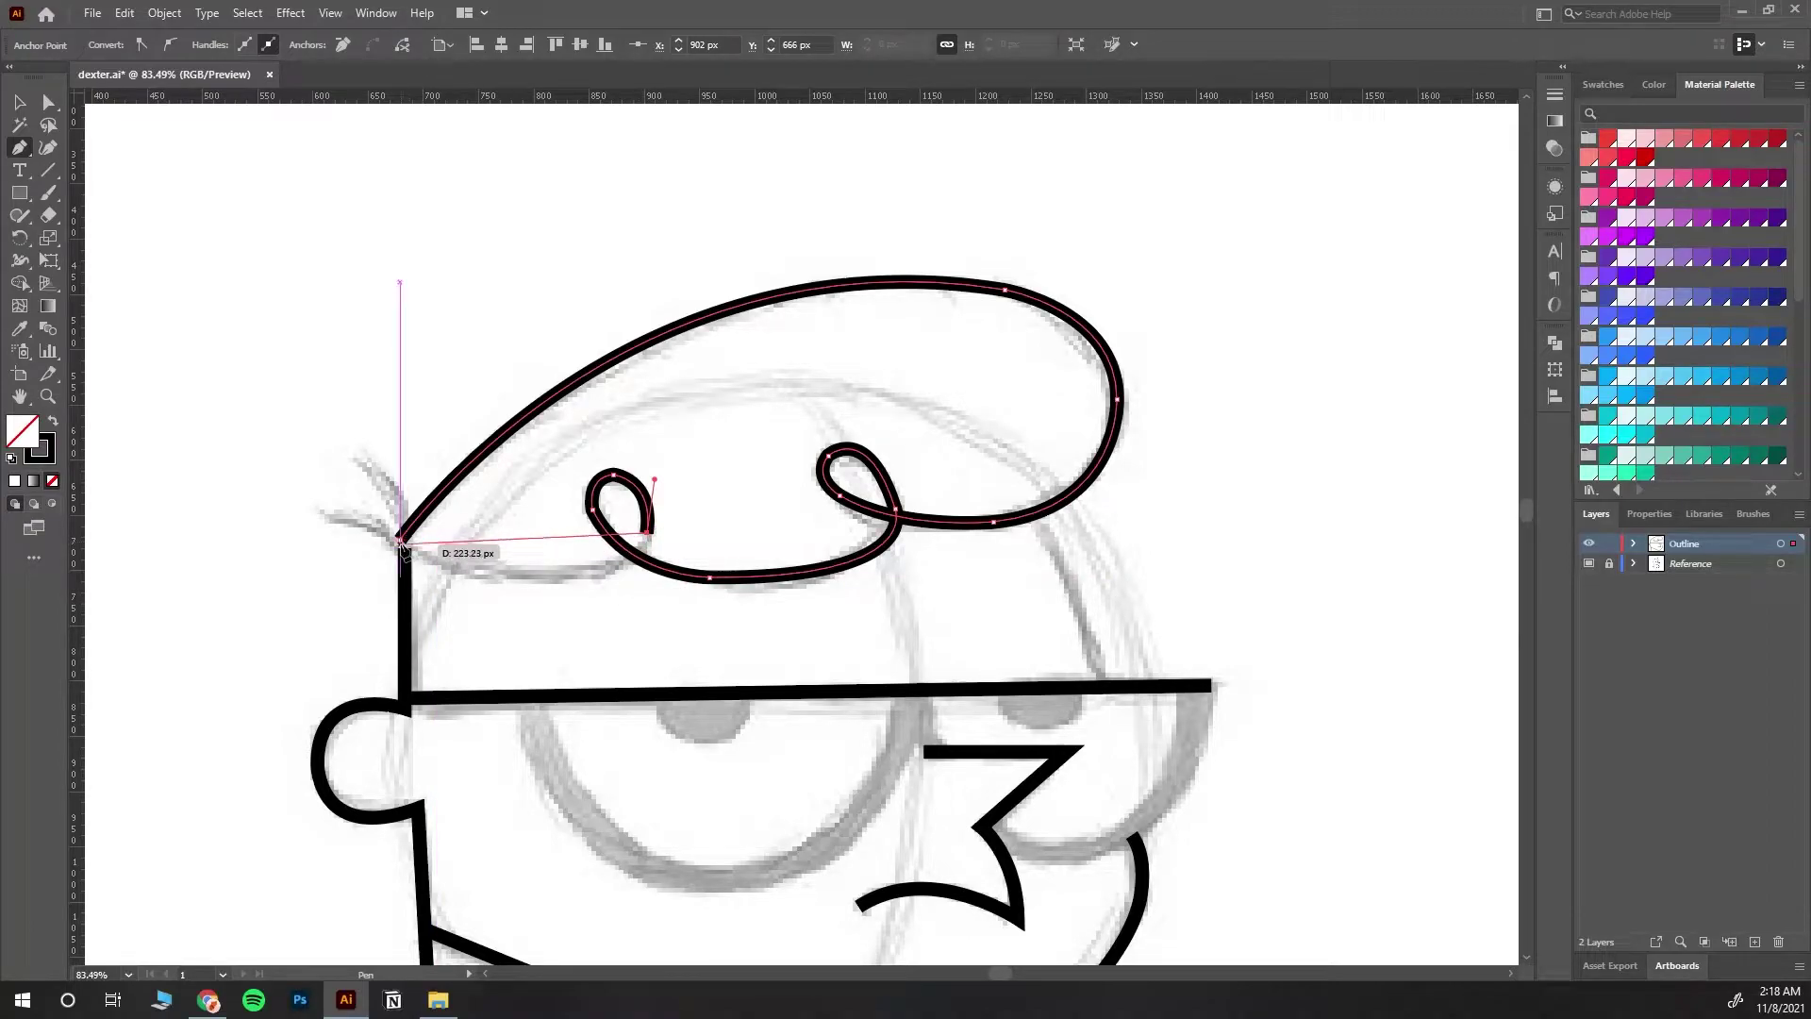
pyautogui.moveTo(400, 543)
pyautogui.mouseDown()
pyautogui.moveTo(334, 489)
pyautogui.moveTo(166, 443)
pyautogui.mouseUp()
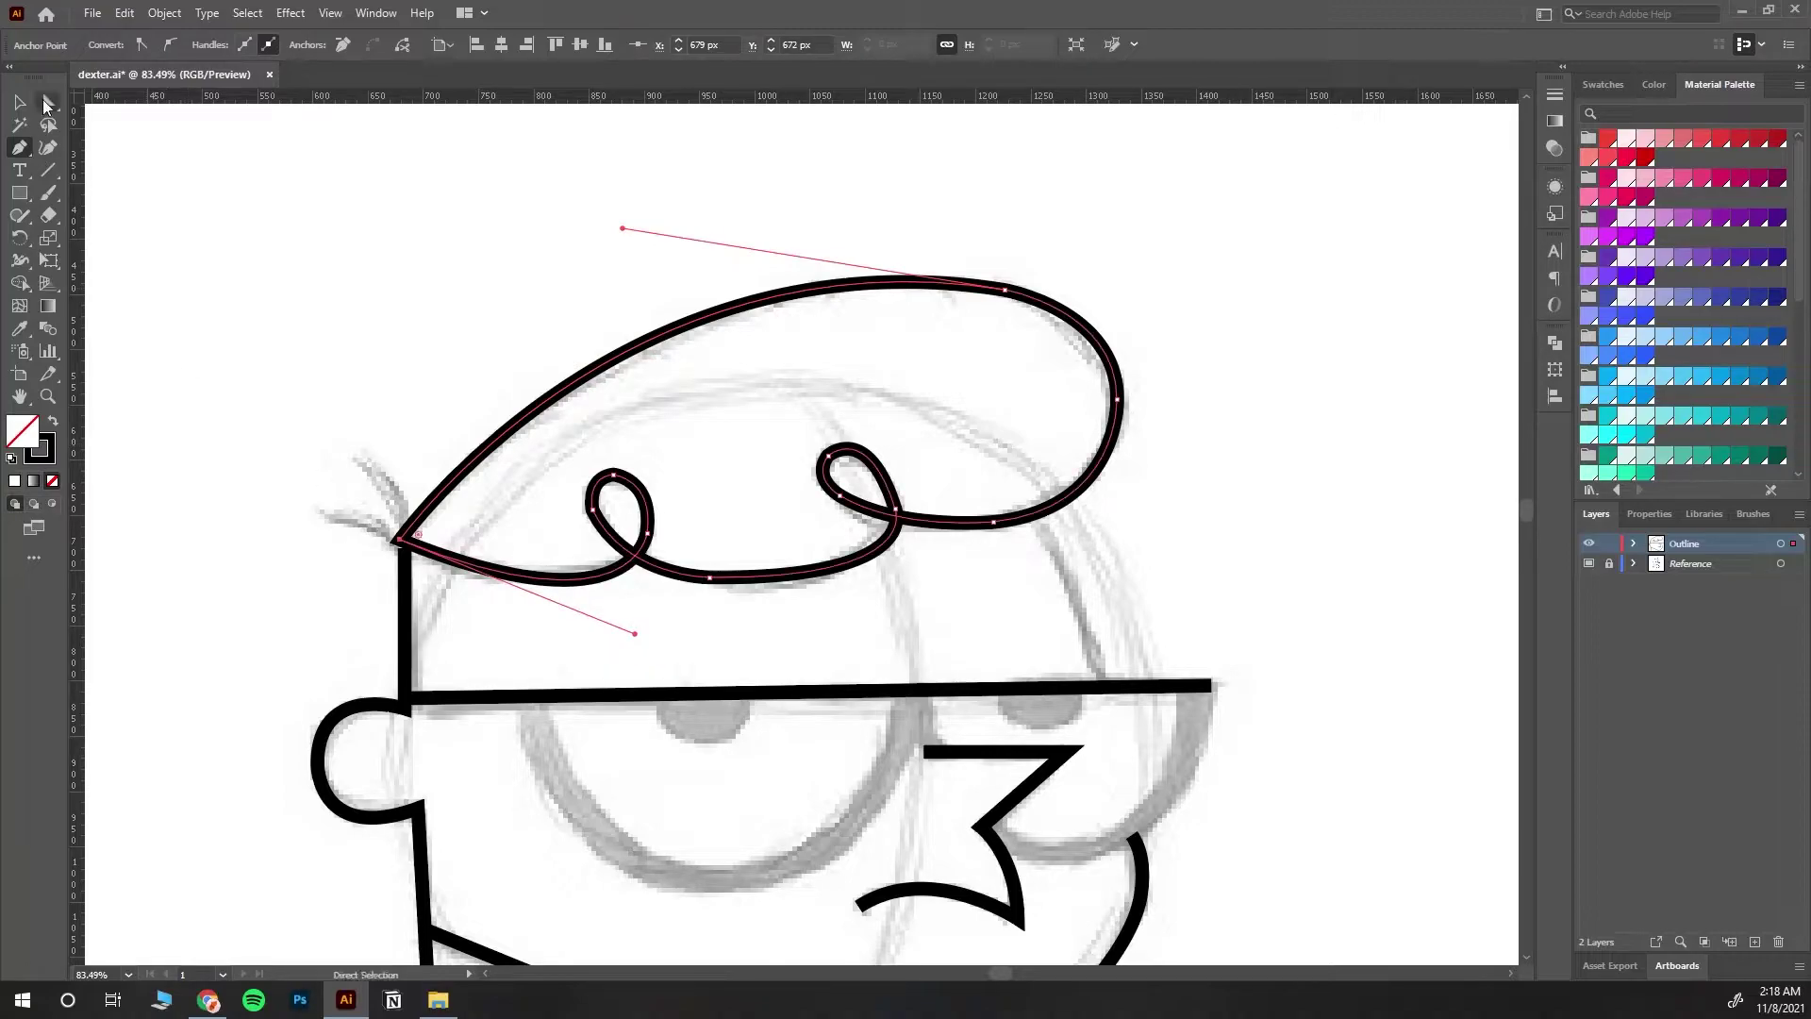
# Step: Move the hair outline's rear corner anchor to meet the top of the back-of-head line
pyautogui.click(46, 103)
pyautogui.click(280, 525)
pyautogui.moveTo(400, 540); pyautogui.dragTo(411, 551)
pyautogui.click(382, 457)
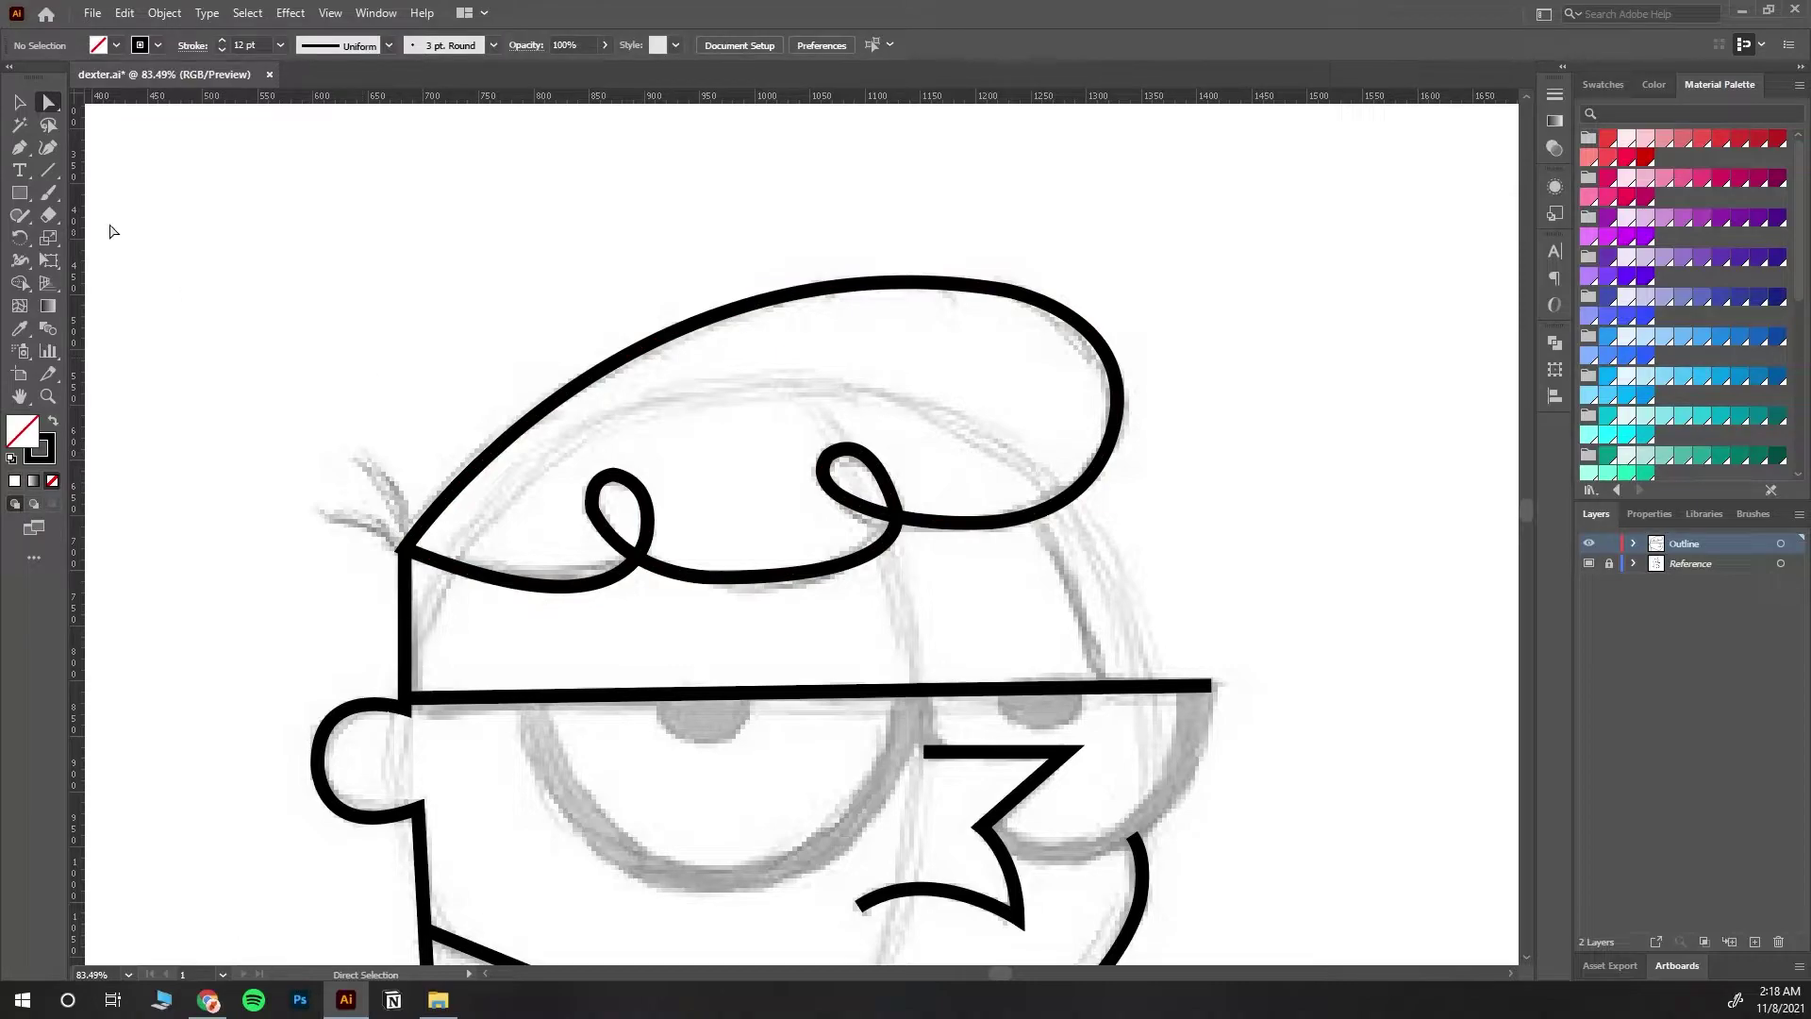
# Step: Draw the lower loose hair strand as a short curve outward from the hair's rear corner and deselect it
pyautogui.click(26, 147)
pyautogui.click(403, 545)
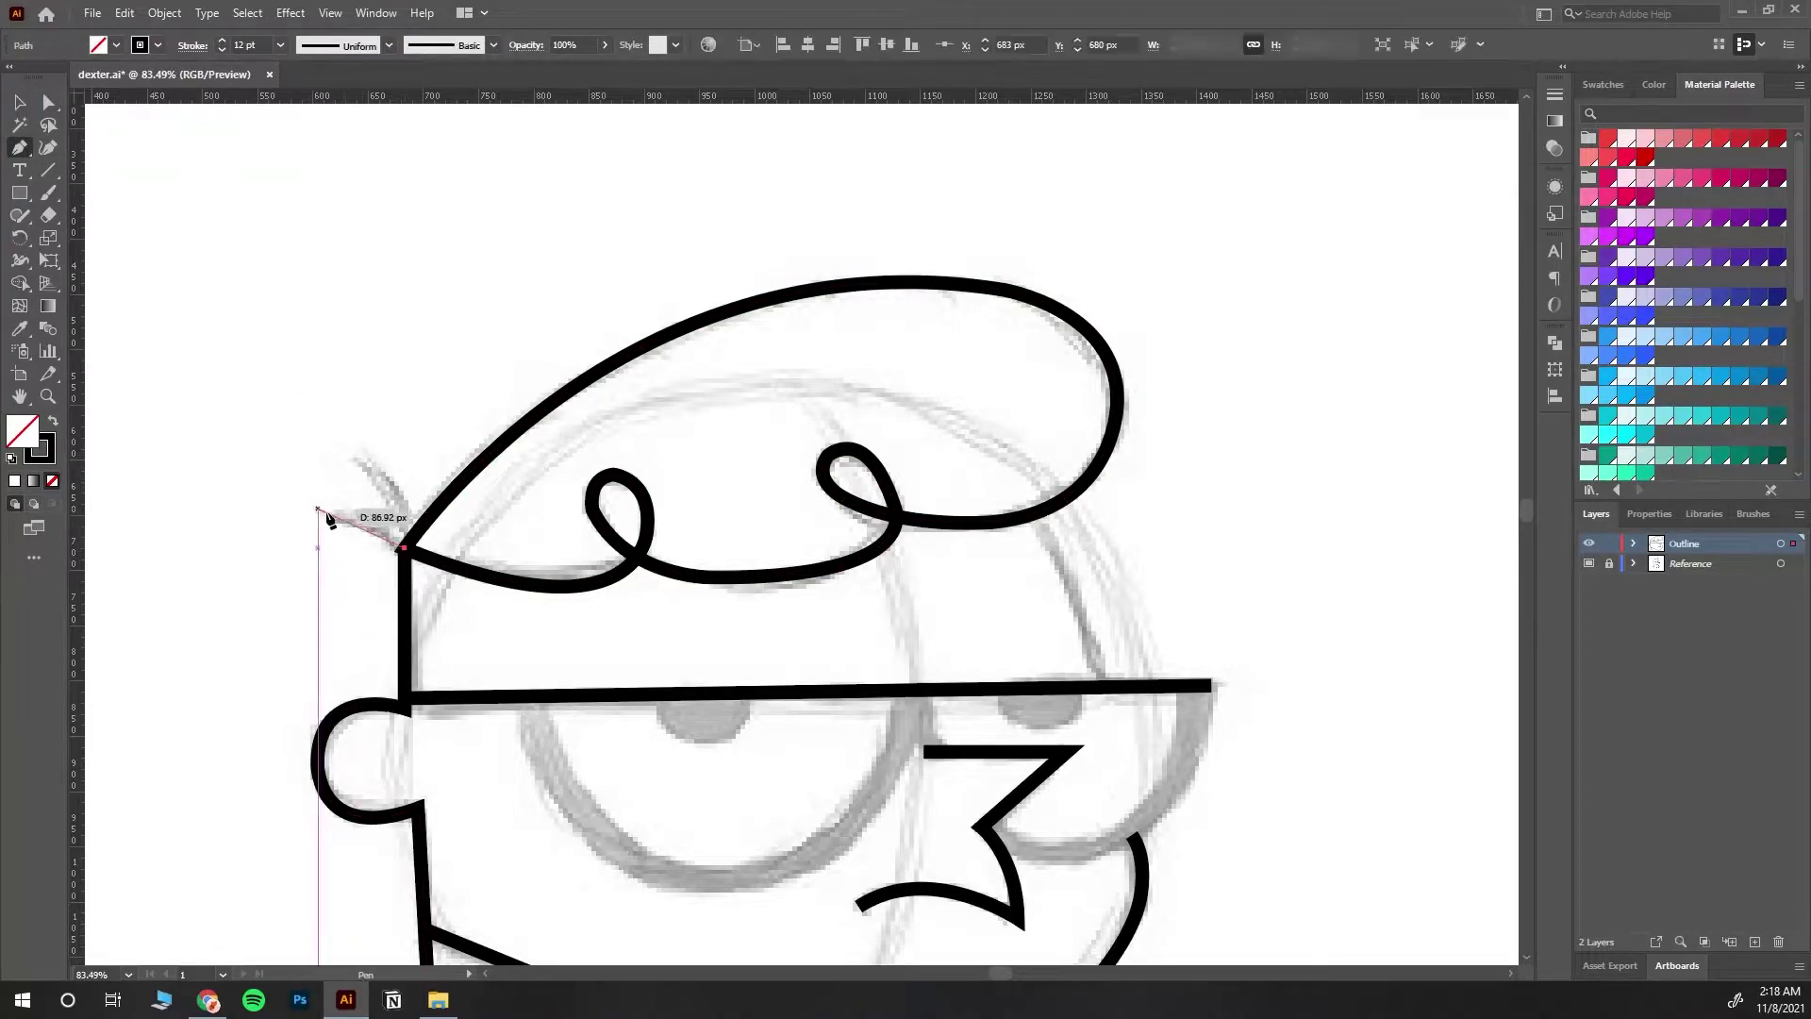
pyautogui.moveTo(312, 526); pyautogui.dragTo(282, 541)
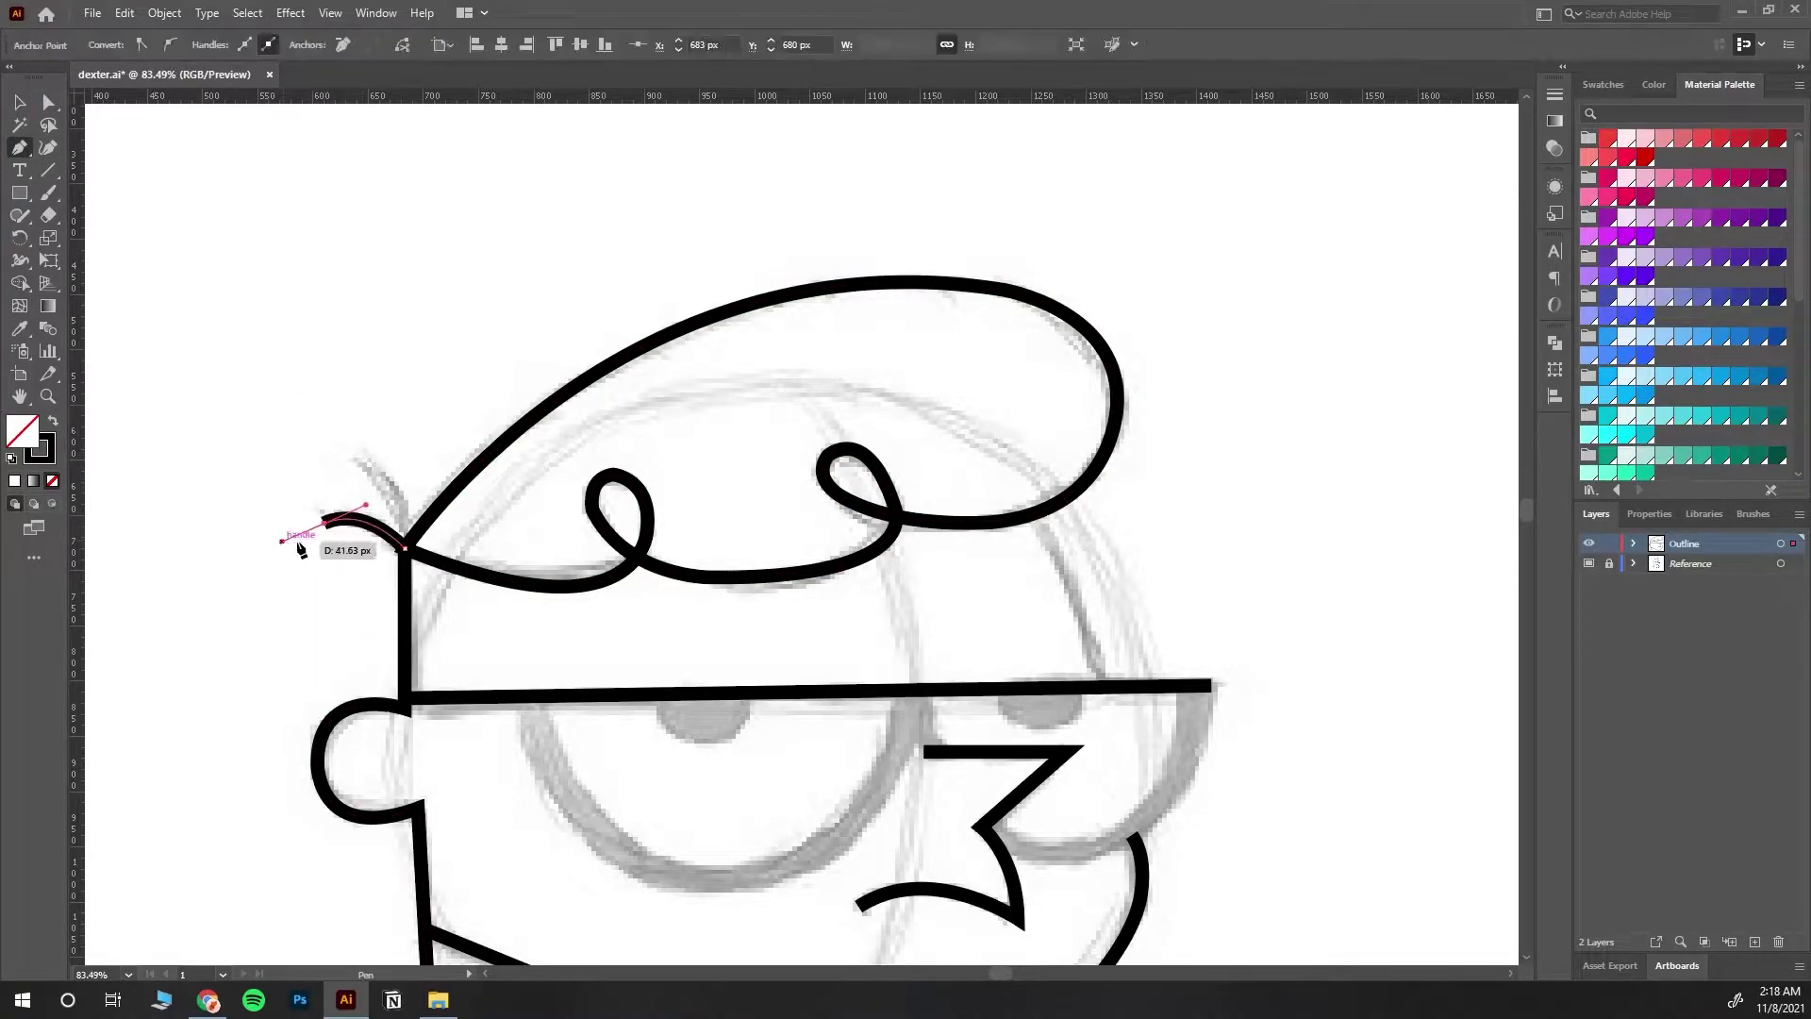
pyautogui.click(325, 523)
pyautogui.click(21, 103)
pyautogui.click(298, 275)
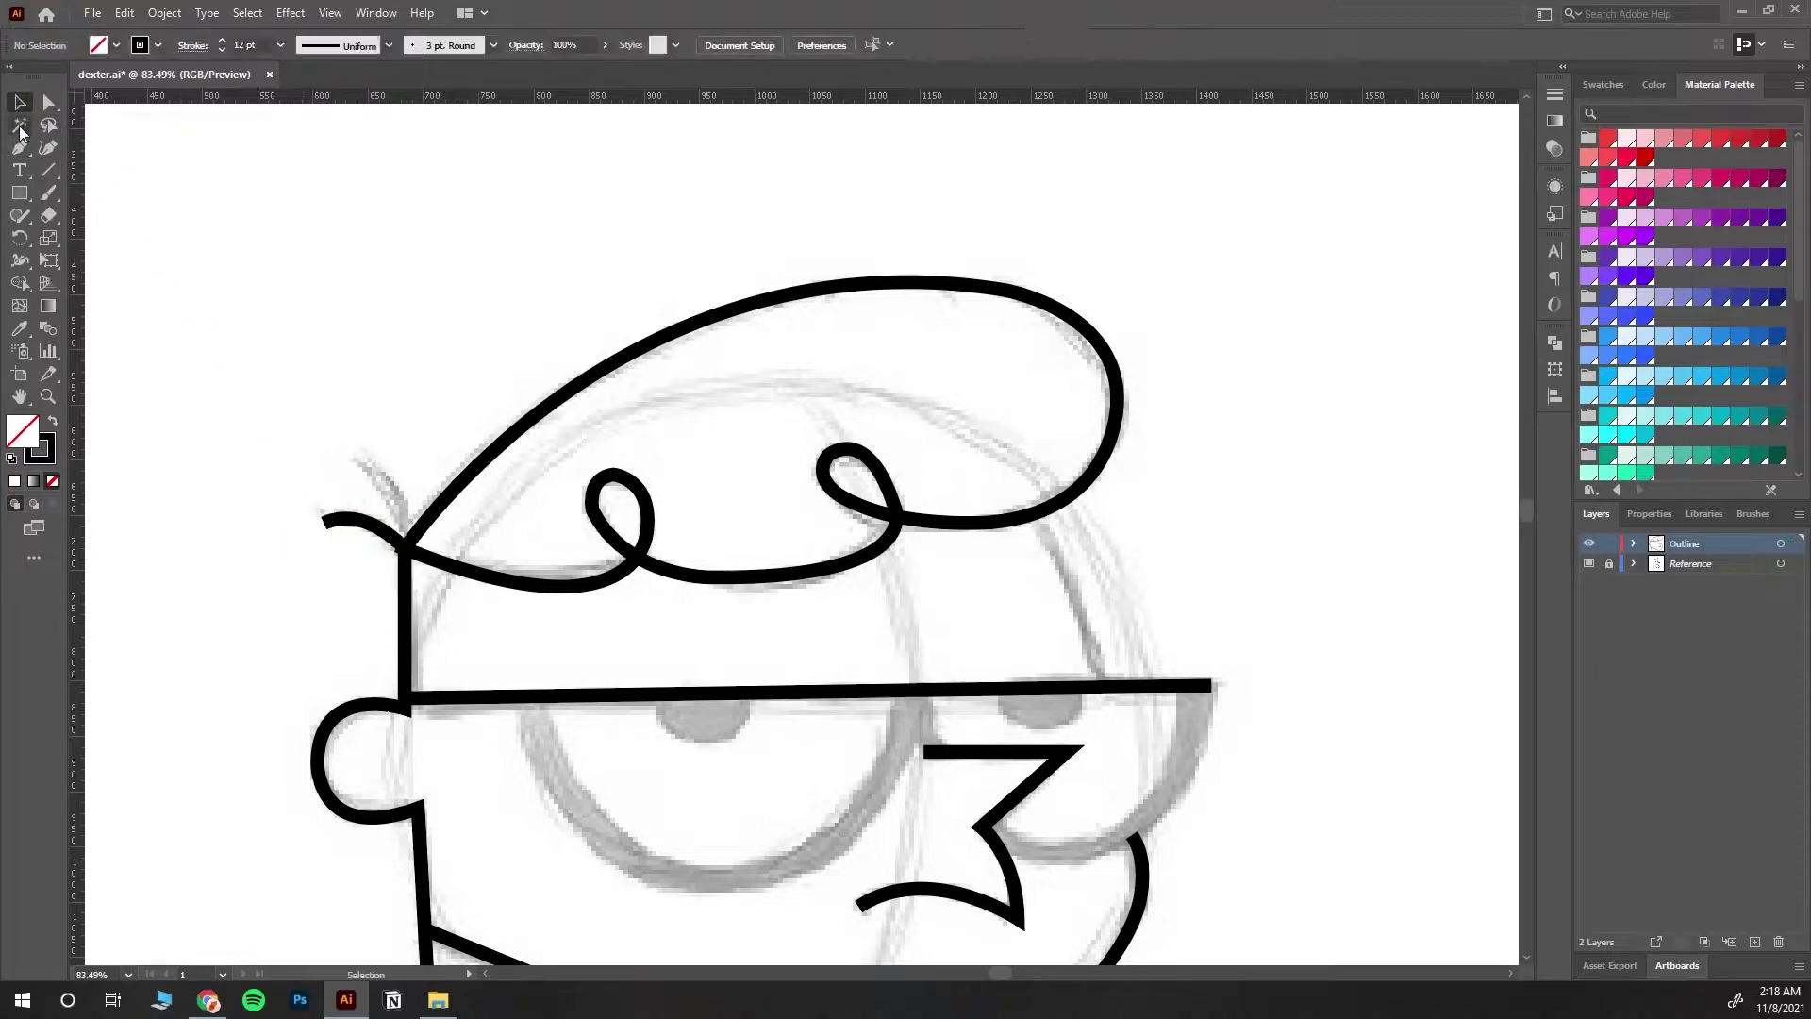
# Step: Draw the upper loose hair strand as a curve from its sketched tip down to the hair's rear corner
pyautogui.click(356, 457)
pyautogui.moveTo(408, 544); pyautogui.dragTo(403, 601)
pyautogui.click(408, 545)
# Step: Apply the triangular tapering width profile to both loose hair strands at the hair's rear corner
pyautogui.click(22, 102)
pyautogui.moveTo(295, 425); pyautogui.dragTo(373, 555)
pyautogui.click(386, 45)
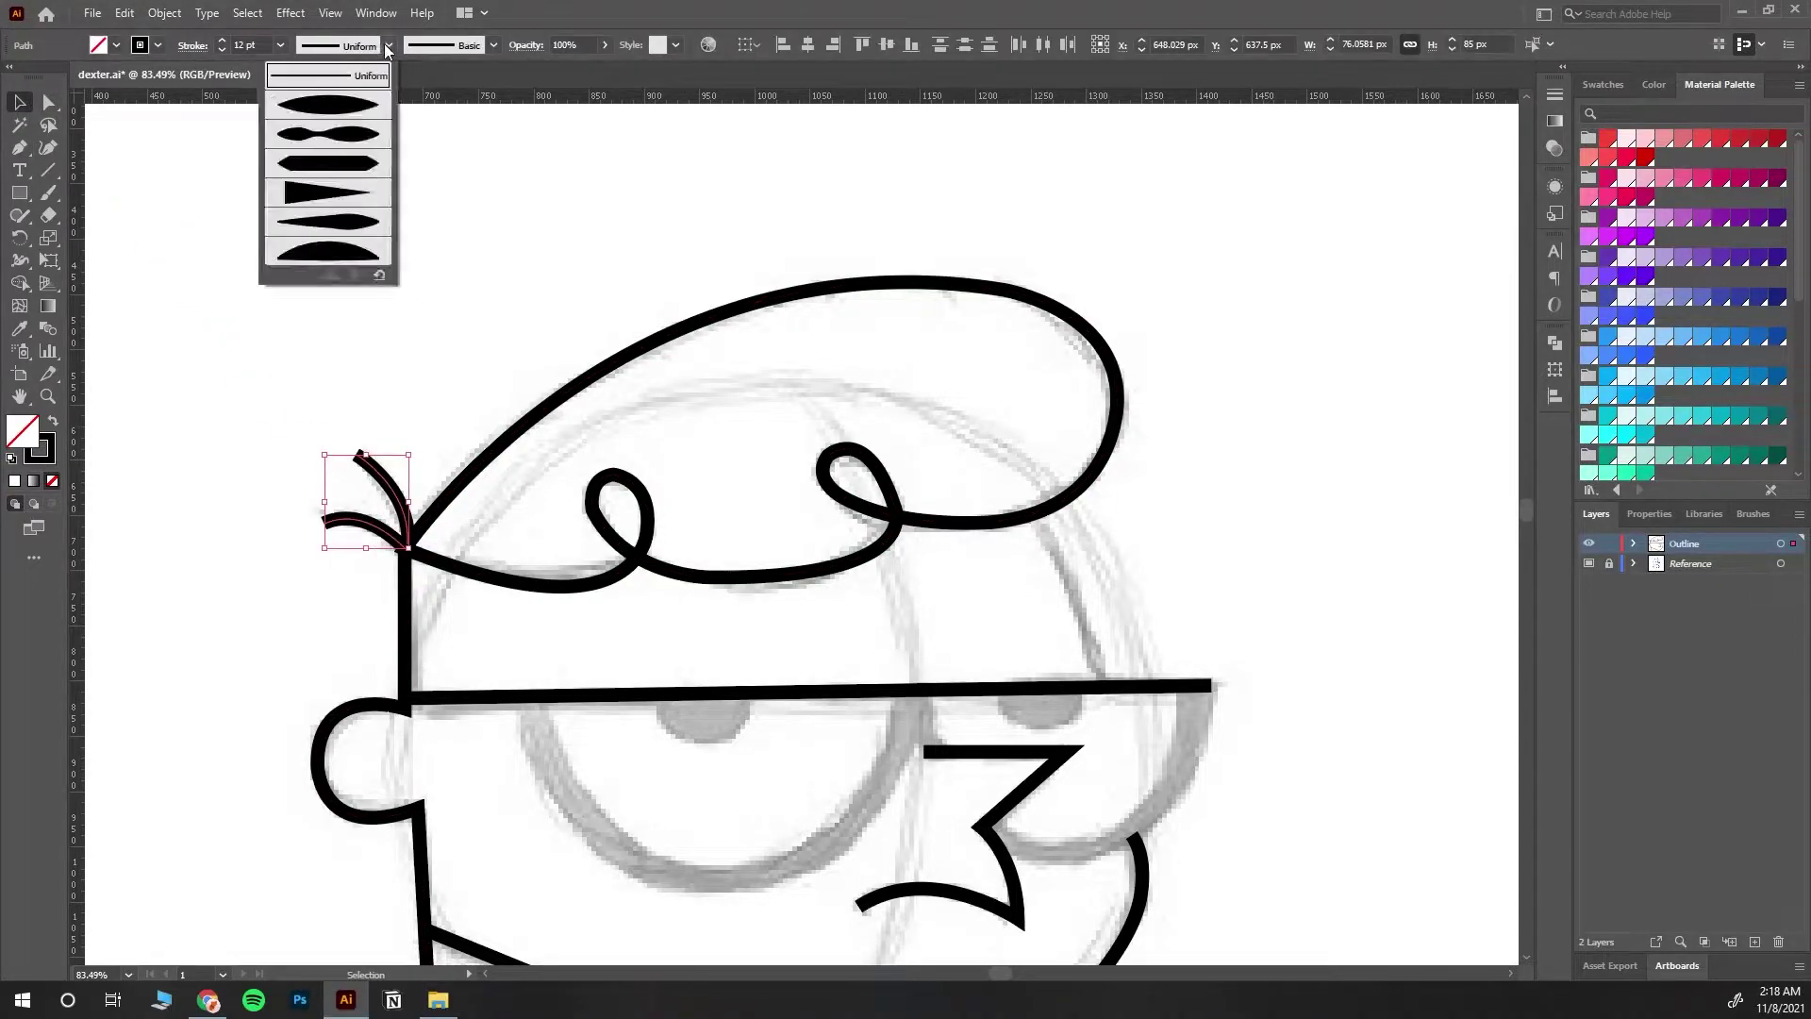
pyautogui.click(345, 193)
pyautogui.click(384, 47)
pyautogui.click(537, 260)
# Step: Delete the upper loose hair strand
pyautogui.click(388, 419)
pyautogui.click(374, 461)
pyautogui.press('Delete')
# Step: Nudge the lower loose hair strand down slightly so its base meets the hair's rear corner, and deselect it
pyautogui.click(372, 530)
pyautogui.press('Down')
pyautogui.press('Down')
pyautogui.press('Down')
pyautogui.press('Down')
pyautogui.press('Down')
pyautogui.click(331, 624)
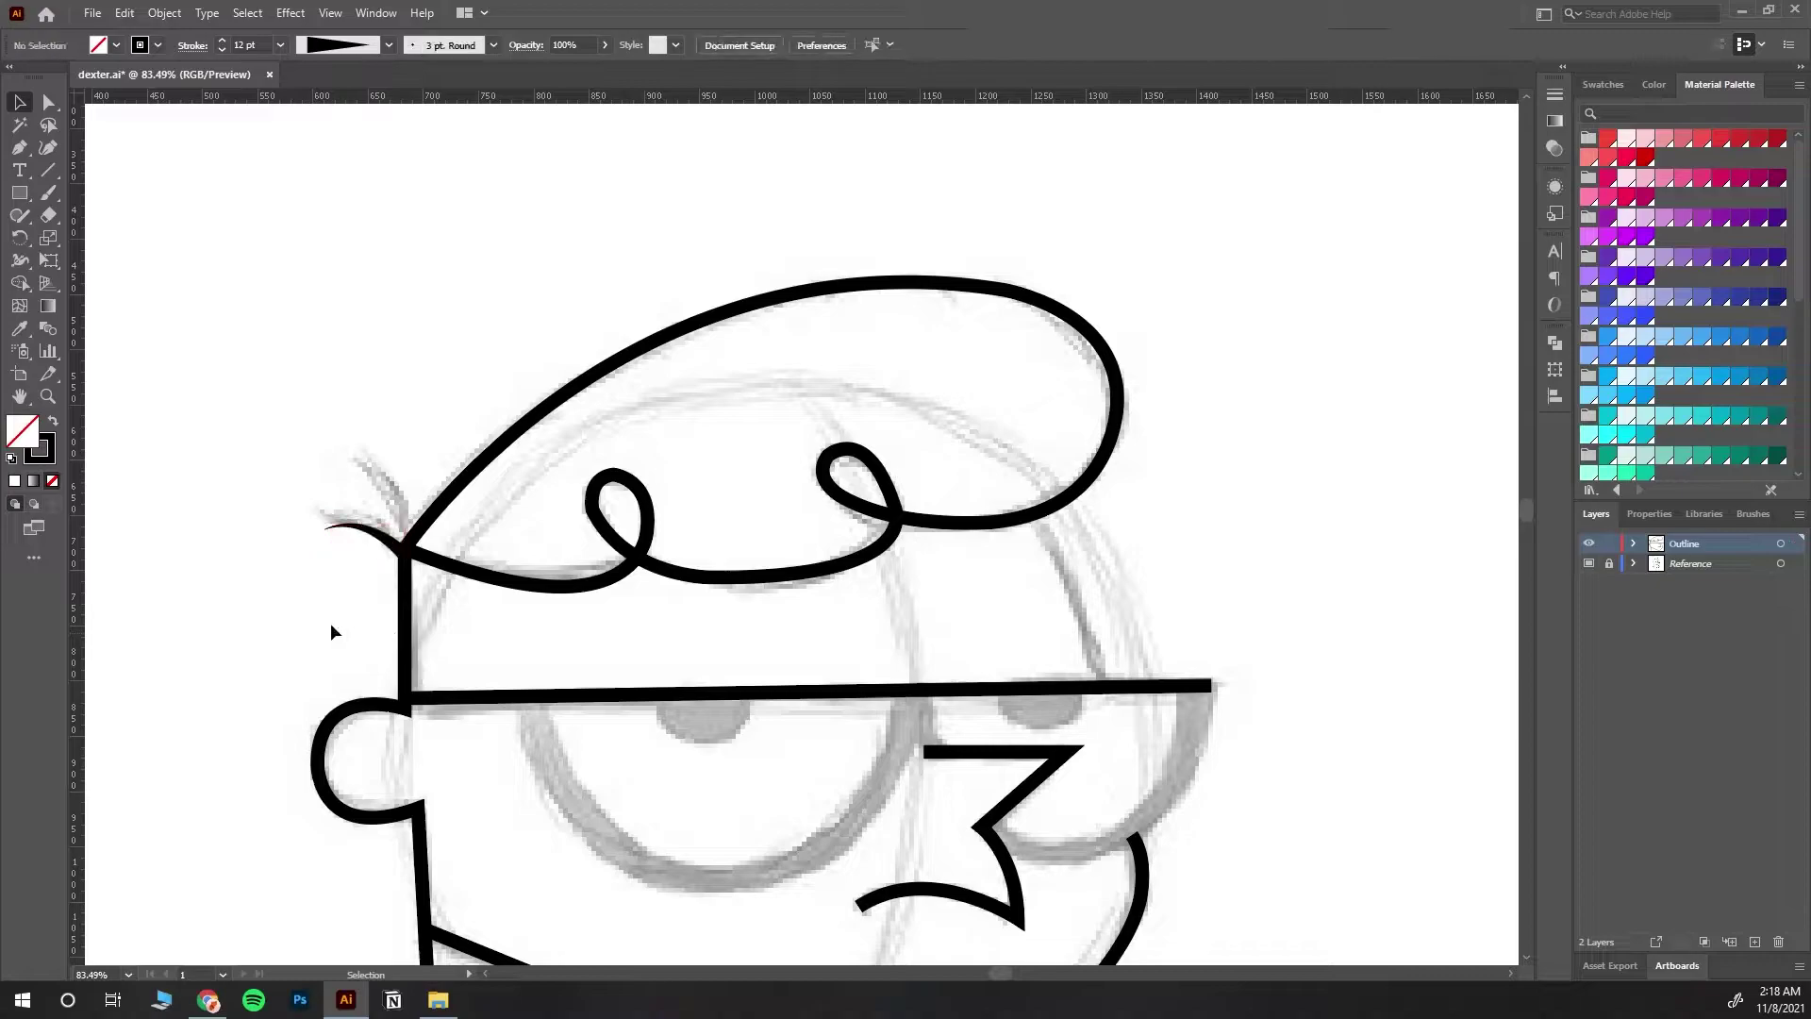
# Step: Redraw the upper loose hair strand as a curve from the hair's rear corner to its sketched tip, with a 12 pt stroke
pyautogui.click(406, 541)
pyautogui.moveTo(347, 459)
pyautogui.mouseDown()
pyautogui.moveTo(287, 439)
pyautogui.moveTo(389, 504)
pyautogui.mouseUp()
pyautogui.click(20, 102)
pyautogui.click(293, 313)
pyautogui.write('12')
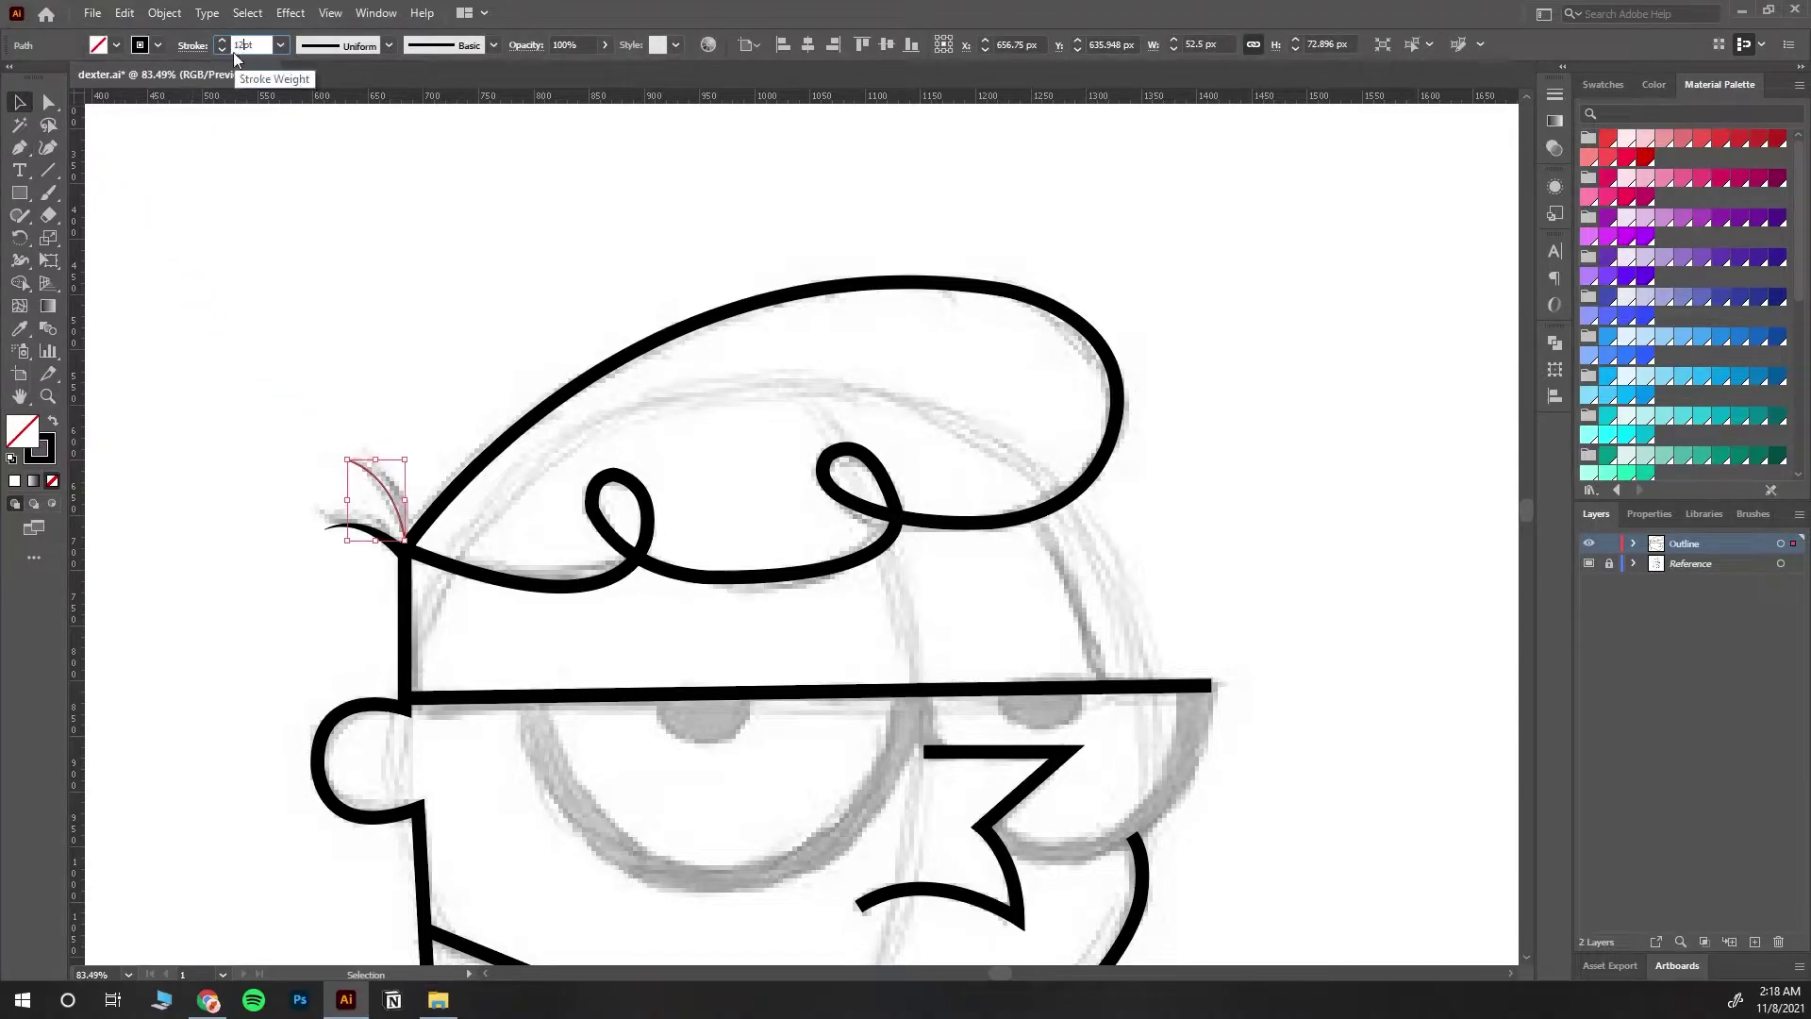
pyautogui.press('Return')
# Step: Apply the triangular tapering width profile to the new upper strand and nudge it down onto the hair's rear corner
pyautogui.click(388, 46)
pyautogui.click(344, 196)
pyautogui.click(364, 319)
pyautogui.click(397, 504)
pyautogui.press('Down')
pyautogui.press('Down')
pyautogui.press('Down')
# Step: Set both loose hair strands to an 18 pt stroke, nudge them slightly right, and deselect them
pyautogui.moveTo(298, 387); pyautogui.dragTo(381, 566)
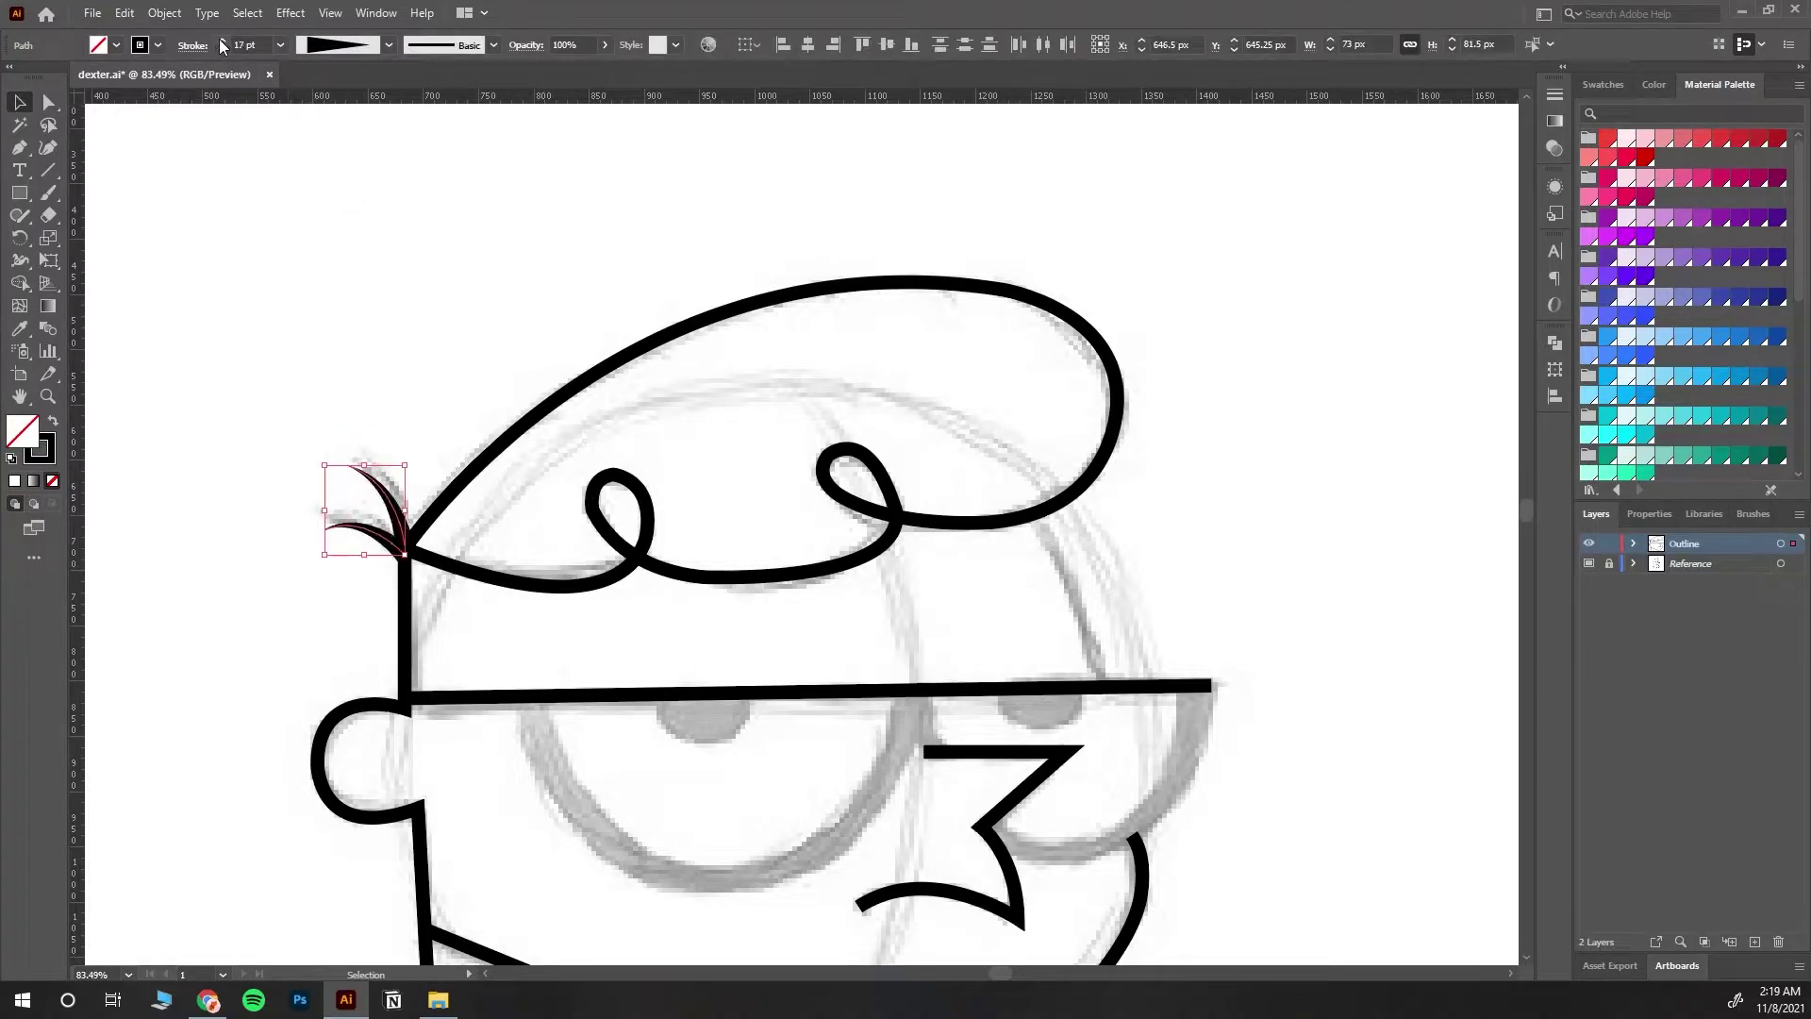
pyautogui.click(229, 183)
pyautogui.moveTo(309, 420); pyautogui.dragTo(366, 579)
pyautogui.press('Right')
pyautogui.press('Right')
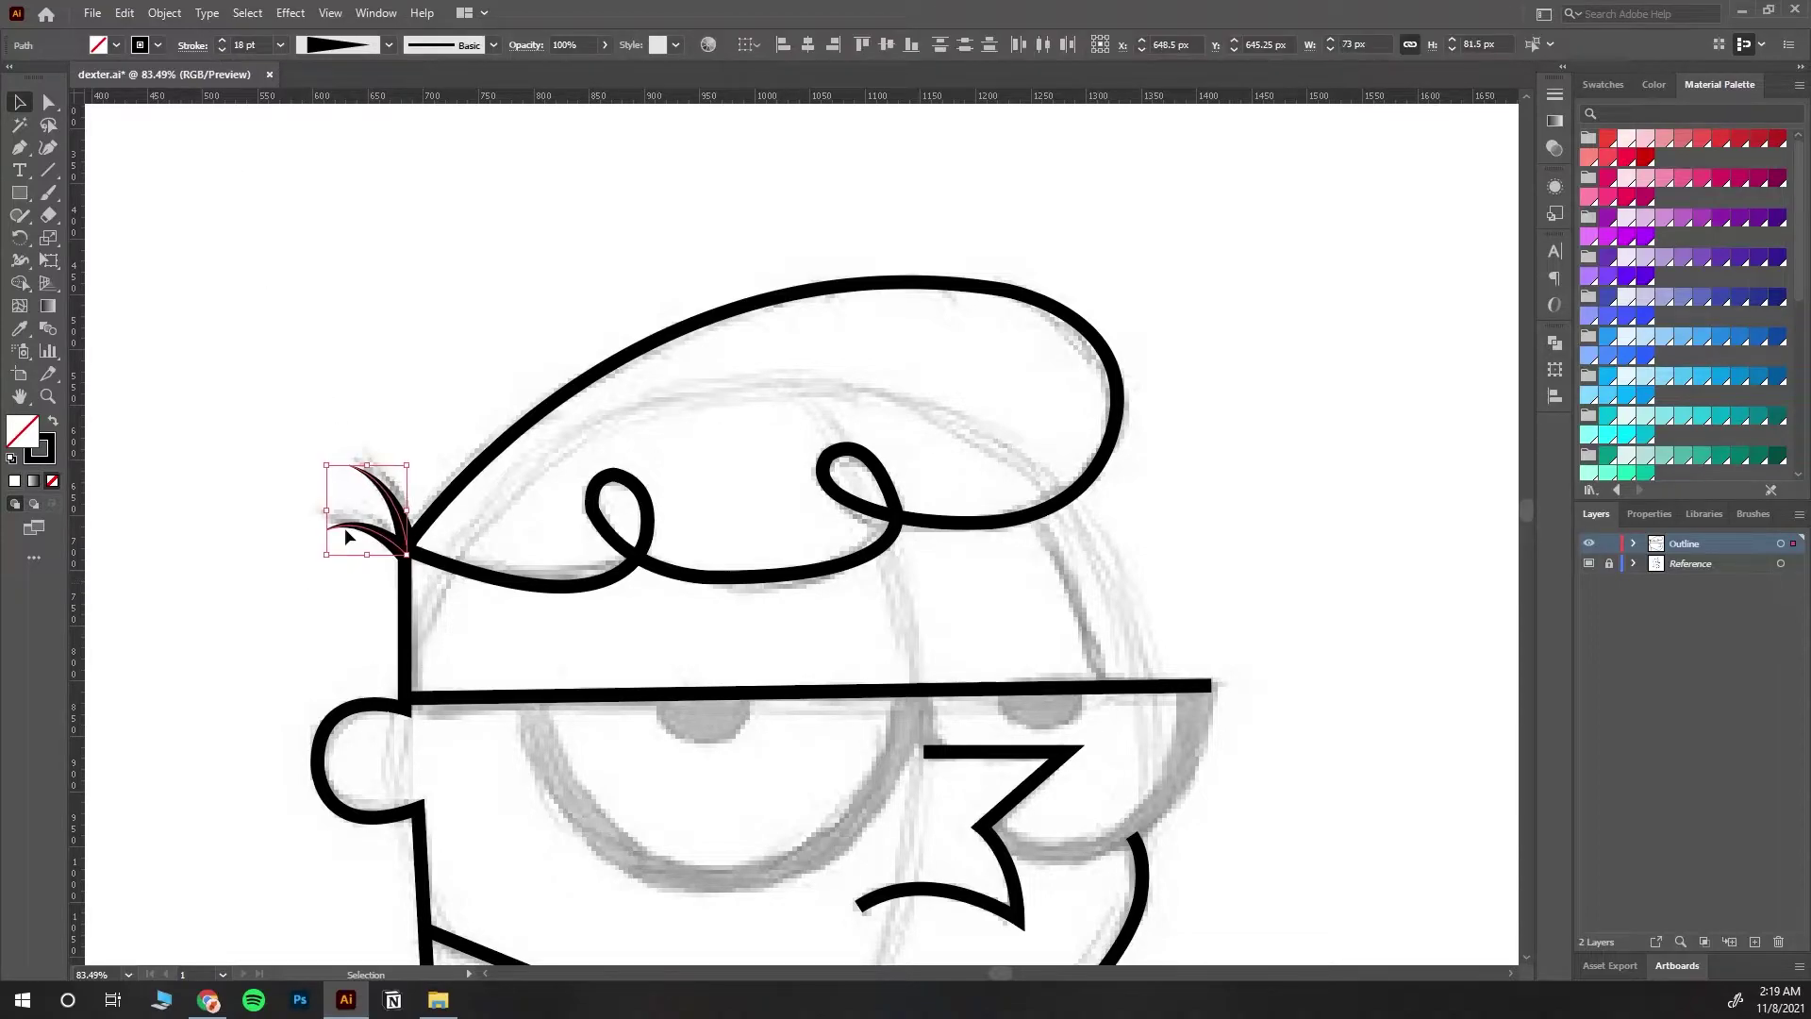
pyautogui.click(342, 361)
# Step: Draw the coat's front edge as a straight 12 pt uniform line from the jaw down to the hem corner
pyautogui.scroll(-5, 835, 306)
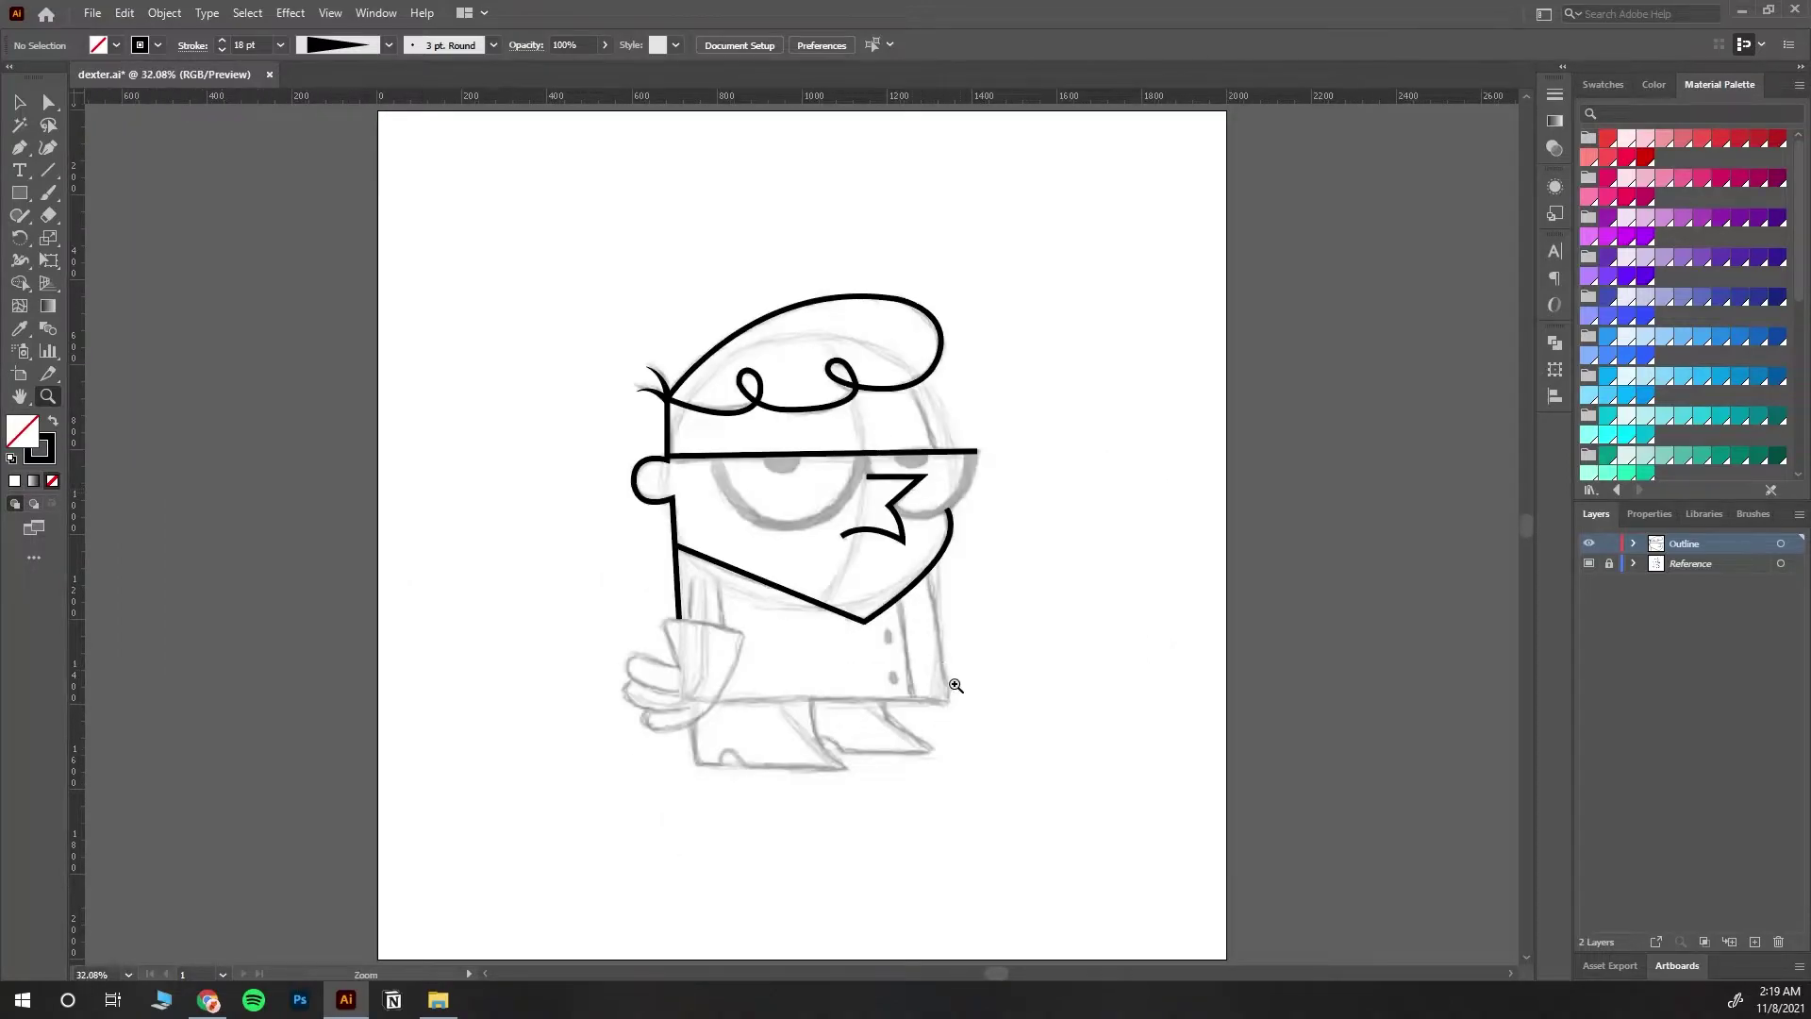
pyautogui.scroll(4, 943, 669)
pyautogui.write('12')
pyautogui.press('Return')
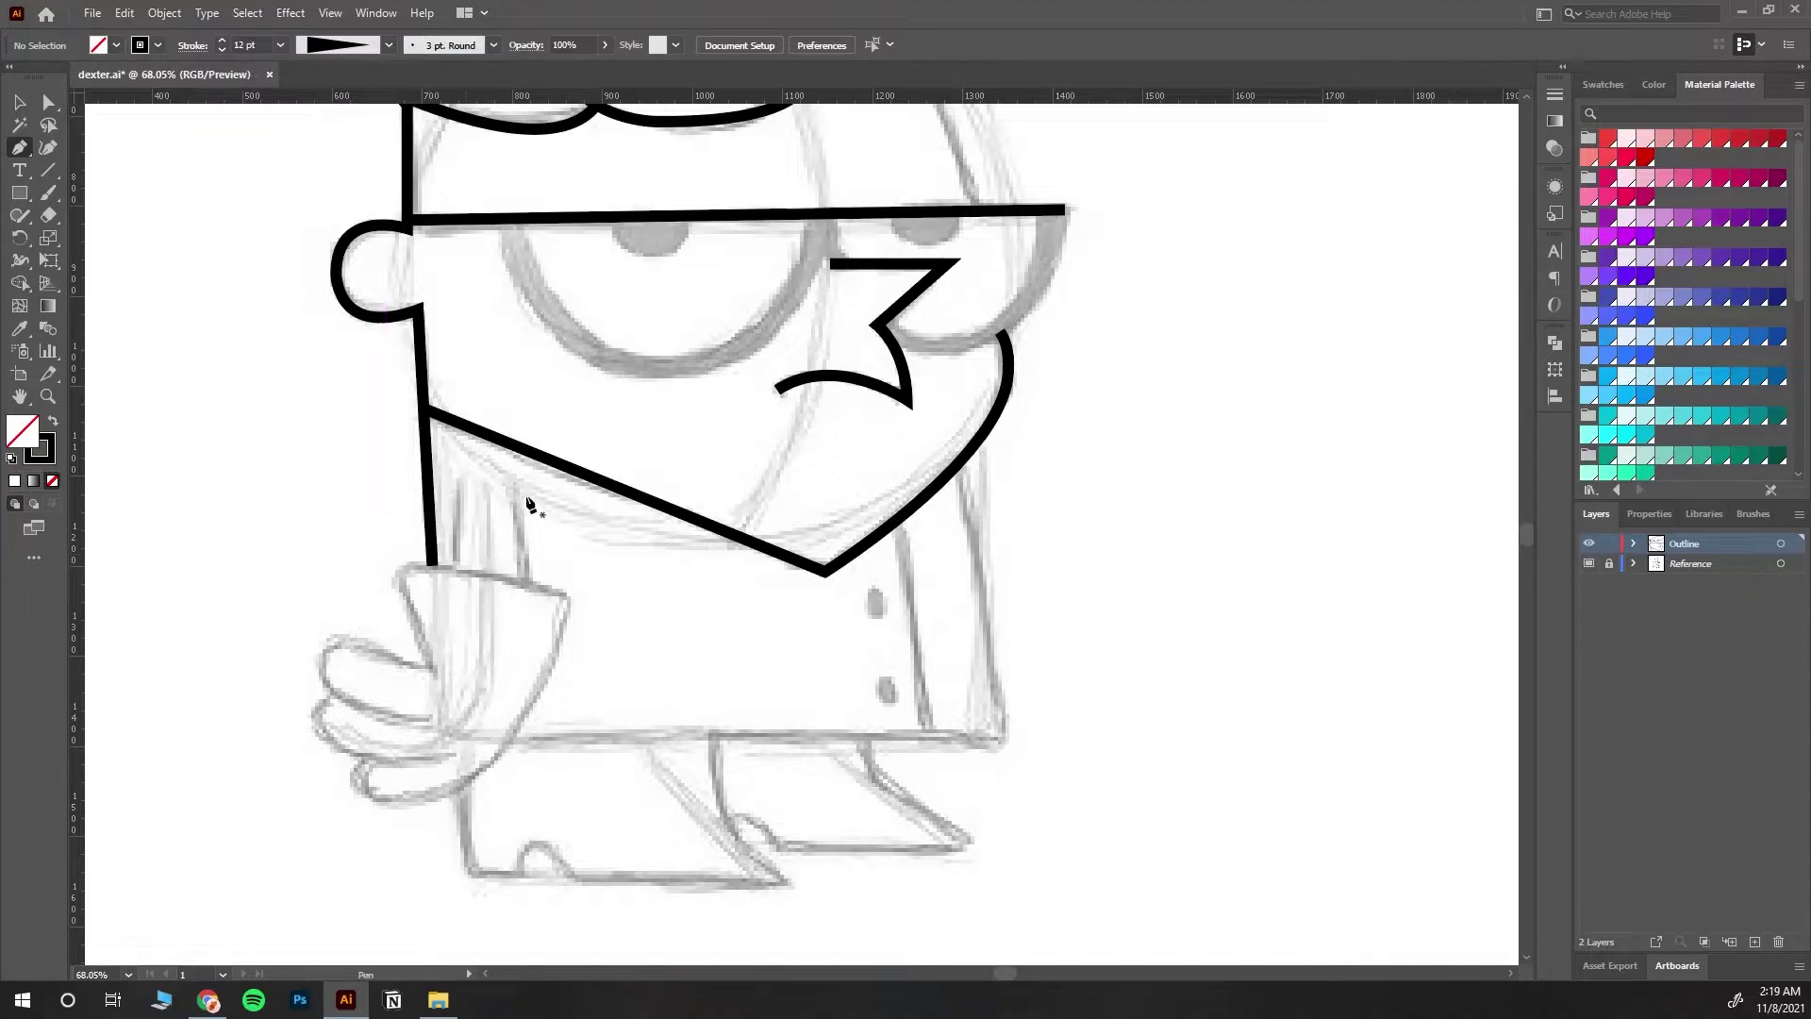
pyautogui.click(956, 466)
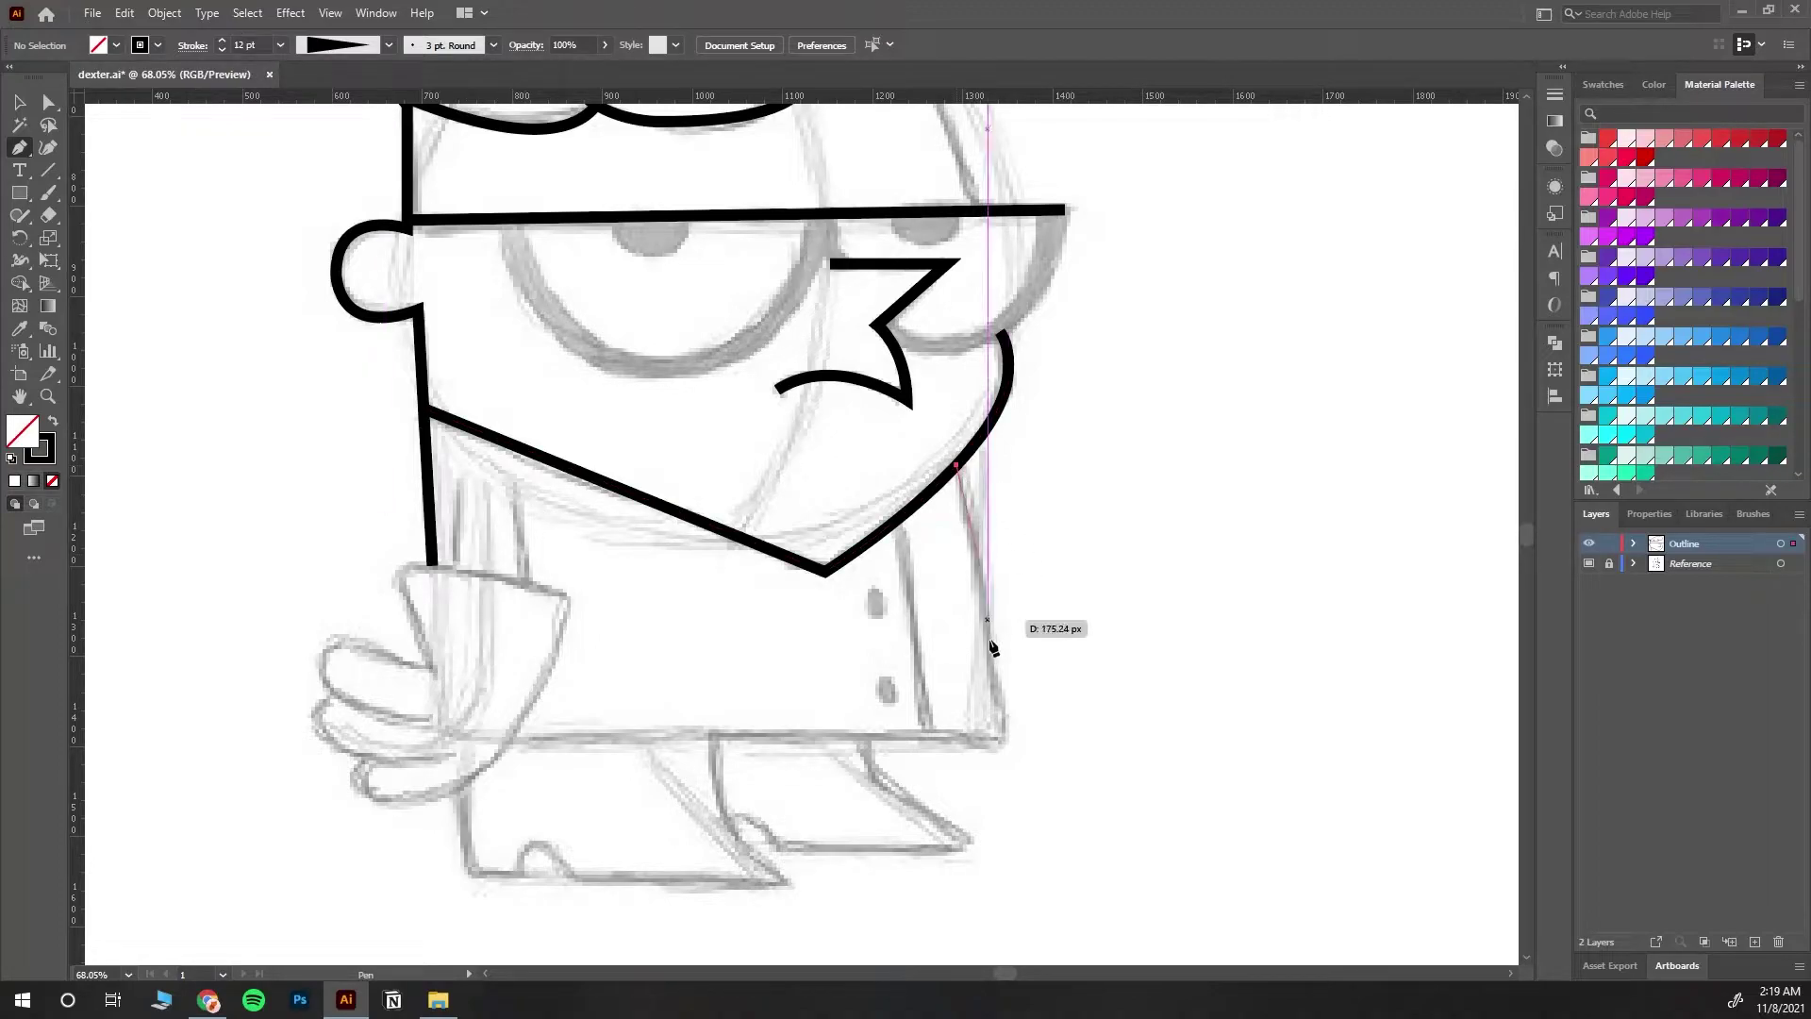
pyautogui.click(1005, 737)
pyautogui.press('v')
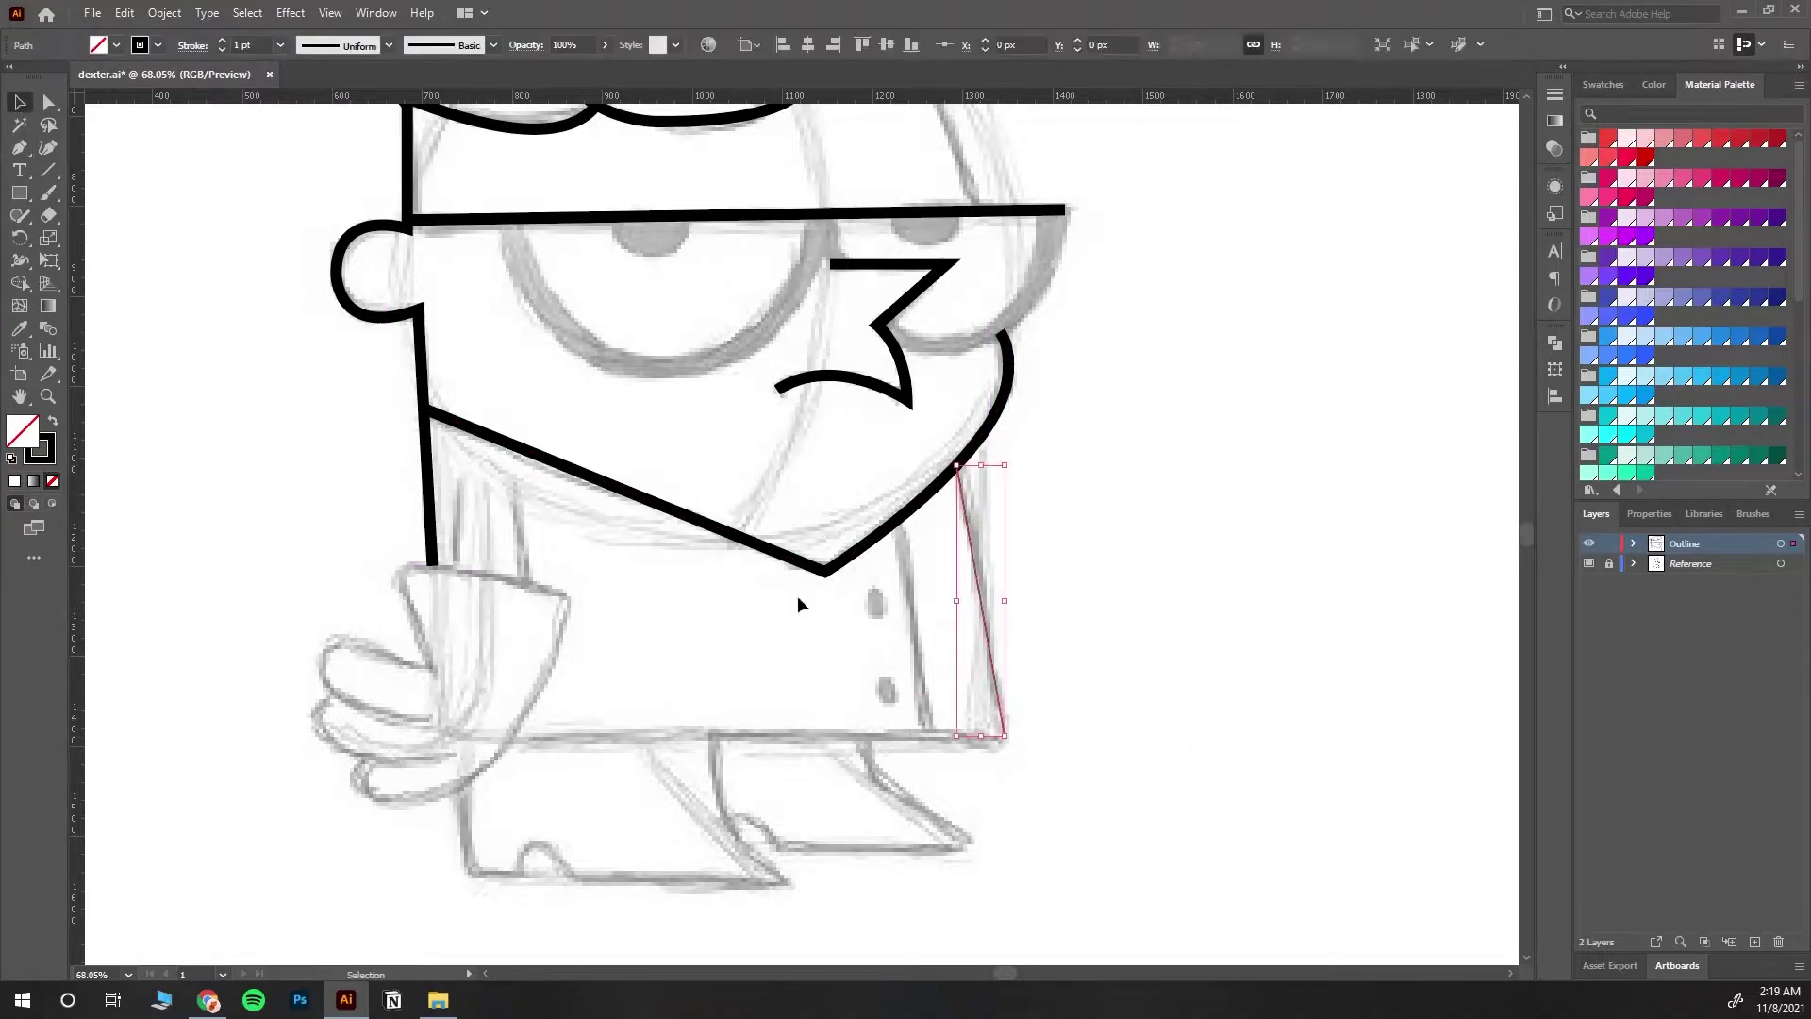
pyautogui.click(235, 291)
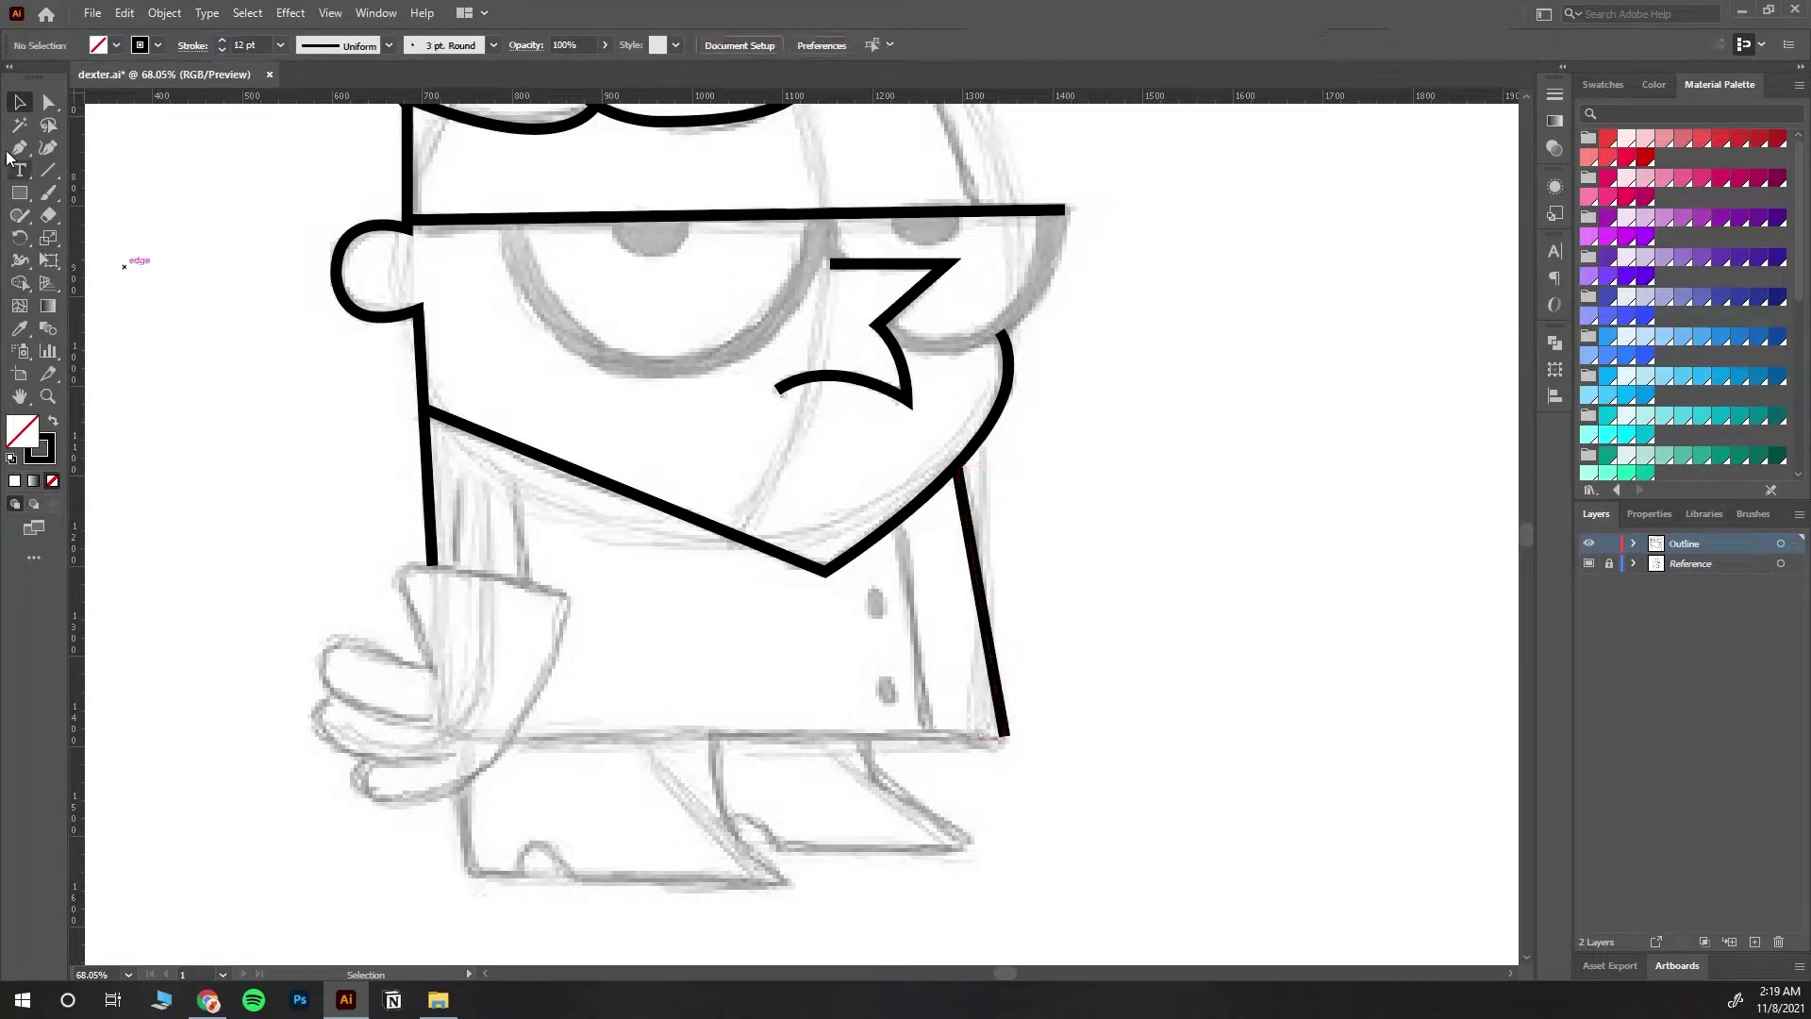
# Step: Extend the coat's front edge with a horizontal hem line about 540 px long, ending at the sketched hand
pyautogui.click(1005, 739)
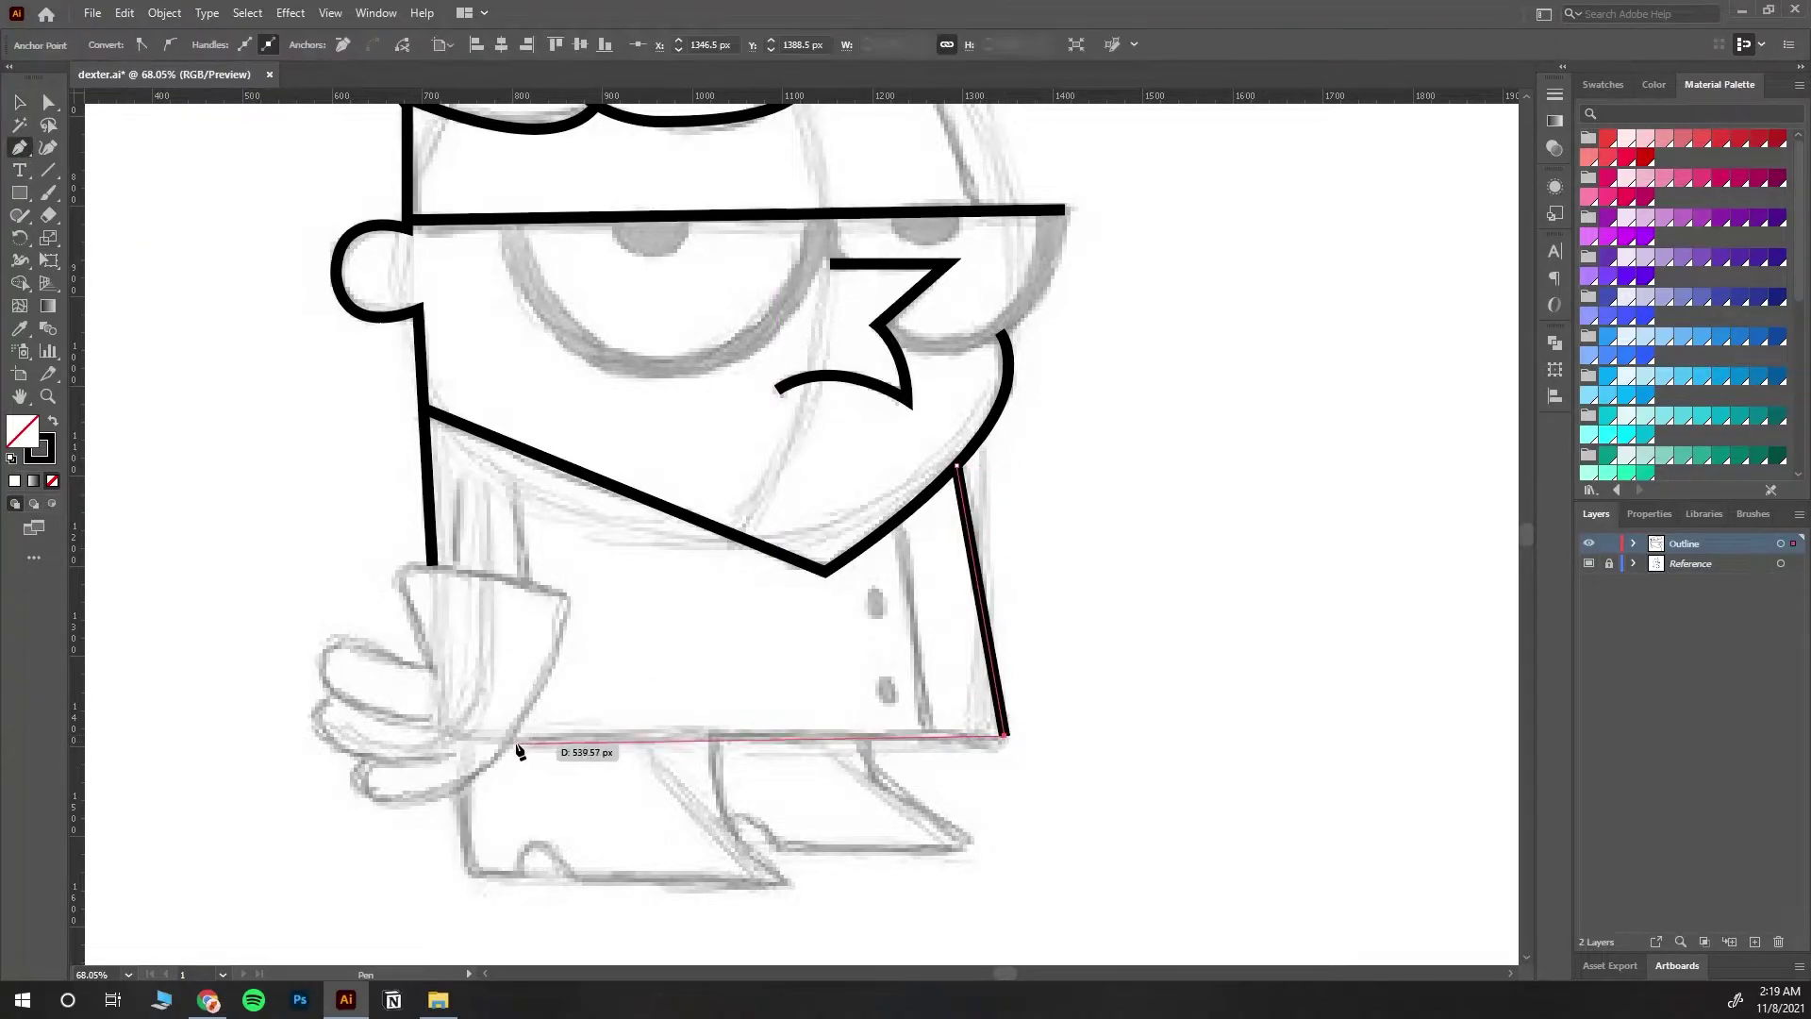
pyautogui.click(515, 735)
pyautogui.keyDown('ctrl'); pyautogui.click(202, 432); pyautogui.keyUp('ctrl')
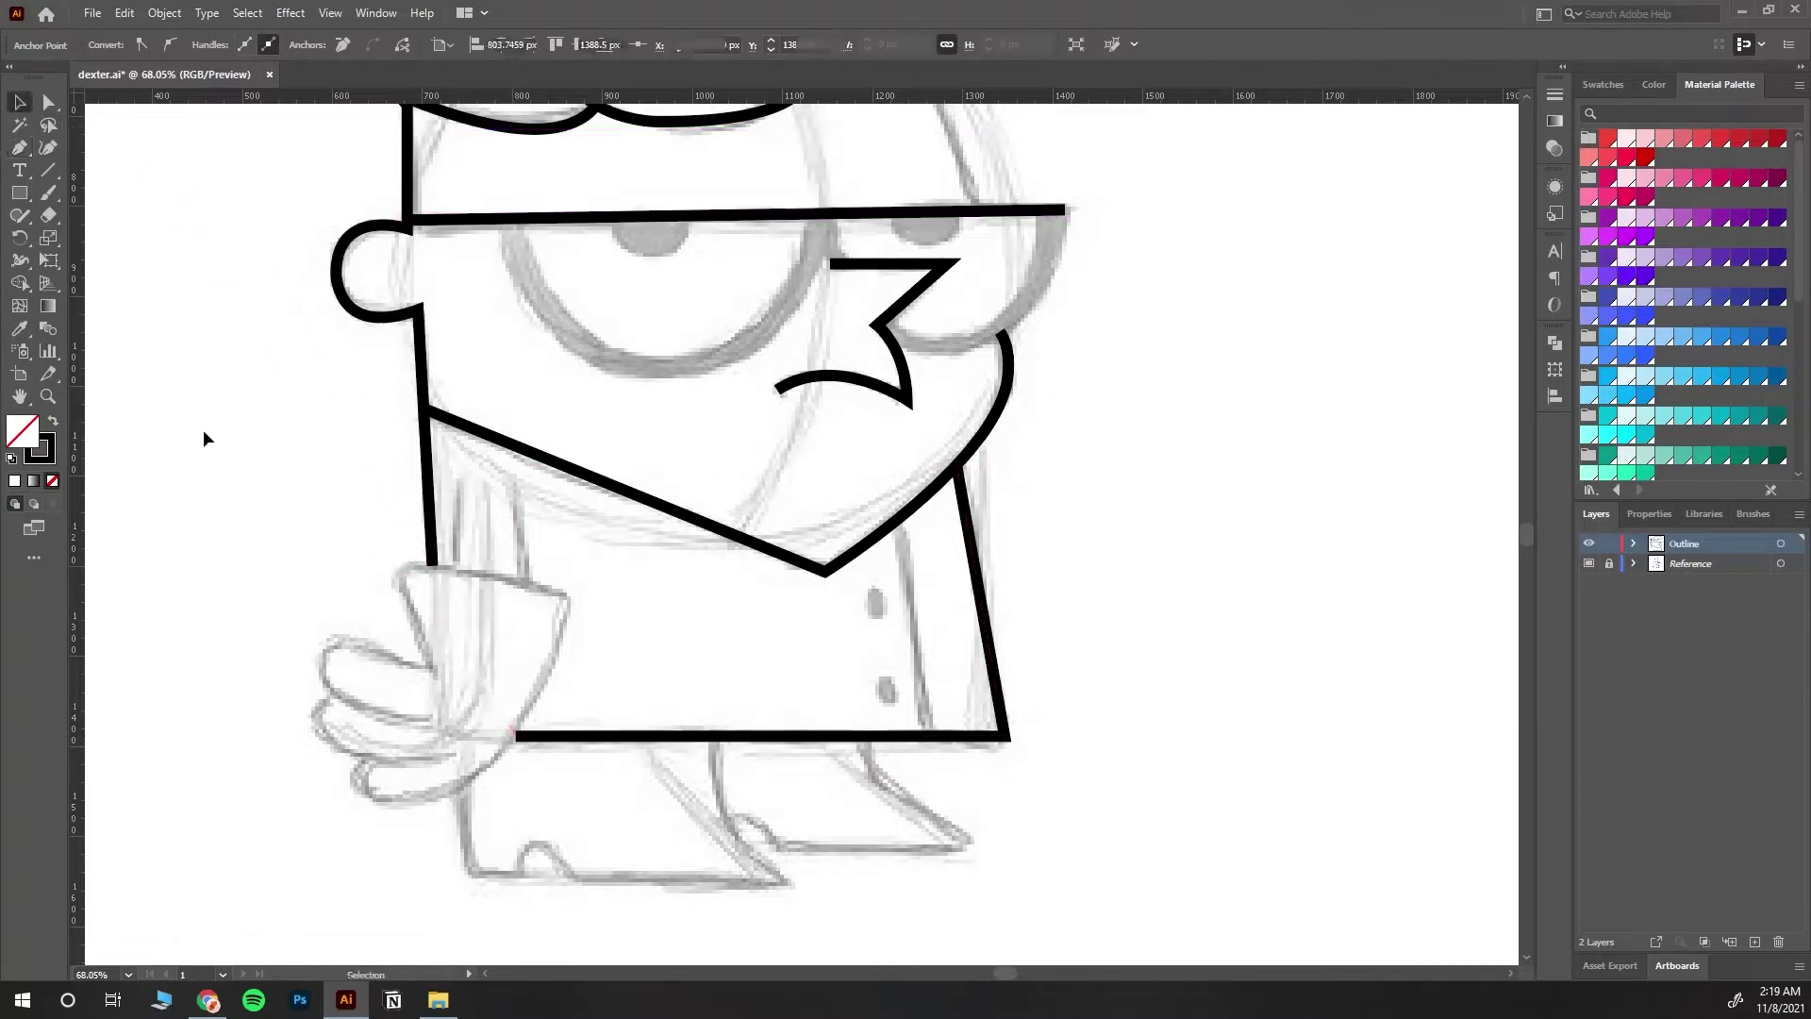
# Step: Draw the coat's opening as a straight line from the jaw to the hem beside the buttons, and deselect it
pyautogui.click(896, 522)
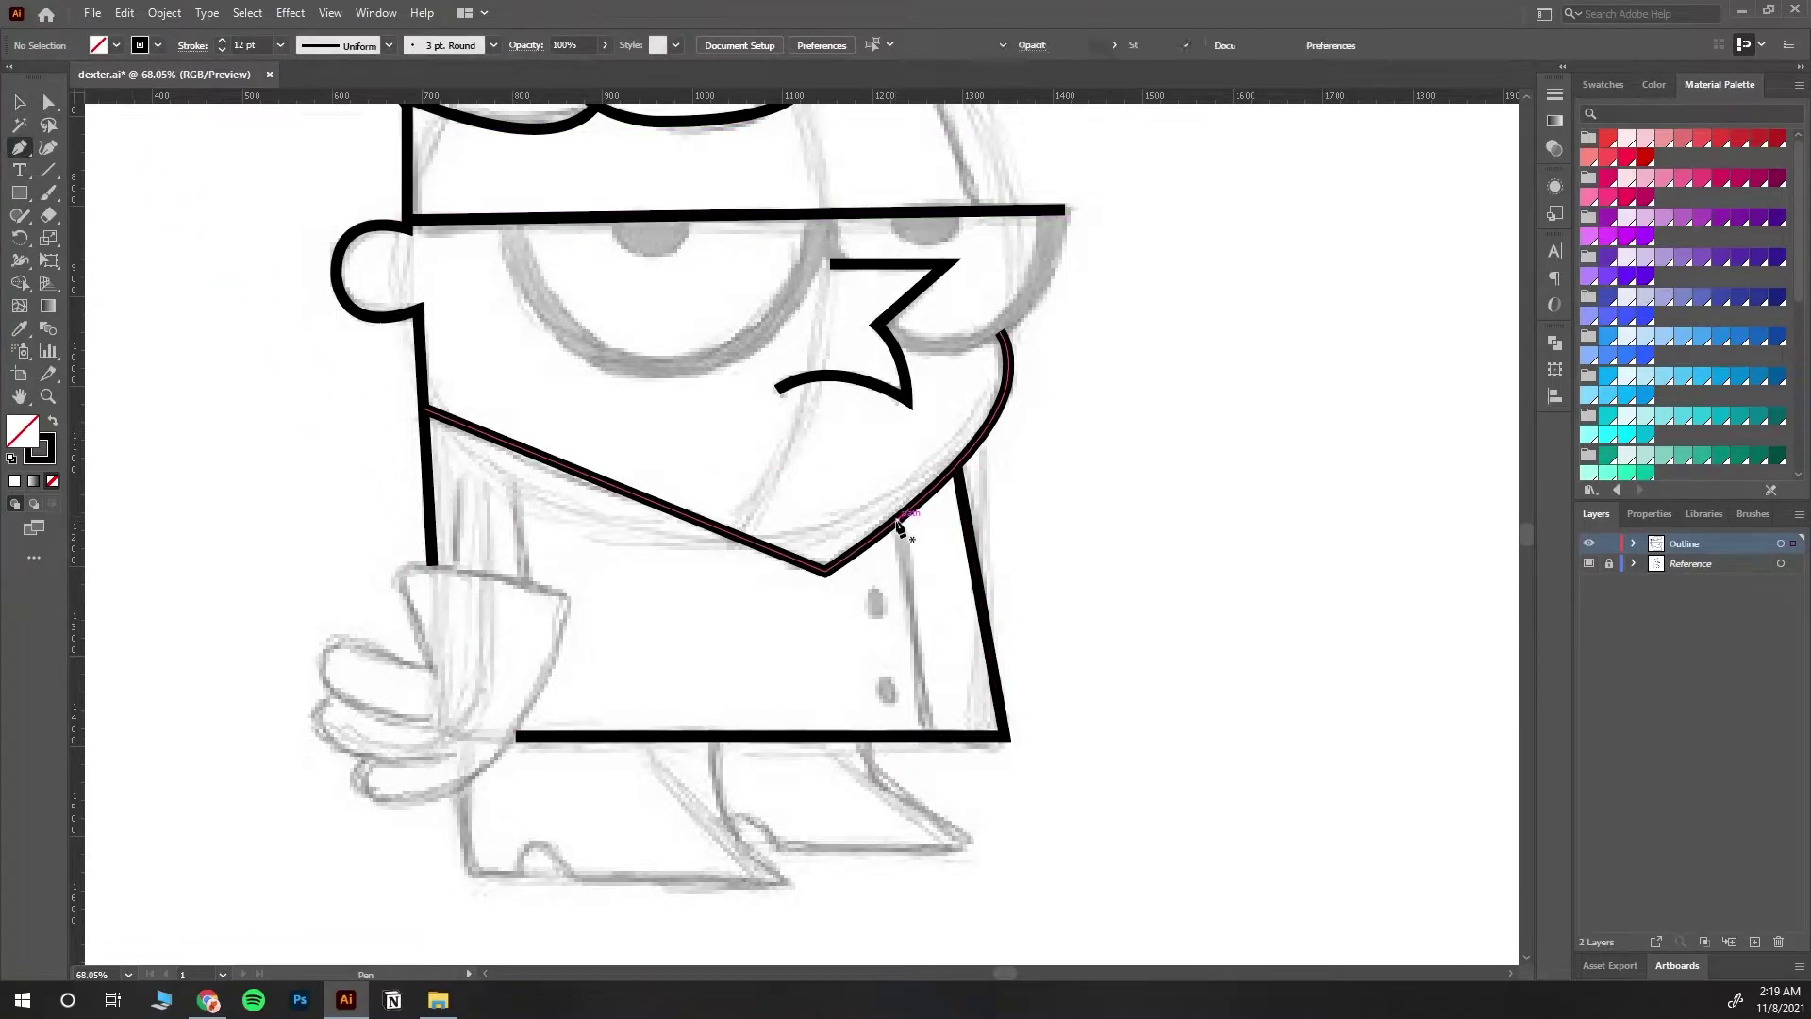
pyautogui.click(929, 734)
pyautogui.click(20, 102)
pyautogui.click(188, 419)
# Step: Draw the near leg's back edge, the heel base and the curved arch notch under the shoe as one path
pyautogui.click(49, 397)
pyautogui.scroll(-3, 785, 710)
pyautogui.moveTo(786, 710); pyautogui.dragTo(684, 594)
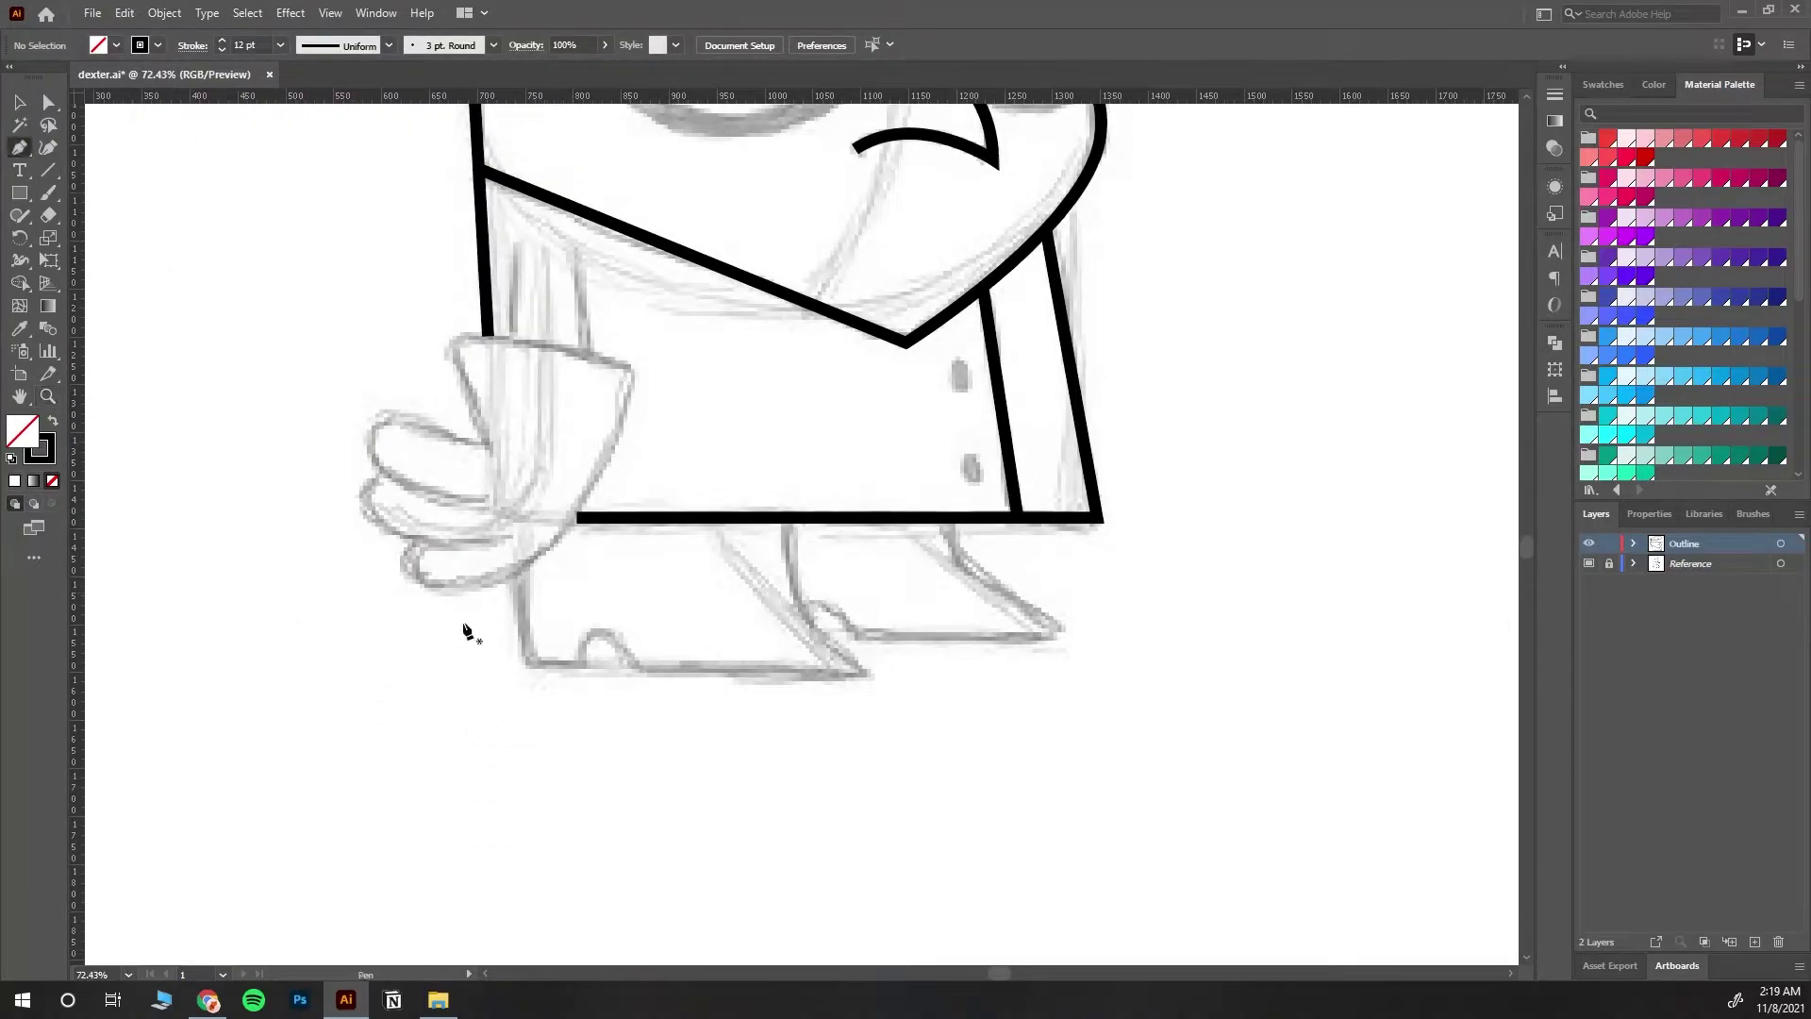
pyautogui.moveTo(521, 655); pyautogui.dragTo(525, 665)
pyautogui.click(524, 666)
pyautogui.click(584, 666)
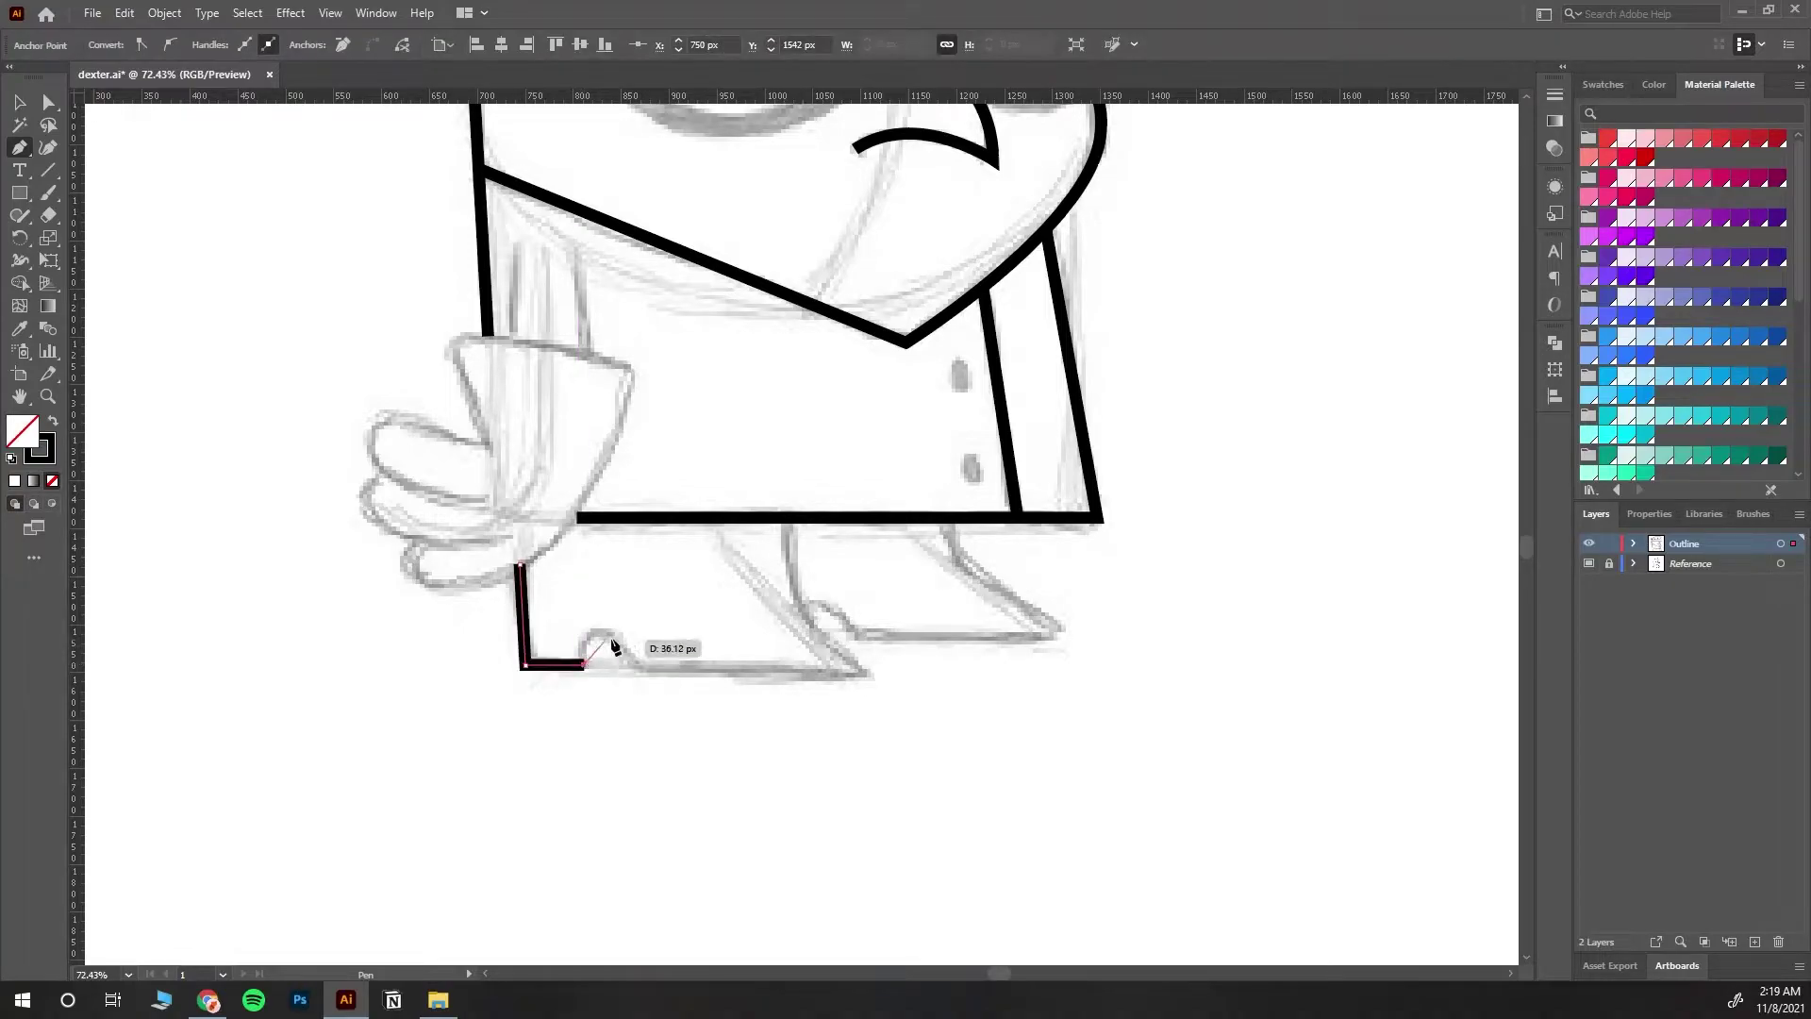
pyautogui.moveTo(637, 642); pyautogui.dragTo(648, 674)
pyautogui.click(643, 665)
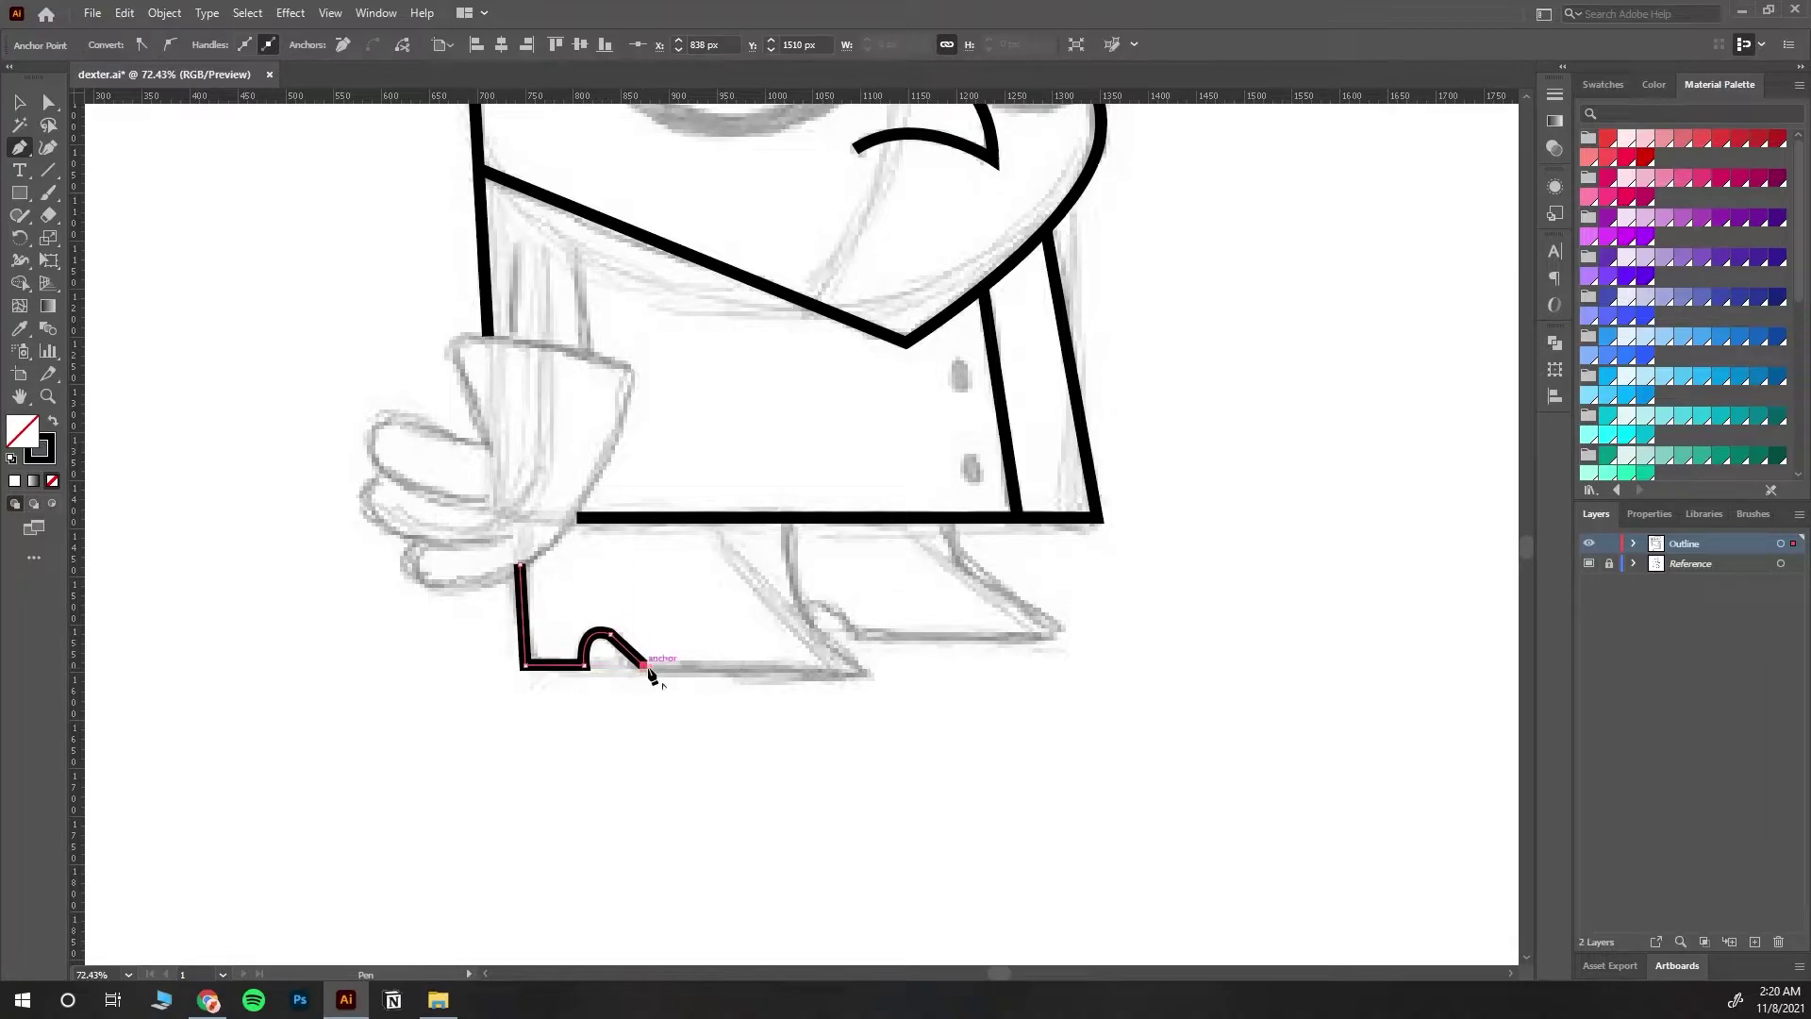
# Step: Continue the near shoe's path along the sole to the toe tip and up to the coat hem, and deselect it
pyautogui.click(865, 673)
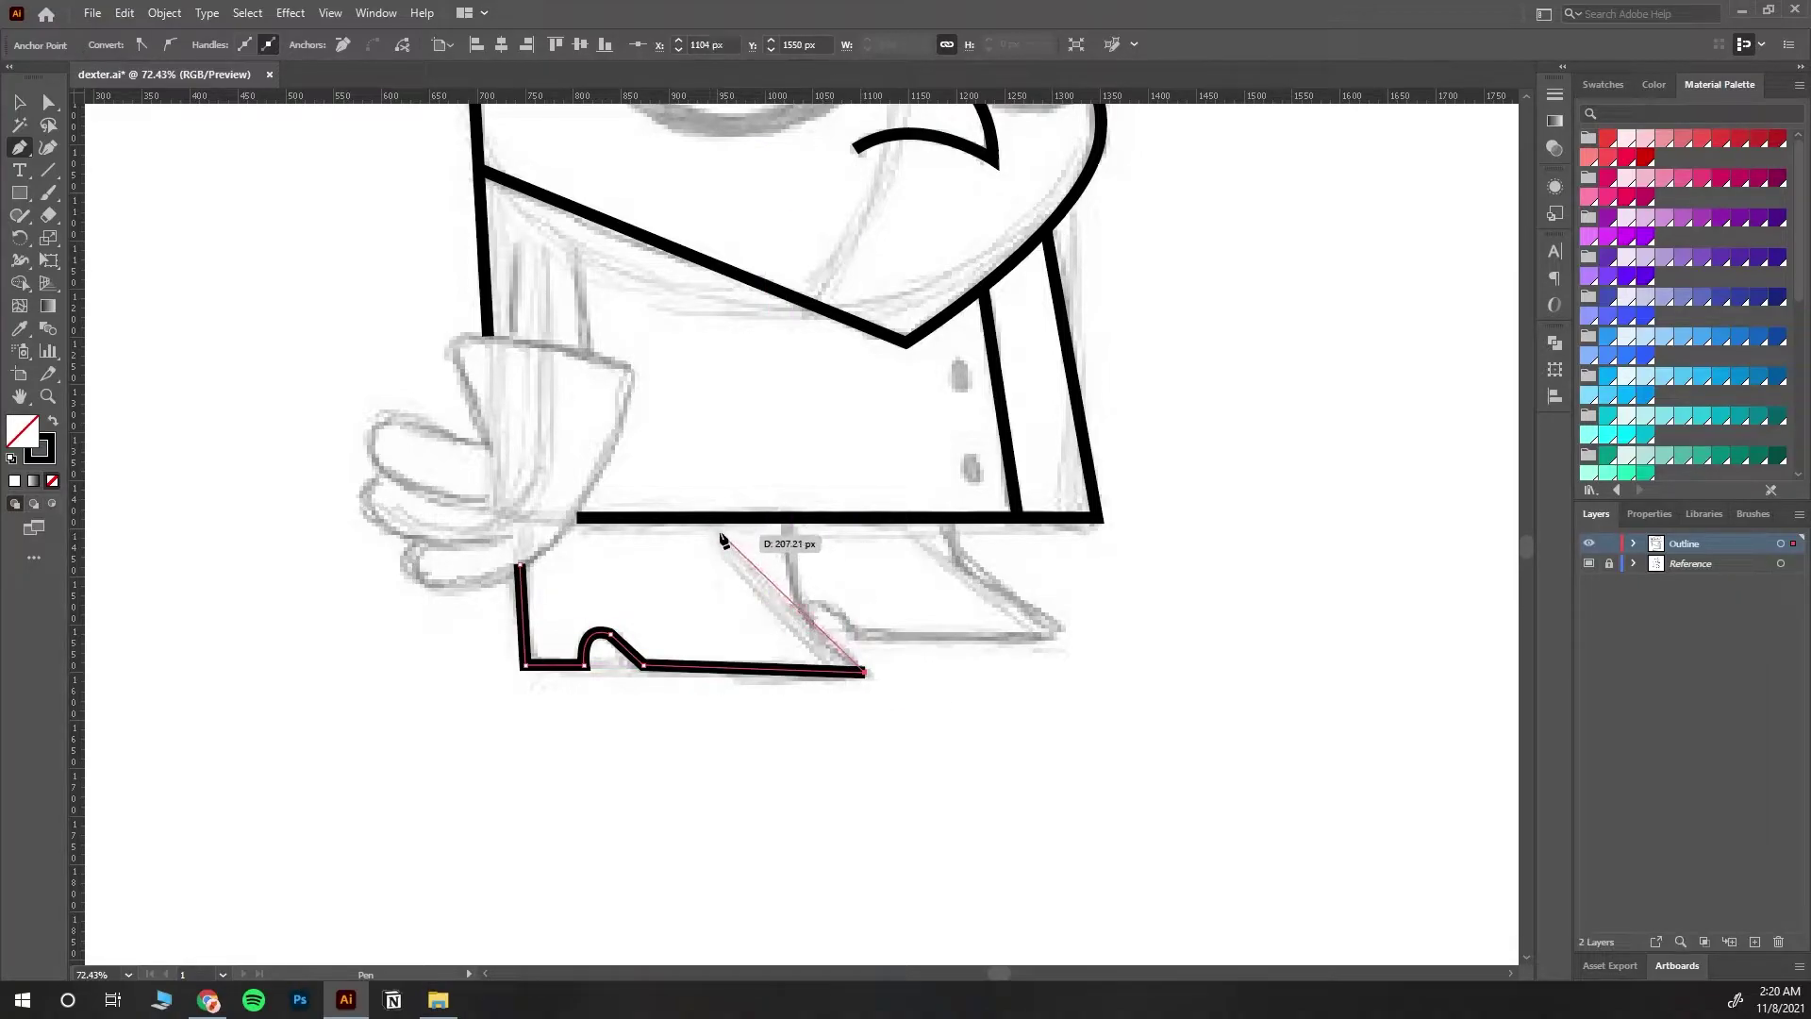
pyautogui.click(708, 520)
pyautogui.click(20, 102)
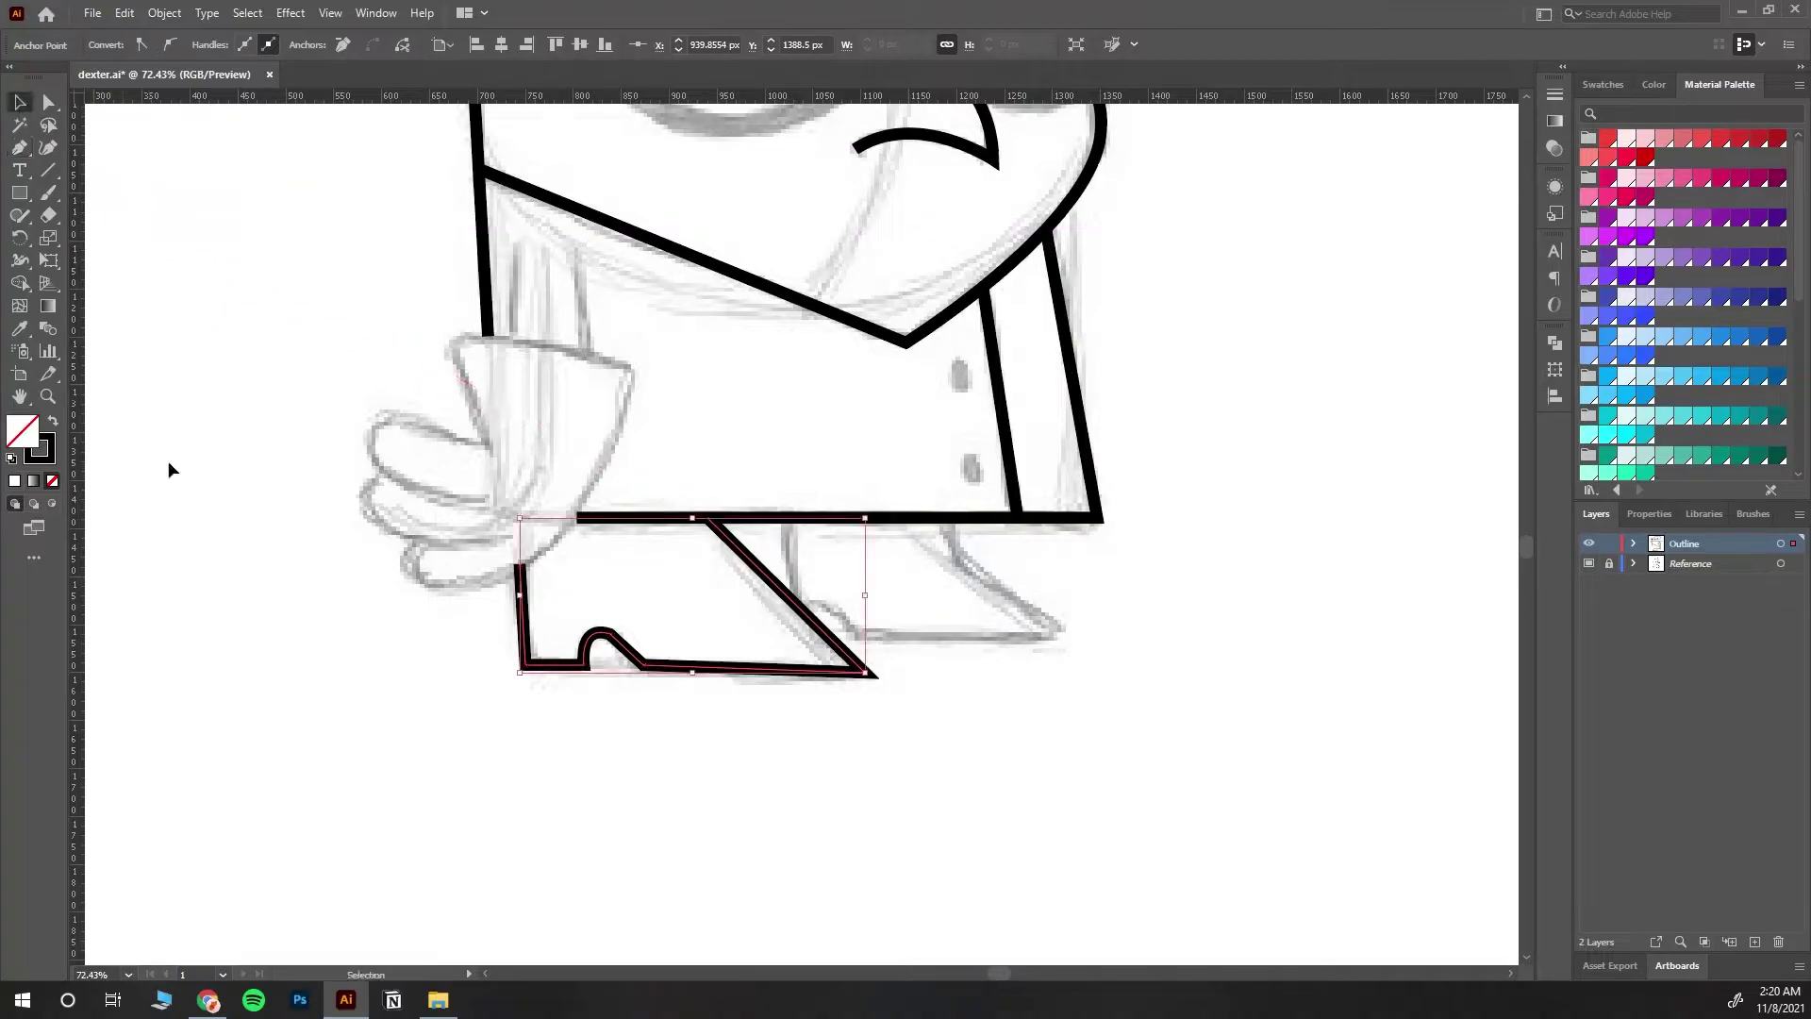
pyautogui.click(155, 424)
# Step: Round the near shoe's rear heel corner with a radius of about 22 px
pyautogui.press('a')
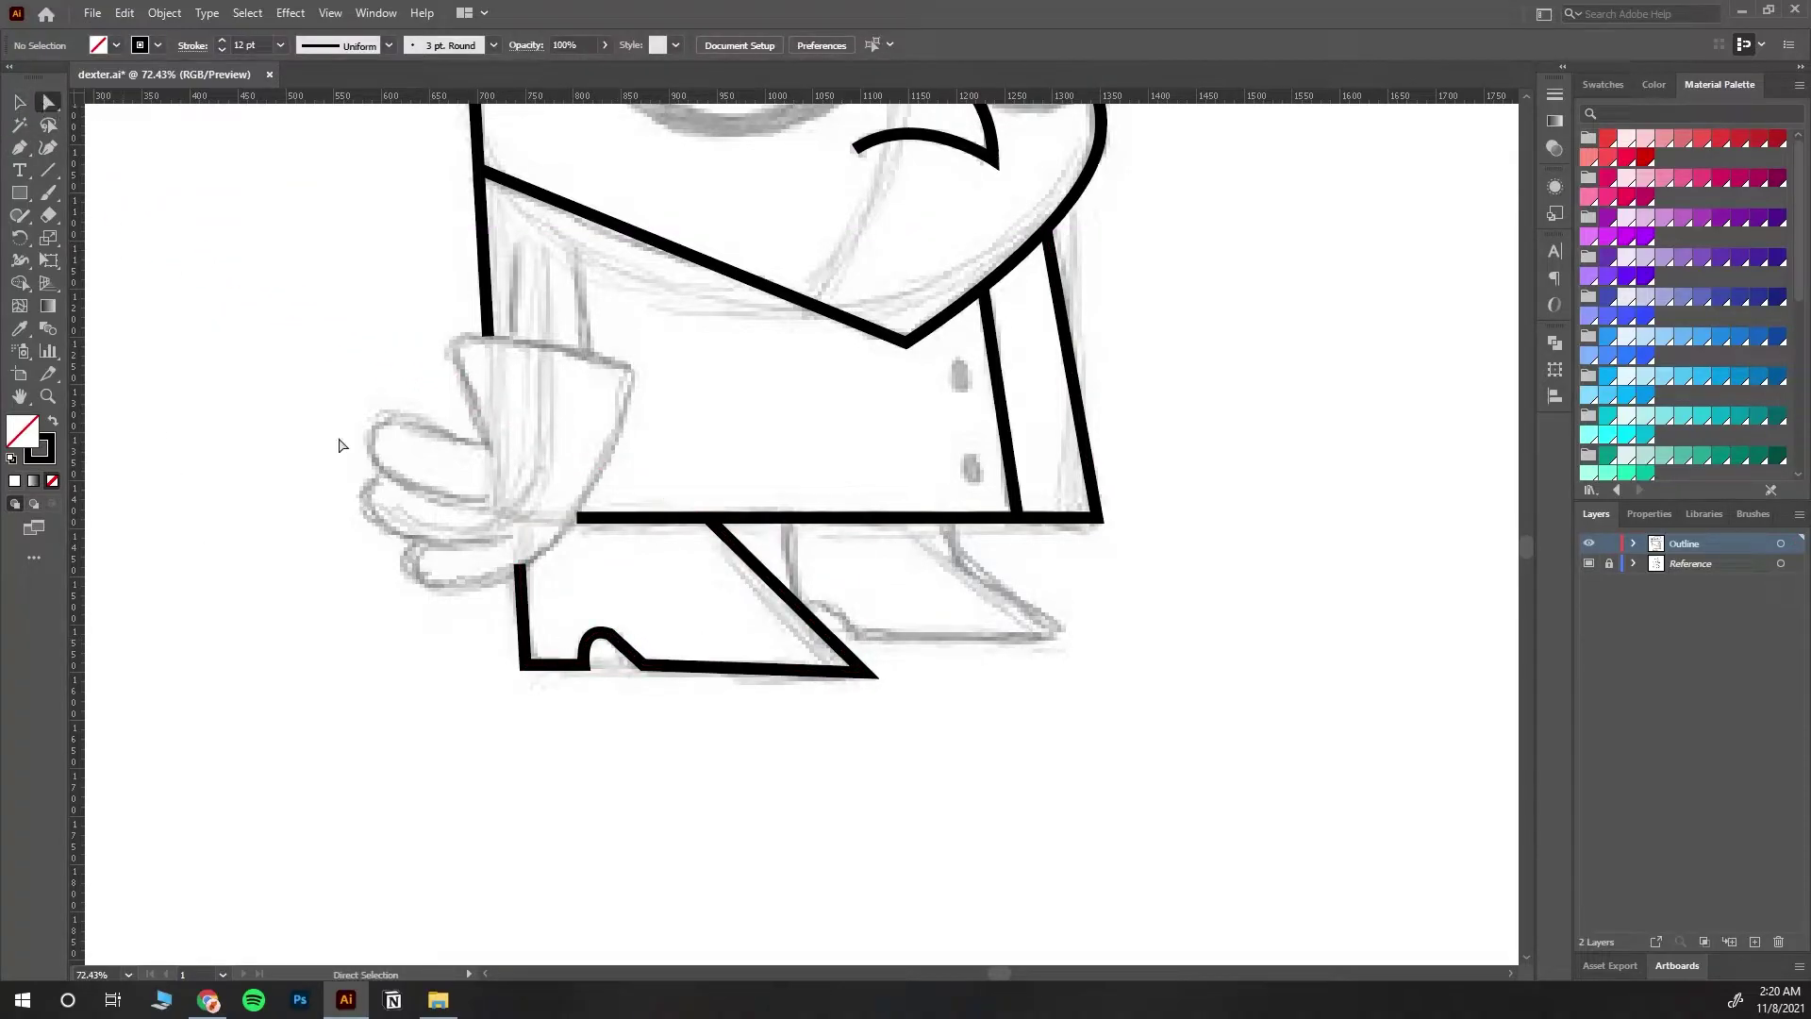
pyautogui.click(611, 631)
pyautogui.click(578, 707)
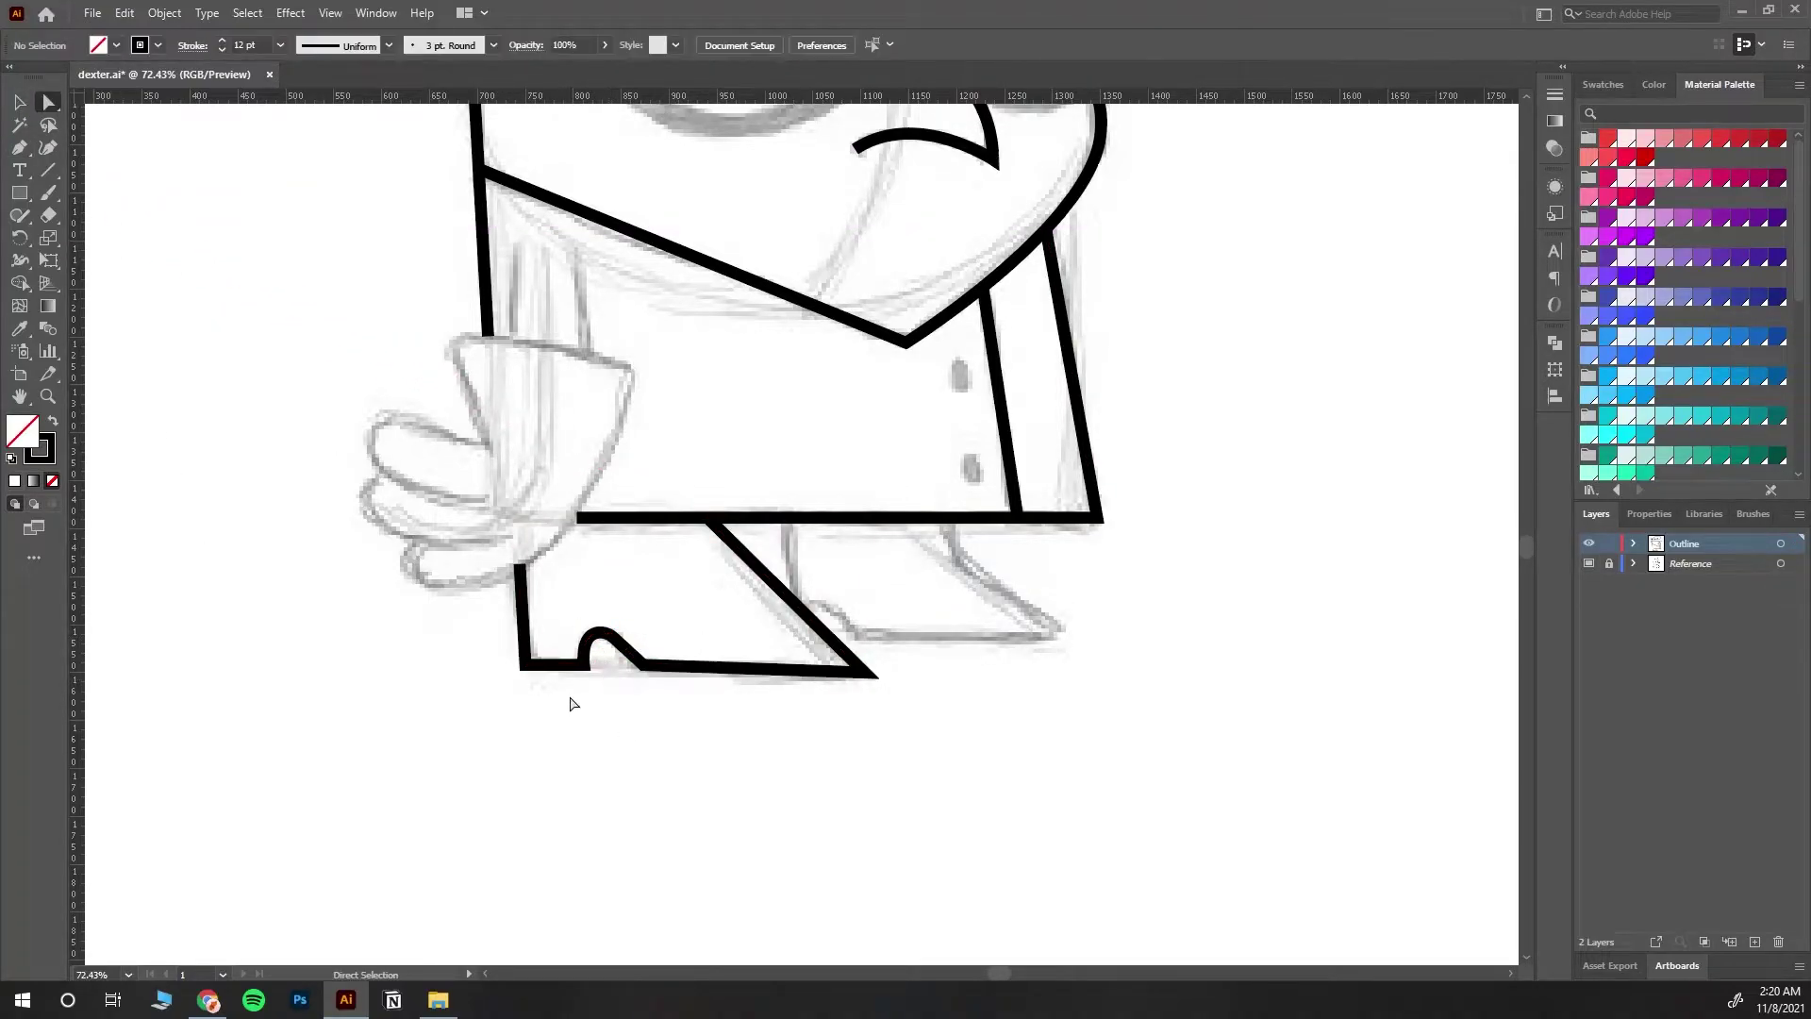
pyautogui.click(524, 665)
pyautogui.moveTo(538, 651); pyautogui.dragTo(550, 643)
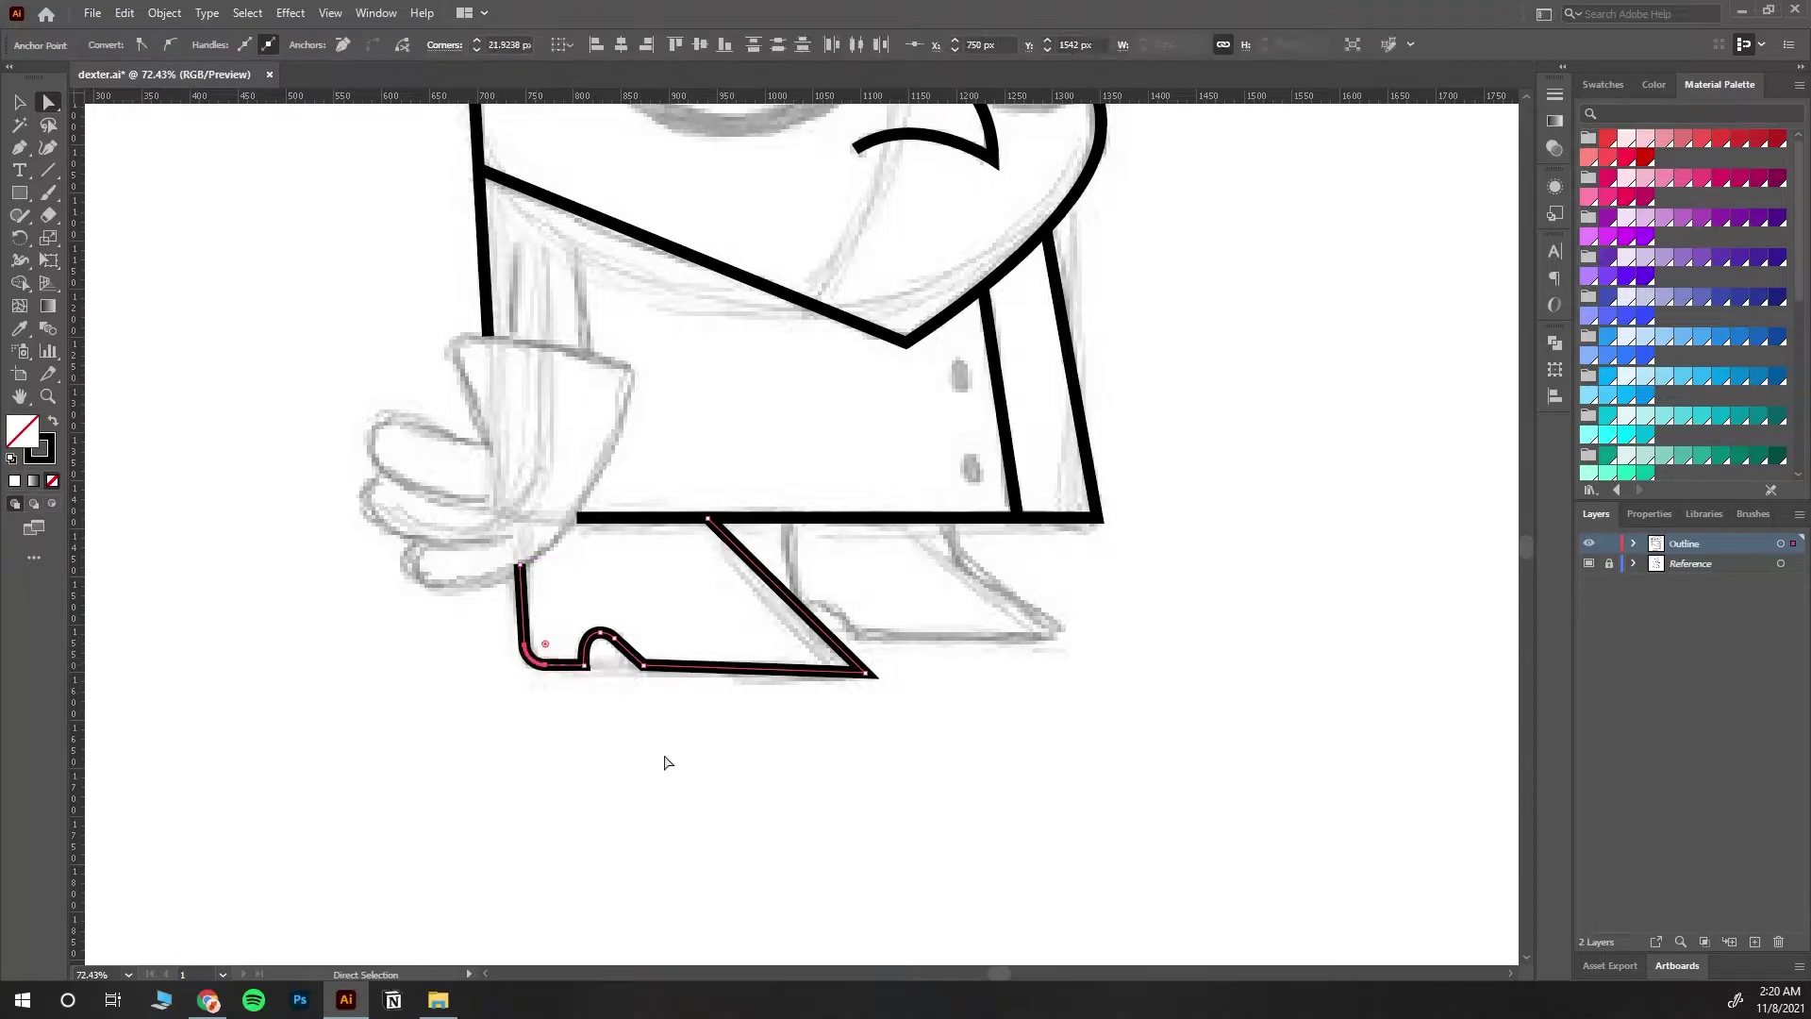
pyautogui.click(745, 750)
# Step: Draw the far leg's back edge as a vertical line from the coat hem down to the near shoe
pyautogui.scroll(2, 783, 755)
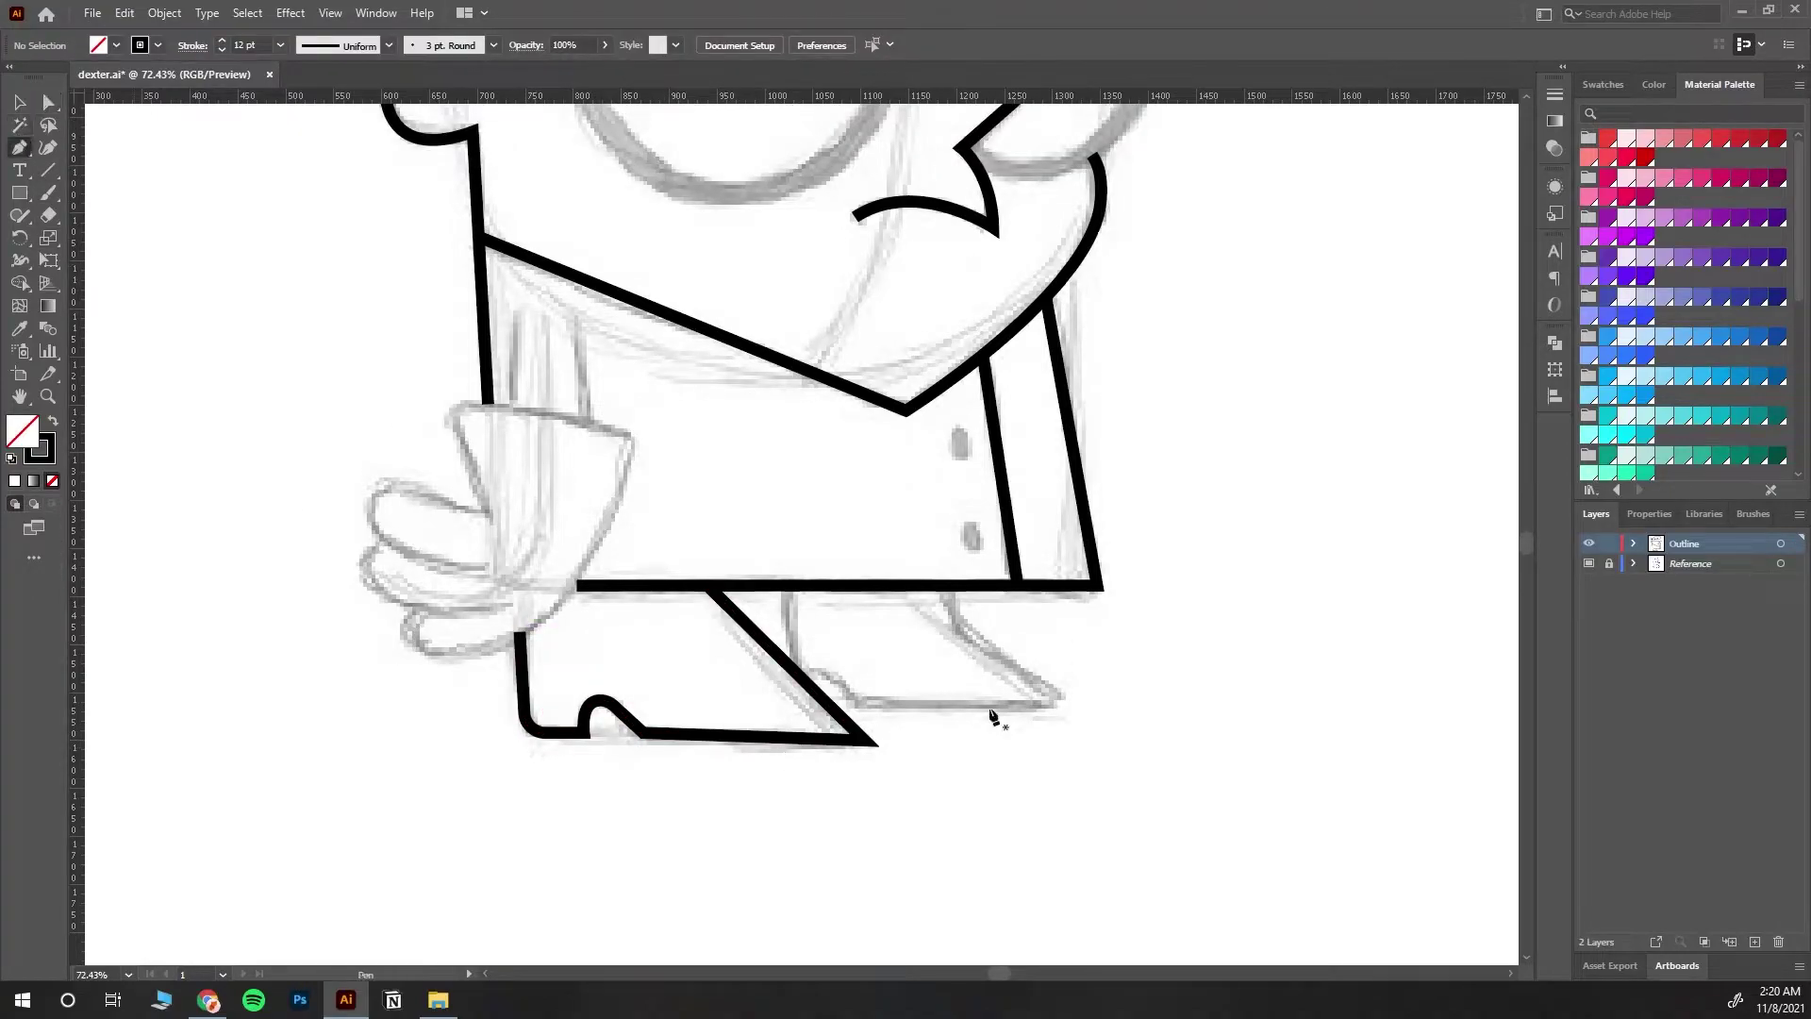
pyautogui.click(790, 586)
pyautogui.click(790, 666)
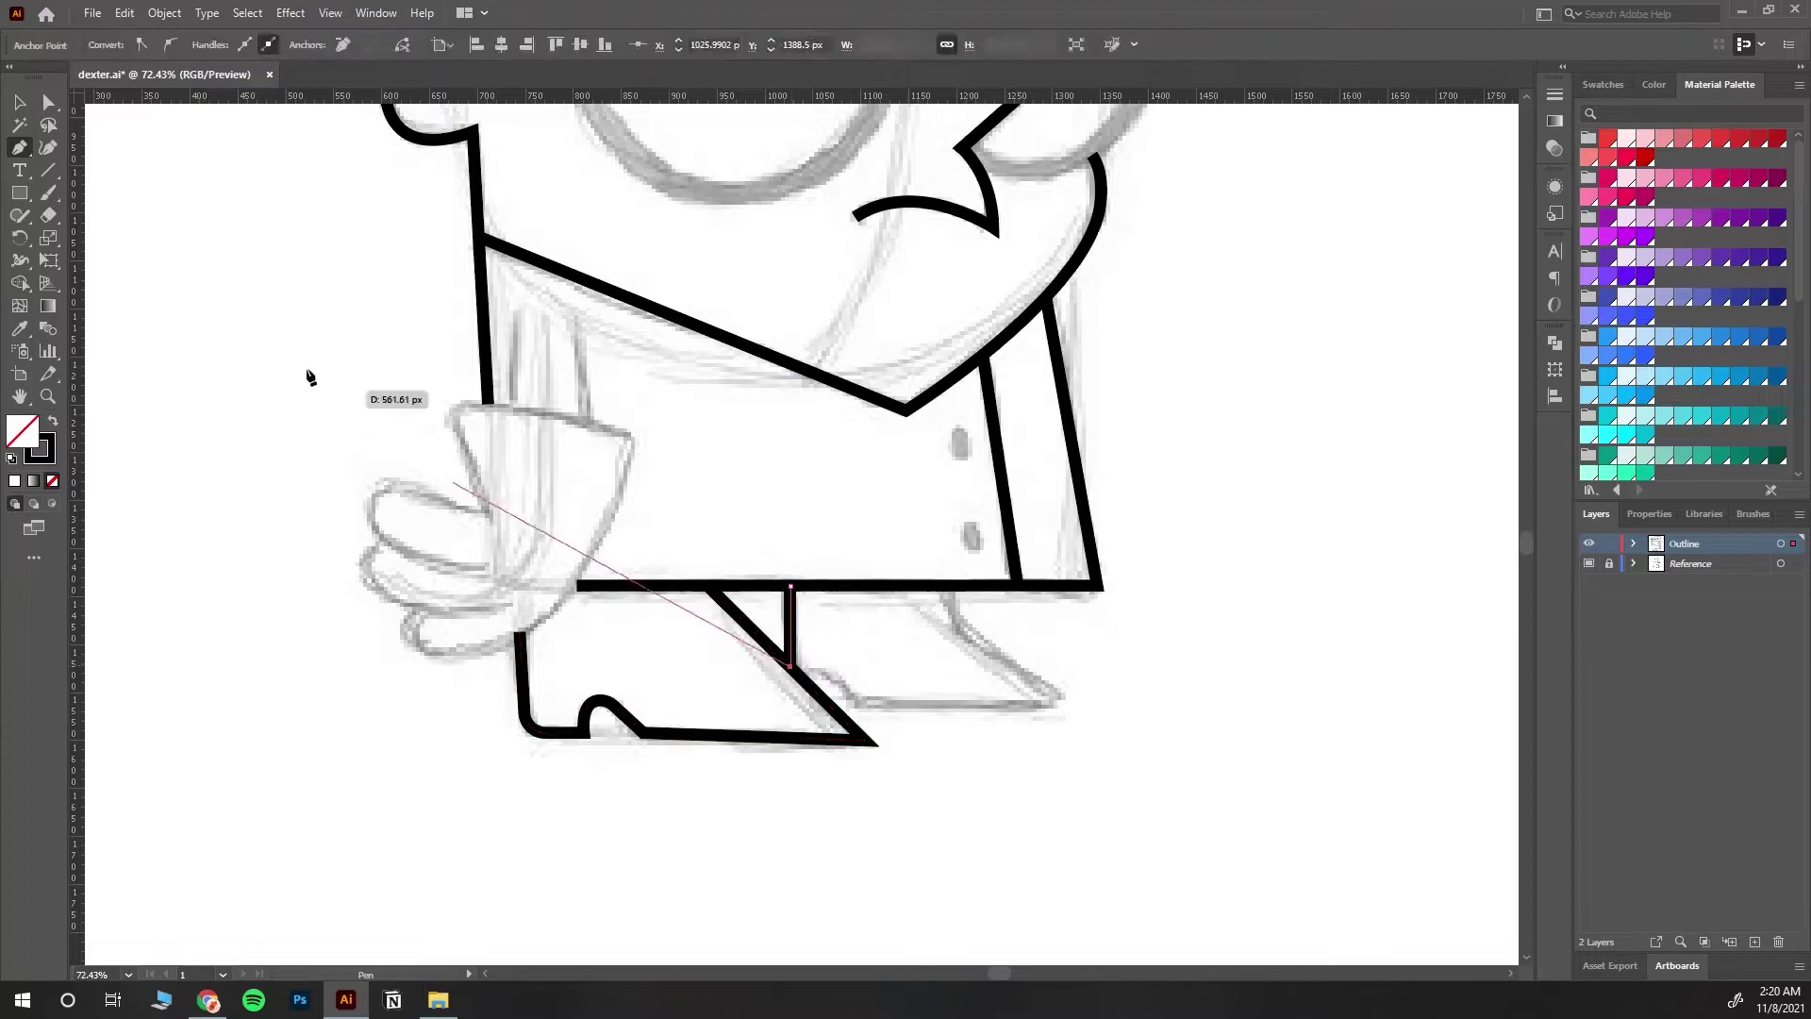
pyautogui.click(20, 102)
pyautogui.click(123, 142)
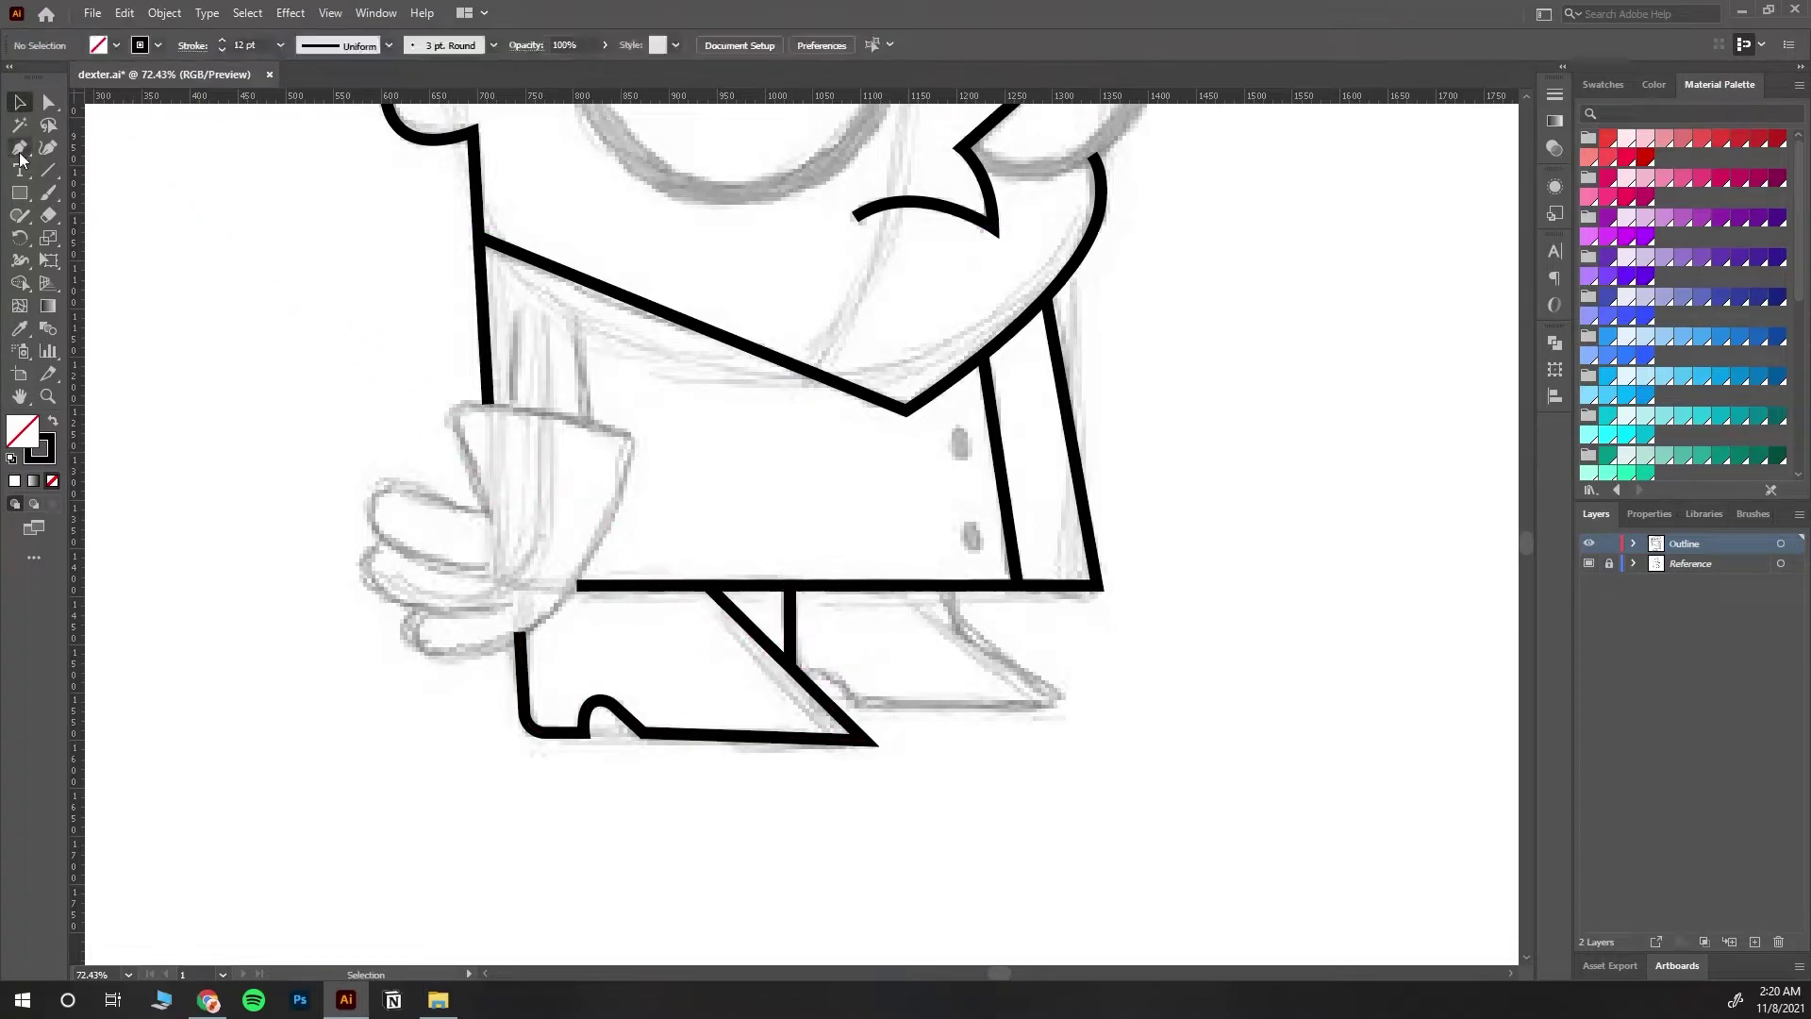
# Step: Draw the far shoe's sole as a horizontal line about 245 px long, and continue from the toe up to the coat hem
pyautogui.click(831, 708)
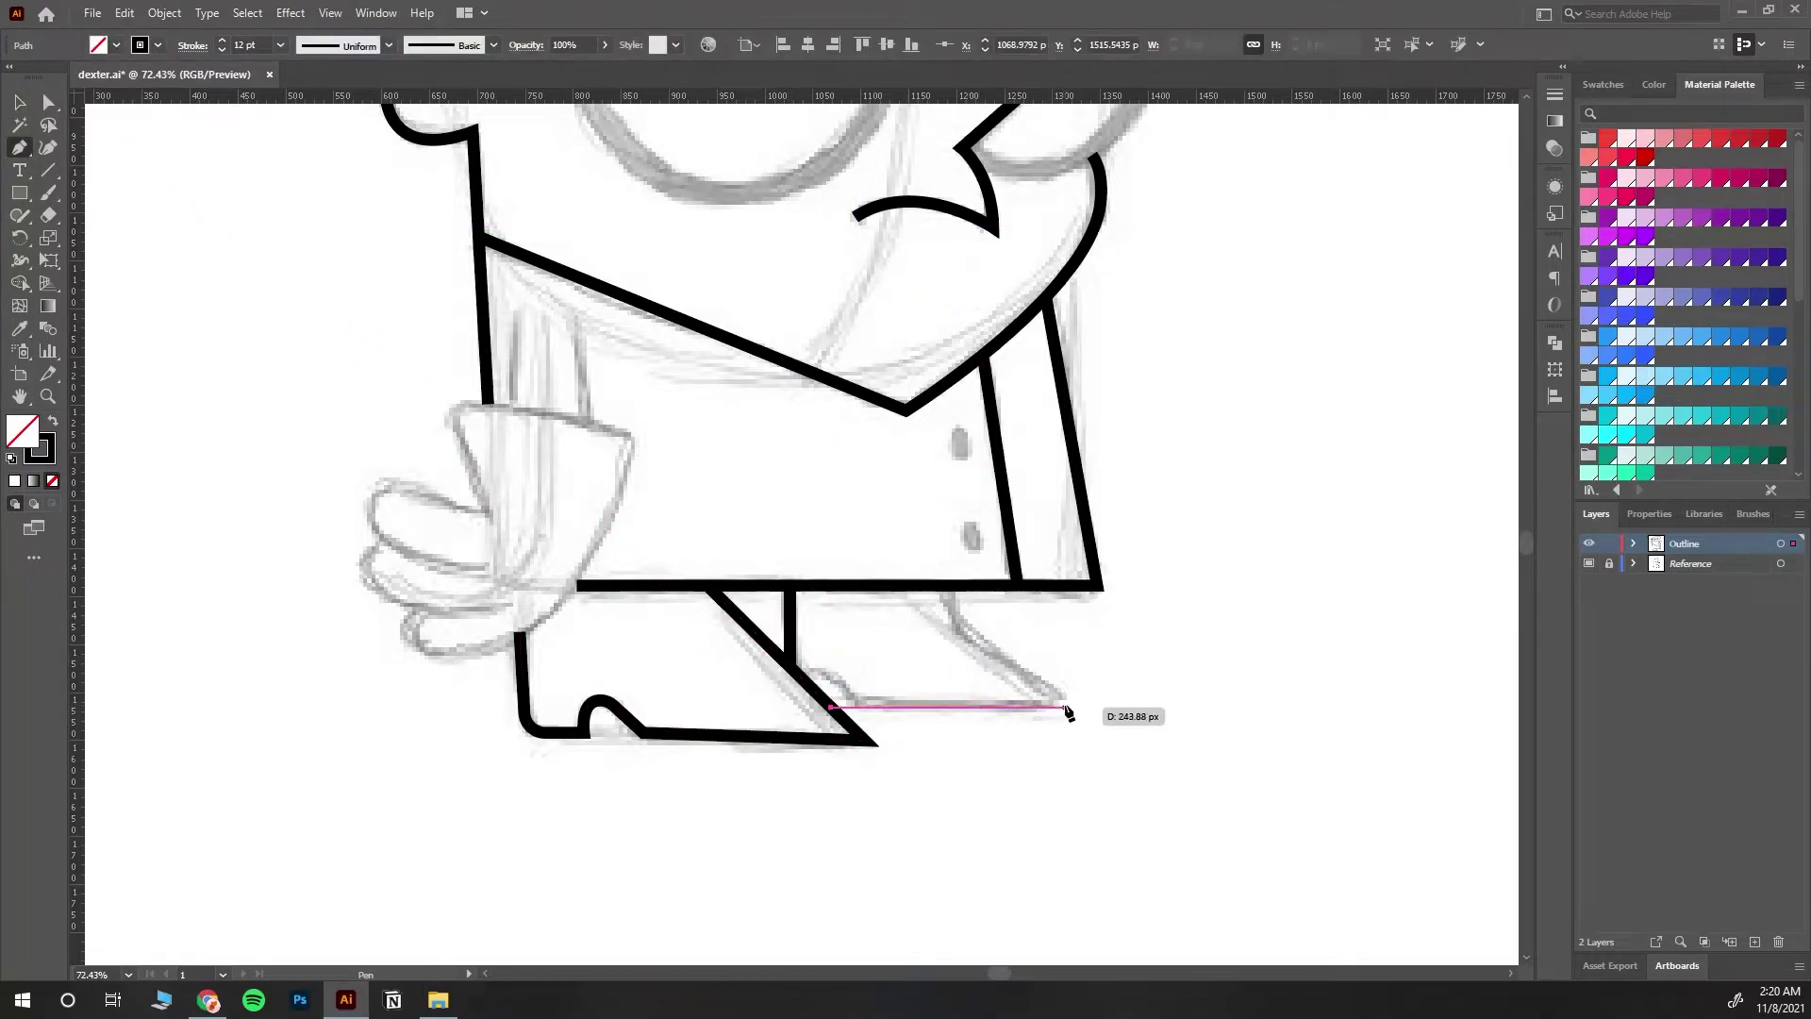
pyautogui.click(1069, 707)
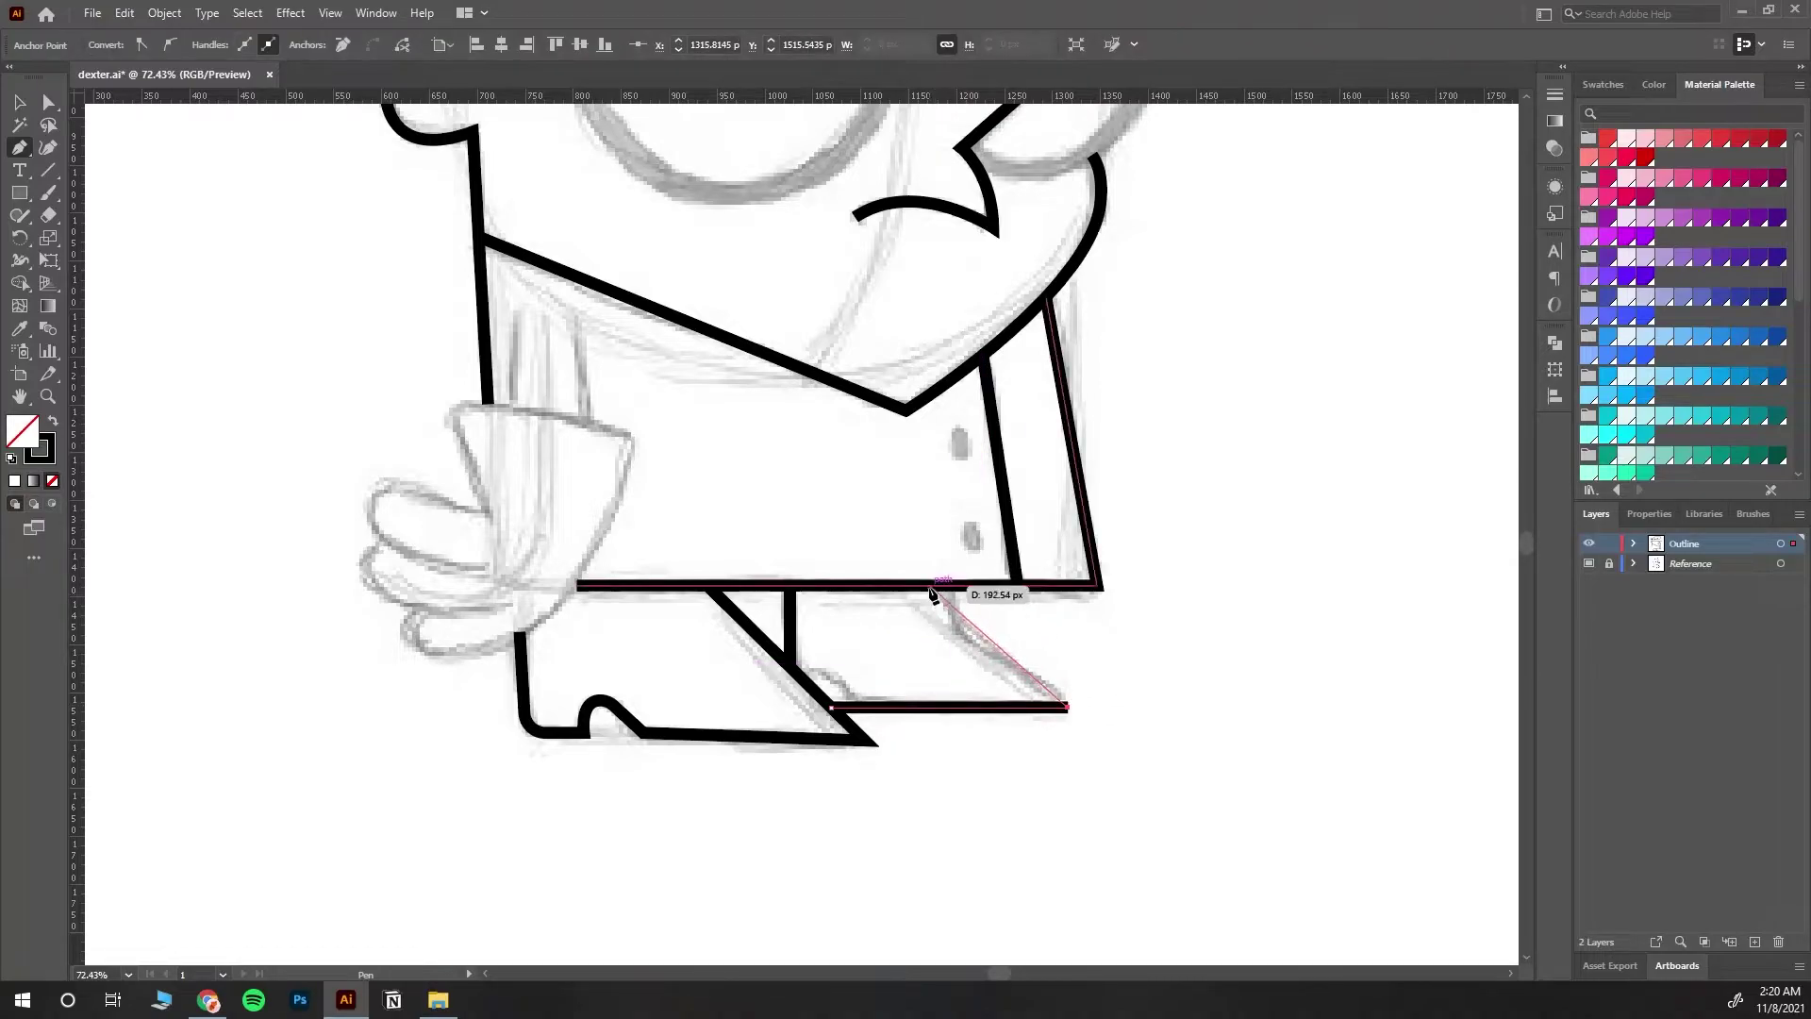
pyautogui.click(931, 586)
pyautogui.click(20, 103)
pyautogui.click(206, 359)
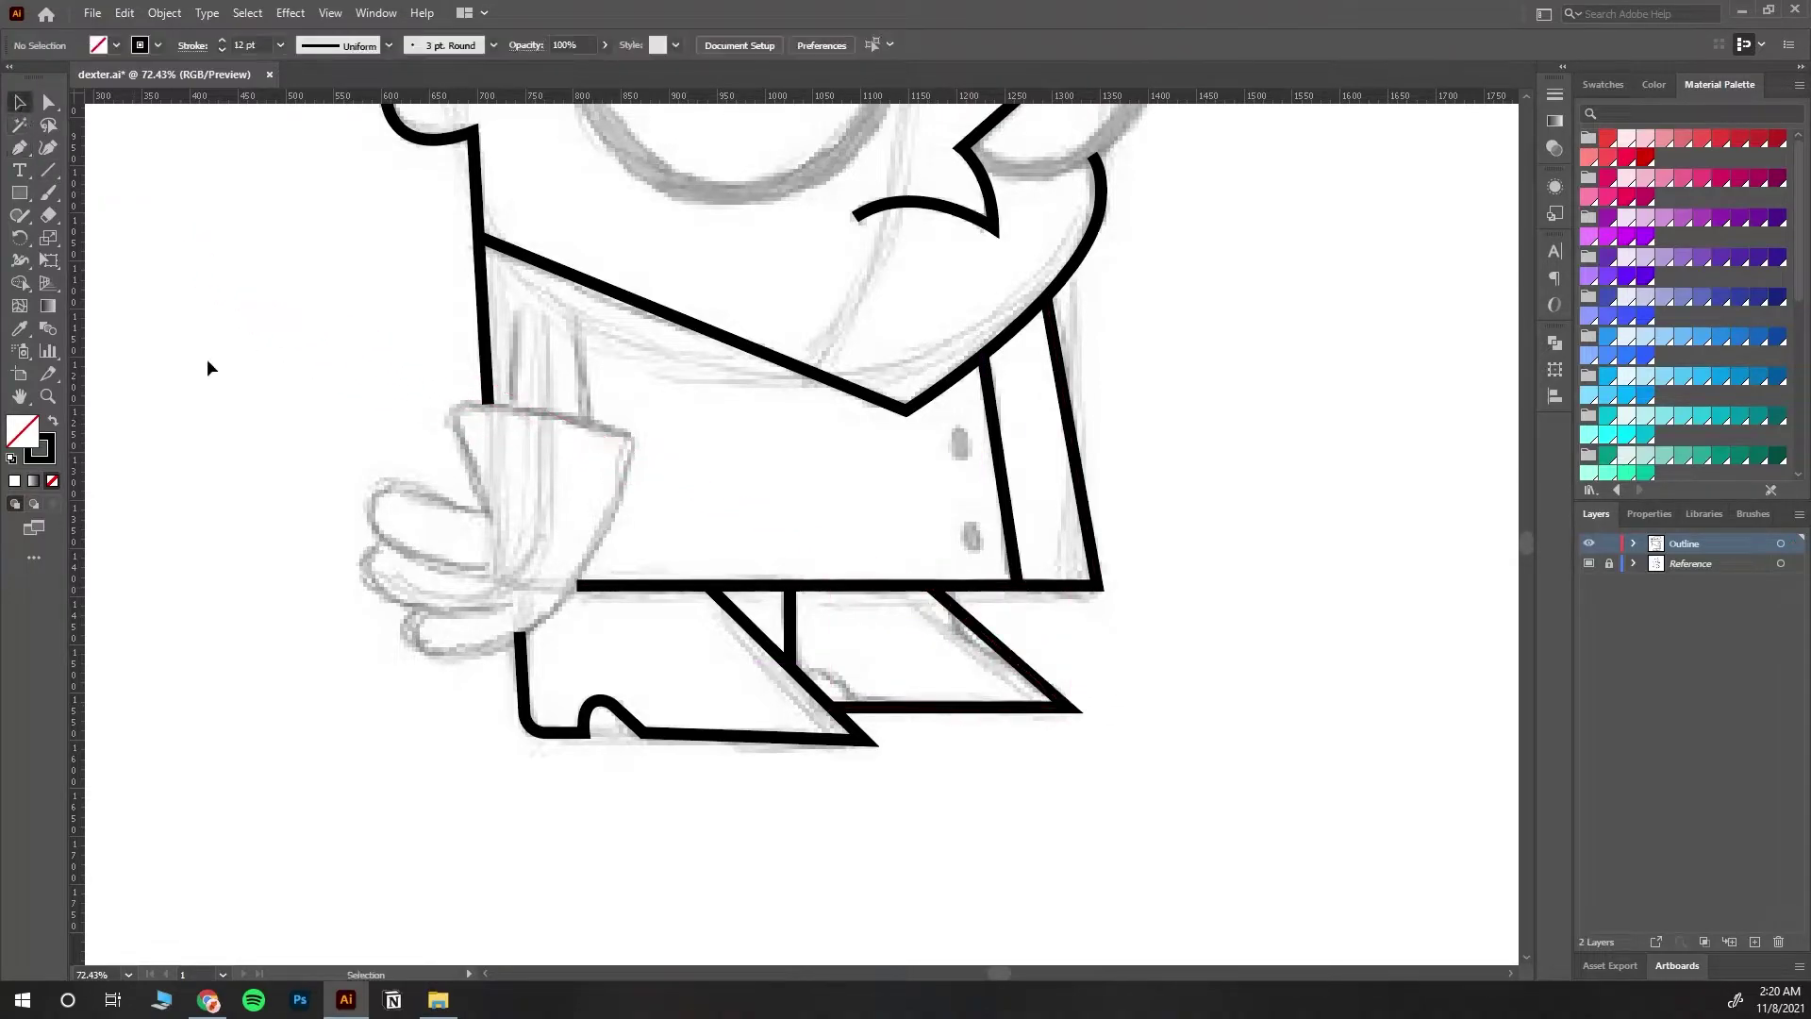
# Step: Draw a circle over each sketched pupil, centred on the straight line across the eyes, with the Ellipse tool
pyautogui.click(32, 393)
pyautogui.moveTo(1060, 599); pyautogui.dragTo(954, 446)
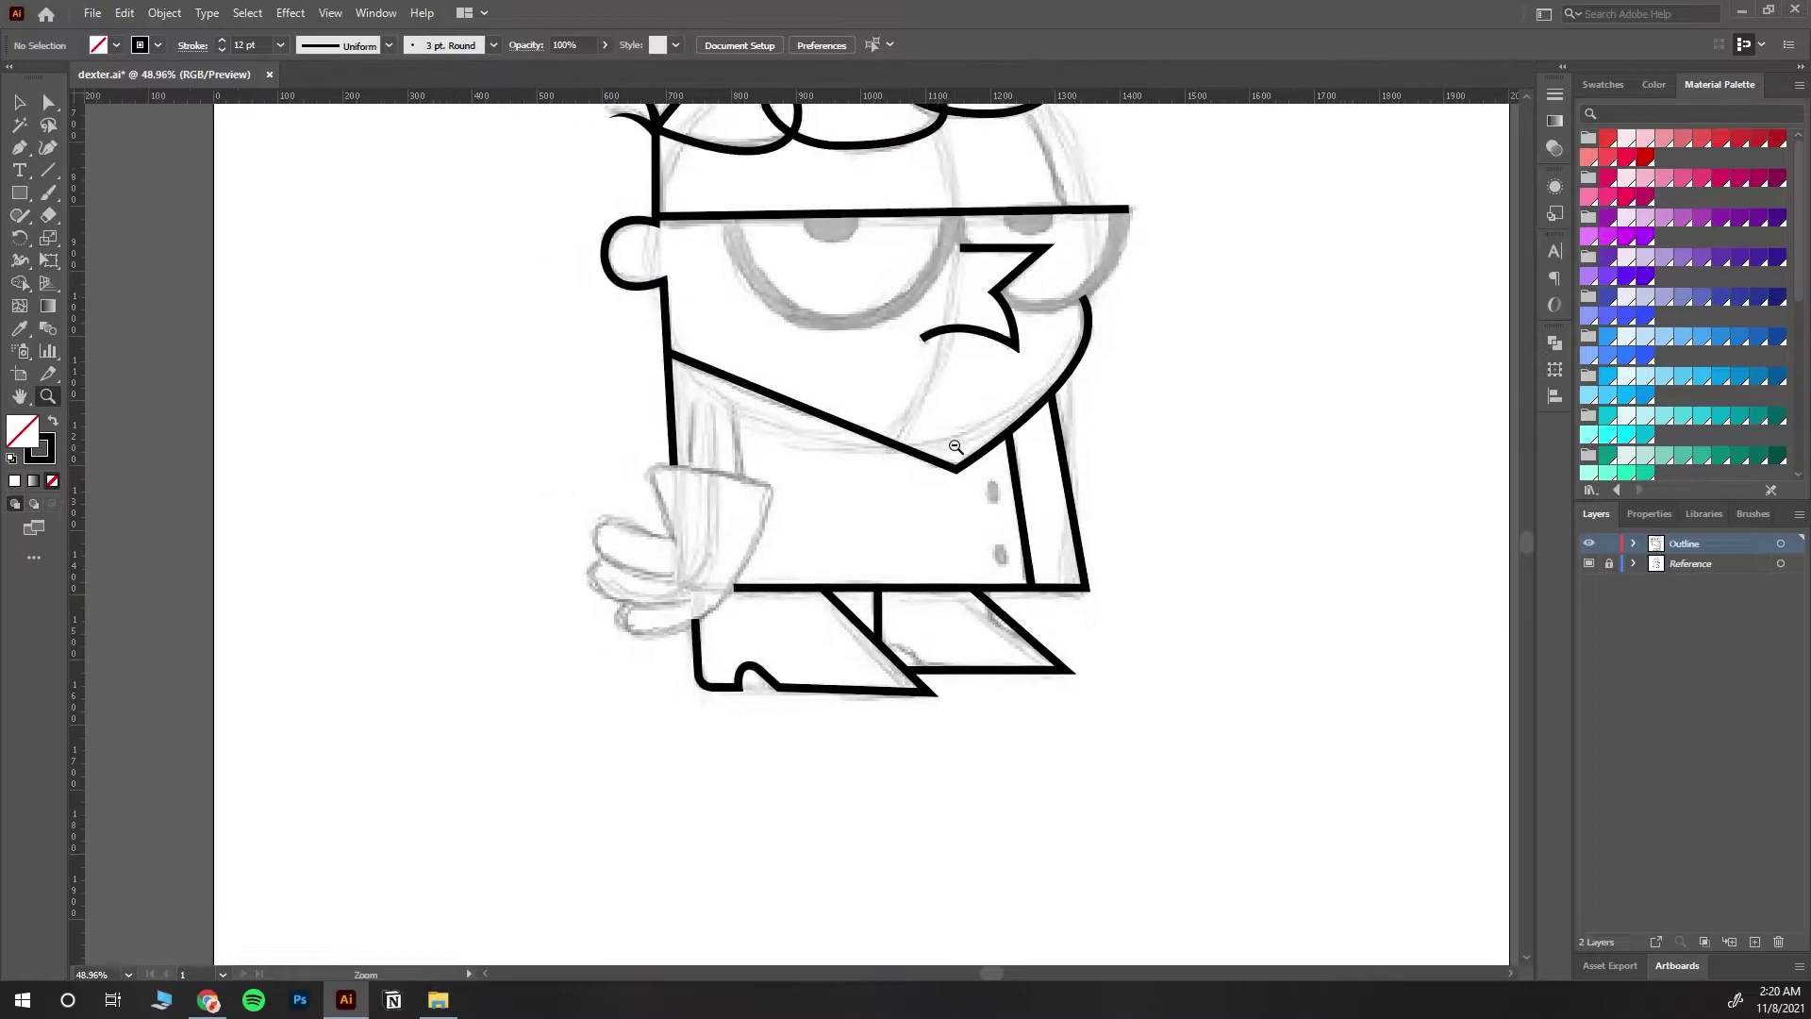
pyautogui.scroll(3, 1218, 514)
pyautogui.click(1225, 831)
pyautogui.click(887, 468)
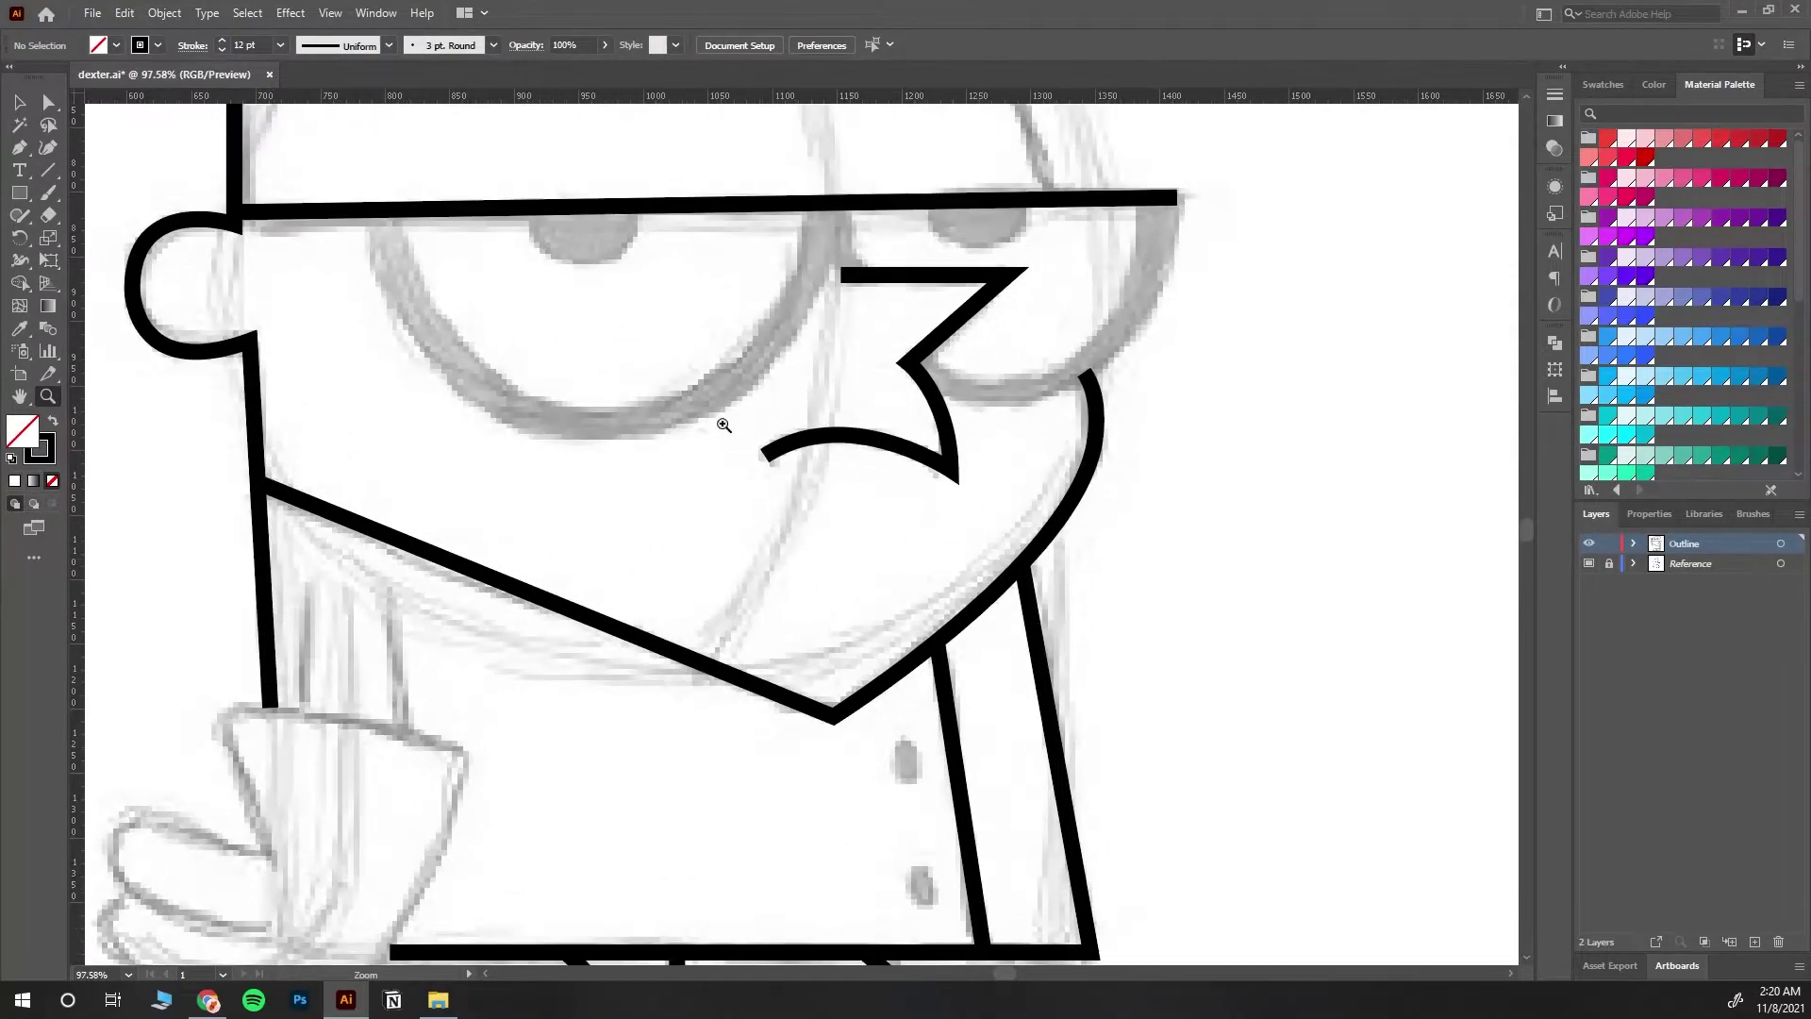
pyautogui.scroll(3, 727, 428)
pyautogui.click(19, 148)
pyautogui.moveTo(20, 193); pyautogui.dragTo(94, 236)
pyautogui.moveTo(528, 294); pyautogui.dragTo(979, 332)
pyautogui.press('v')
pyautogui.click(1384, 545)
# Step: Trim away the parts of both pupil circles above the straight eye line with the Shape Builder tool
pyautogui.moveTo(479, 277); pyautogui.dragTo(1112, 432)
pyautogui.click(20, 284)
pyautogui.moveTo(520, 318); pyautogui.dragTo(1042, 307)
pyautogui.click(21, 101)
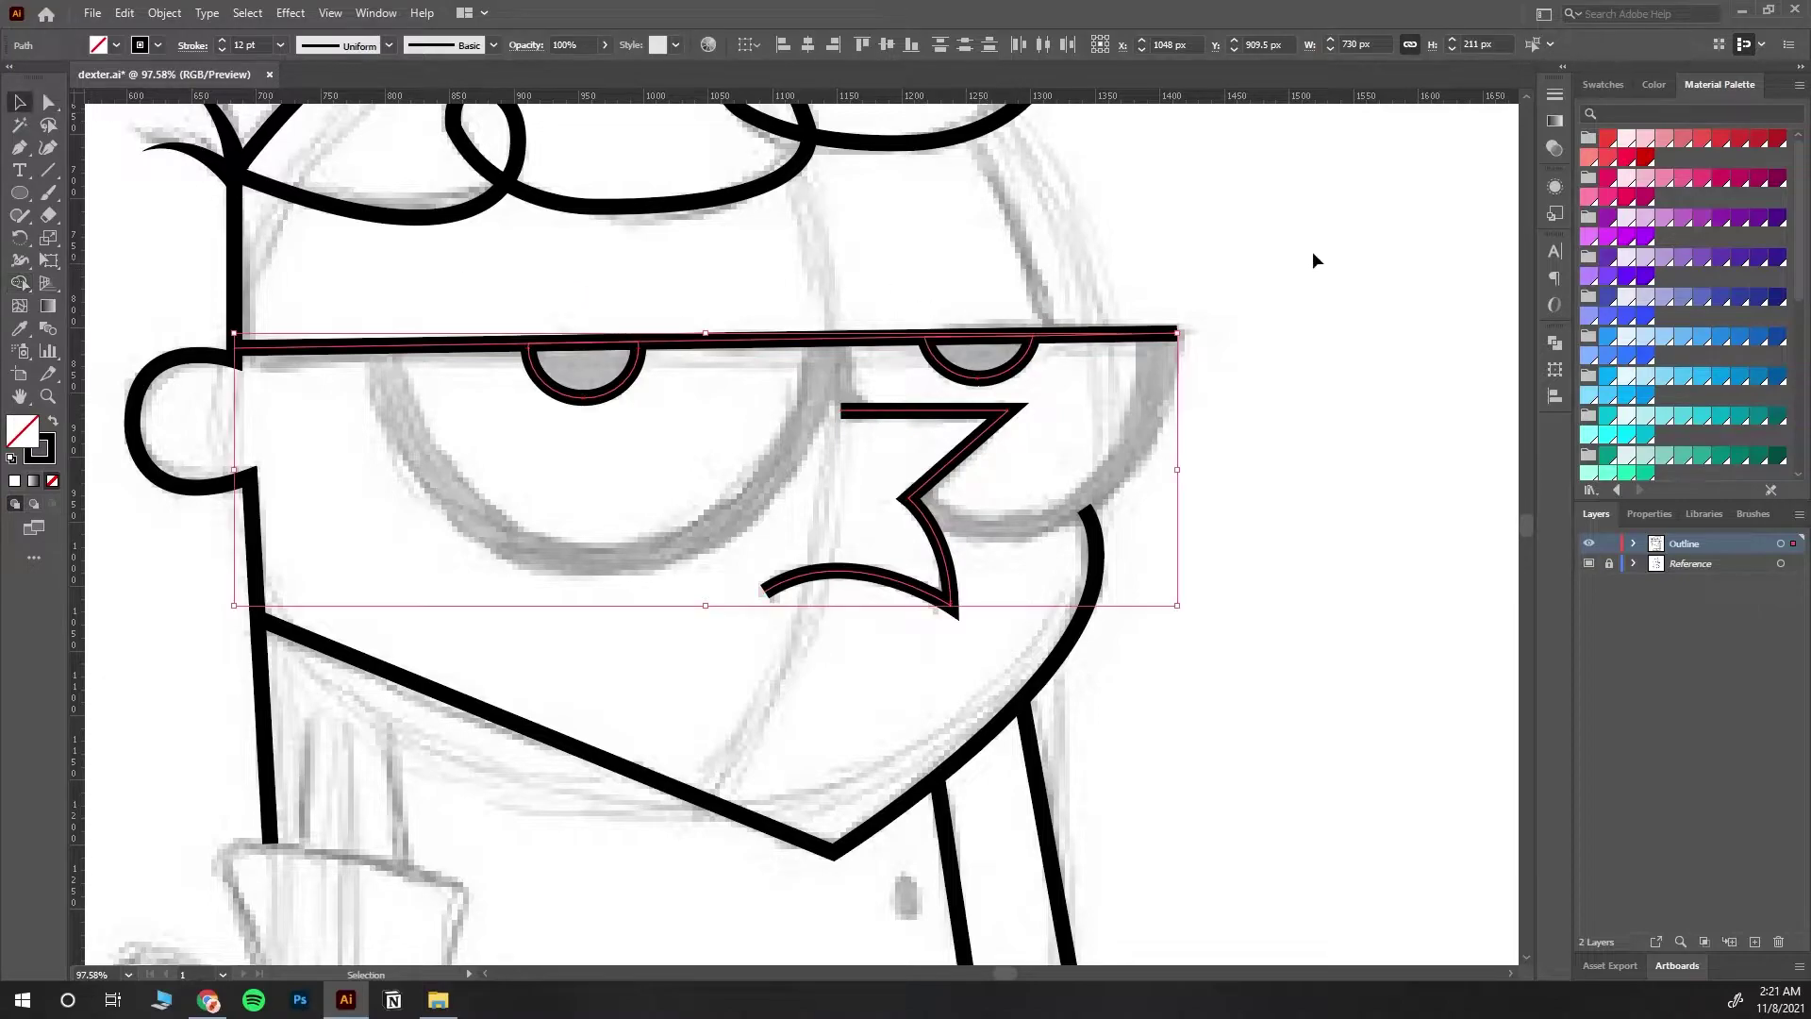
pyautogui.click(1295, 262)
# Step: Draw the near glasses lens as a circle about 339 px in diameter and set its stroke to 25 pt
pyautogui.click(19, 149)
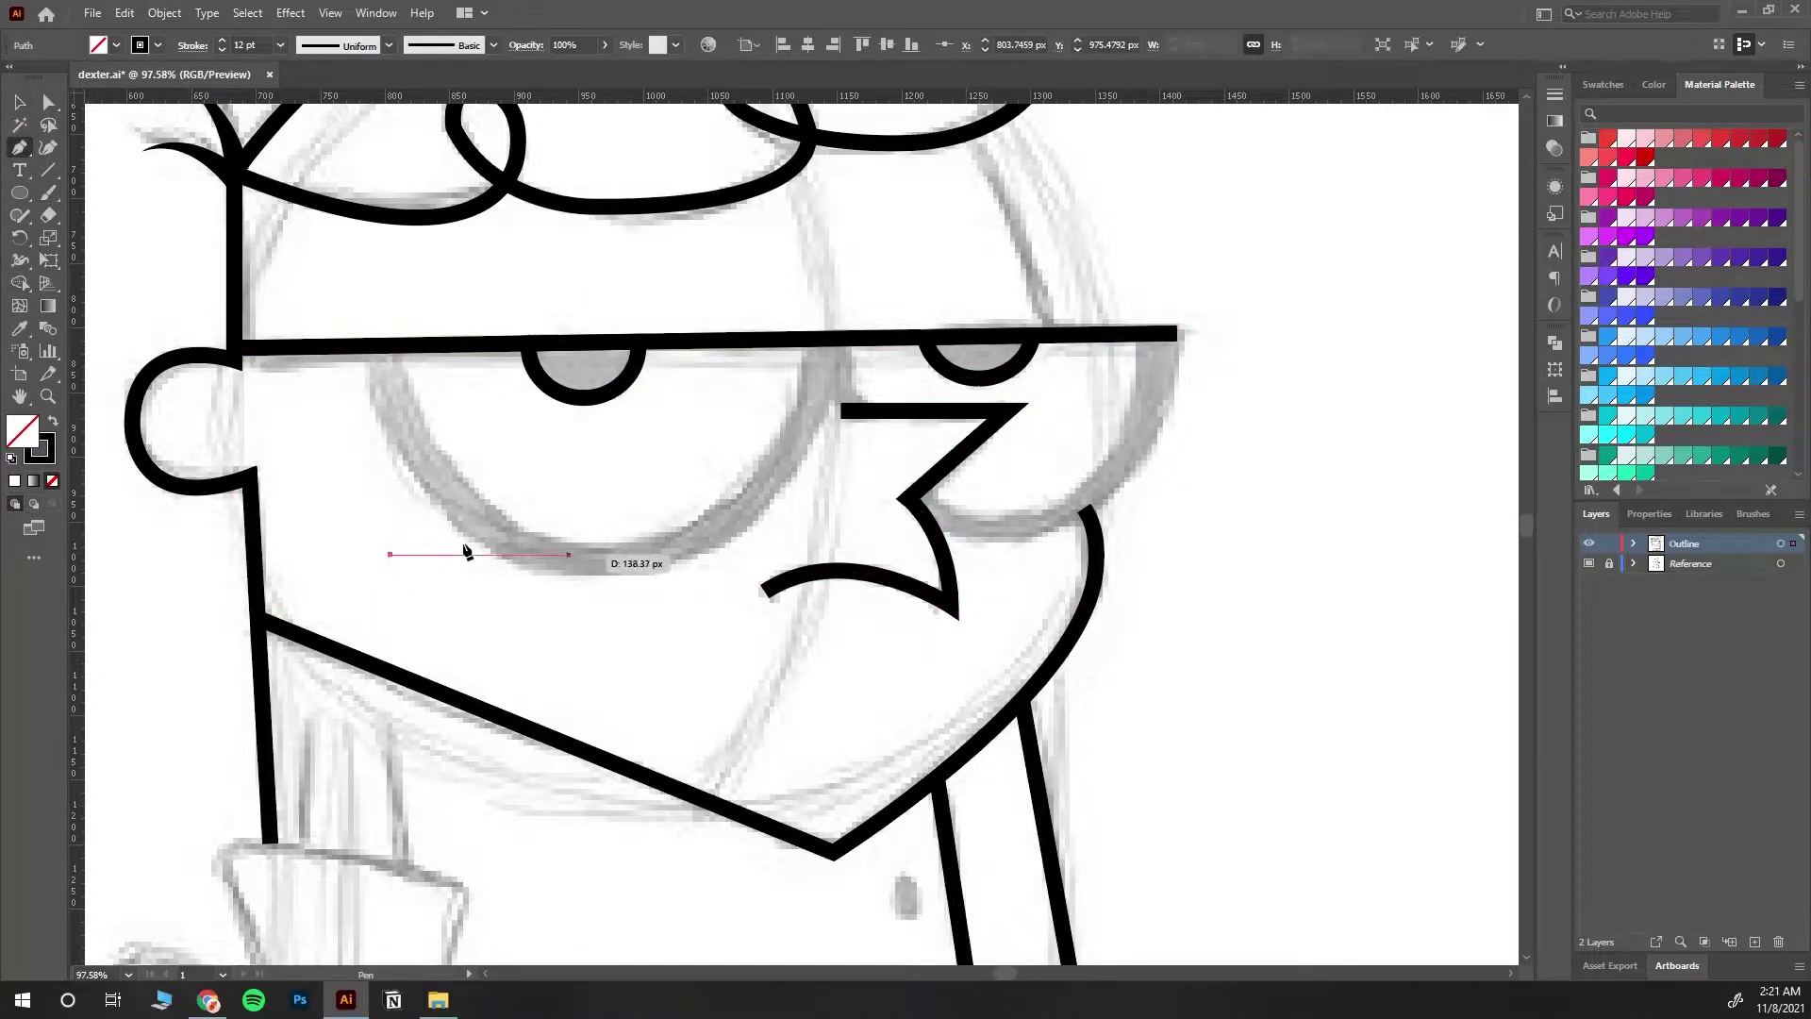
pyautogui.click(21, 193)
pyautogui.moveTo(582, 347); pyautogui.dragTo(817, 498)
pyautogui.moveTo(779, 349); pyautogui.dragTo(826, 365)
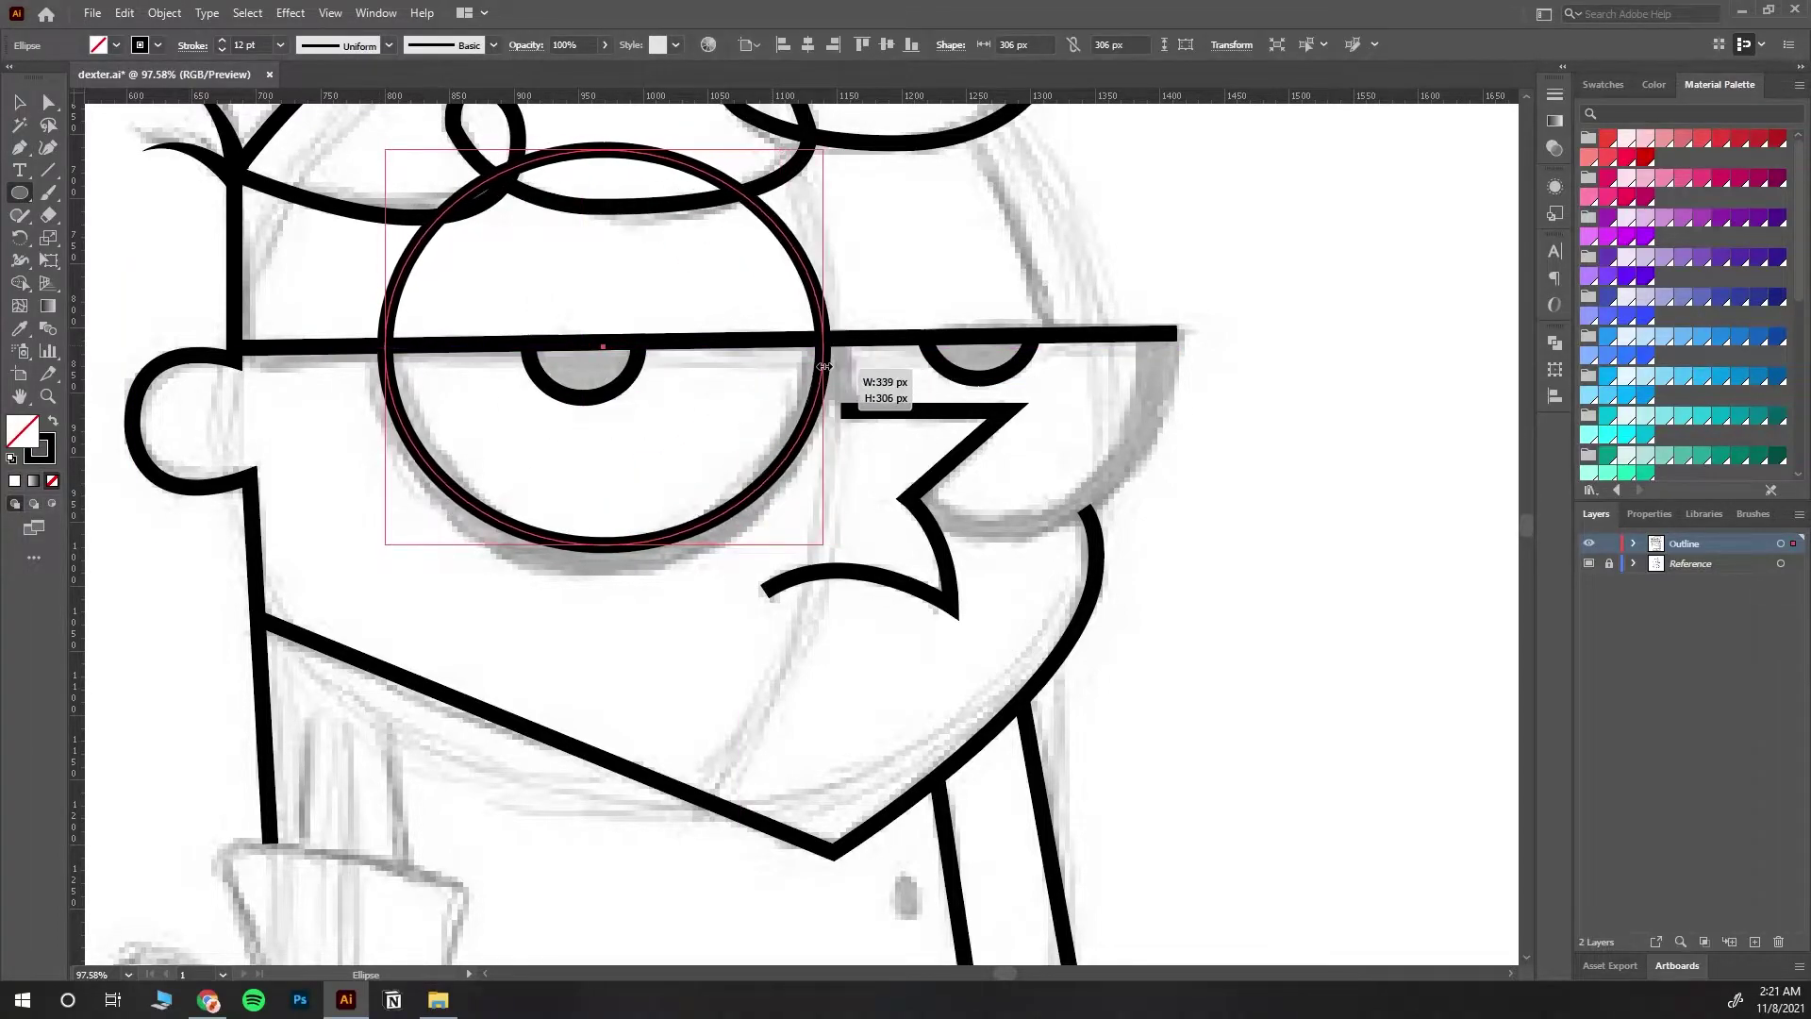
pyautogui.moveTo(604, 545); pyautogui.dragTo(606, 559)
pyautogui.moveTo(603, 149); pyautogui.dragTo(604, 121)
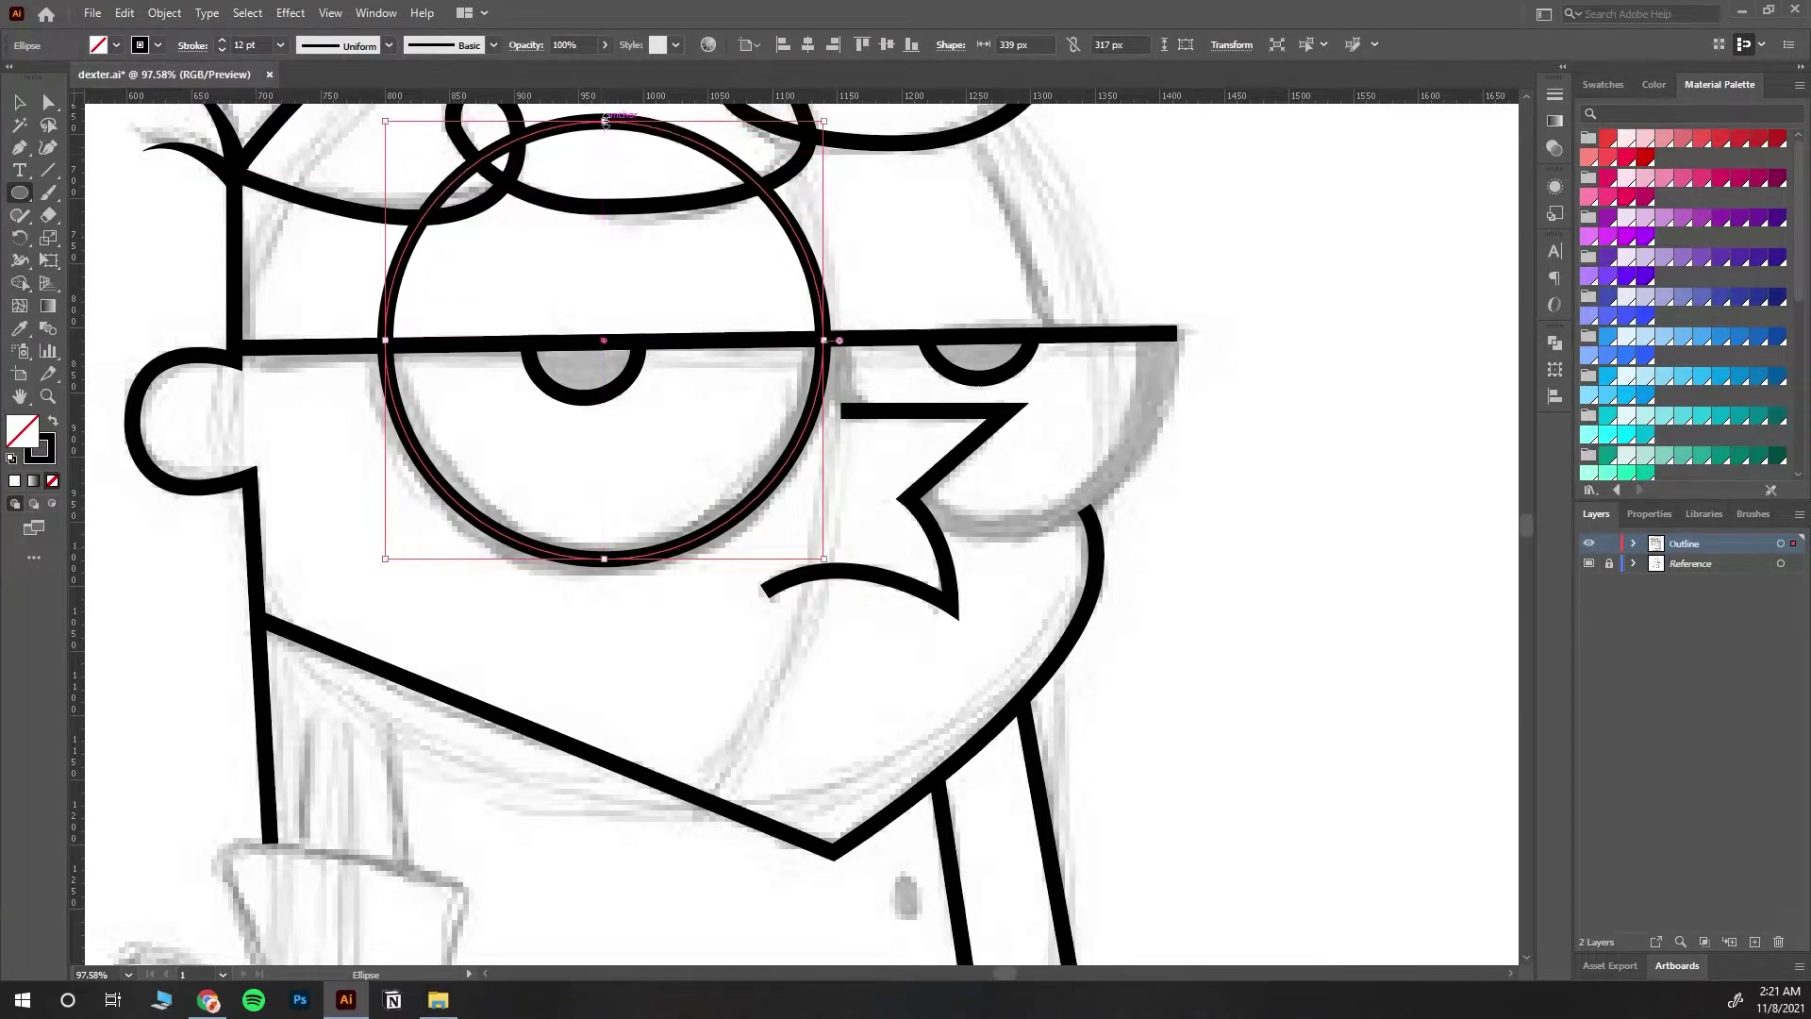
pyautogui.write('25')
pyautogui.press('Return')
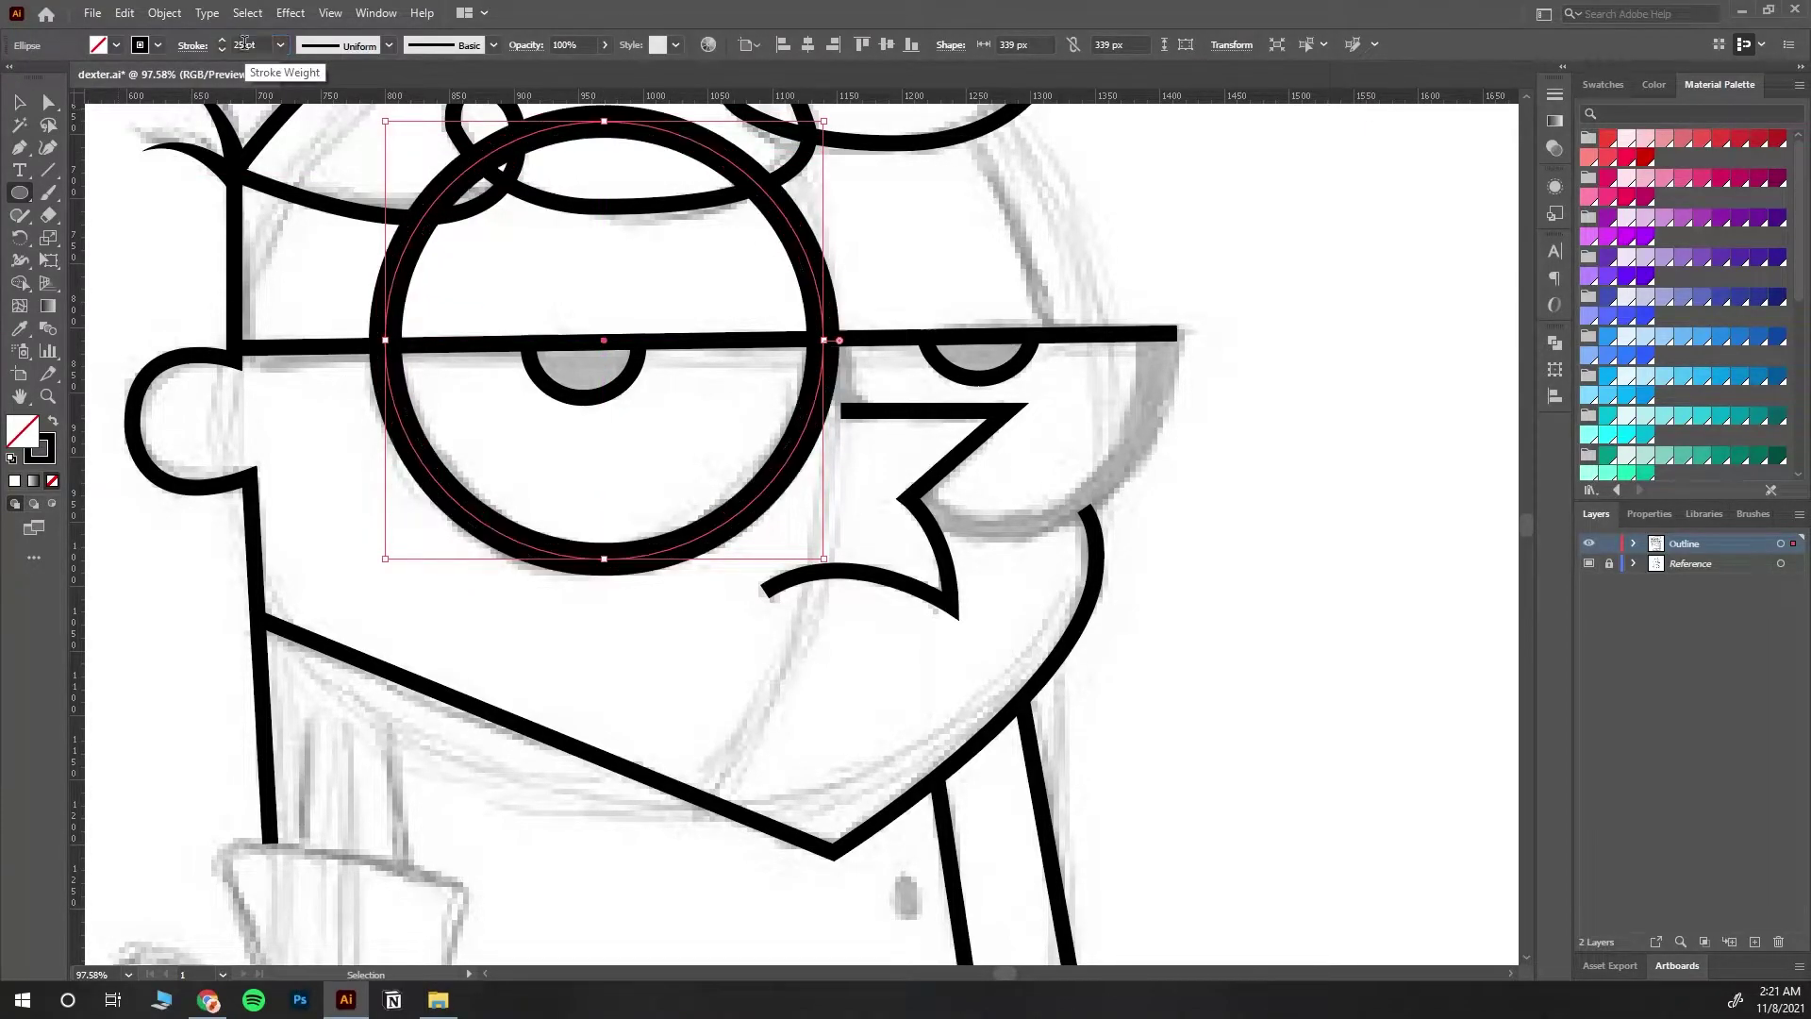
# Step: Trim away the half of the near lens circle above the straight eye line with the Shape Builder tool
pyautogui.click(20, 101)
pyautogui.moveTo(323, 295); pyautogui.dragTo(613, 566)
pyautogui.click(33, 283)
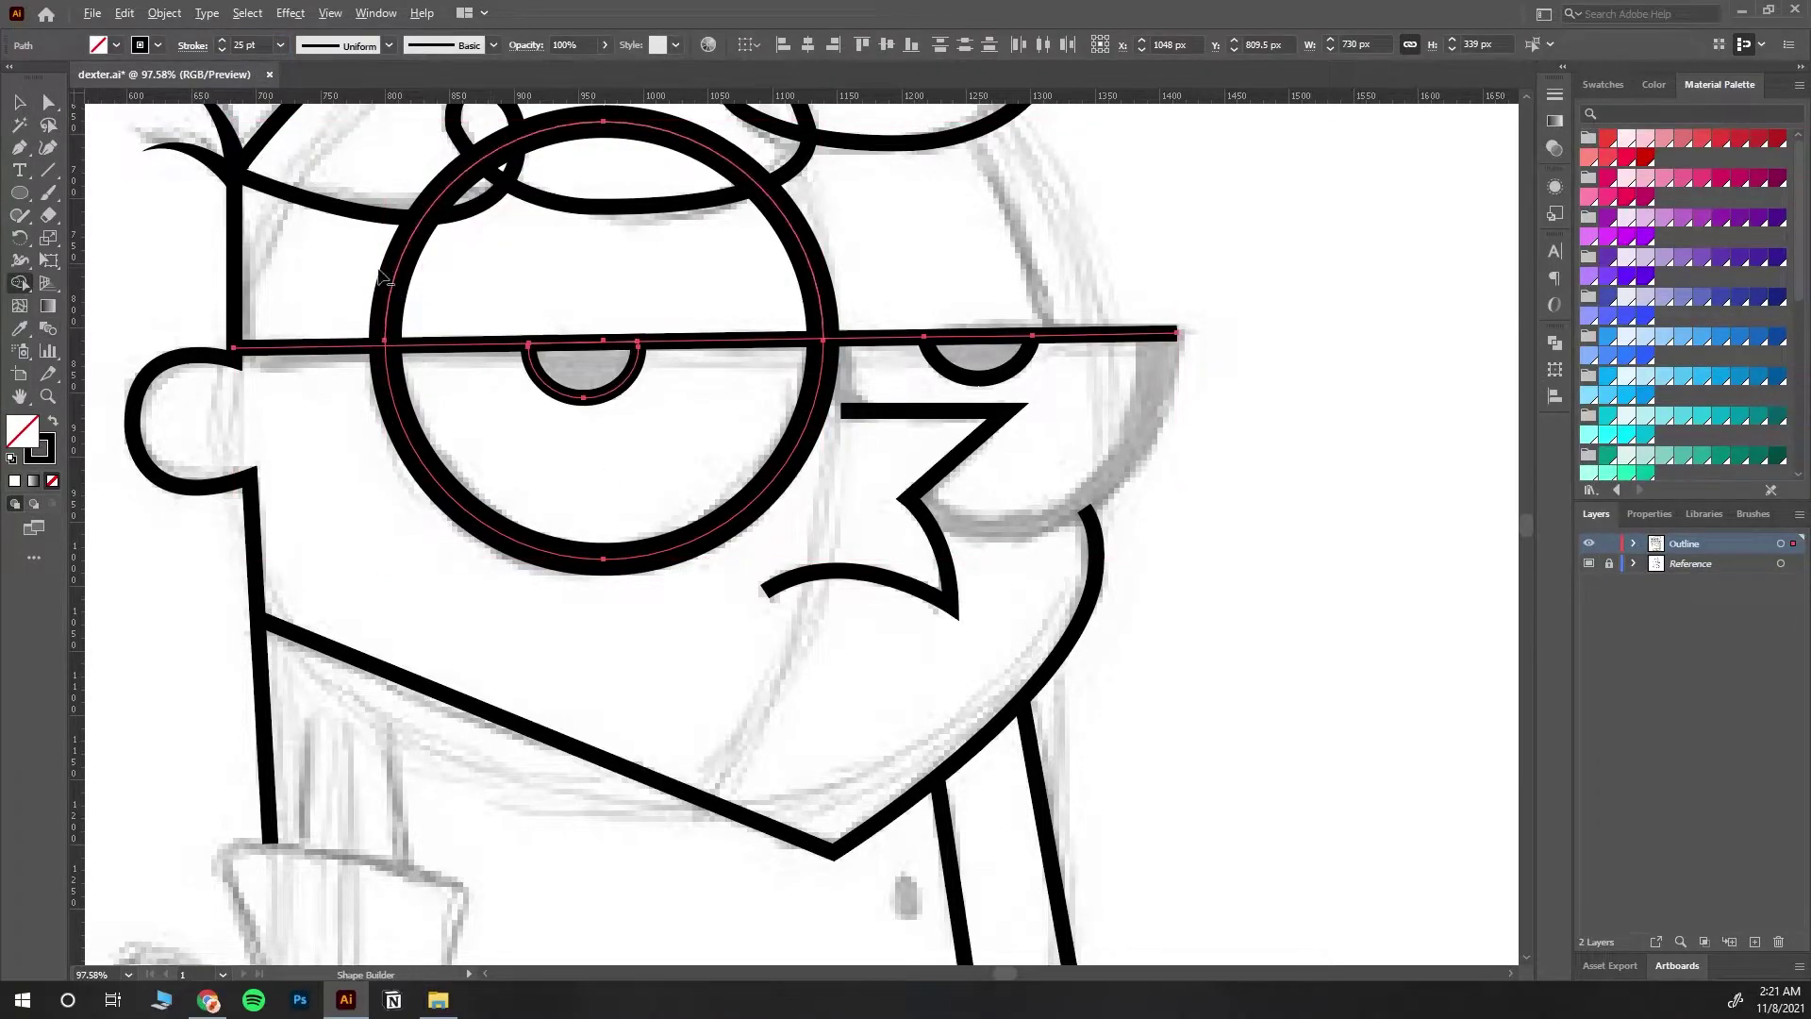
pyautogui.keyDown('alt'); pyautogui.click(727, 275); pyautogui.keyUp('alt')
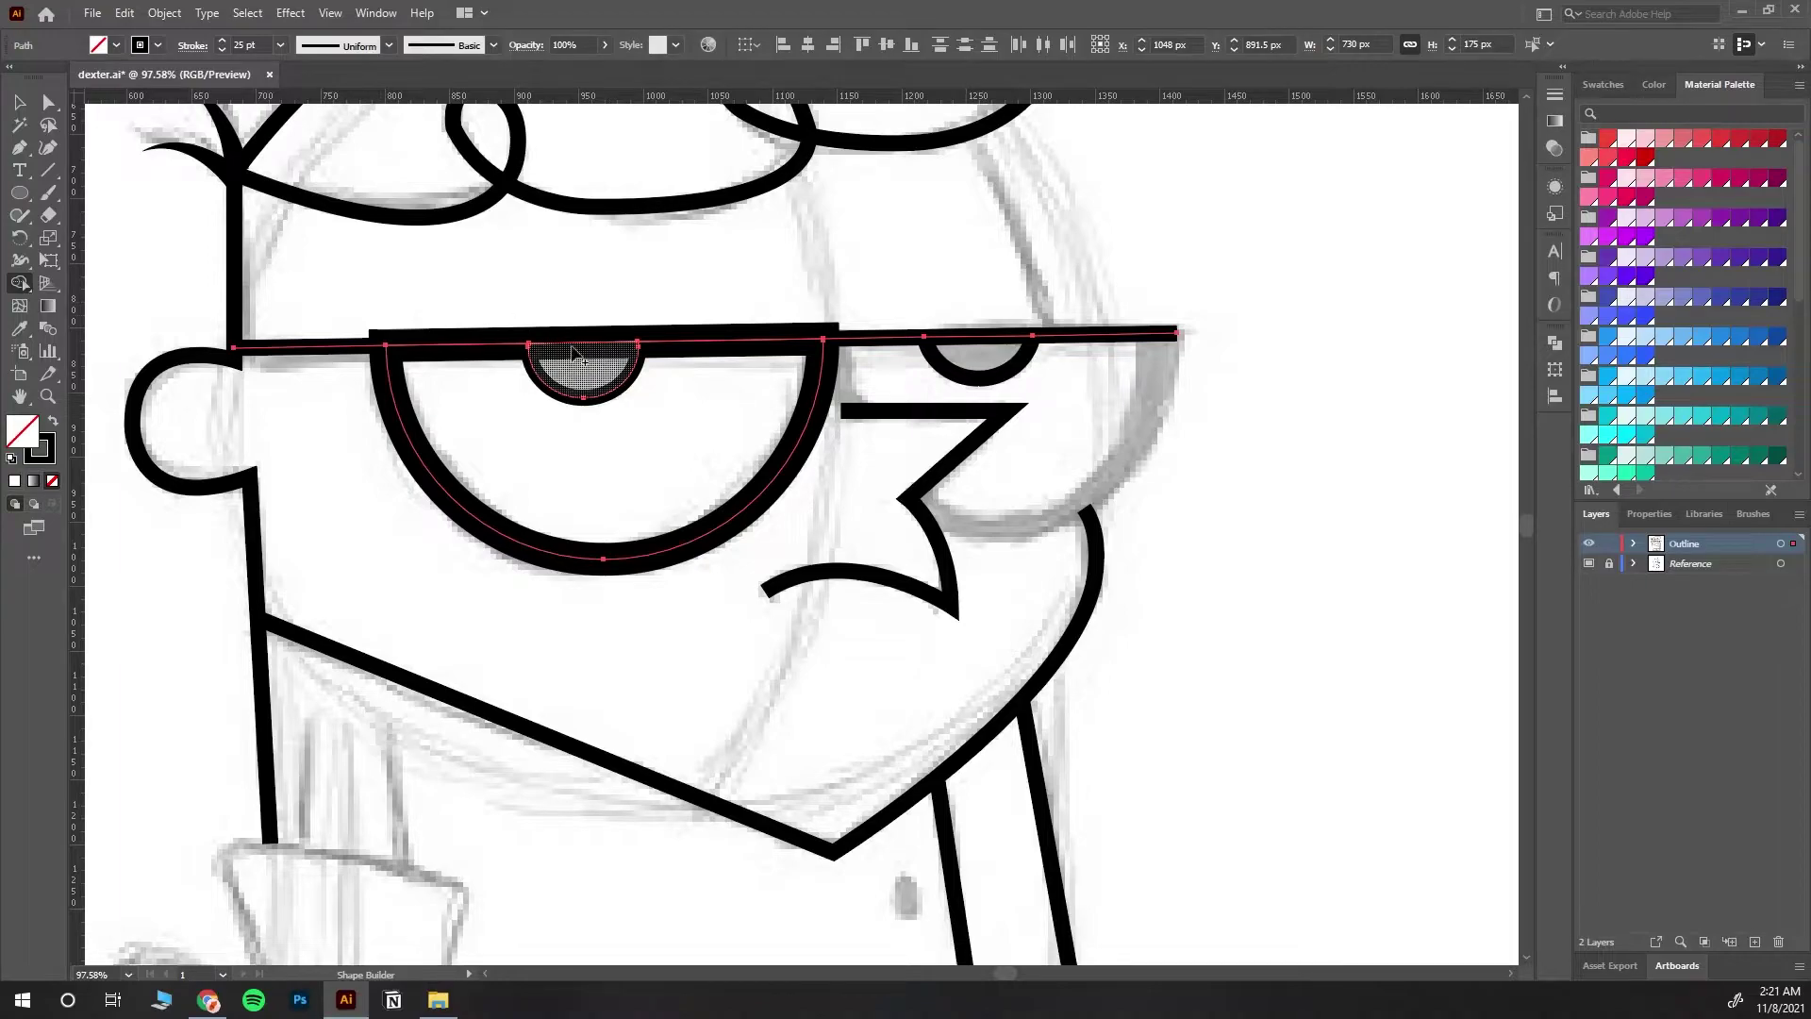
# Step: Move the near lens's half circle down, clear of the straight eye line
pyautogui.click(20, 102)
pyautogui.click(604, 577)
pyautogui.click(603, 560)
pyautogui.moveTo(603, 559); pyautogui.dragTo(604, 638)
pyautogui.hotkey('ctrl', 'z')
pyautogui.click(273, 259)
pyautogui.moveTo(419, 458); pyautogui.dragTo(387, 540)
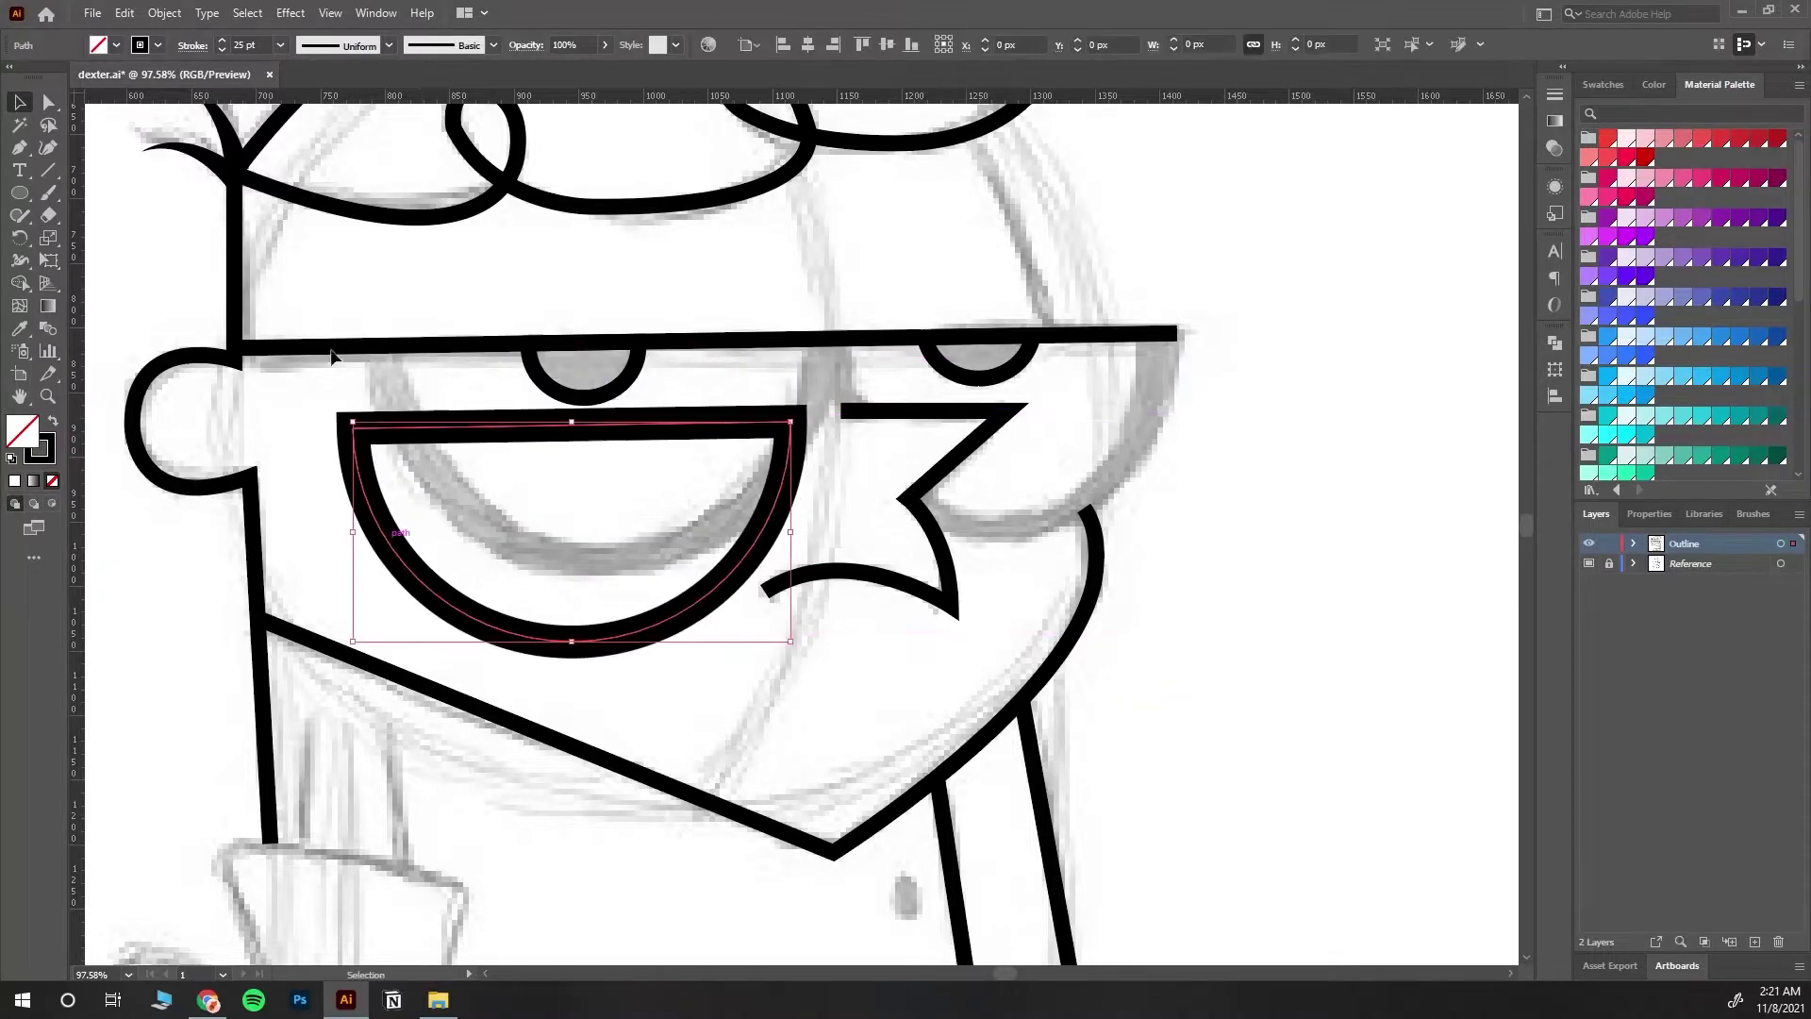
# Step: Delete the half circle's straight upper edge and move the remaining arc back up beneath the eye line
pyautogui.press('a')
pyautogui.click(604, 425)
pyautogui.press('Delete')
pyautogui.click(496, 425)
pyautogui.press('Delete')
pyautogui.click(21, 104)
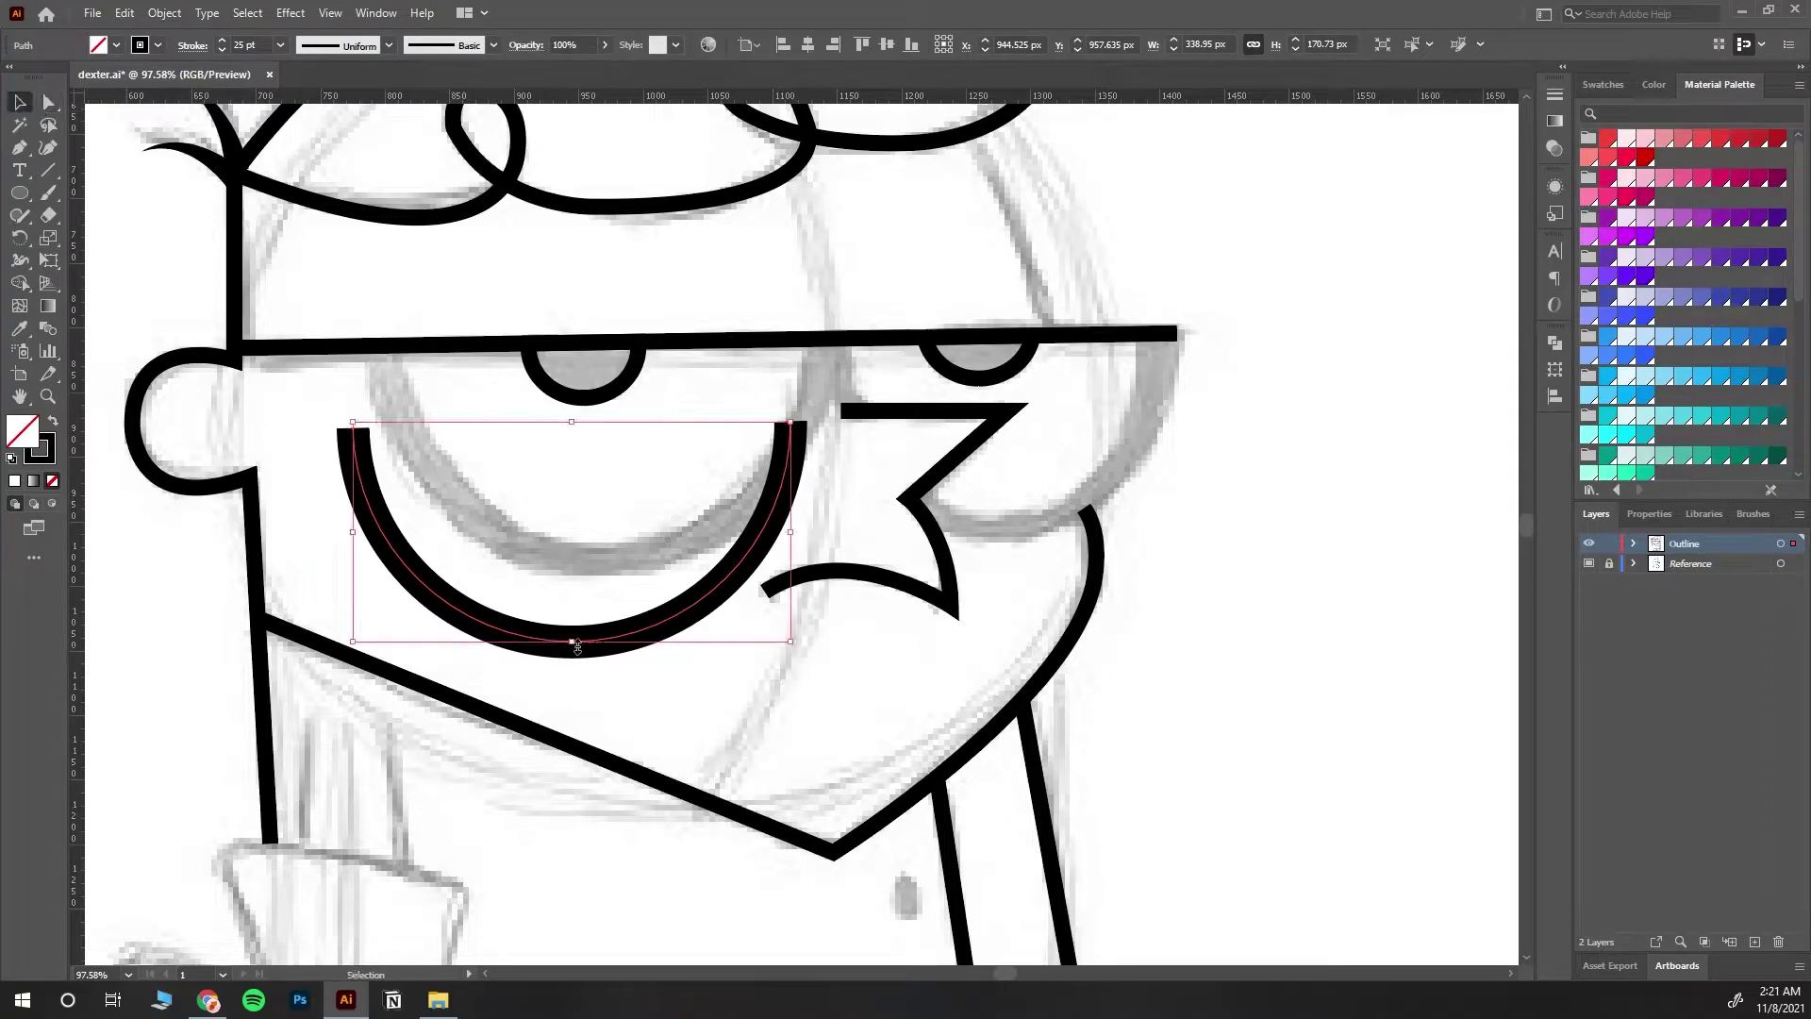
pyautogui.moveTo(615, 624); pyautogui.dragTo(637, 557)
pyautogui.click(662, 677)
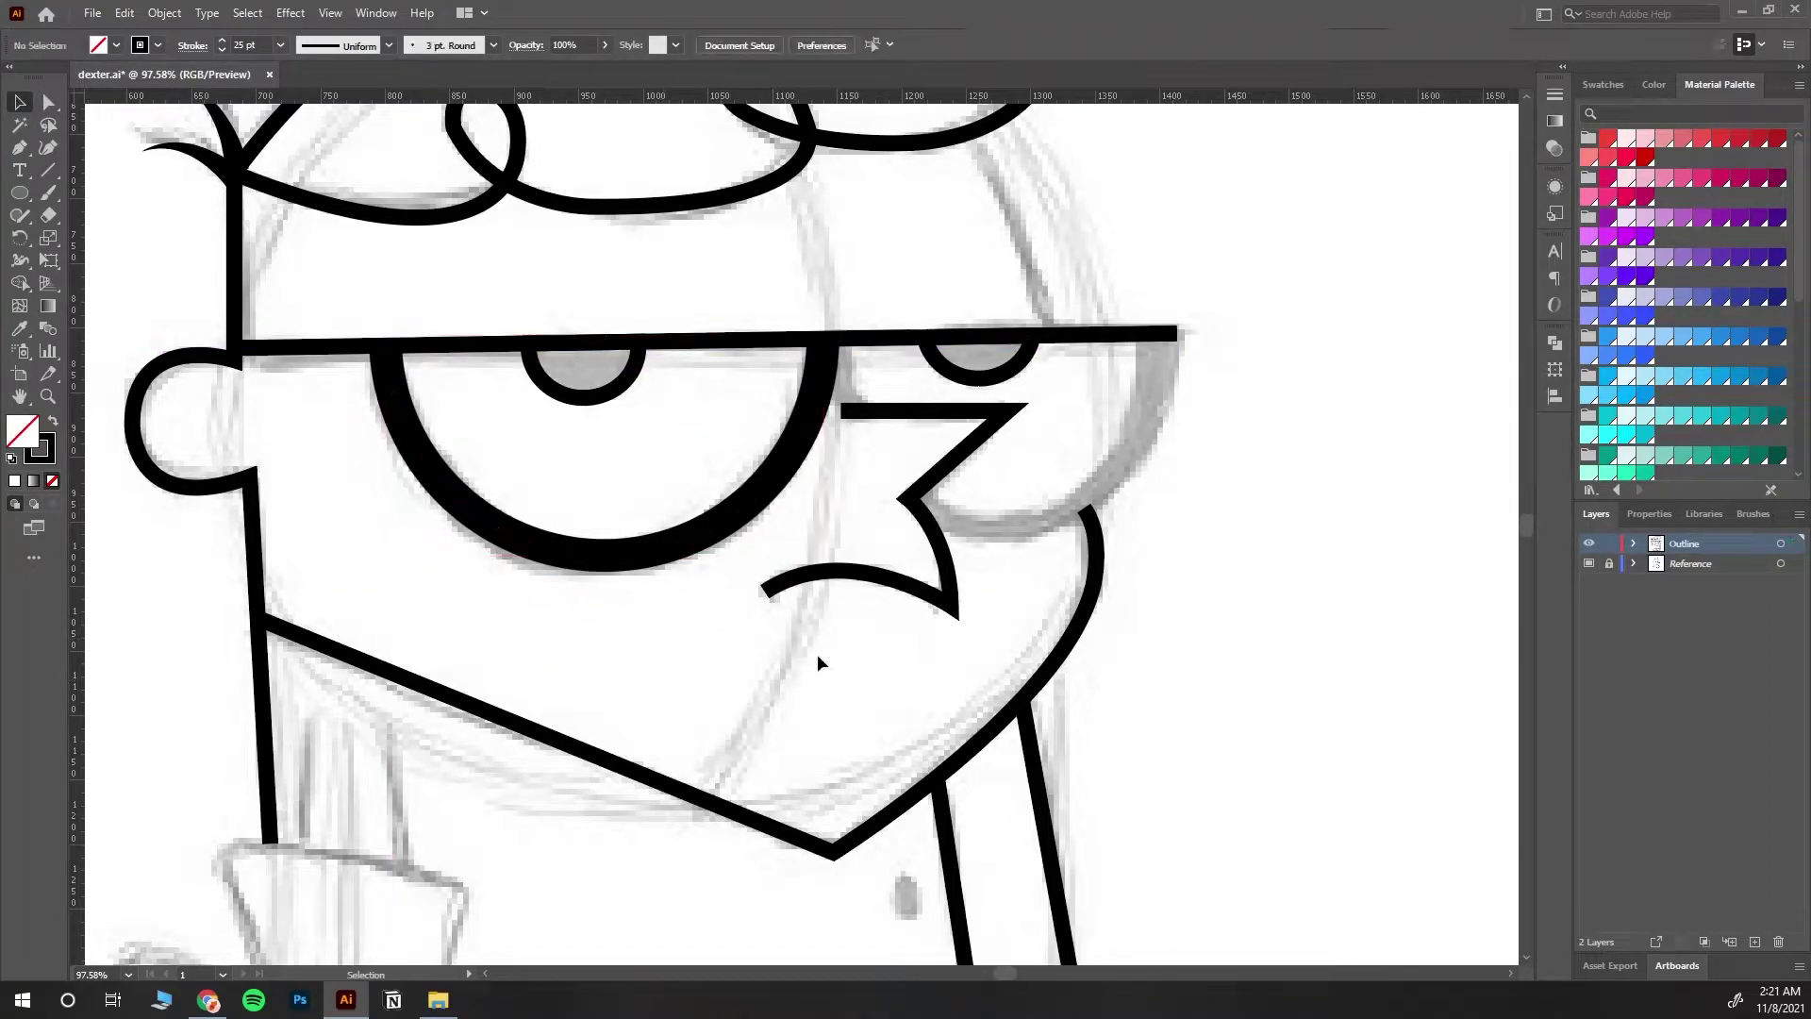
# Step: Copy the near lens arc over the far eye and scale it to about 252 px wide to match the sketched lens
pyautogui.click(765, 495)
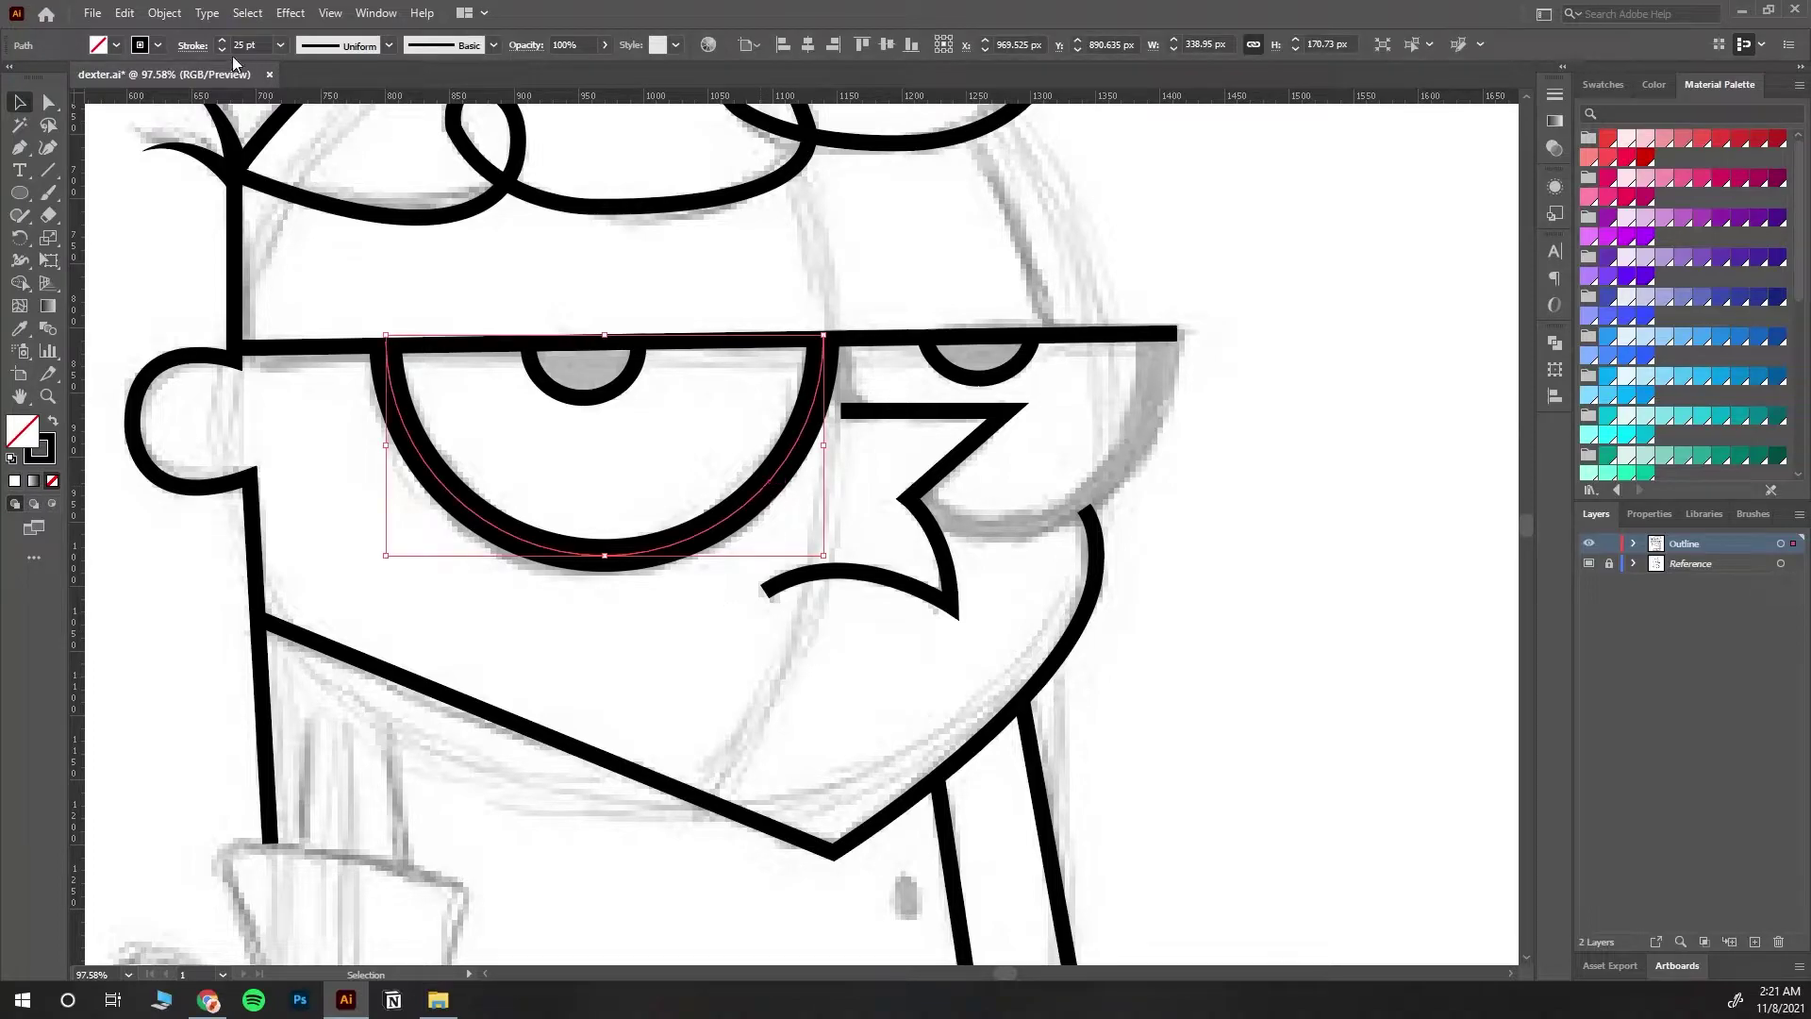
pyautogui.moveTo(746, 510); pyautogui.dragTo(1195, 508)
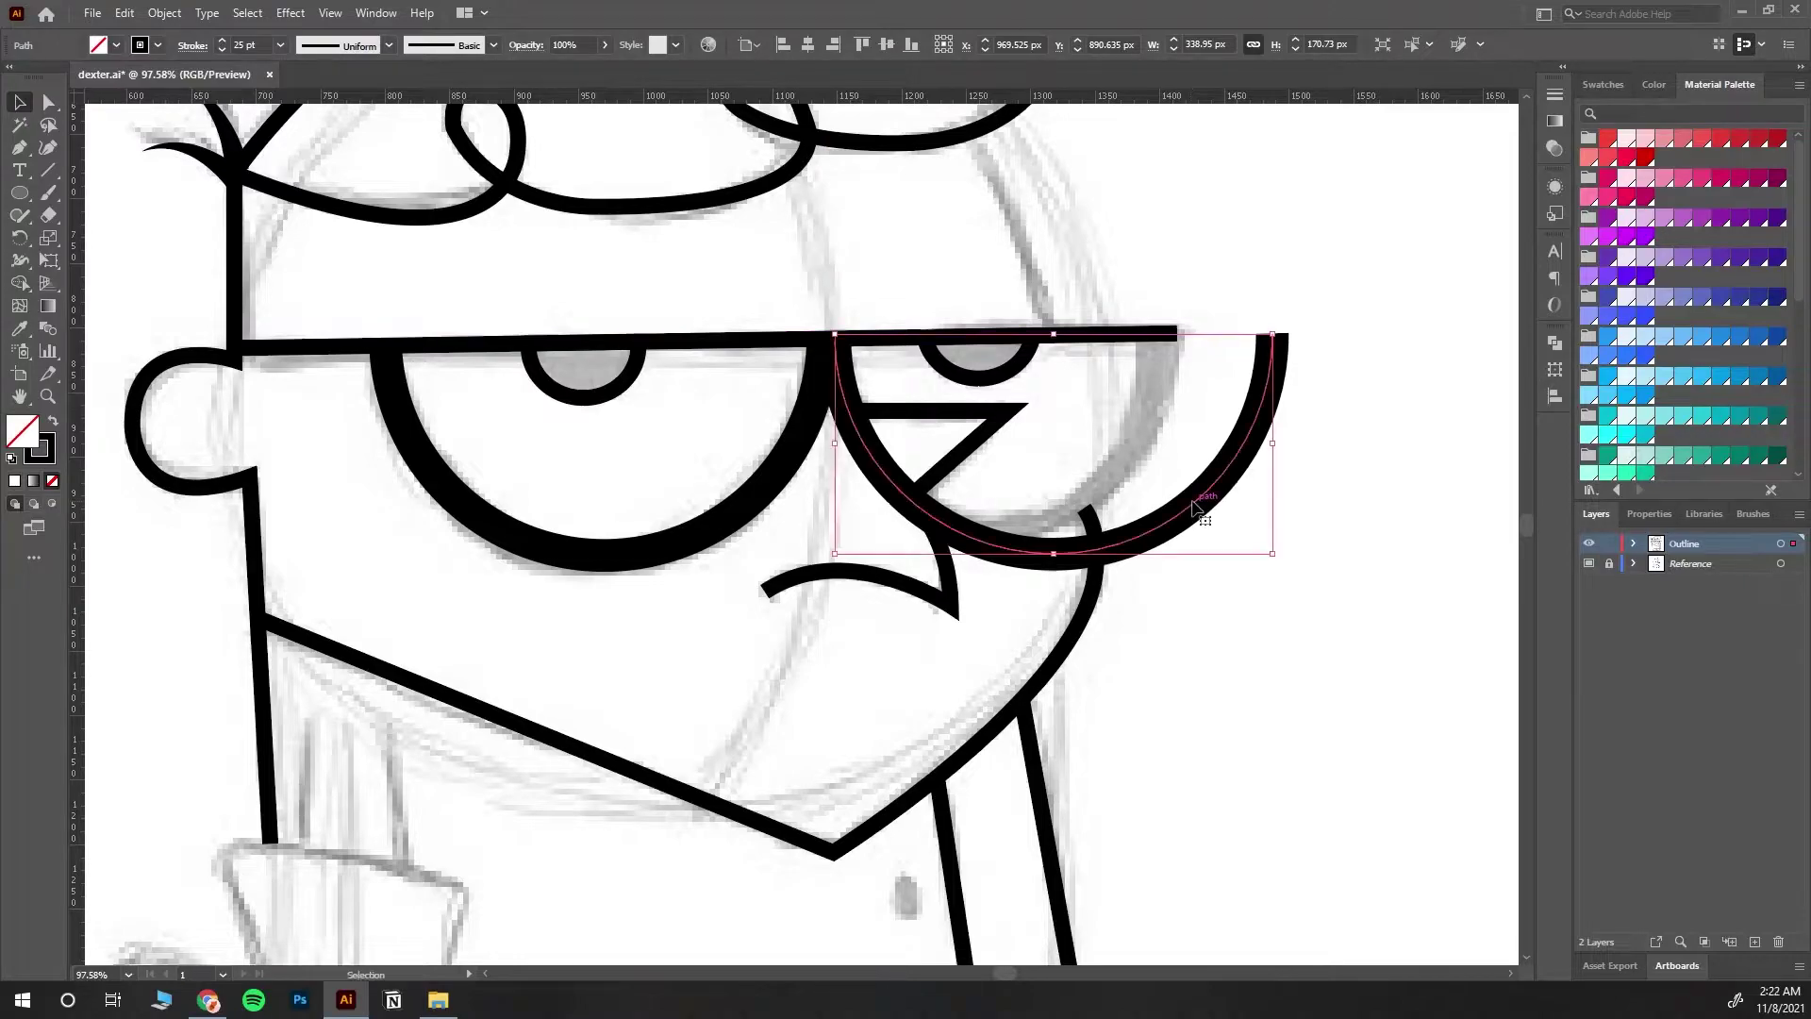
pyautogui.moveTo(1277, 554); pyautogui.dragTo(1196, 499)
pyautogui.moveTo(997, 497); pyautogui.dragTo(1000, 529)
pyautogui.moveTo(1162, 430); pyautogui.dragTo(1164, 431)
pyautogui.click(1169, 459)
pyautogui.click(1166, 458)
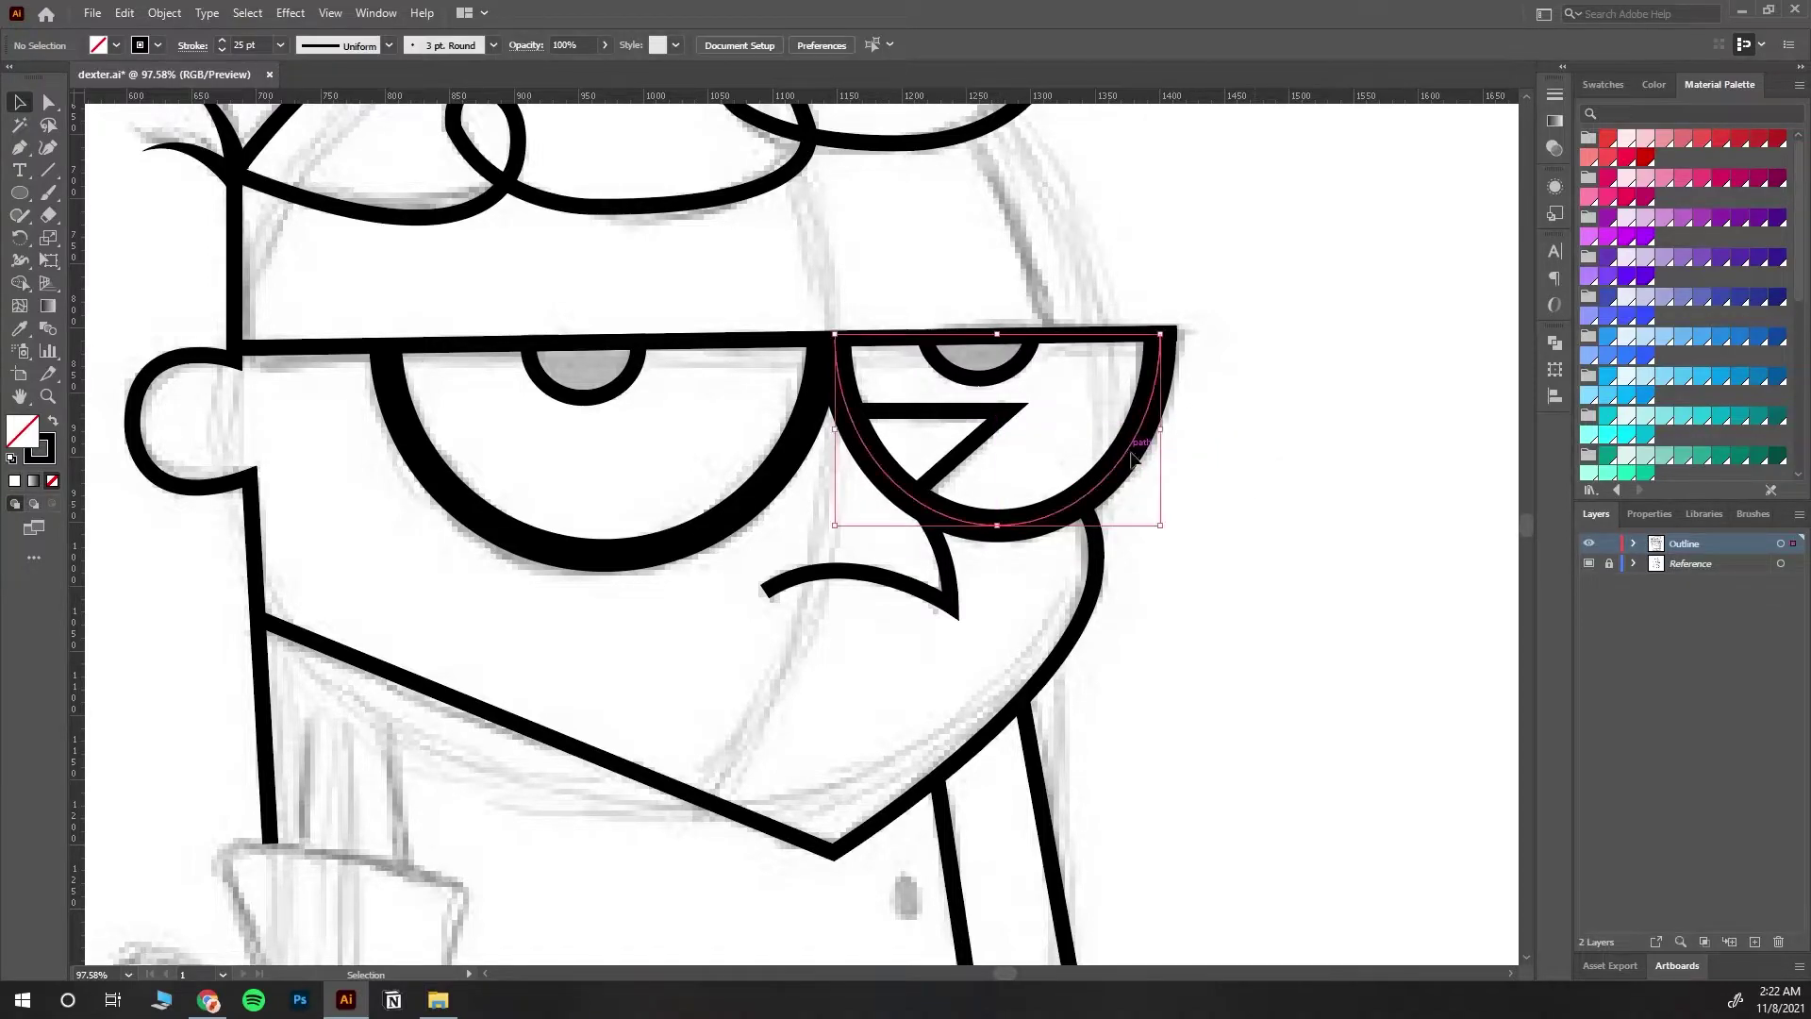
pyautogui.click(1253, 513)
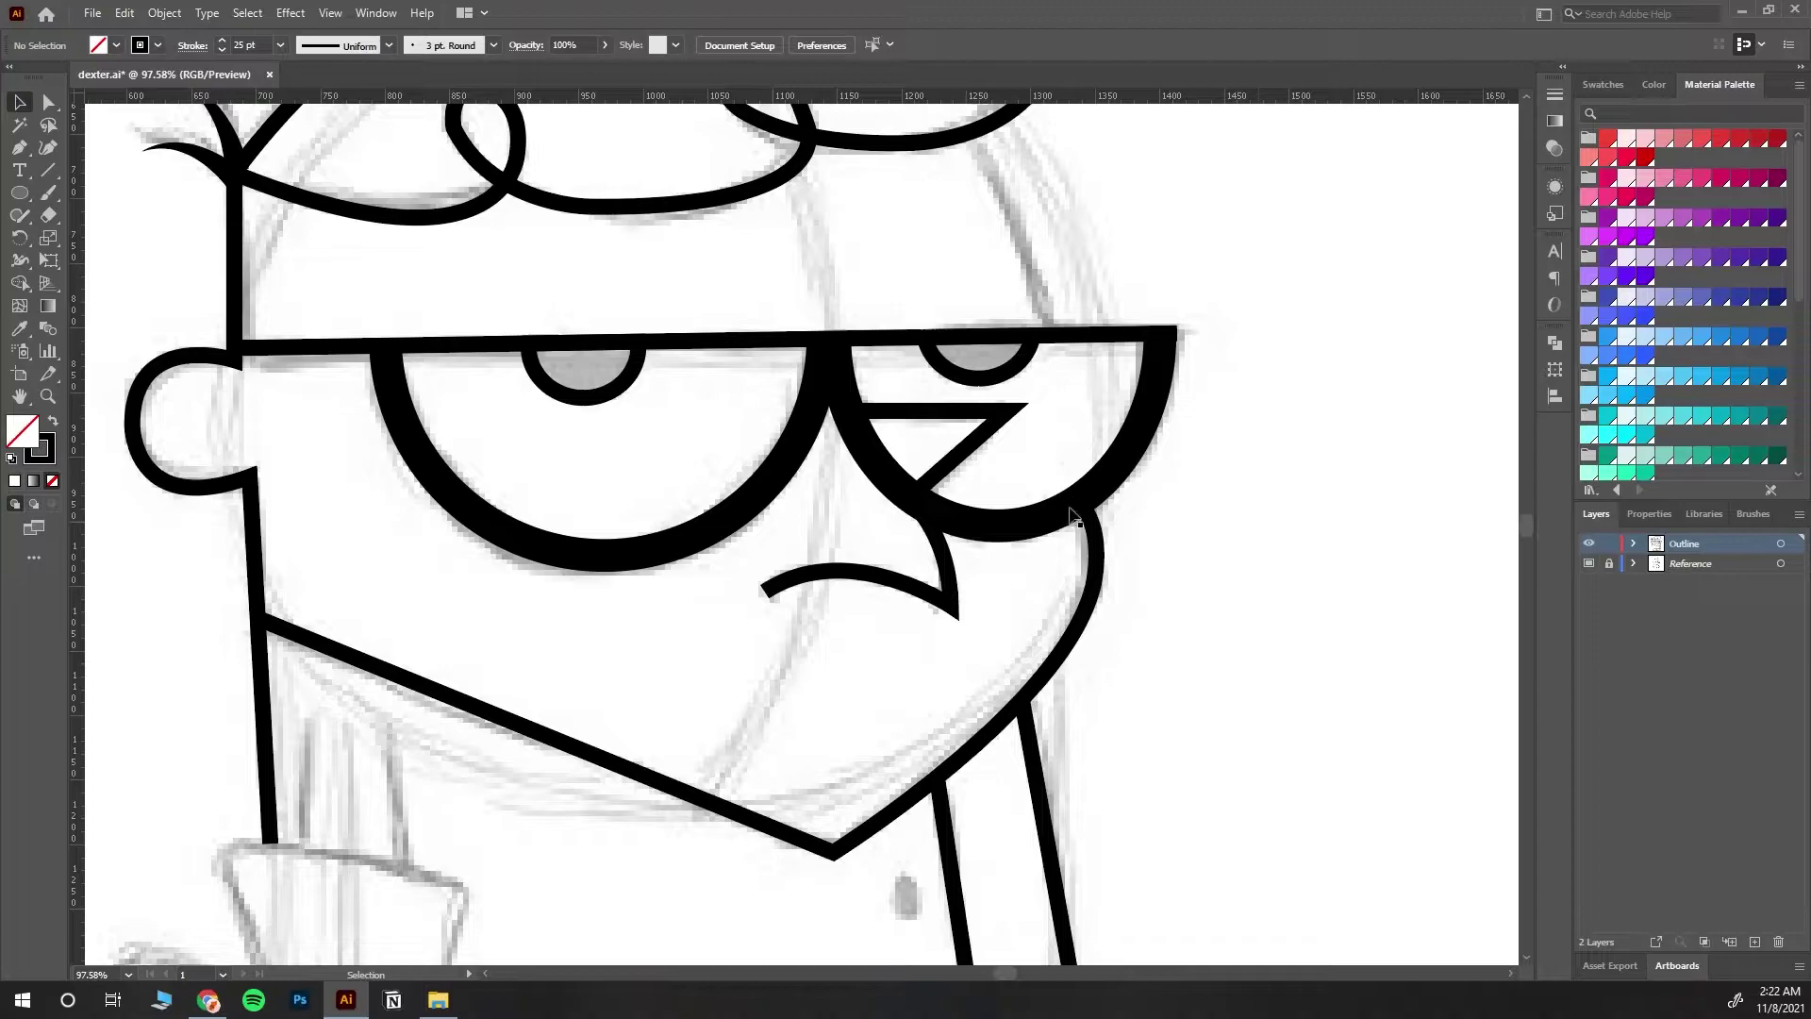
# Step: Try to cut the section of the far lens that crosses the nose with the Shape Builder tool
pyautogui.click(979, 544)
pyautogui.moveTo(911, 449); pyautogui.dragTo(985, 586)
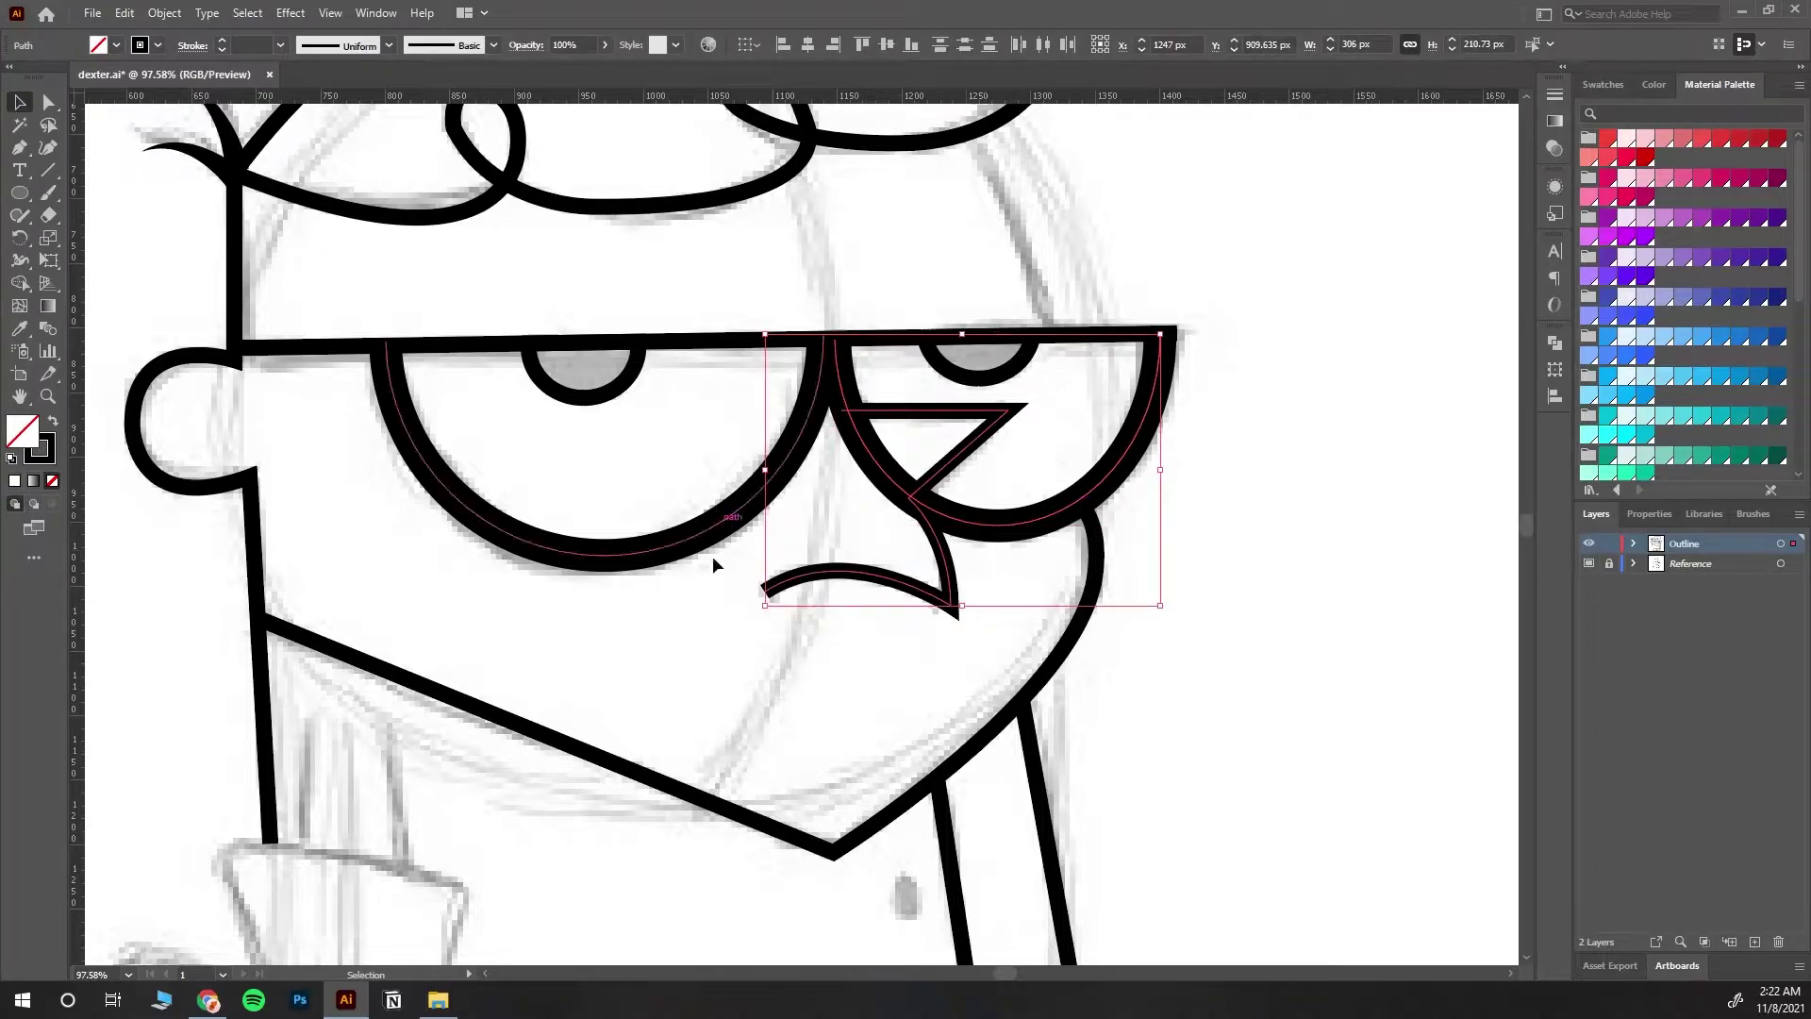
pyautogui.click(18, 282)
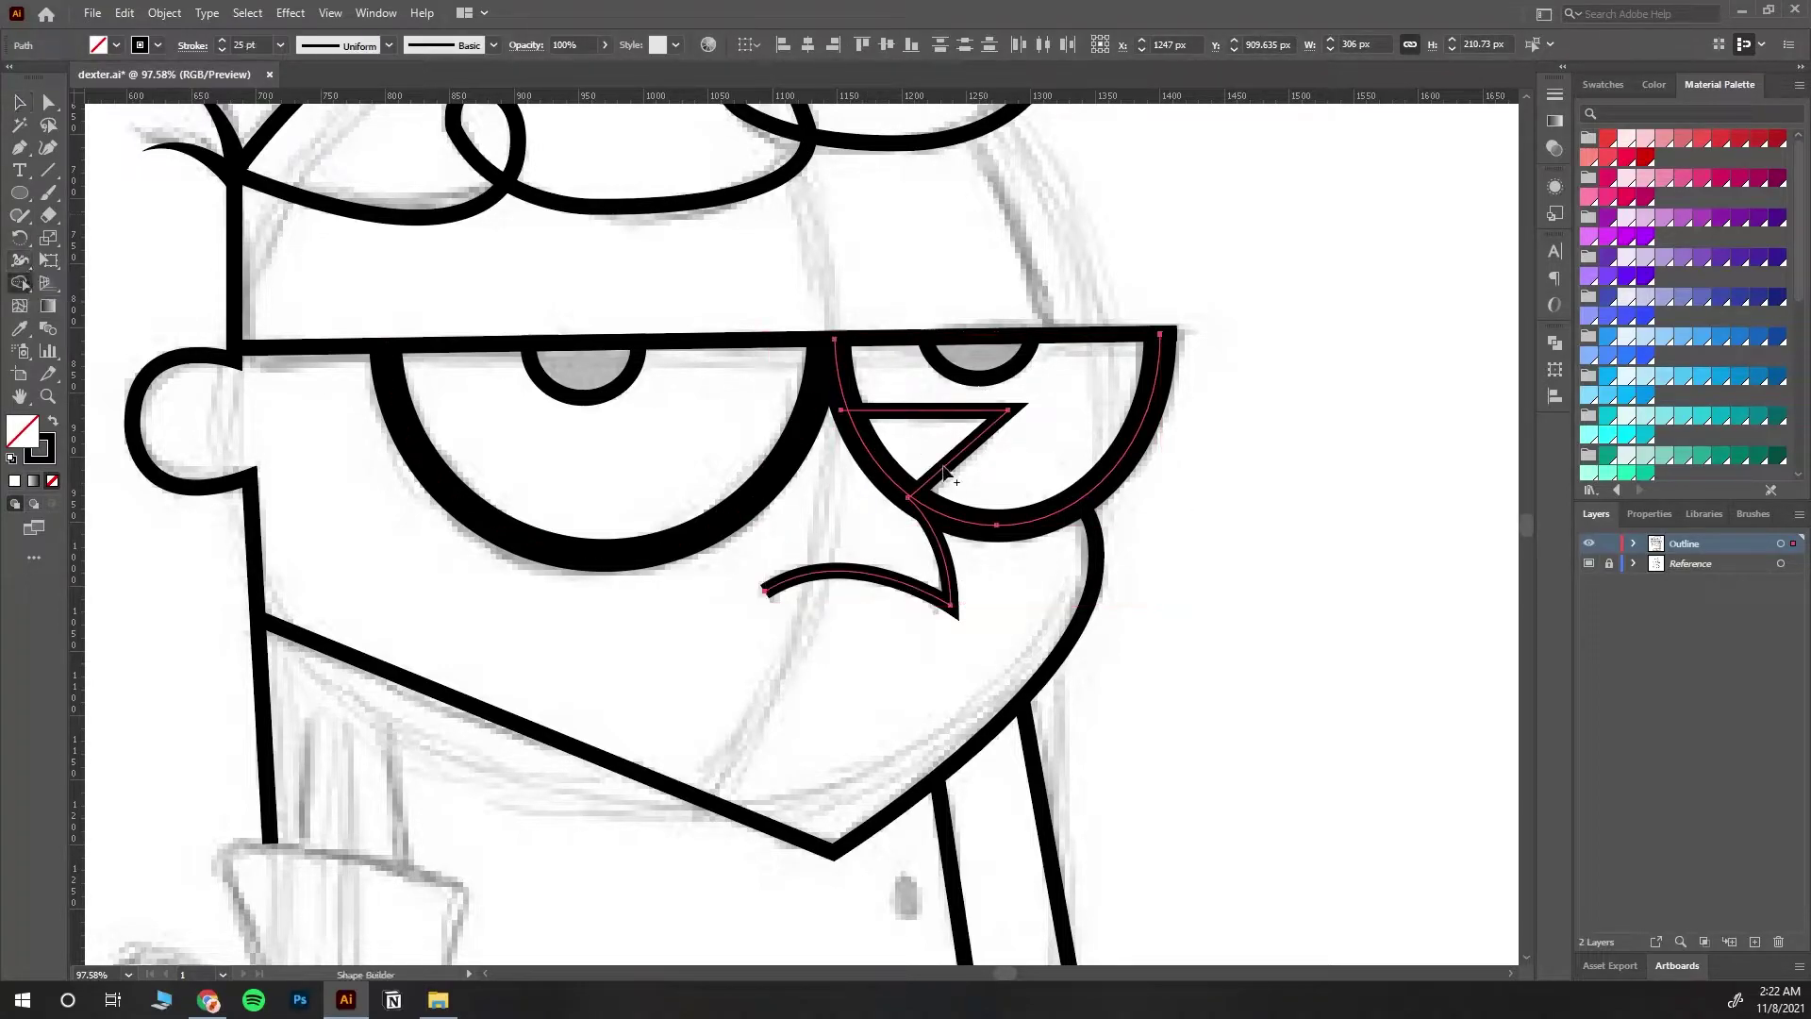
pyautogui.keyDown('alt'); pyautogui.click(877, 459); pyautogui.keyUp('alt')
pyautogui.click(21, 101)
pyautogui.click(1358, 479)
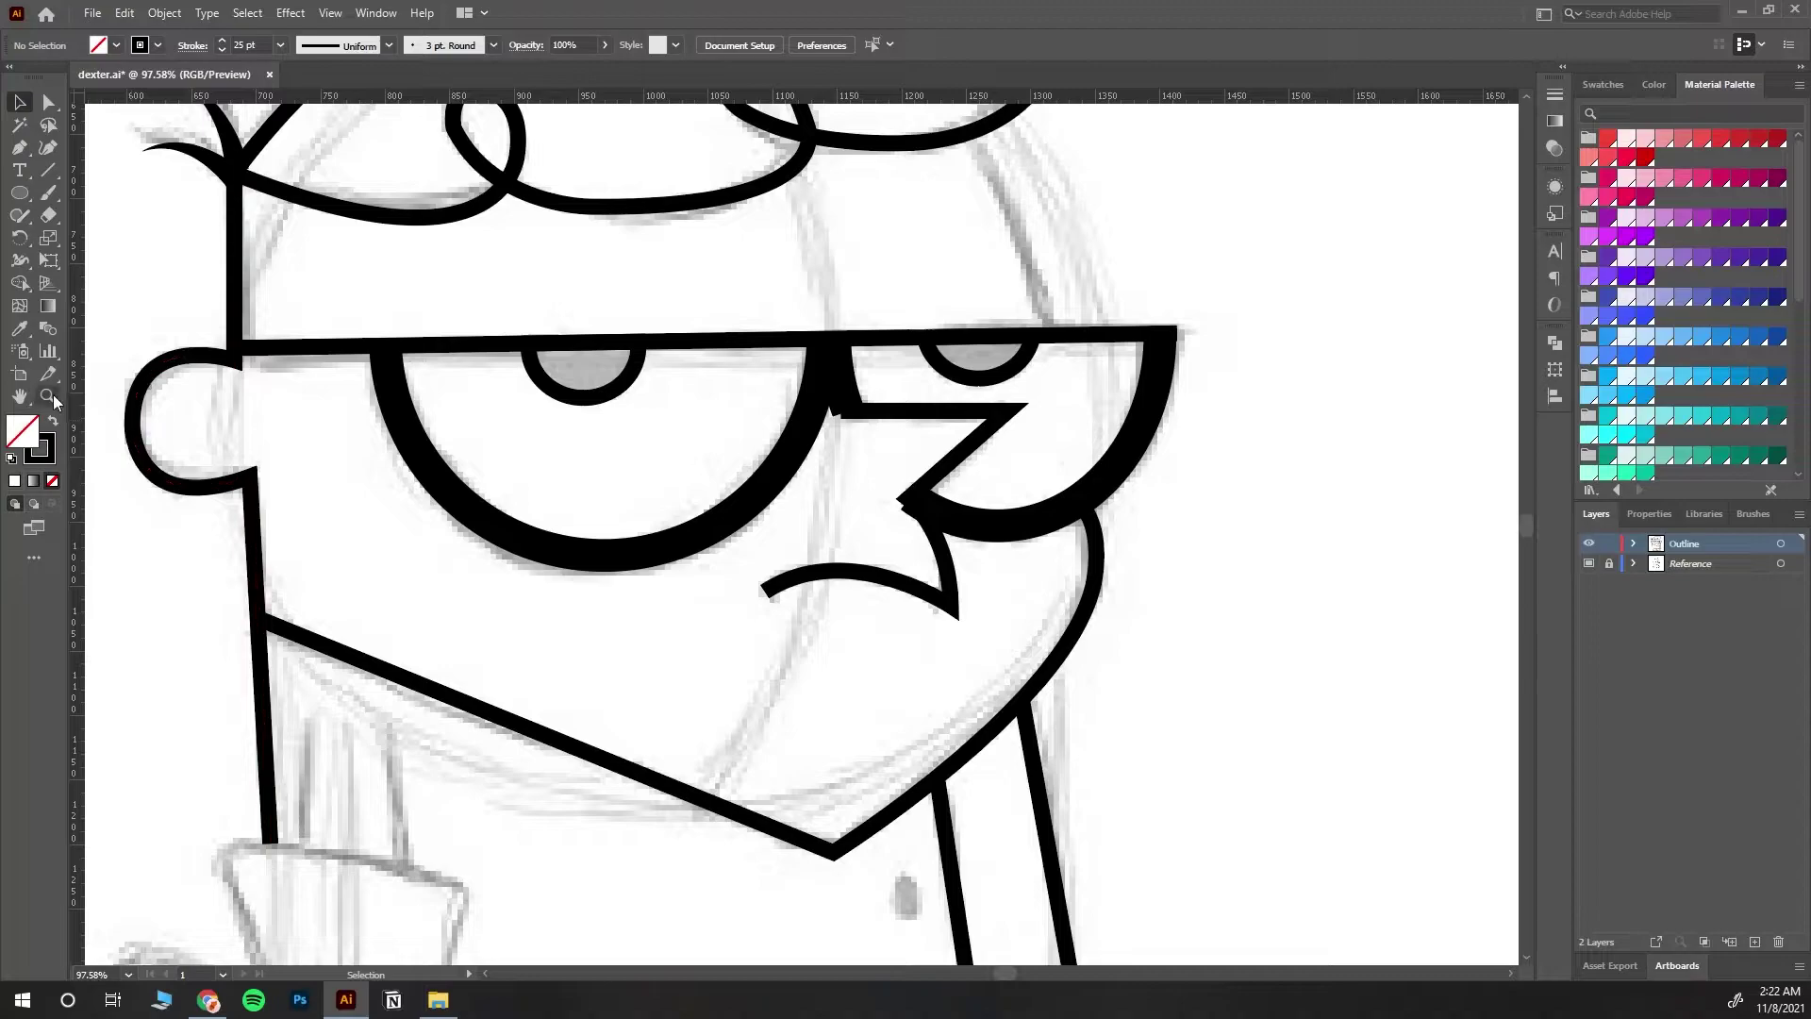
# Step: Try expanding the nose and far lens strokes into filled shapes, and undo back to the complete far lens arc
pyautogui.moveTo(949, 554); pyautogui.dragTo(1182, 701)
pyautogui.press('v')
pyautogui.moveTo(836, 512); pyautogui.dragTo(833, 519)
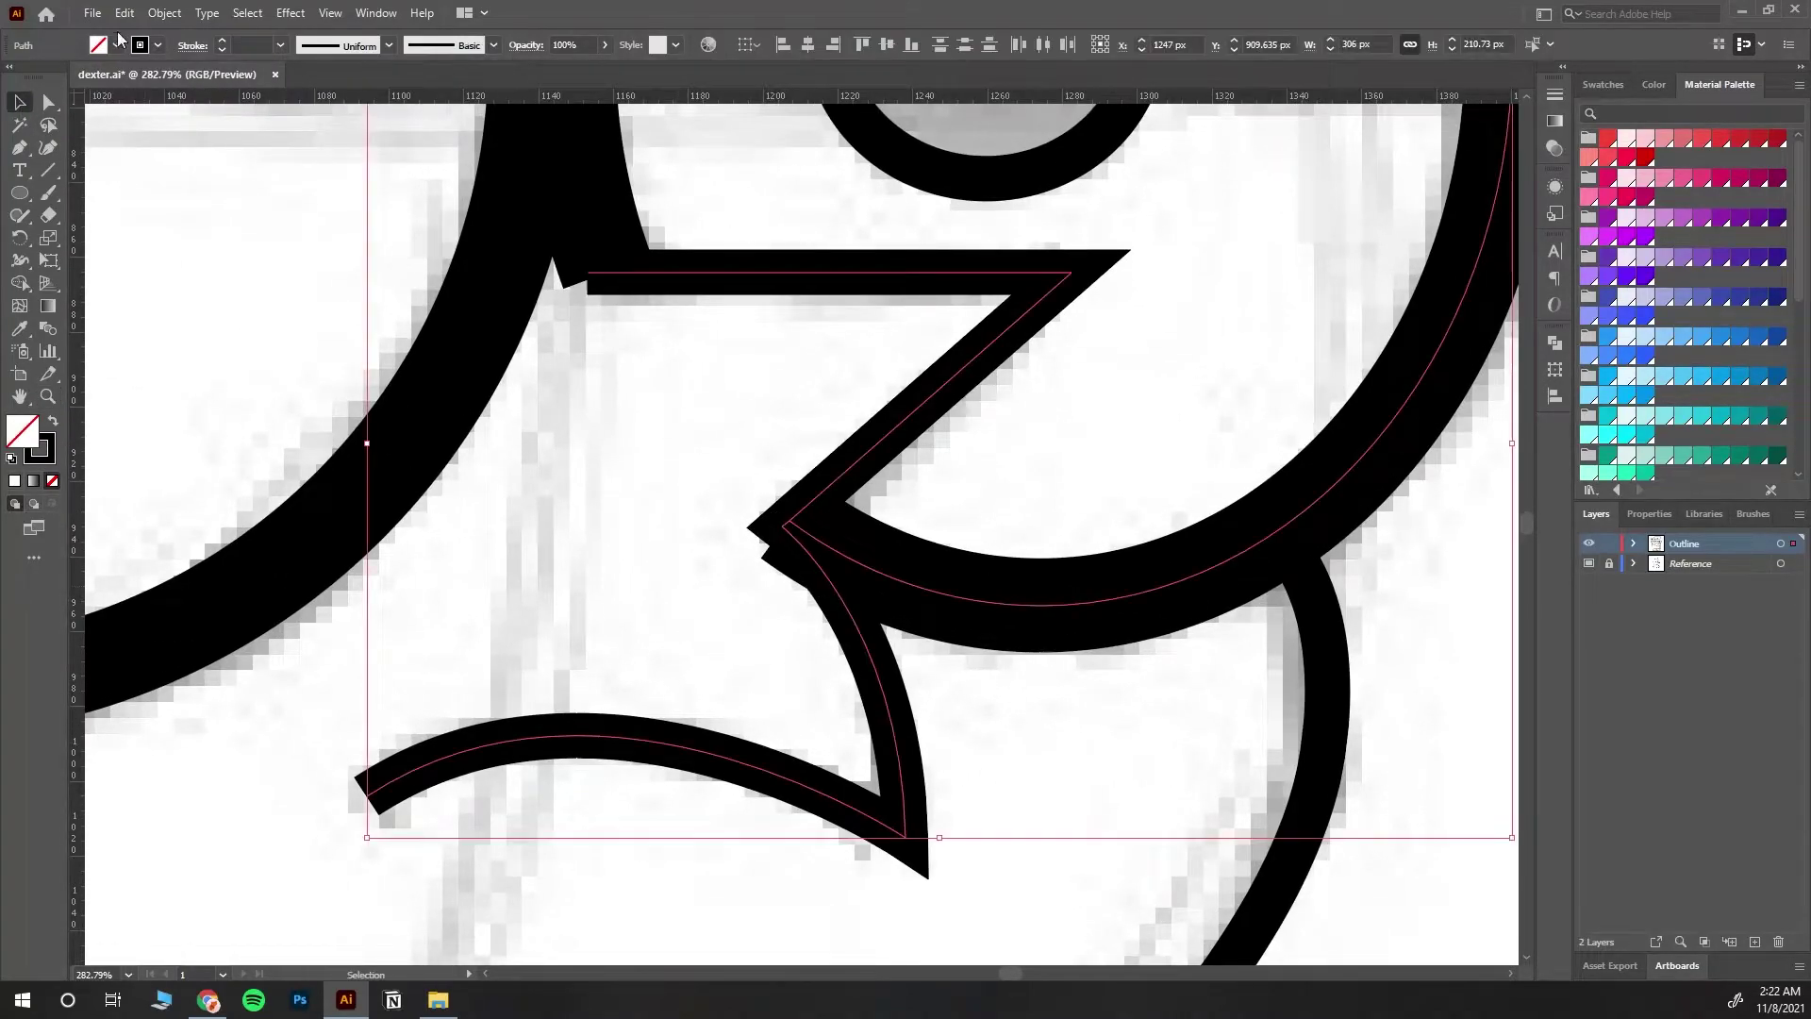
pyautogui.click(163, 14)
pyautogui.click(224, 238)
pyautogui.click(835, 622)
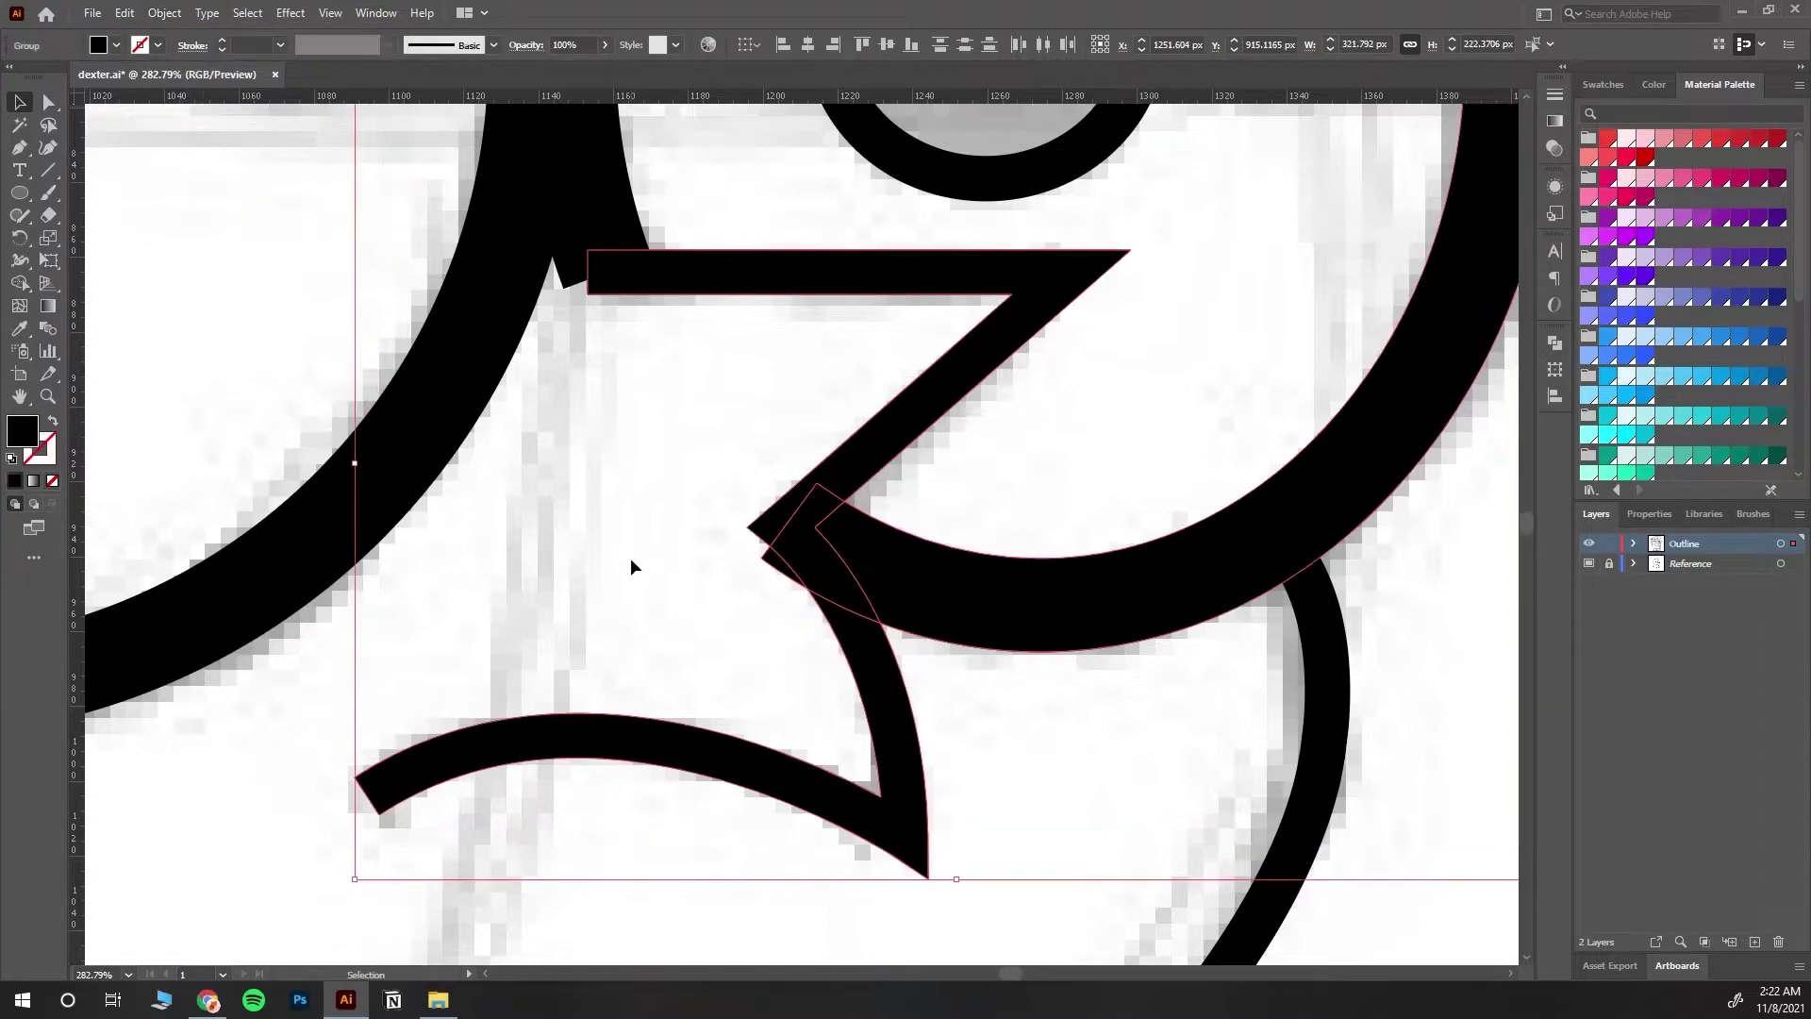
pyautogui.click(631, 559)
pyautogui.moveTo(685, 475); pyautogui.dragTo(858, 649)
pyautogui.click(706, 525)
pyautogui.hotkey('ctrl', 'z')
pyautogui.hotkey('ctrl', 'z')
pyautogui.click(706, 527)
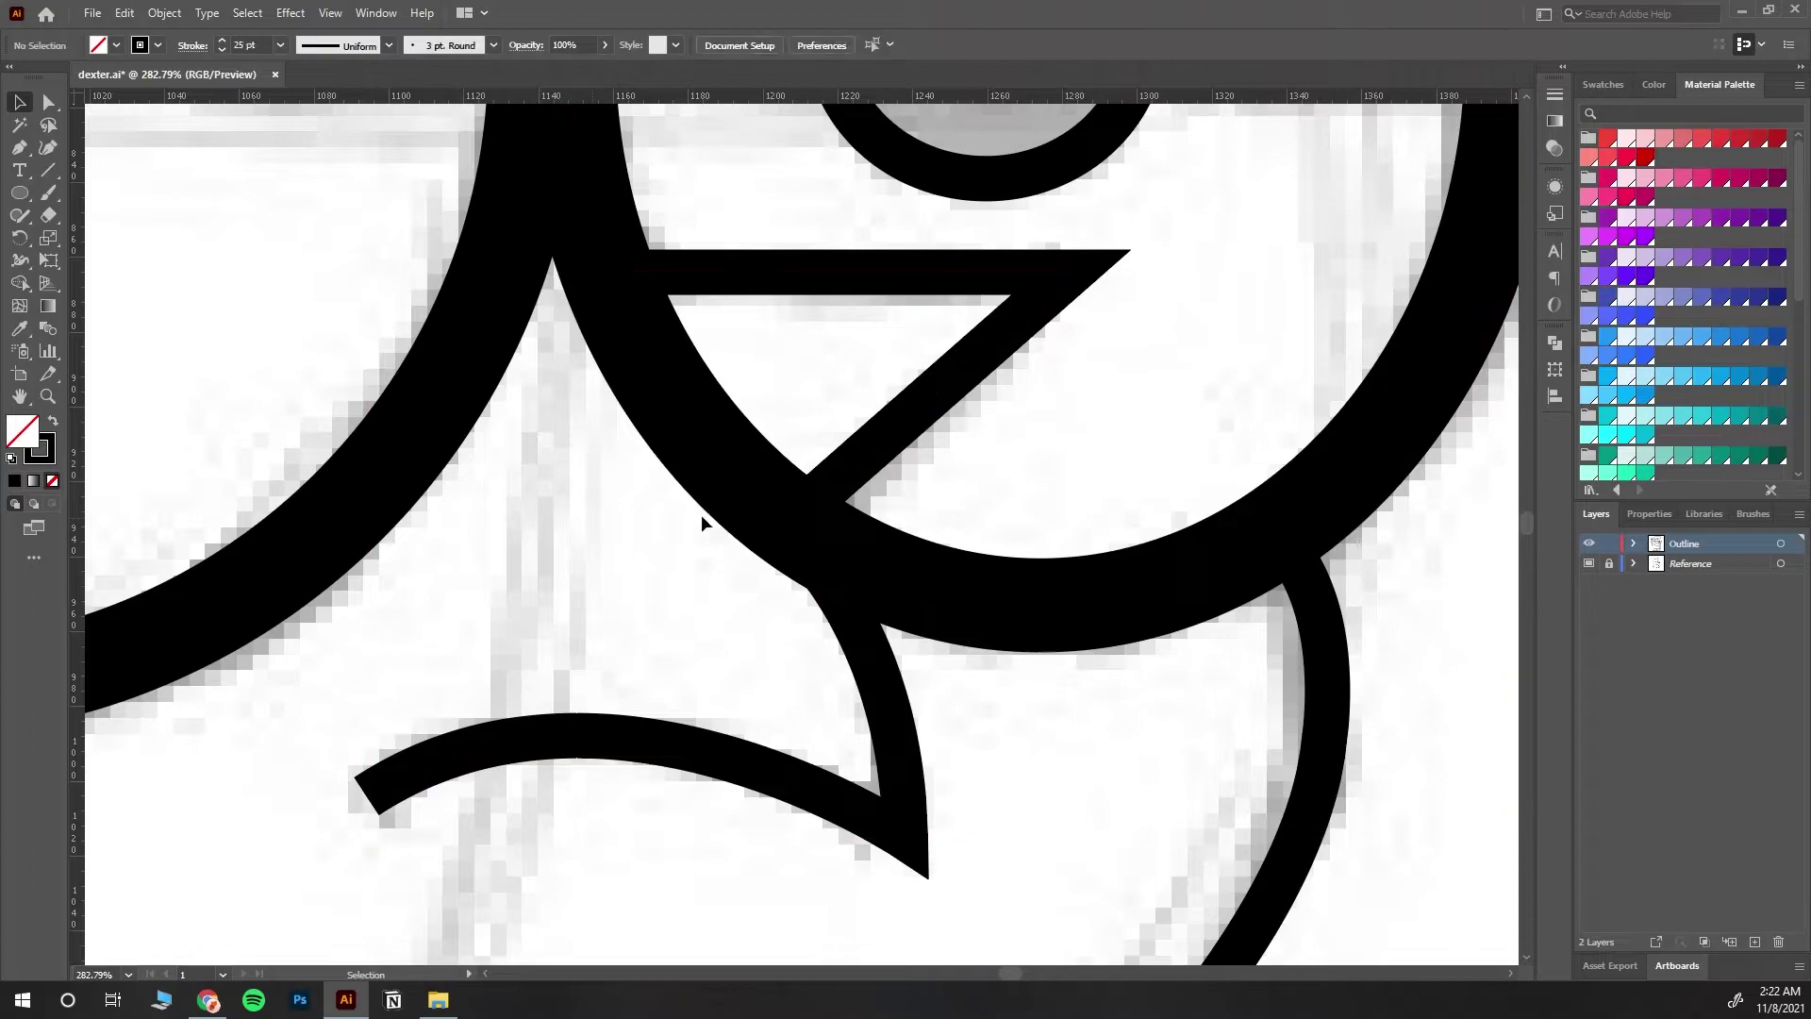
# Step: Nudge the far lens slightly away from the near lens and narrow it so its outer edge meets the eye line's end
pyautogui.click(696, 273)
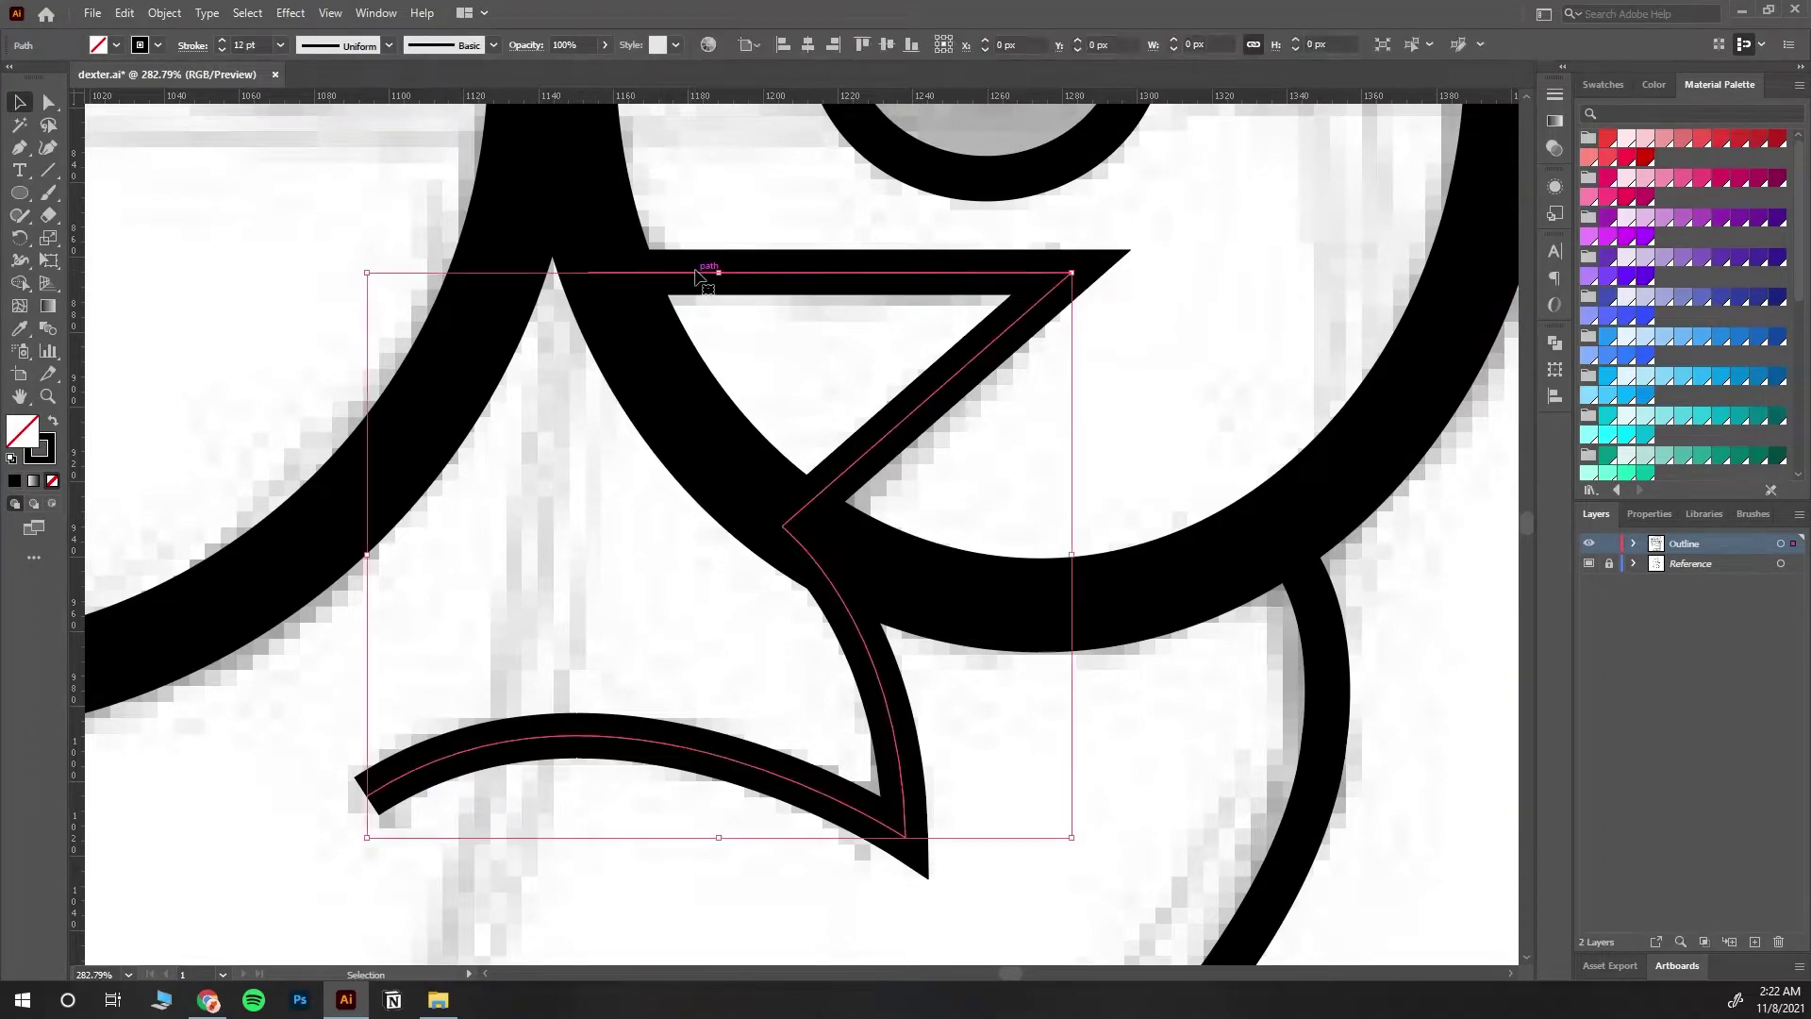
pyautogui.click(618, 234)
pyautogui.moveTo(743, 366); pyautogui.dragTo(634, 455)
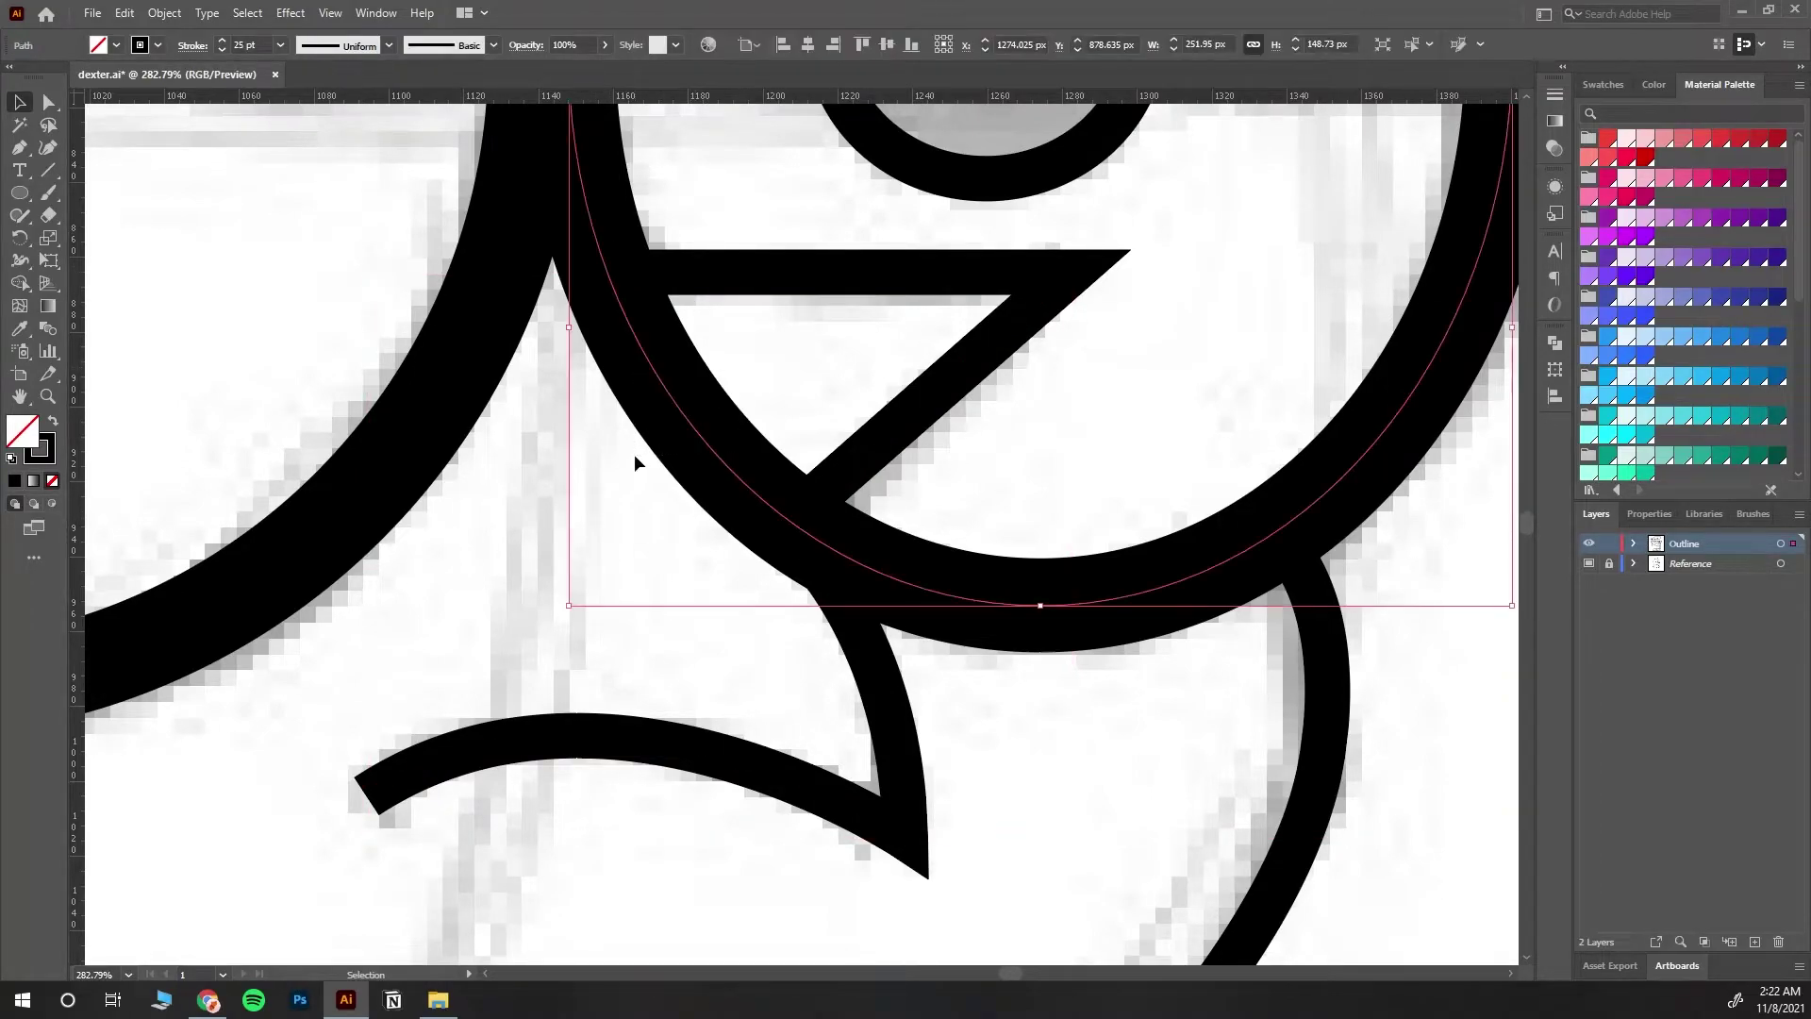
pyautogui.scroll(5, 660, 467)
pyautogui.press('Right')
pyautogui.press('Right')
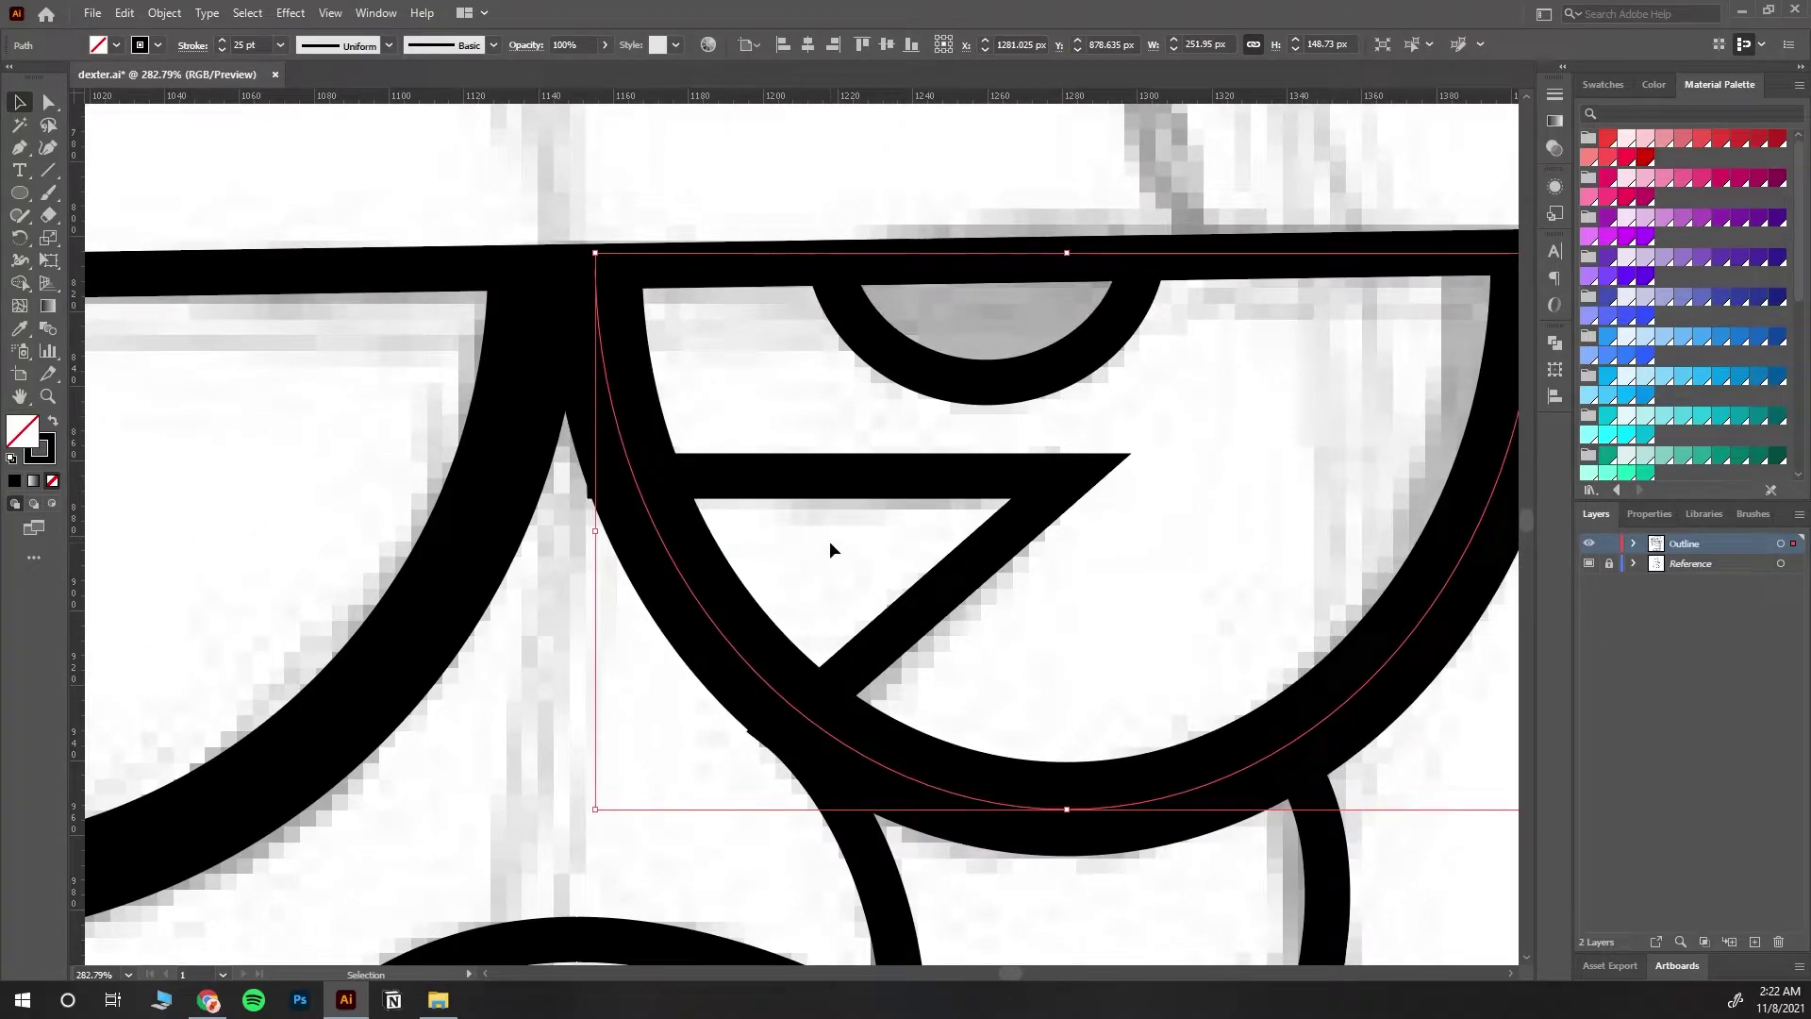
pyautogui.click(50, 398)
pyautogui.moveTo(1221, 686); pyautogui.dragTo(1076, 539)
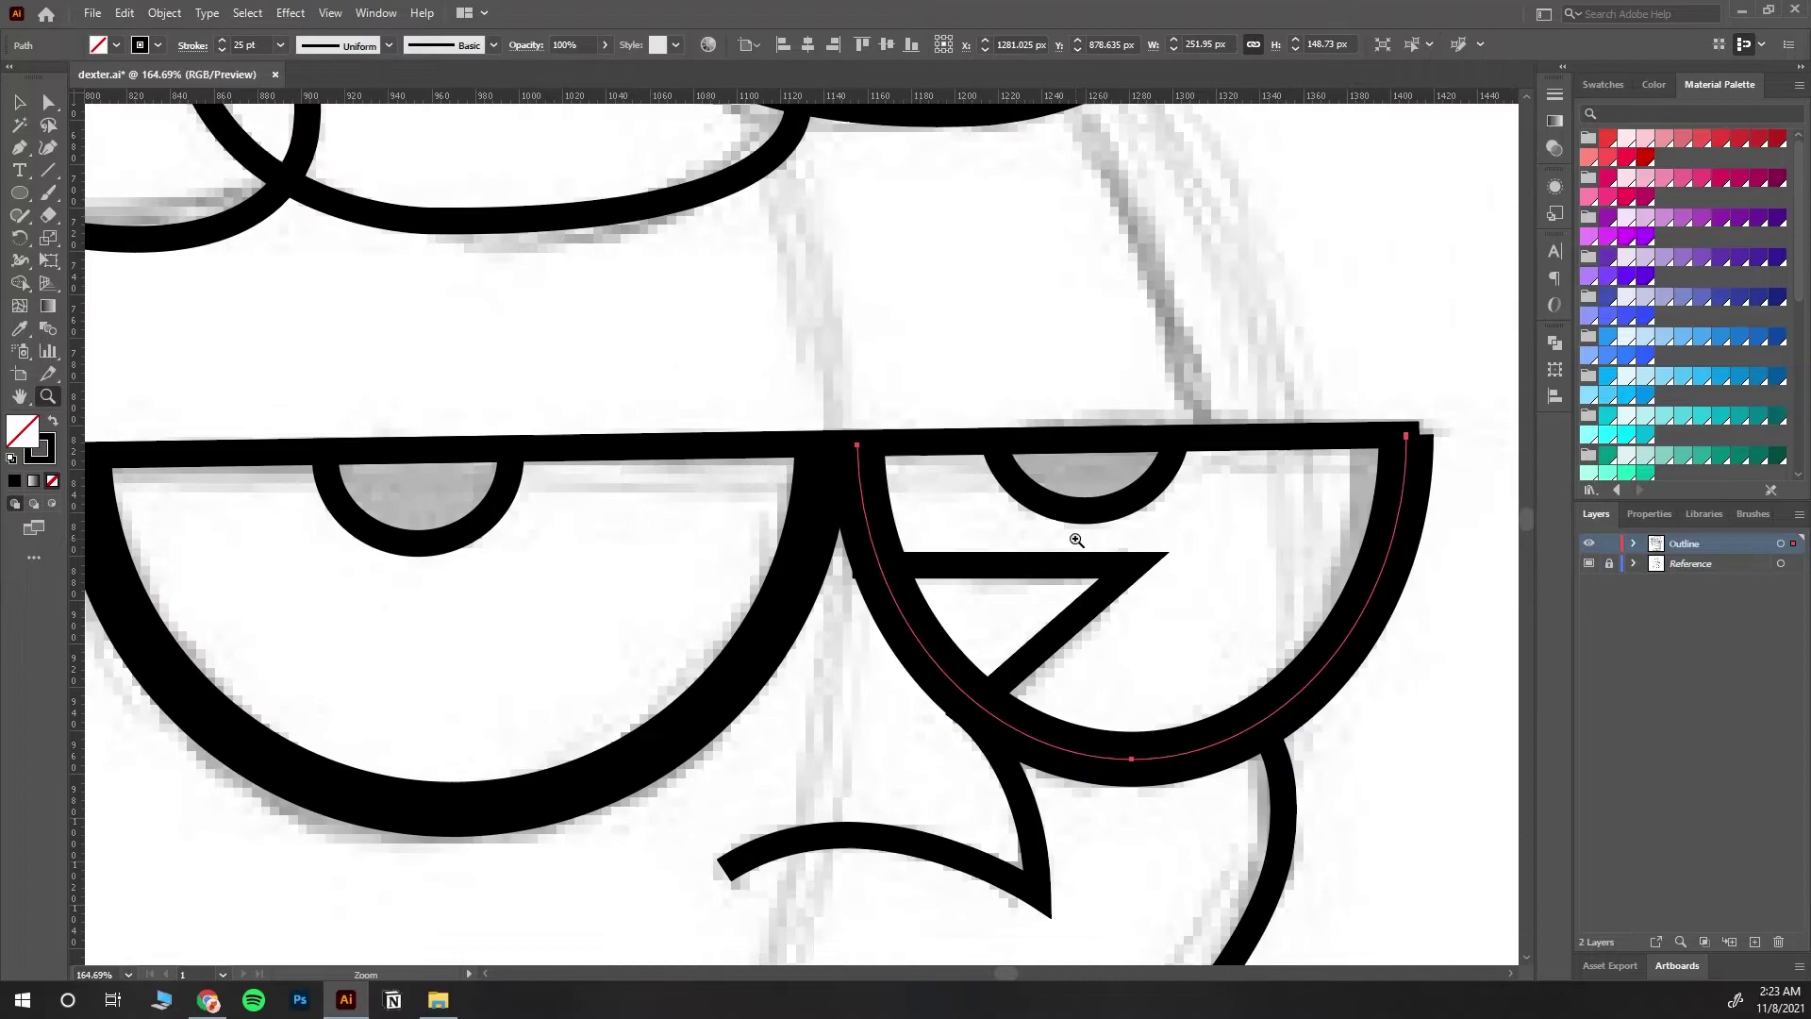
pyautogui.press('v')
pyautogui.moveTo(1408, 596); pyautogui.dragTo(1391, 593)
pyautogui.click(1466, 525)
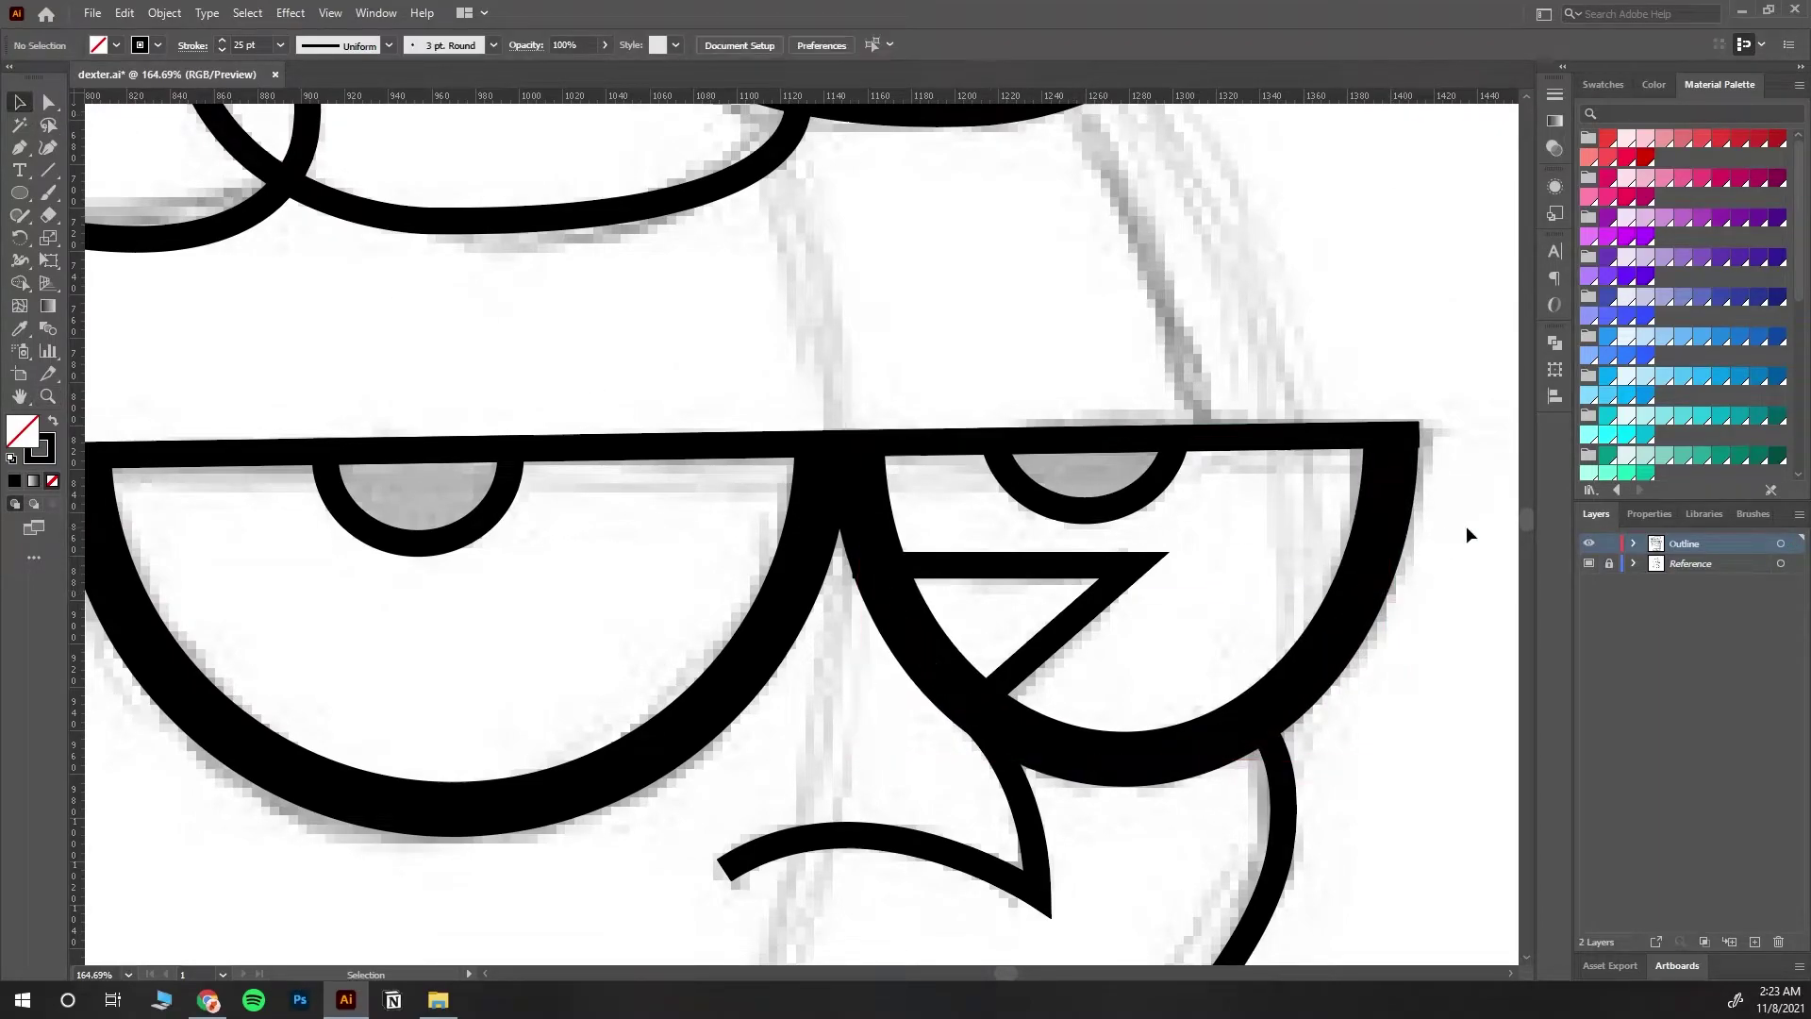
# Step: Expand the strokes of both lenses, the eye line, the far pupil, the nose and the adjoining face outline into filled shapes
pyautogui.moveTo(772, 371); pyautogui.dragTo(1407, 825)
pyautogui.click(164, 12)
pyautogui.click(184, 239)
pyautogui.click(890, 623)
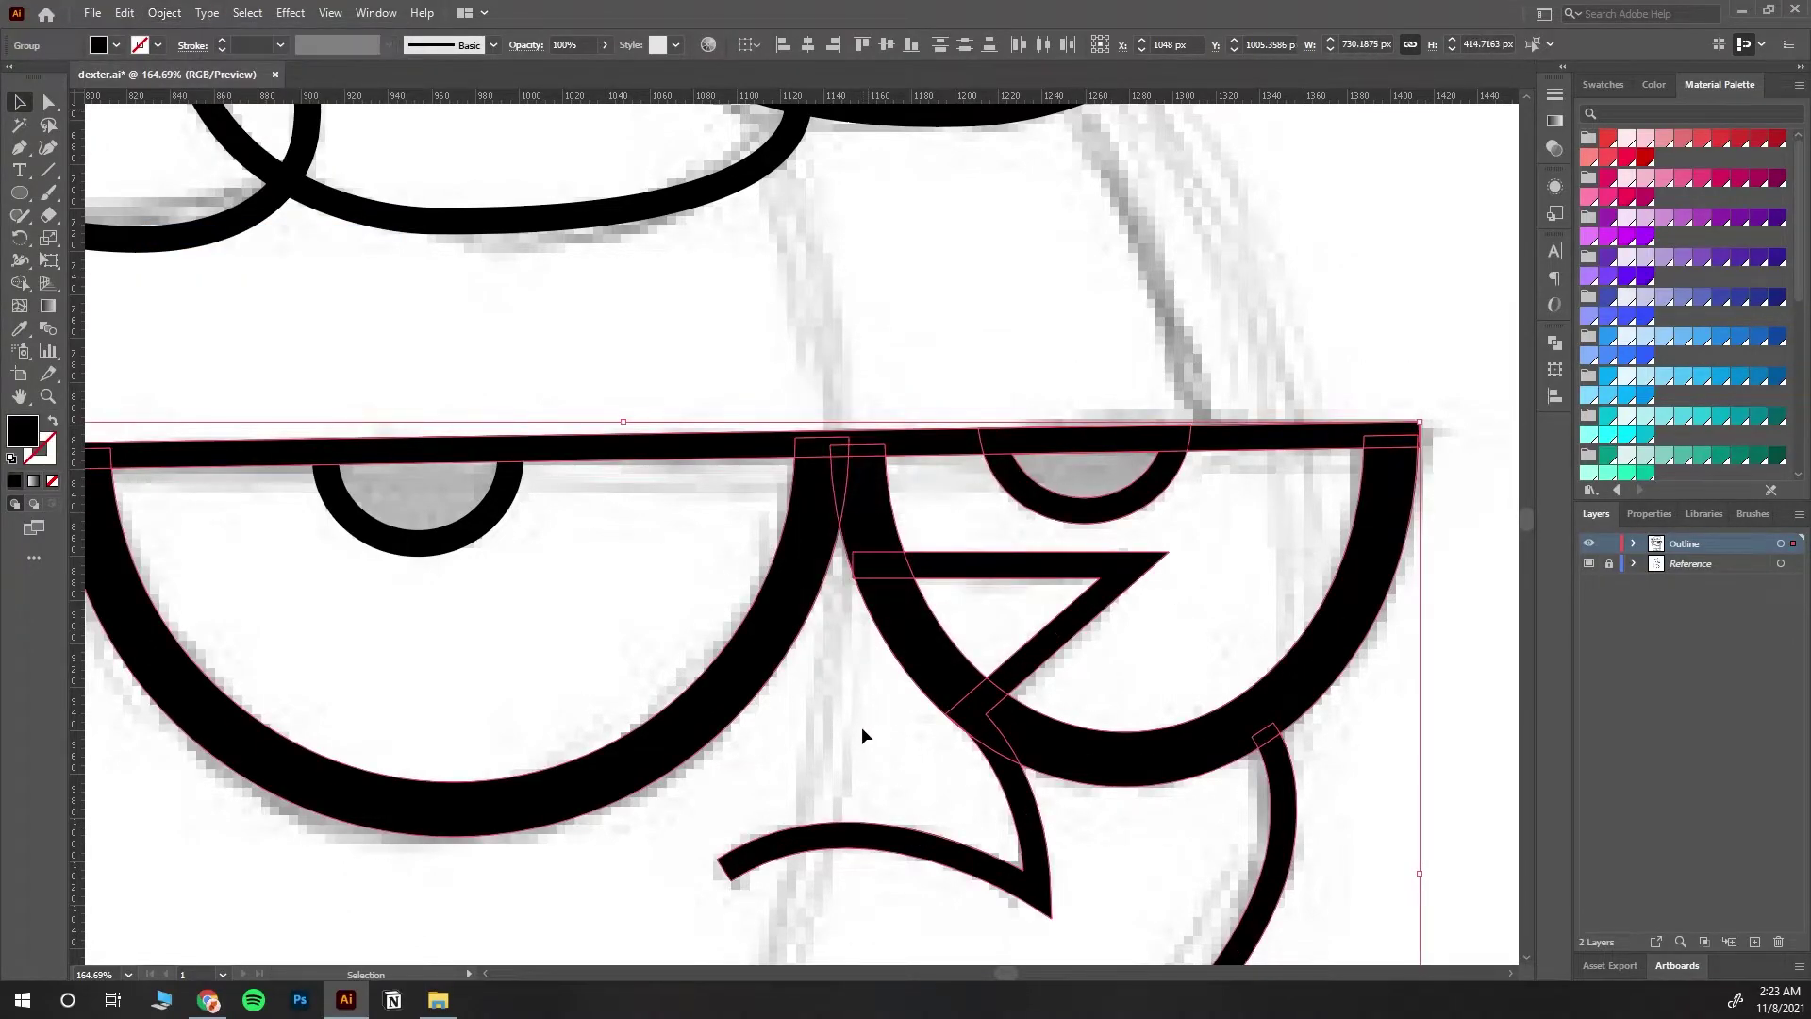
# Step: Remove the far lens section that crosses the nose with the Shape Builder tool, leaving clean joins at both nose corners
pyautogui.press('z')
pyautogui.moveTo(978, 634); pyautogui.dragTo(1105, 736)
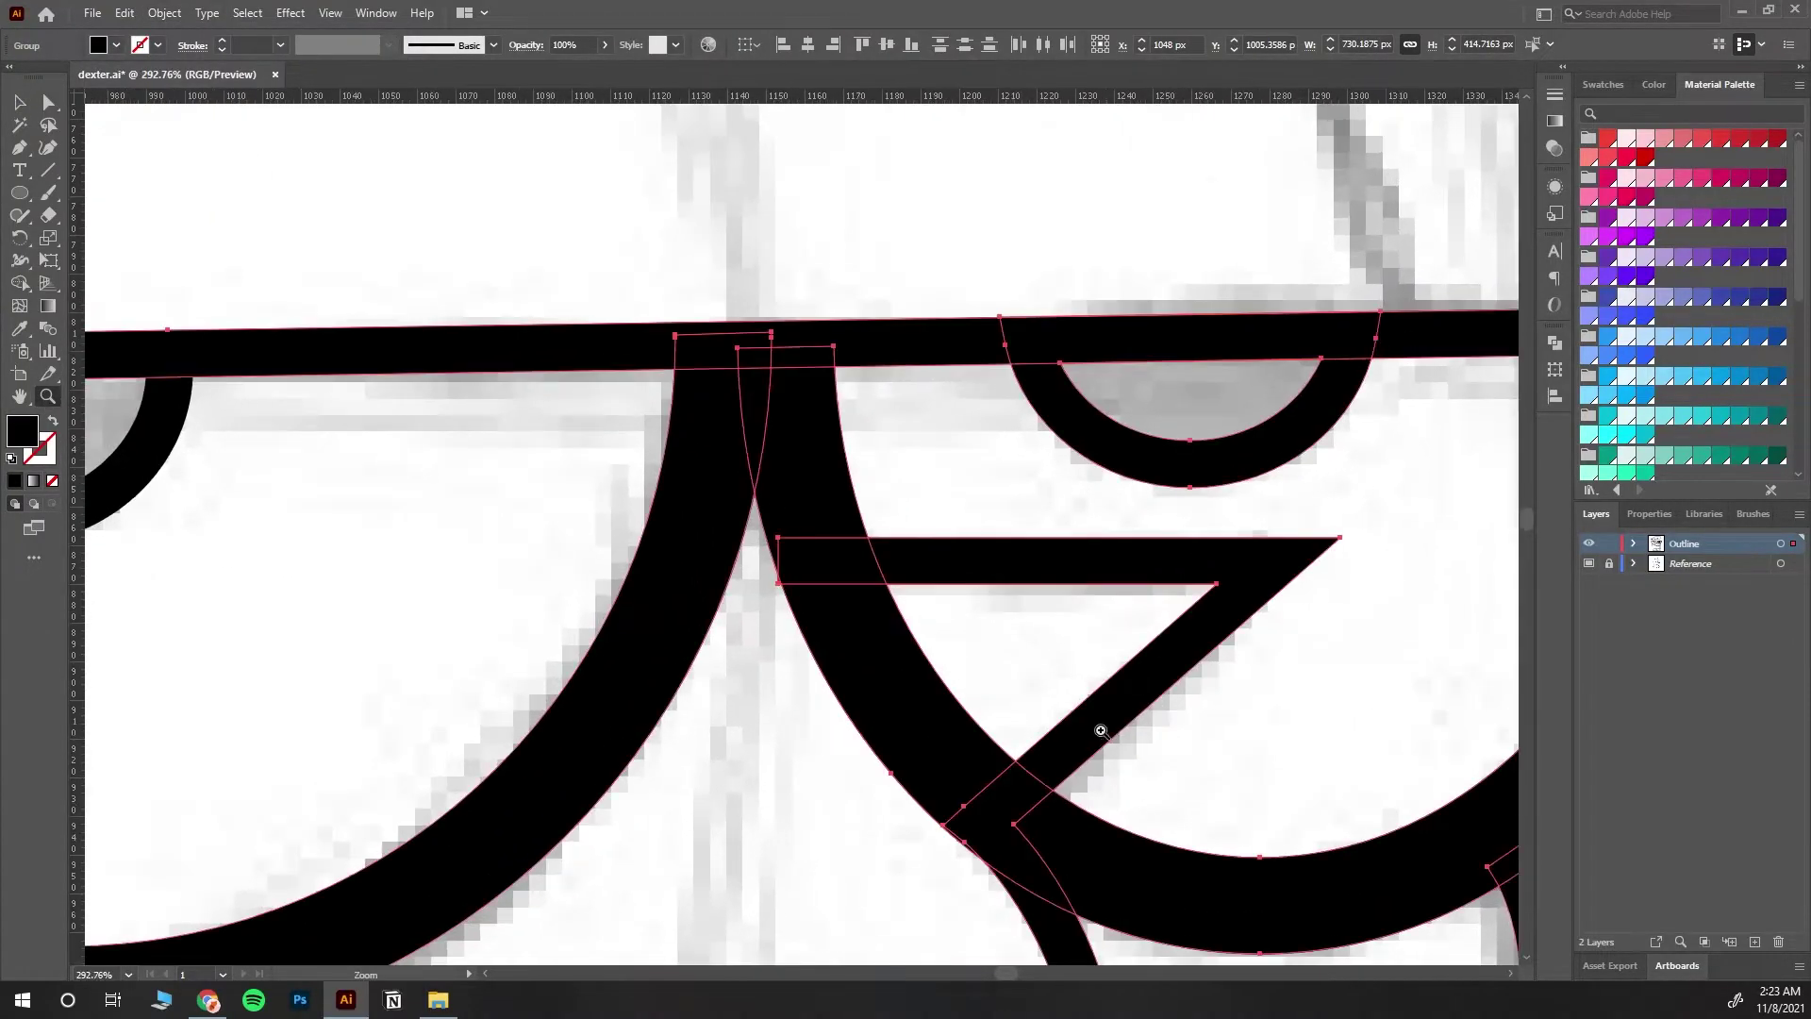
pyautogui.keyDown('alt'); pyautogui.click(892, 705); pyautogui.keyUp('alt')
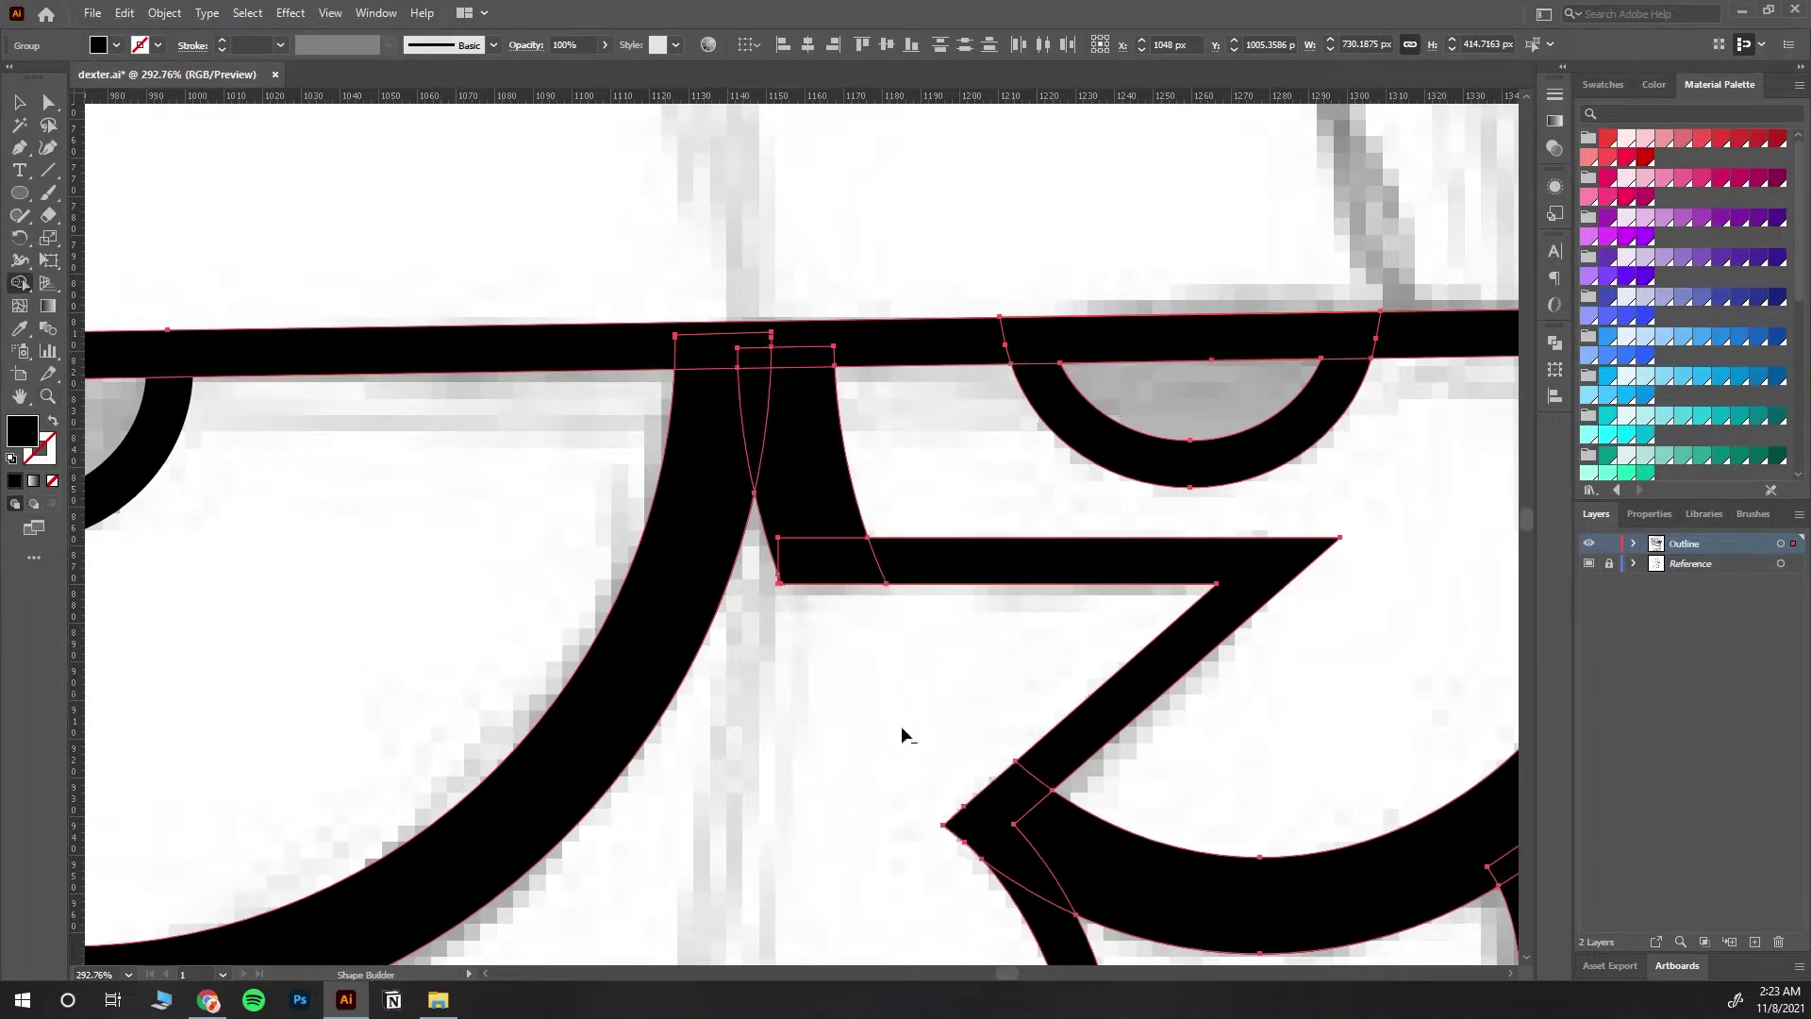
pyautogui.click(51, 391)
pyautogui.moveTo(877, 579); pyautogui.dragTo(1135, 767)
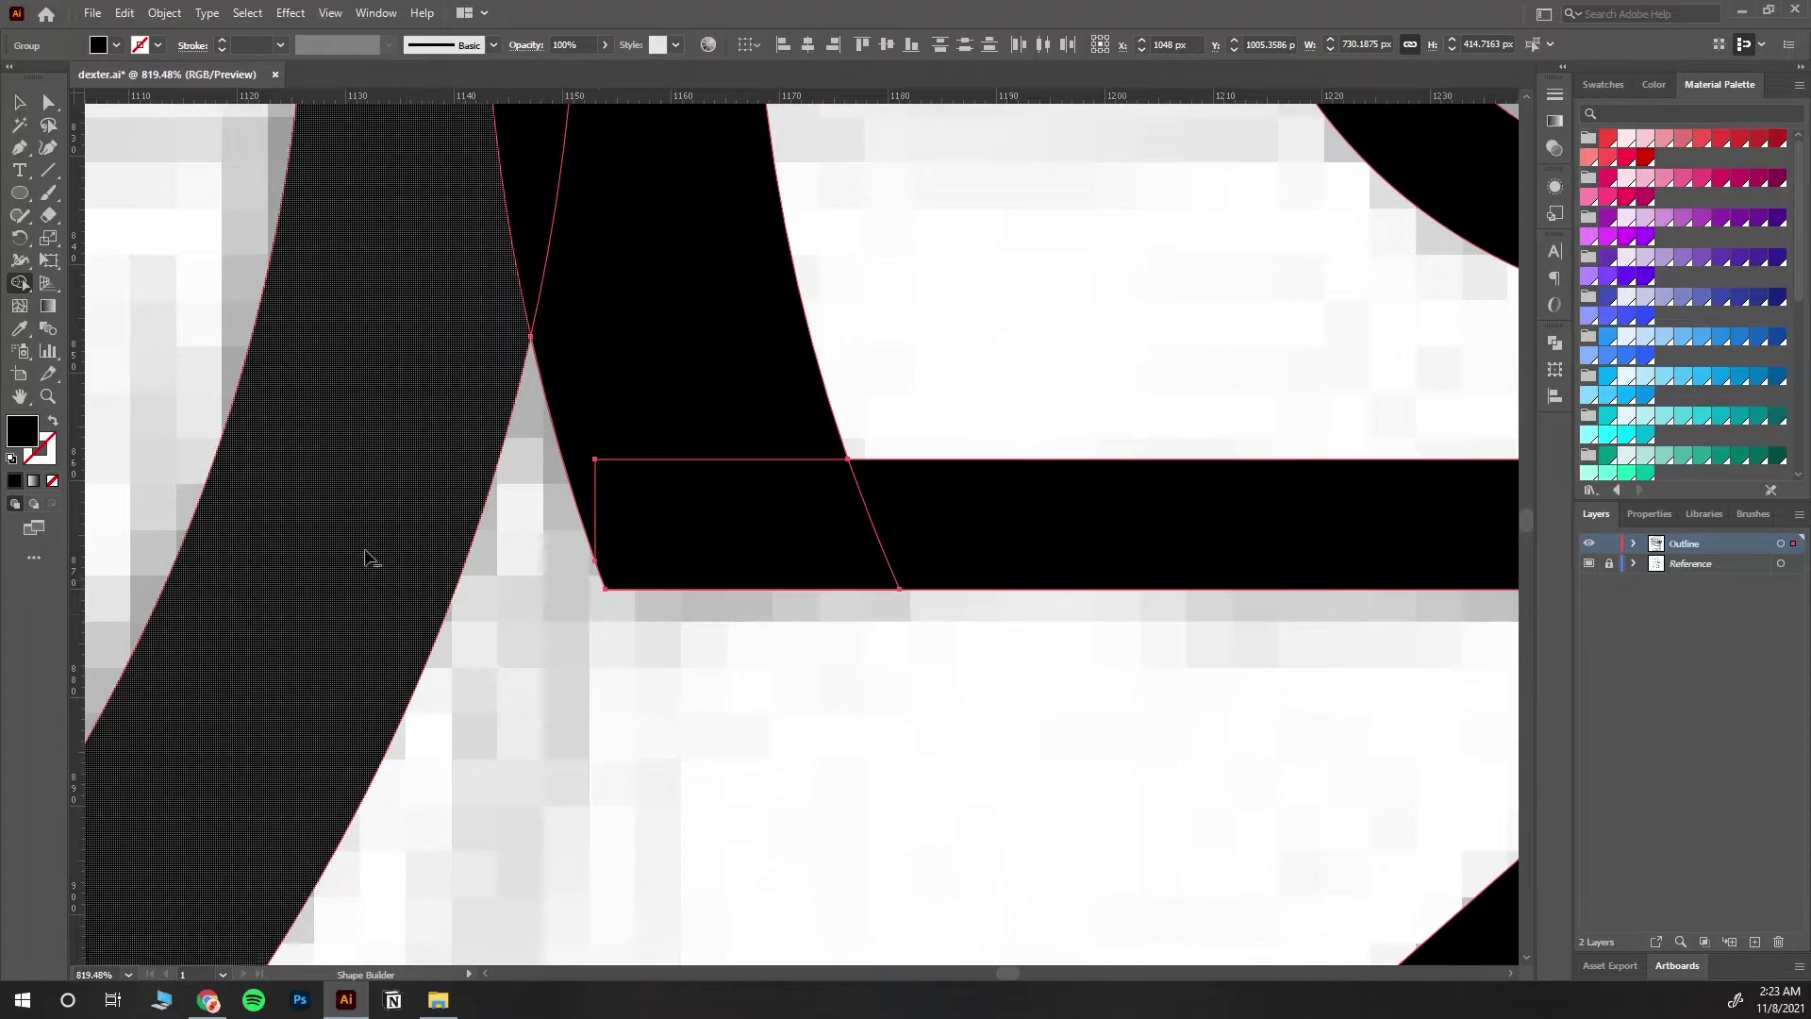
pyautogui.click(48, 396)
pyautogui.moveTo(978, 725); pyautogui.dragTo(625, 385)
pyautogui.scroll(-5, 1229, 784)
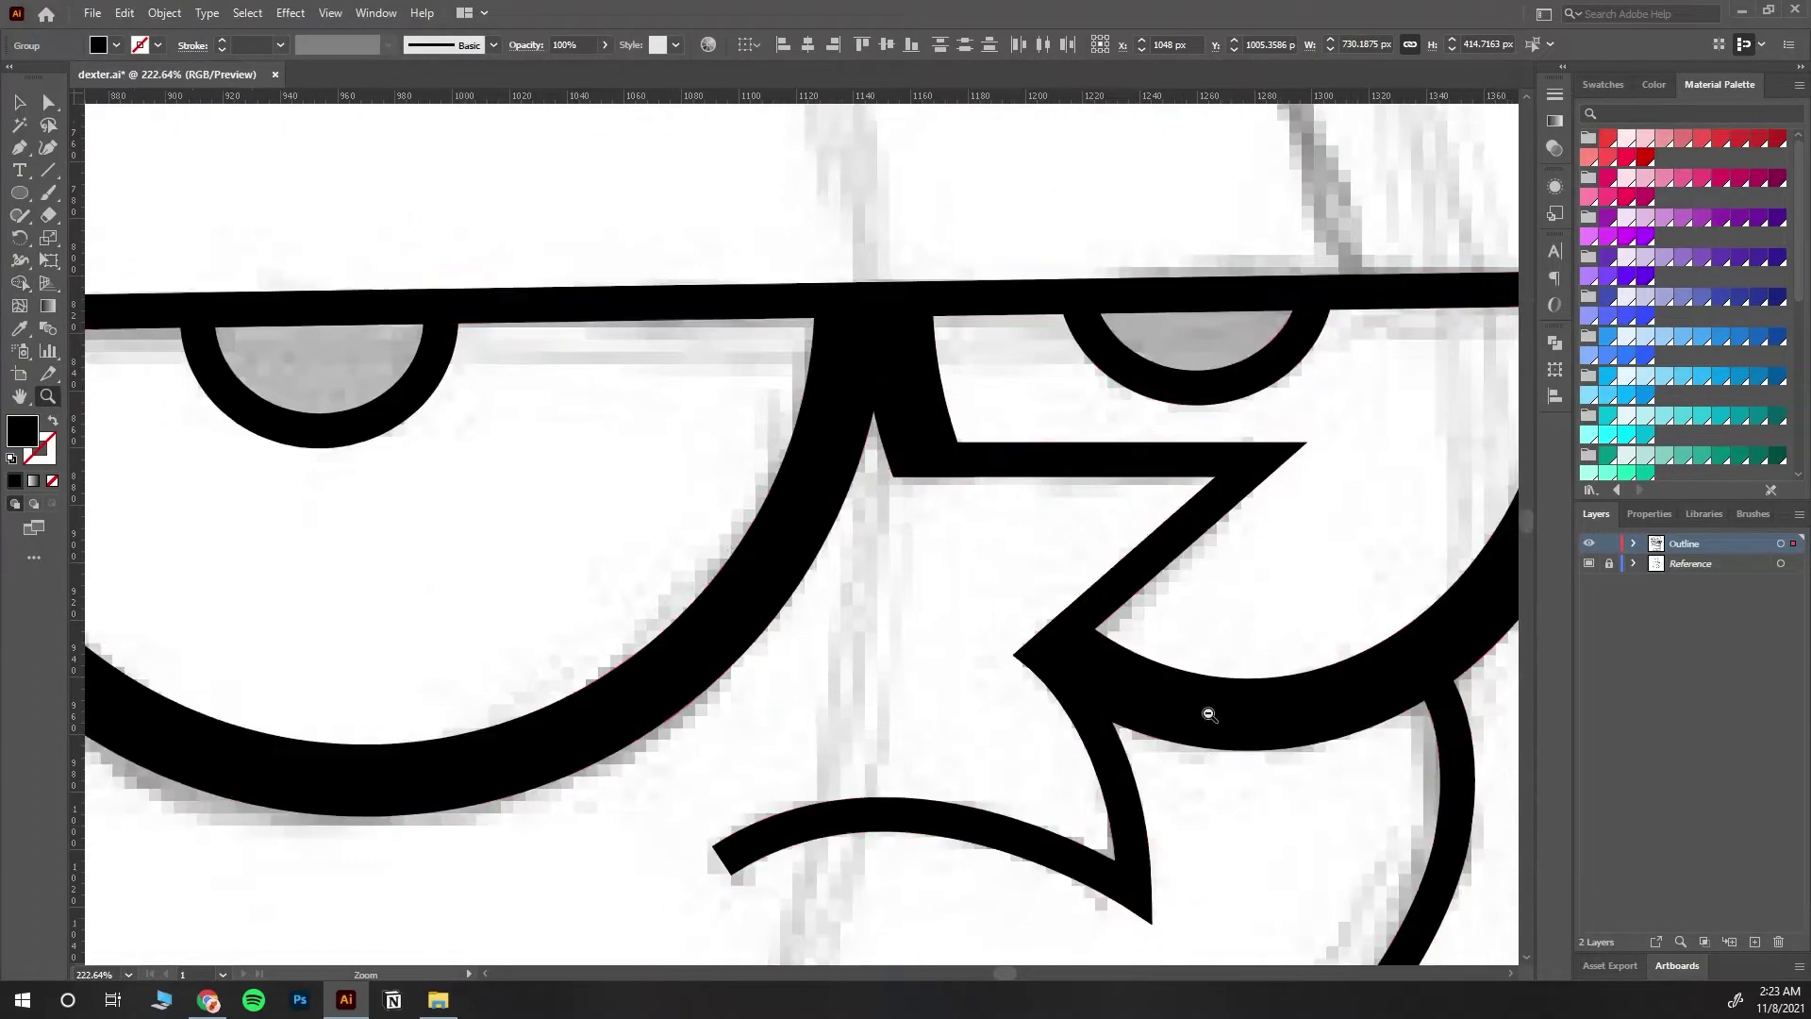
pyautogui.moveTo(1233, 742); pyautogui.dragTo(314, 427)
pyautogui.click(25, 109)
pyautogui.click(149, 437)
# Step: Draw a curved 12 pt forehead line from the hair's lower edge to the eye line with the Pen tool
pyautogui.click(23, 396)
pyautogui.moveTo(1317, 638); pyautogui.dragTo(917, 454)
pyautogui.moveTo(866, 269); pyautogui.dragTo(1012, 429)
pyautogui.click(21, 148)
pyautogui.click(221, 41)
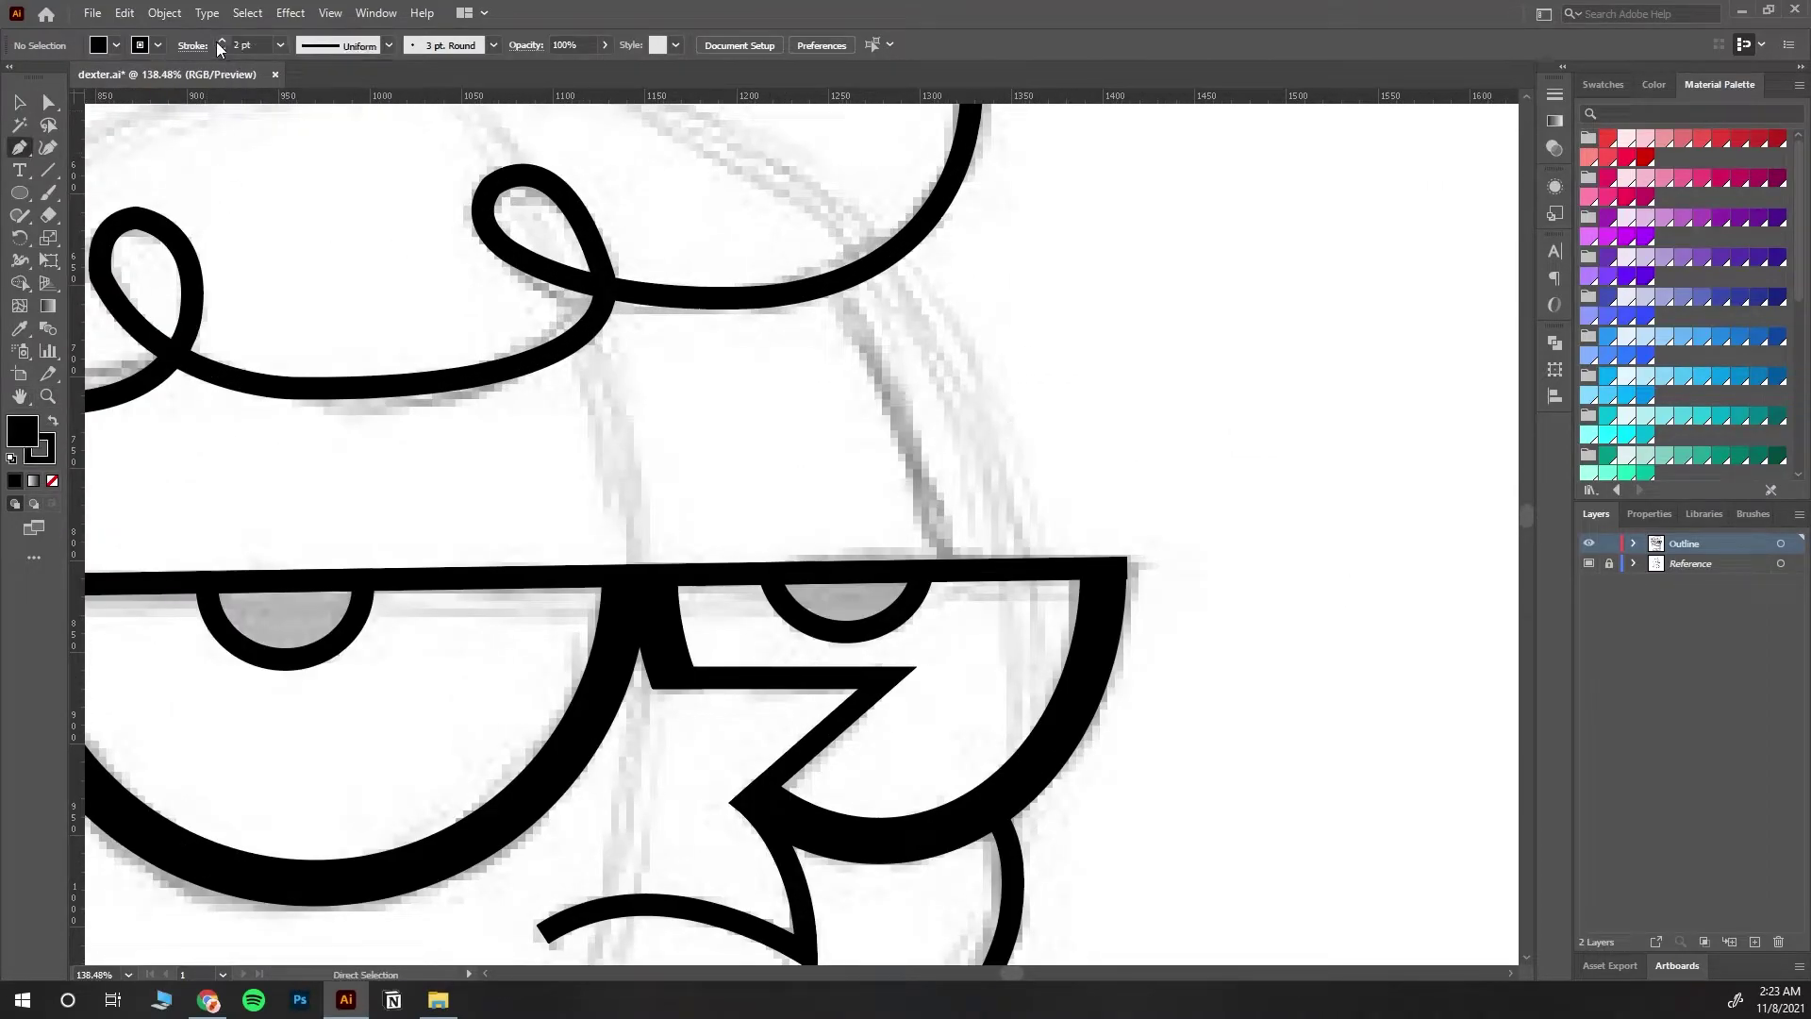
pyautogui.doubleClick(239, 43)
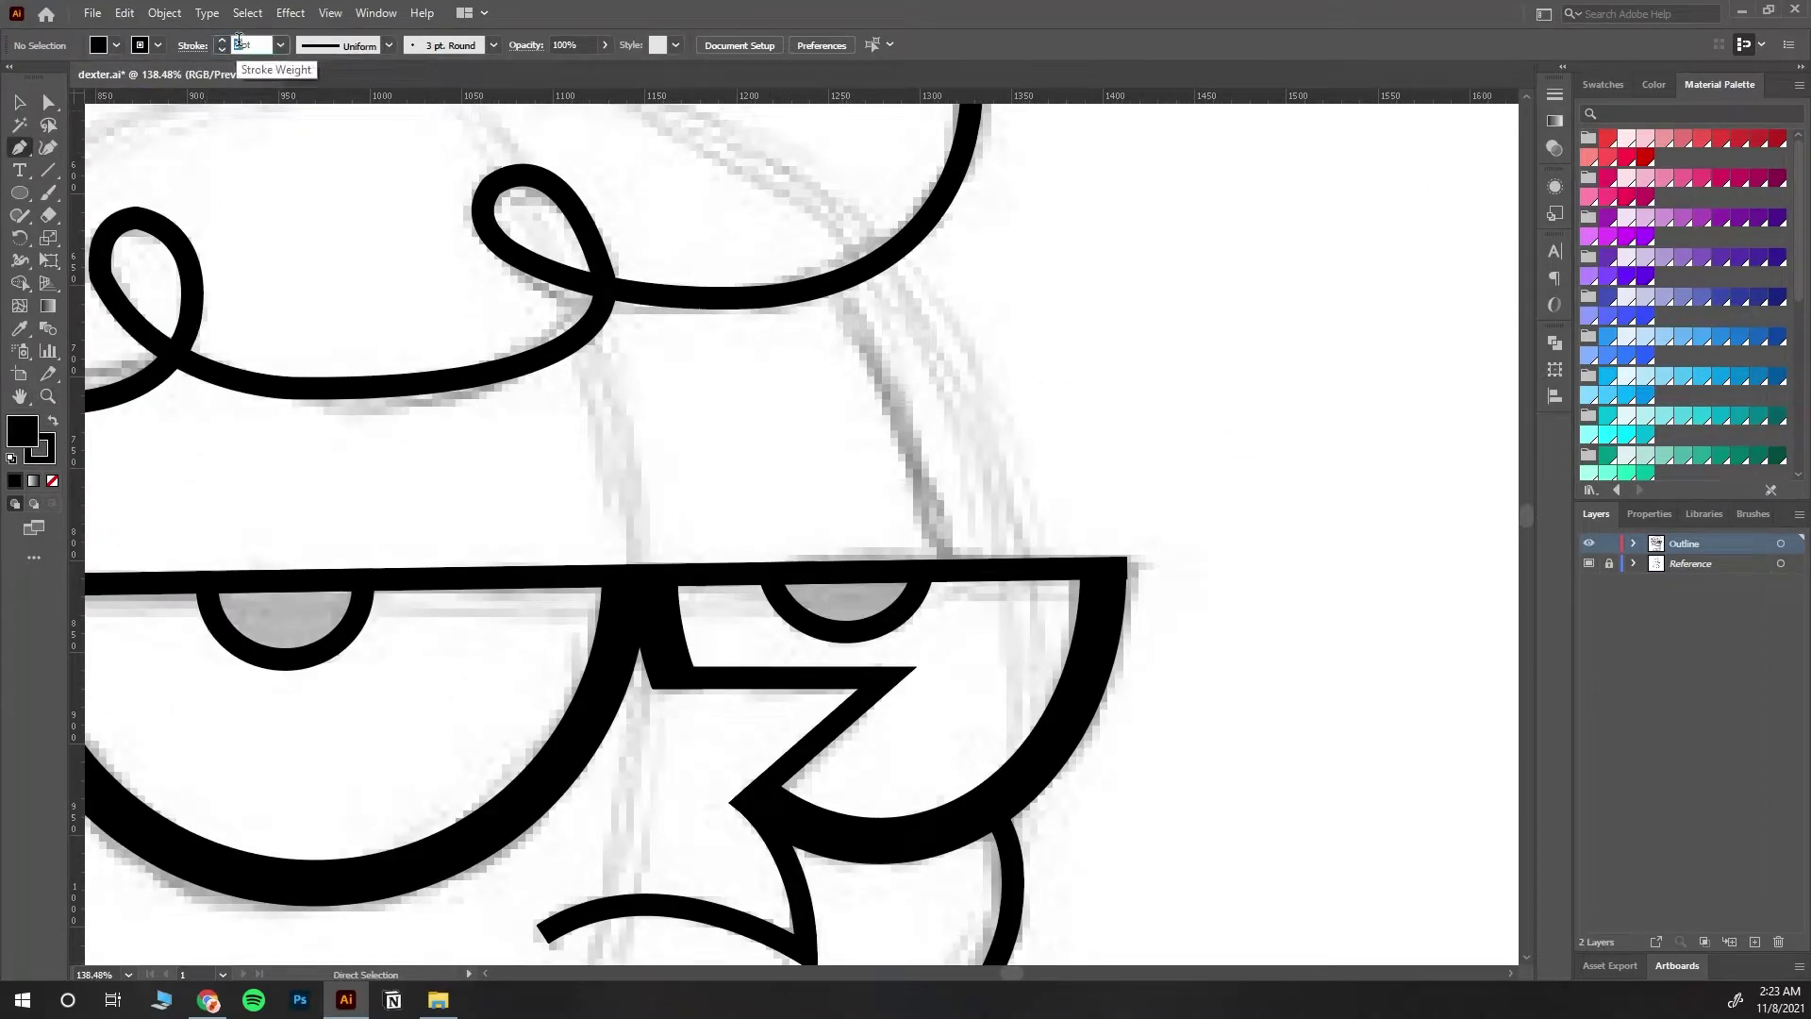
pyautogui.click(823, 284)
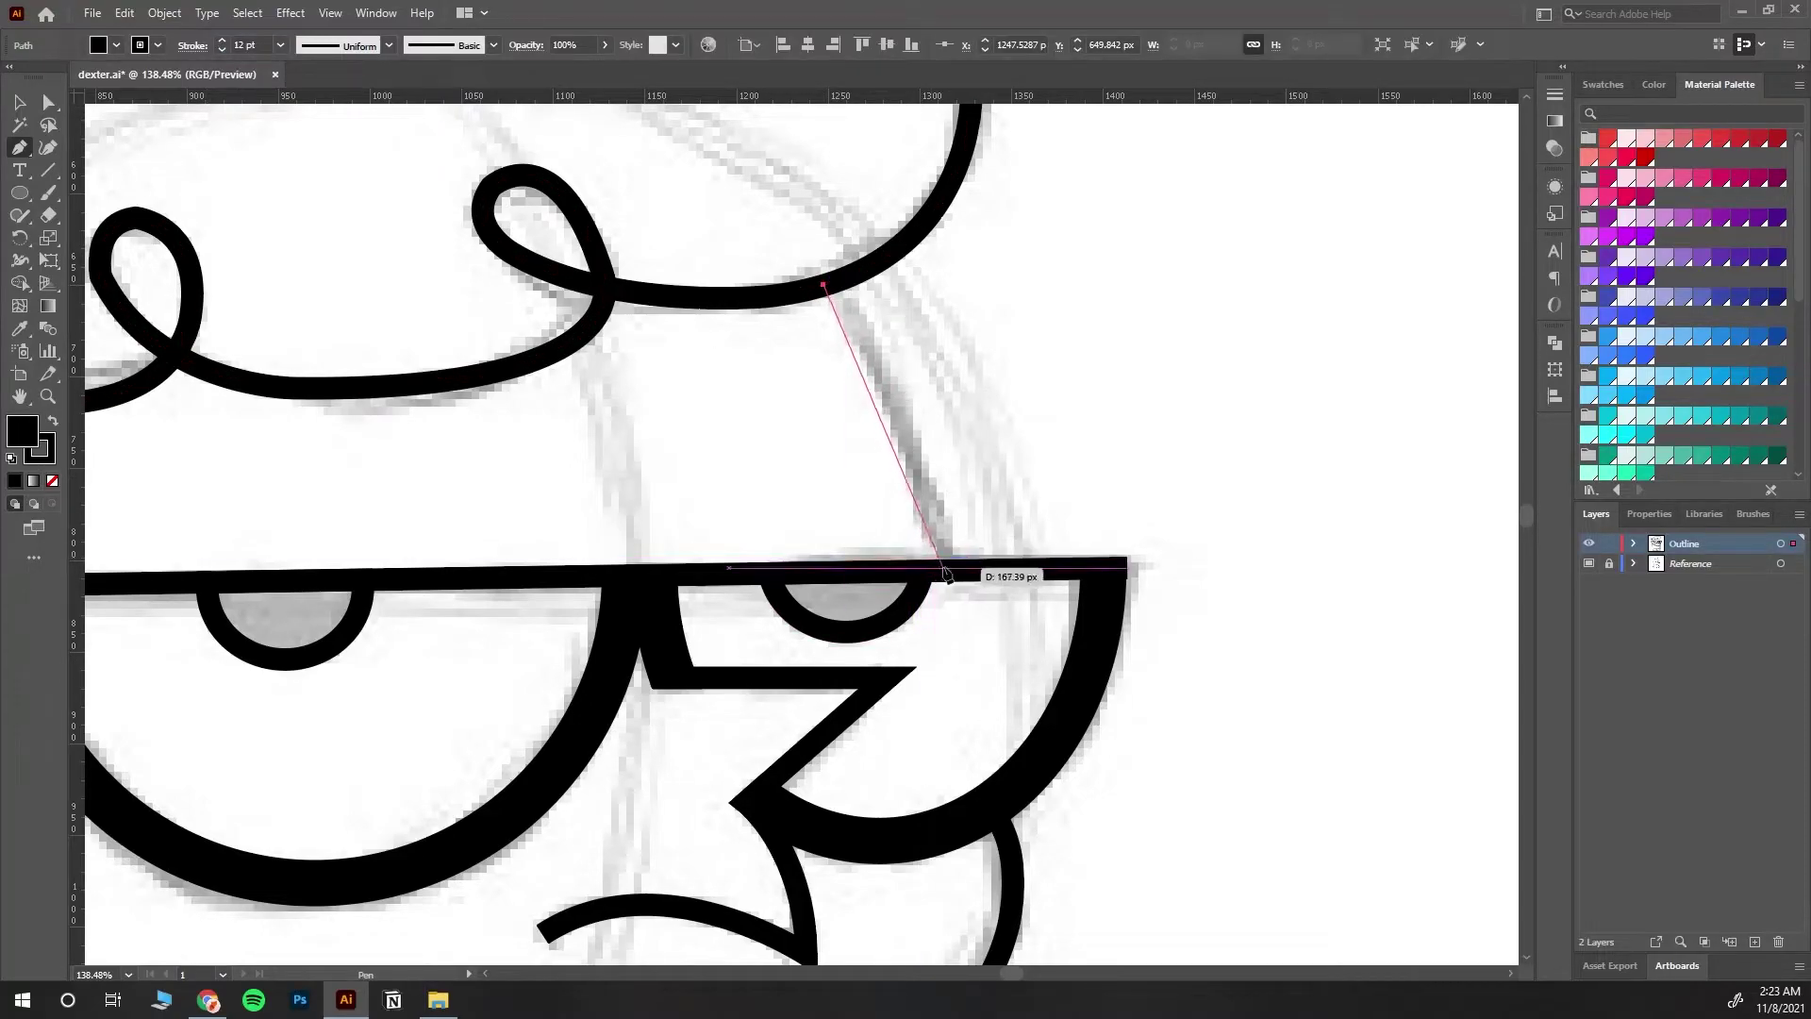
pyautogui.moveTo(944, 567); pyautogui.dragTo(948, 696)
pyautogui.click(18, 101)
pyautogui.click(959, 492)
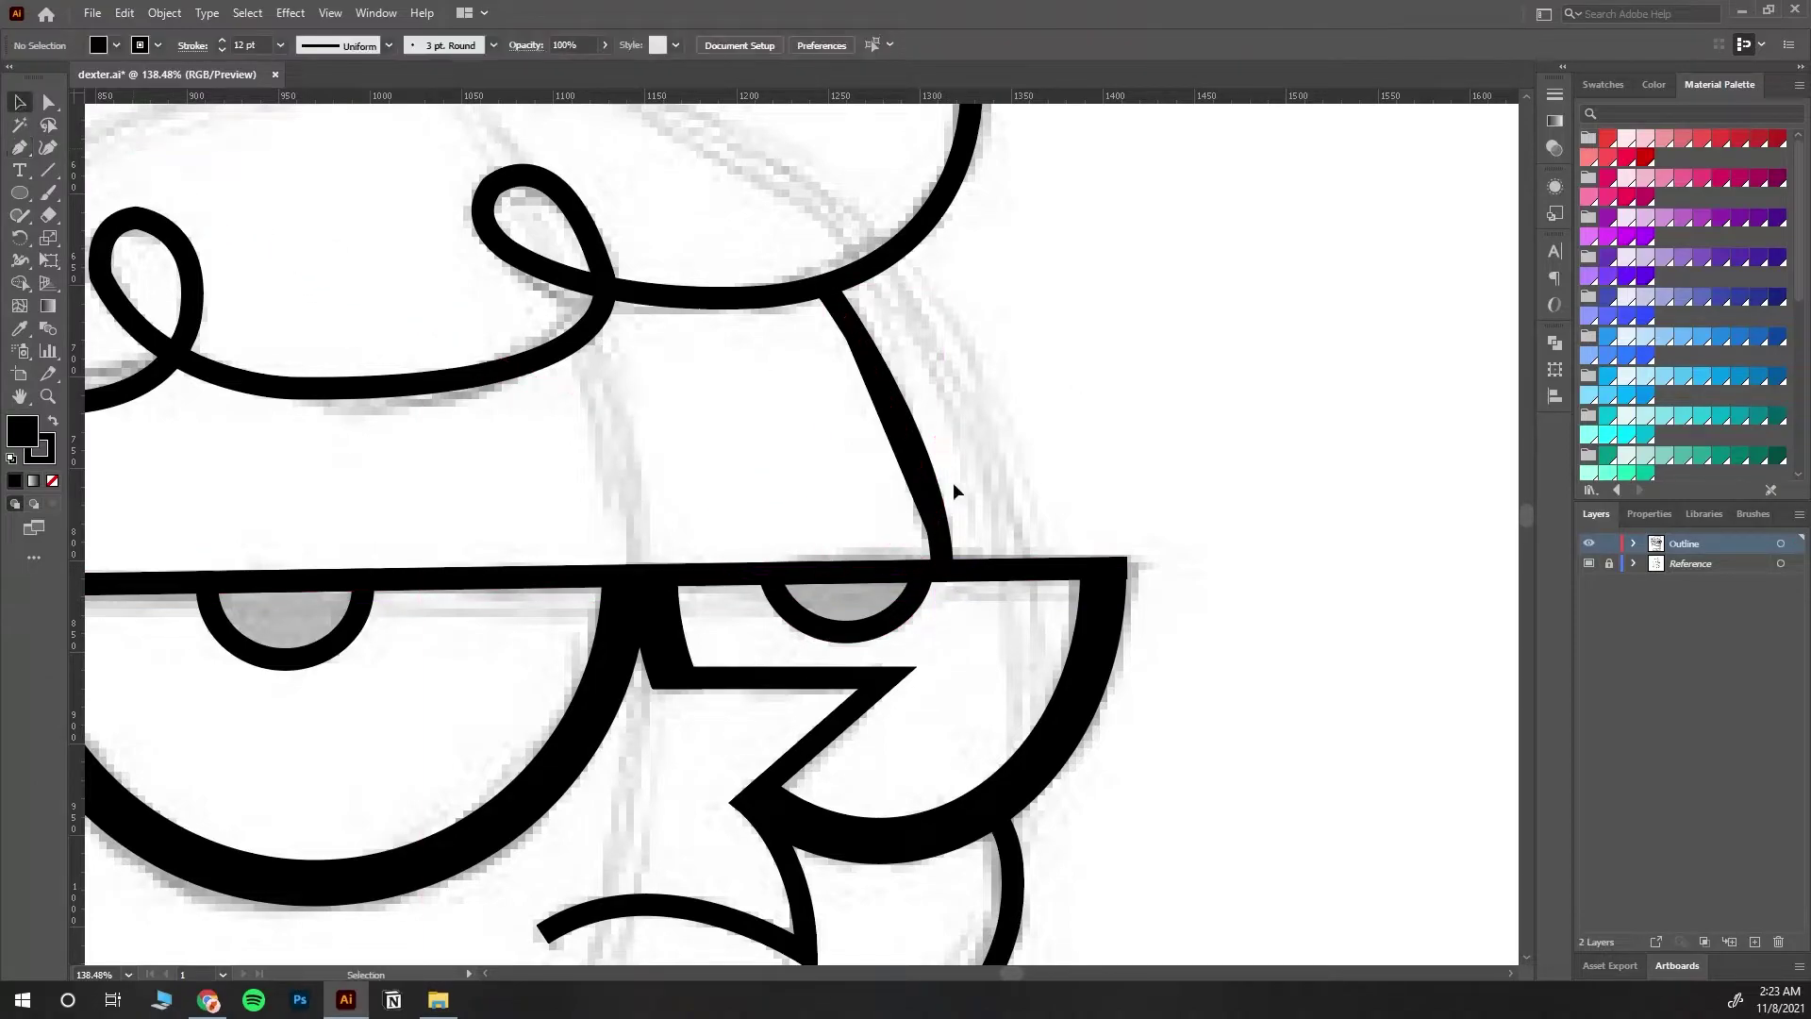
# Step: Set the forehead line's fill to none so that only its stroke remains
pyautogui.moveTo(925, 489); pyautogui.dragTo(1053, 489)
pyautogui.hotkey('ctrl', 'z')
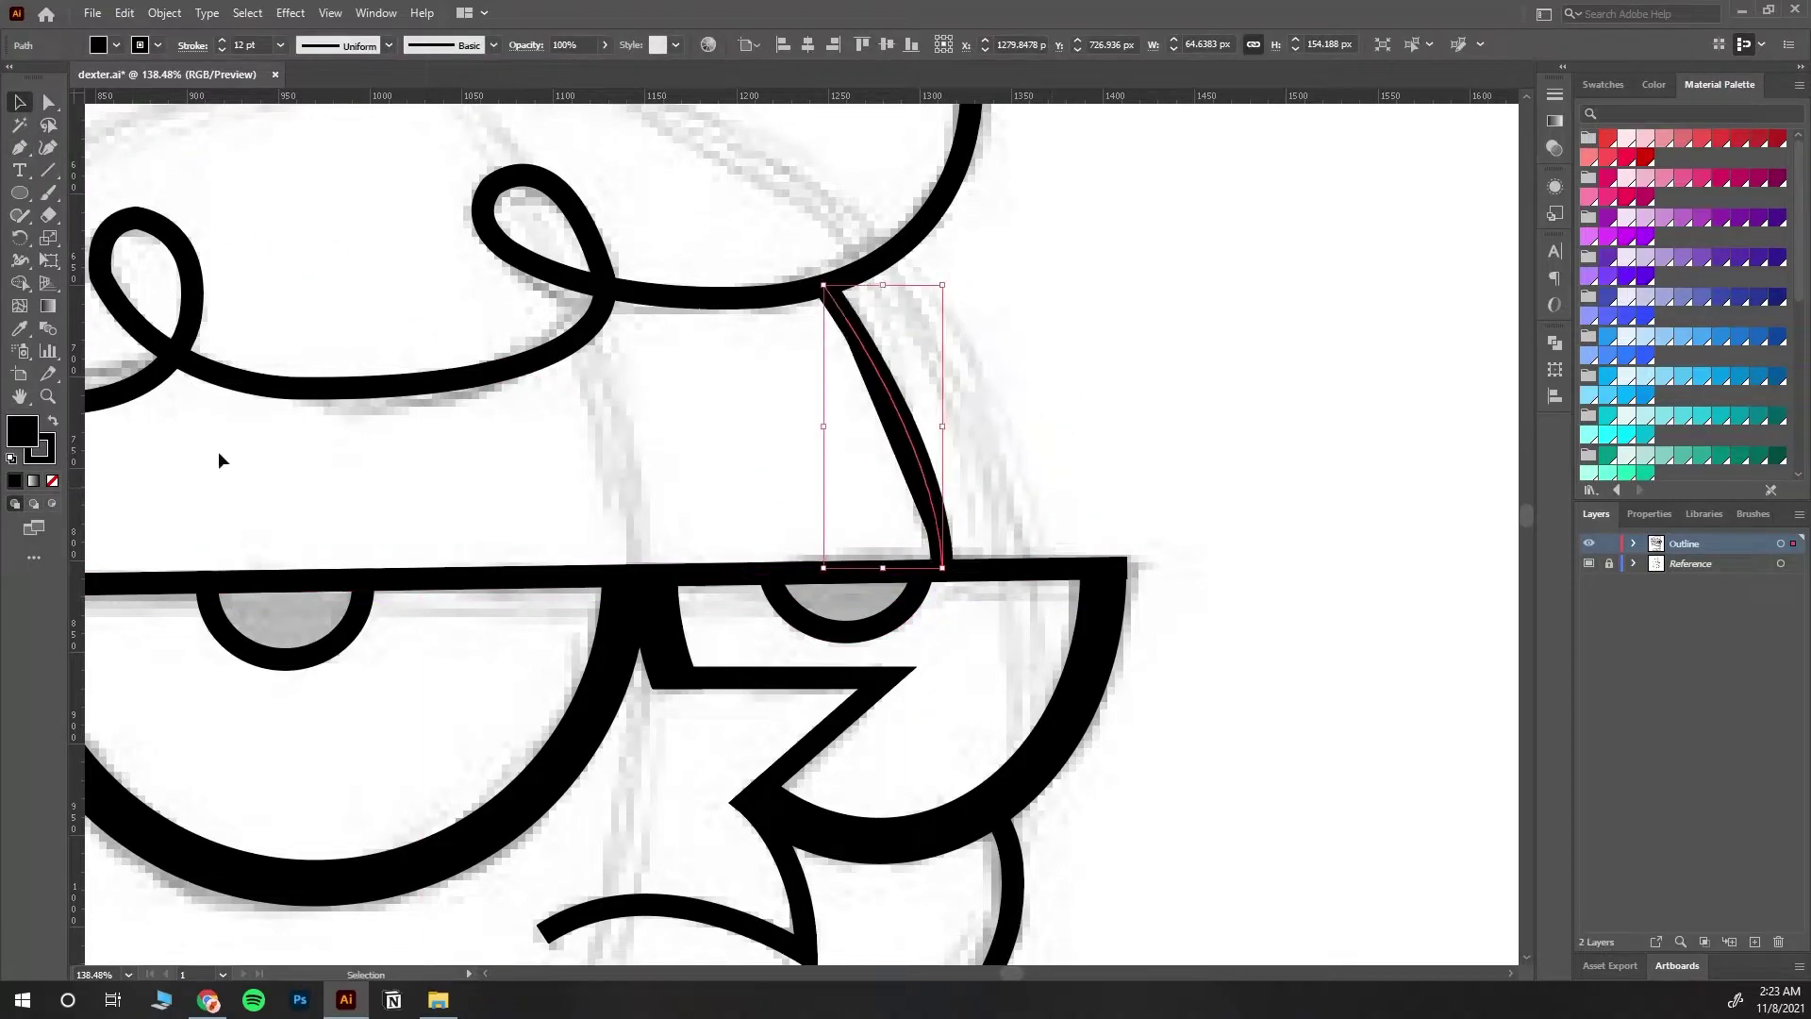
pyautogui.click(115, 45)
pyautogui.click(8, 77)
pyautogui.click(683, 460)
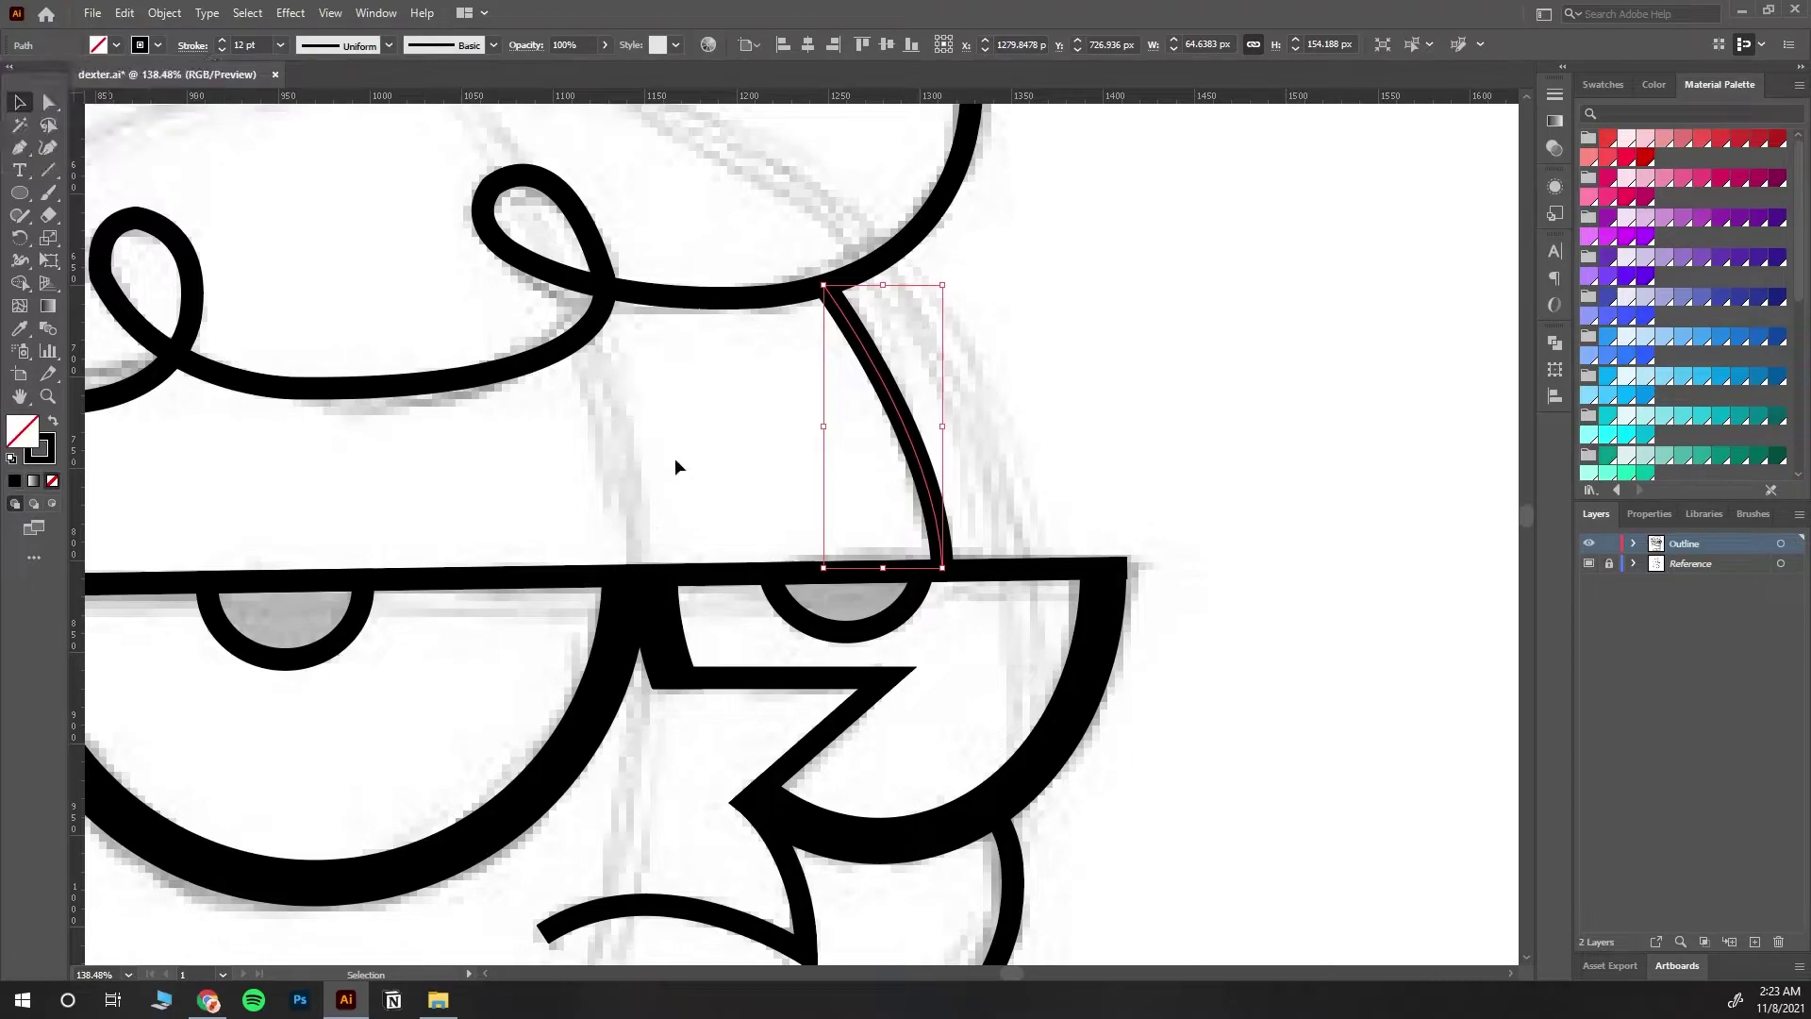
pyautogui.click(675, 457)
# Step: Adjust the forehead line's curvature with the Direct Selection tool to follow the sketched forehead more closely
pyautogui.click(49, 396)
pyautogui.moveTo(535, 767); pyautogui.dragTo(283, 388)
pyautogui.scroll(-9, 433, 654)
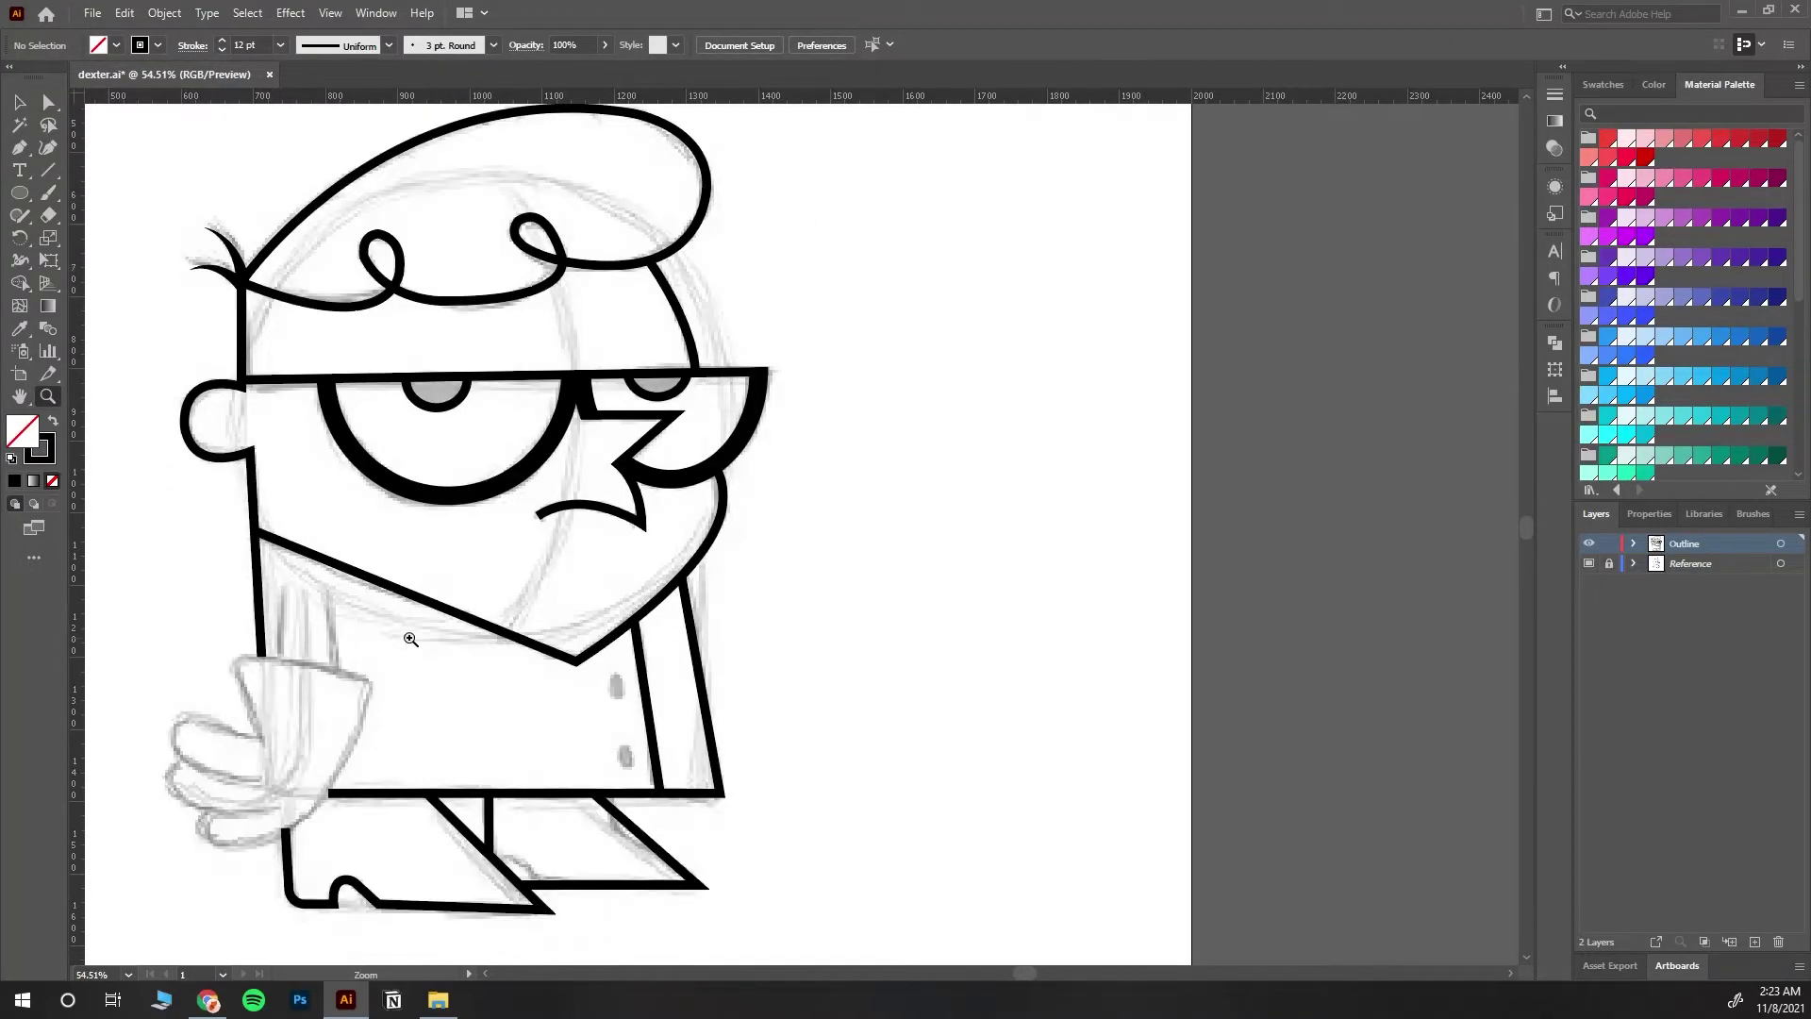
pyautogui.moveTo(230, 646); pyautogui.dragTo(276, 613)
pyautogui.scroll(3, 415, 481)
pyautogui.moveTo(641, 302); pyautogui.dragTo(754, 378)
pyautogui.click(49, 104)
pyautogui.click(865, 325)
pyautogui.moveTo(882, 317); pyautogui.dragTo(854, 303)
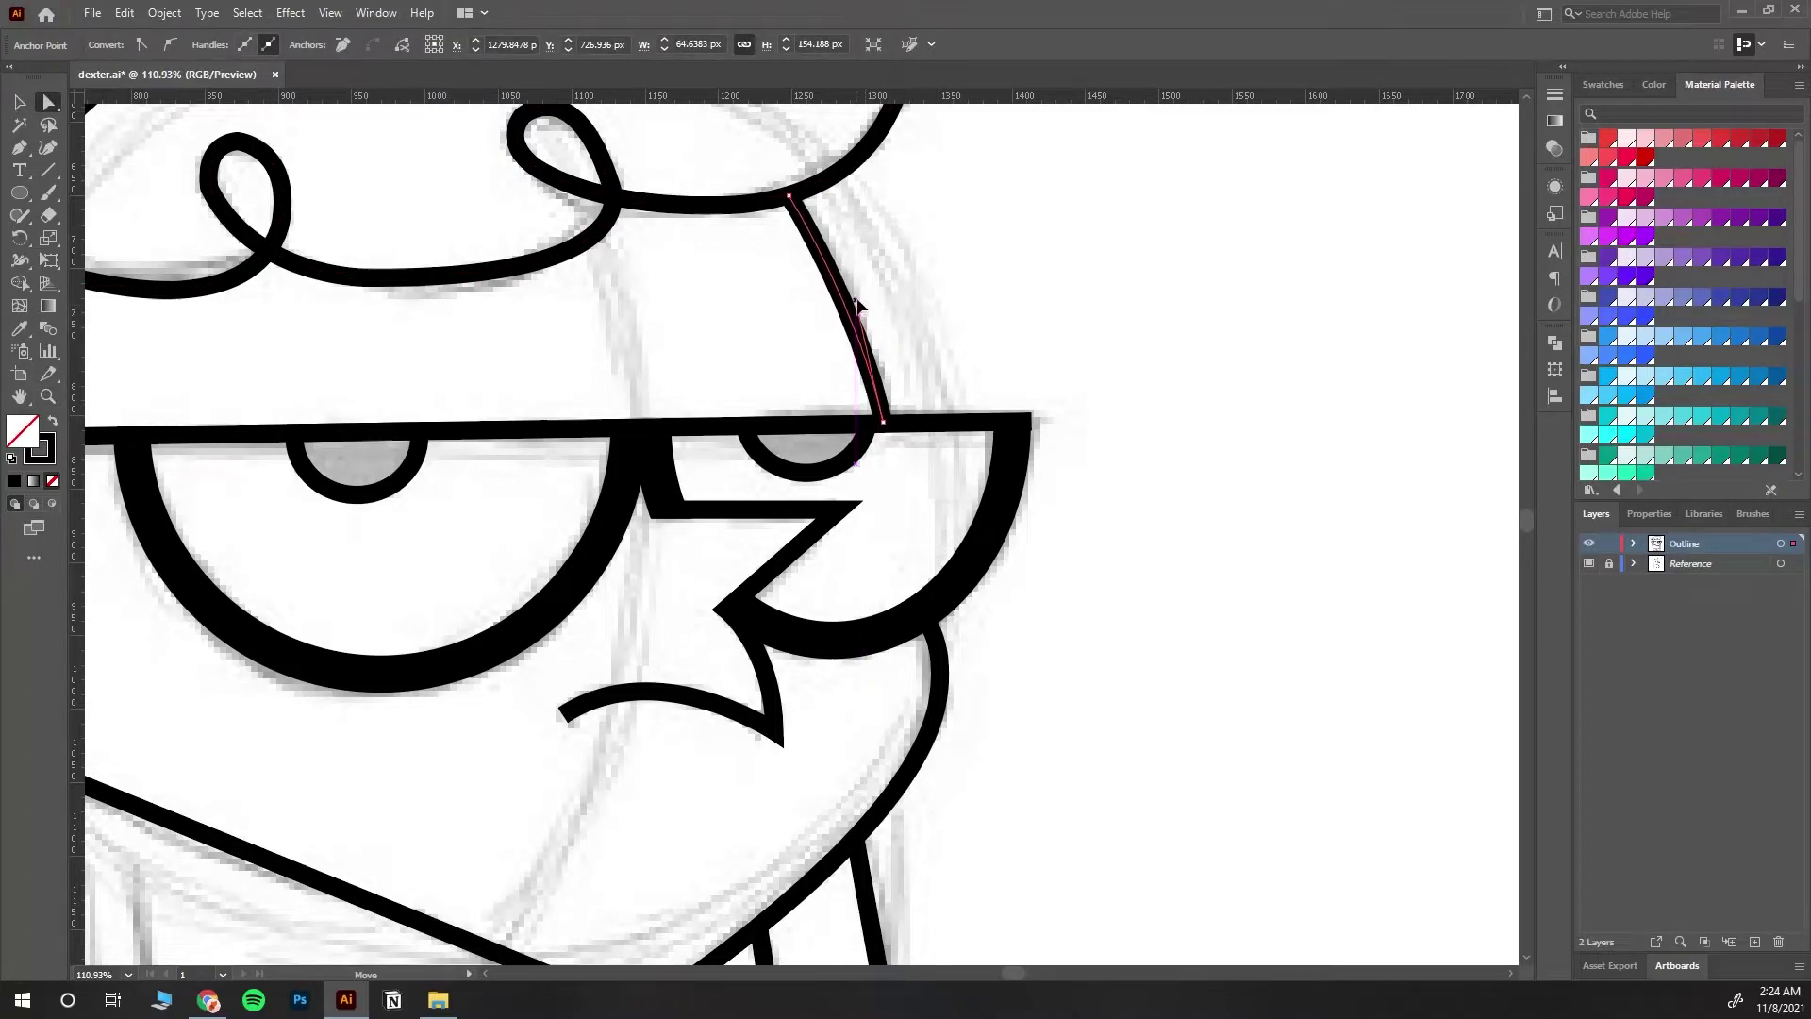
pyautogui.click(947, 304)
# Step: Trace the hand's uppermost finger as a rounded open outline beside the coat with the Pen tool
pyautogui.click(47, 396)
pyautogui.moveTo(368, 534); pyautogui.dragTo(84, 468)
pyautogui.moveTo(336, 694); pyautogui.dragTo(585, 387)
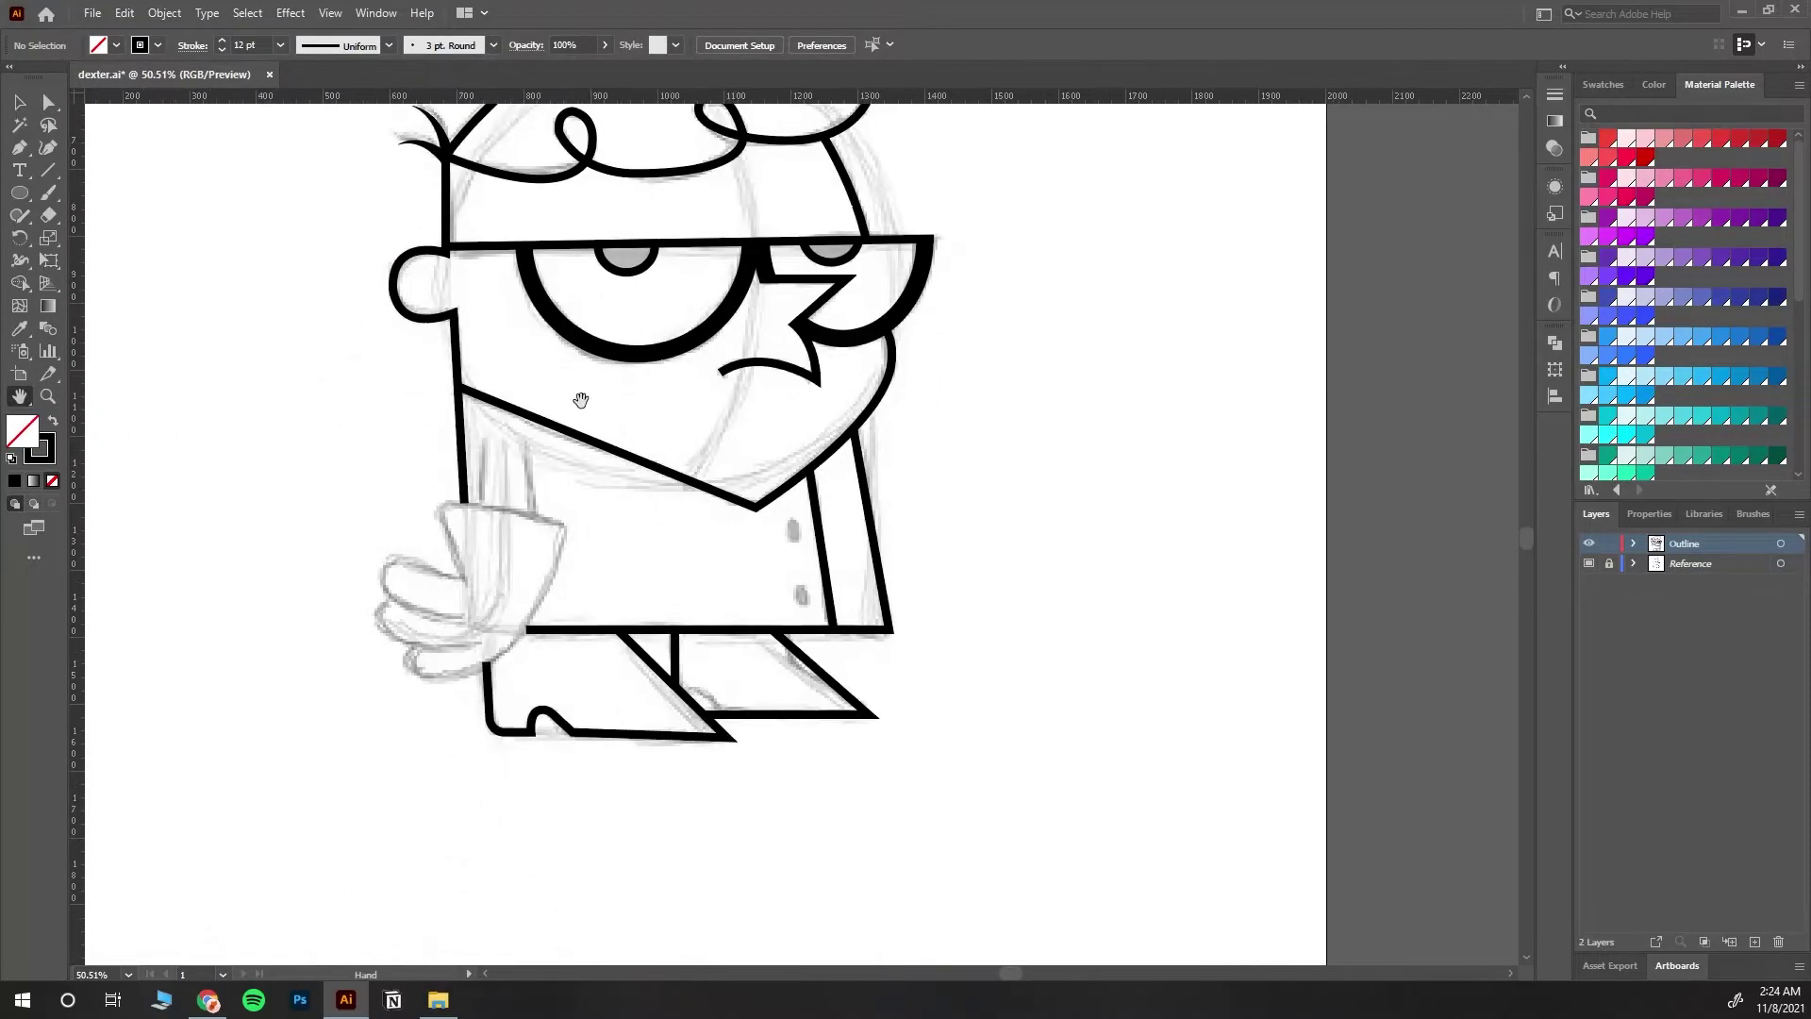
pyautogui.moveTo(514, 585); pyautogui.dragTo(514, 585)
pyautogui.moveTo(432, 492)
pyautogui.mouseDown()
pyautogui.moveTo(325, 453)
pyautogui.moveTo(281, 403)
pyautogui.mouseUp()
pyautogui.moveTo(316, 443)
pyautogui.mouseDown()
pyautogui.moveTo(283, 410)
pyautogui.moveTo(239, 496)
pyautogui.mouseUp()
pyautogui.click(256, 459)
pyautogui.moveTo(343, 571); pyautogui.dragTo(513, 557)
pyautogui.click(49, 101)
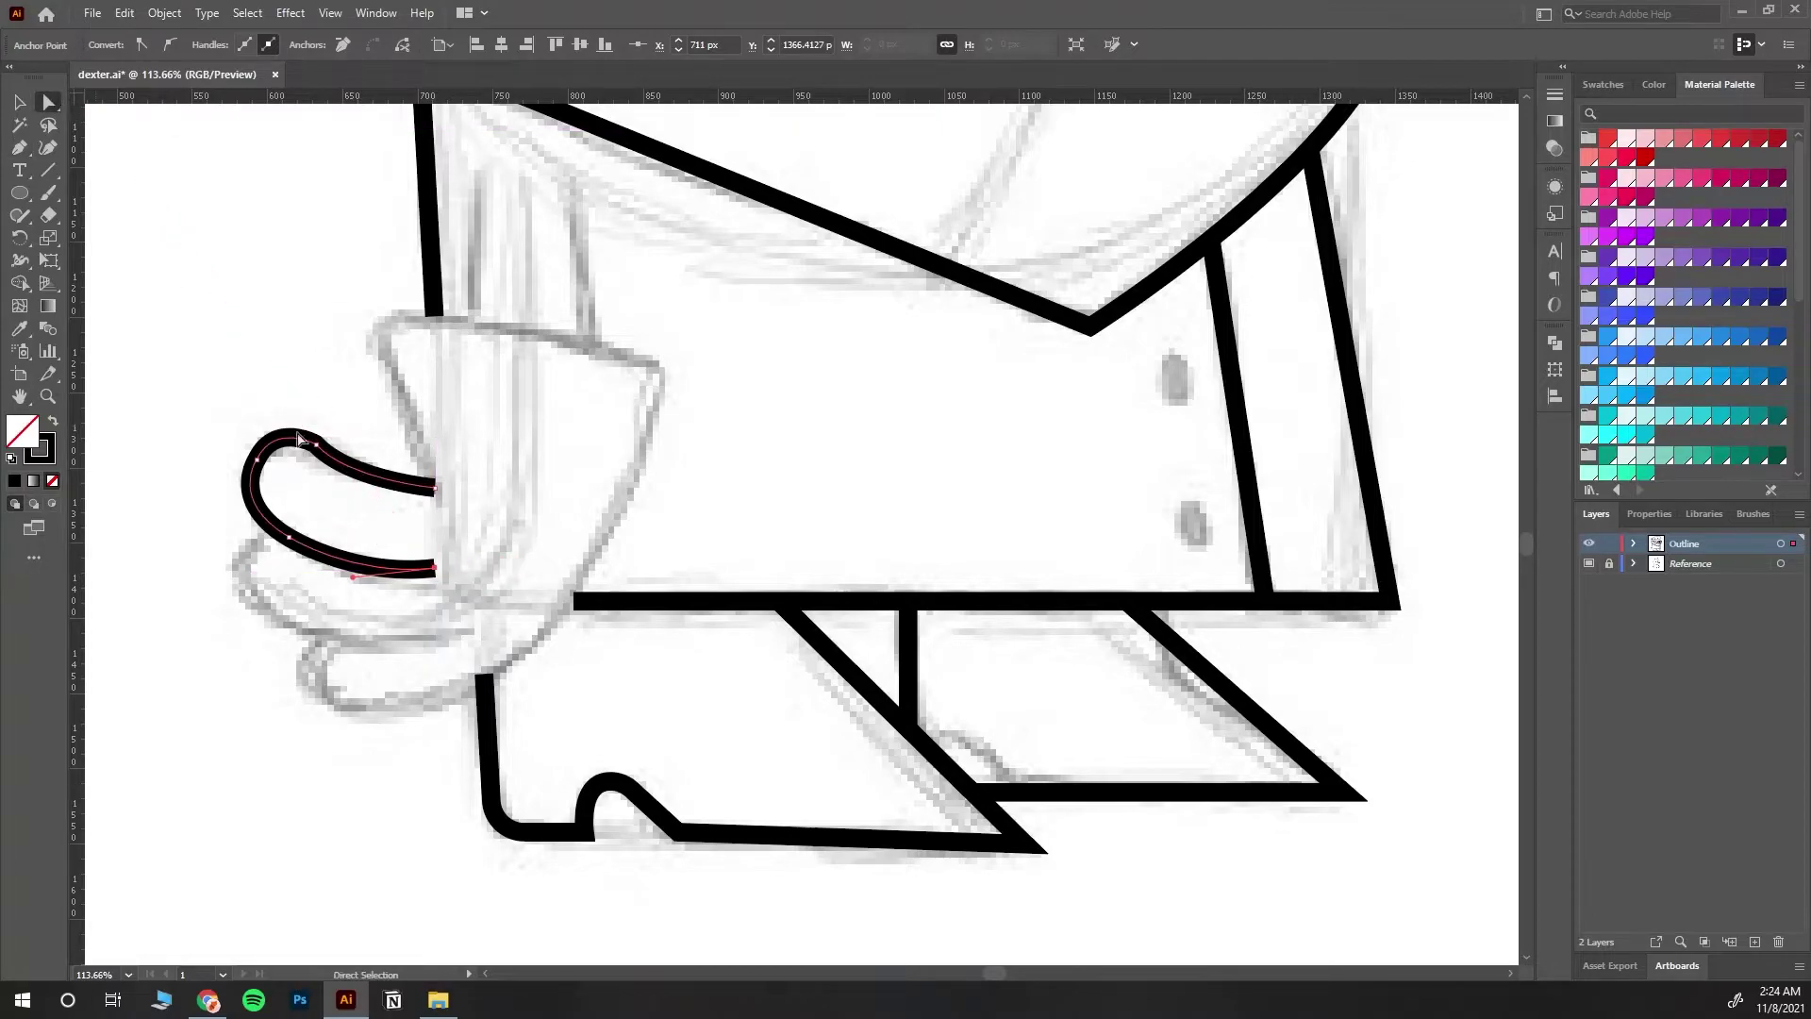
# Step: Refine the curvature at the tip of the hand's uppermost finger with the Direct Selection tool to follow the sketch
pyautogui.click(316, 443)
pyautogui.click(267, 432)
pyautogui.moveTo(271, 429); pyautogui.dragTo(273, 431)
pyautogui.click(331, 545)
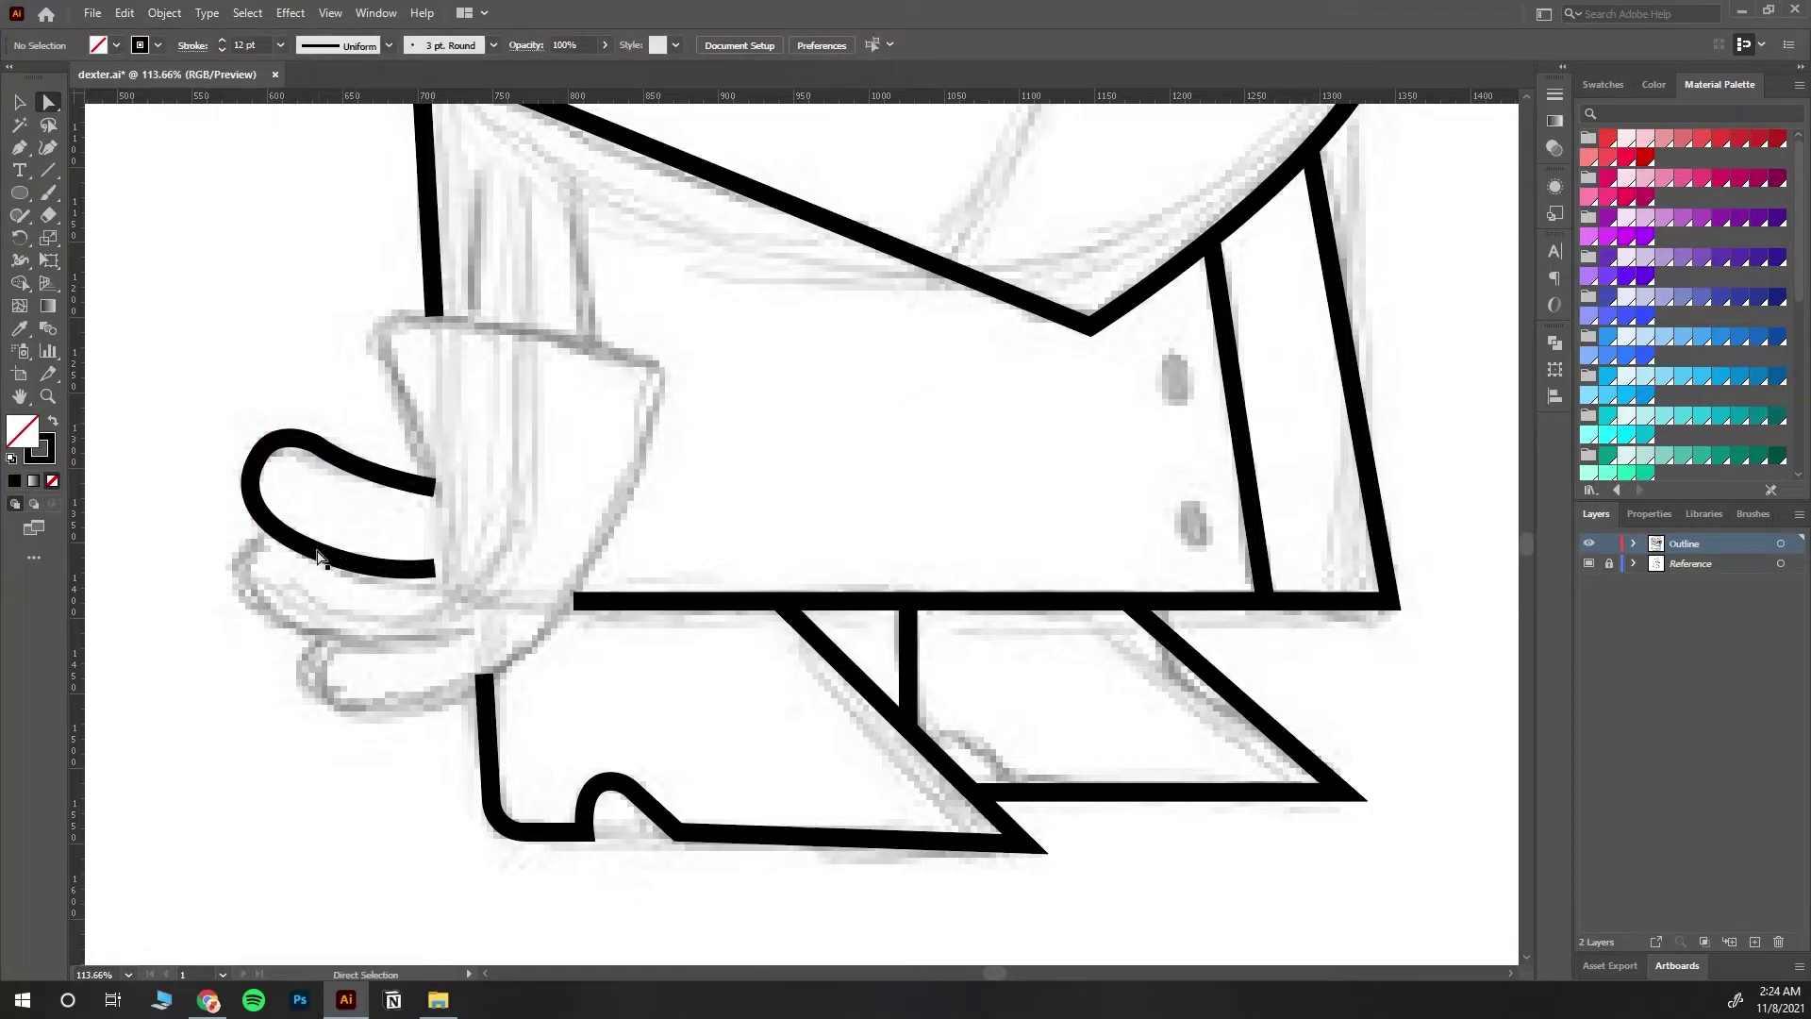
pyautogui.click(383, 580)
pyautogui.click(406, 528)
pyautogui.click(309, 463)
pyautogui.click(332, 347)
# Step: Trace the hand's middle finger as a rounded open outline below the uppermost finger with the Pen tool
pyautogui.click(19, 147)
pyautogui.click(275, 527)
pyautogui.moveTo(238, 578); pyautogui.dragTo(233, 611)
pyautogui.moveTo(343, 635)
pyautogui.mouseDown()
pyautogui.moveTo(443, 641)
pyautogui.moveTo(505, 600)
pyautogui.mouseUp()
pyautogui.click(342, 634)
pyautogui.click(464, 620)
# Step: Adjust the curve handles at the middle finger's tip with the Direct Selection tool for a smoother rounded end
pyautogui.click(50, 103)
pyautogui.click(208, 755)
pyautogui.click(238, 577)
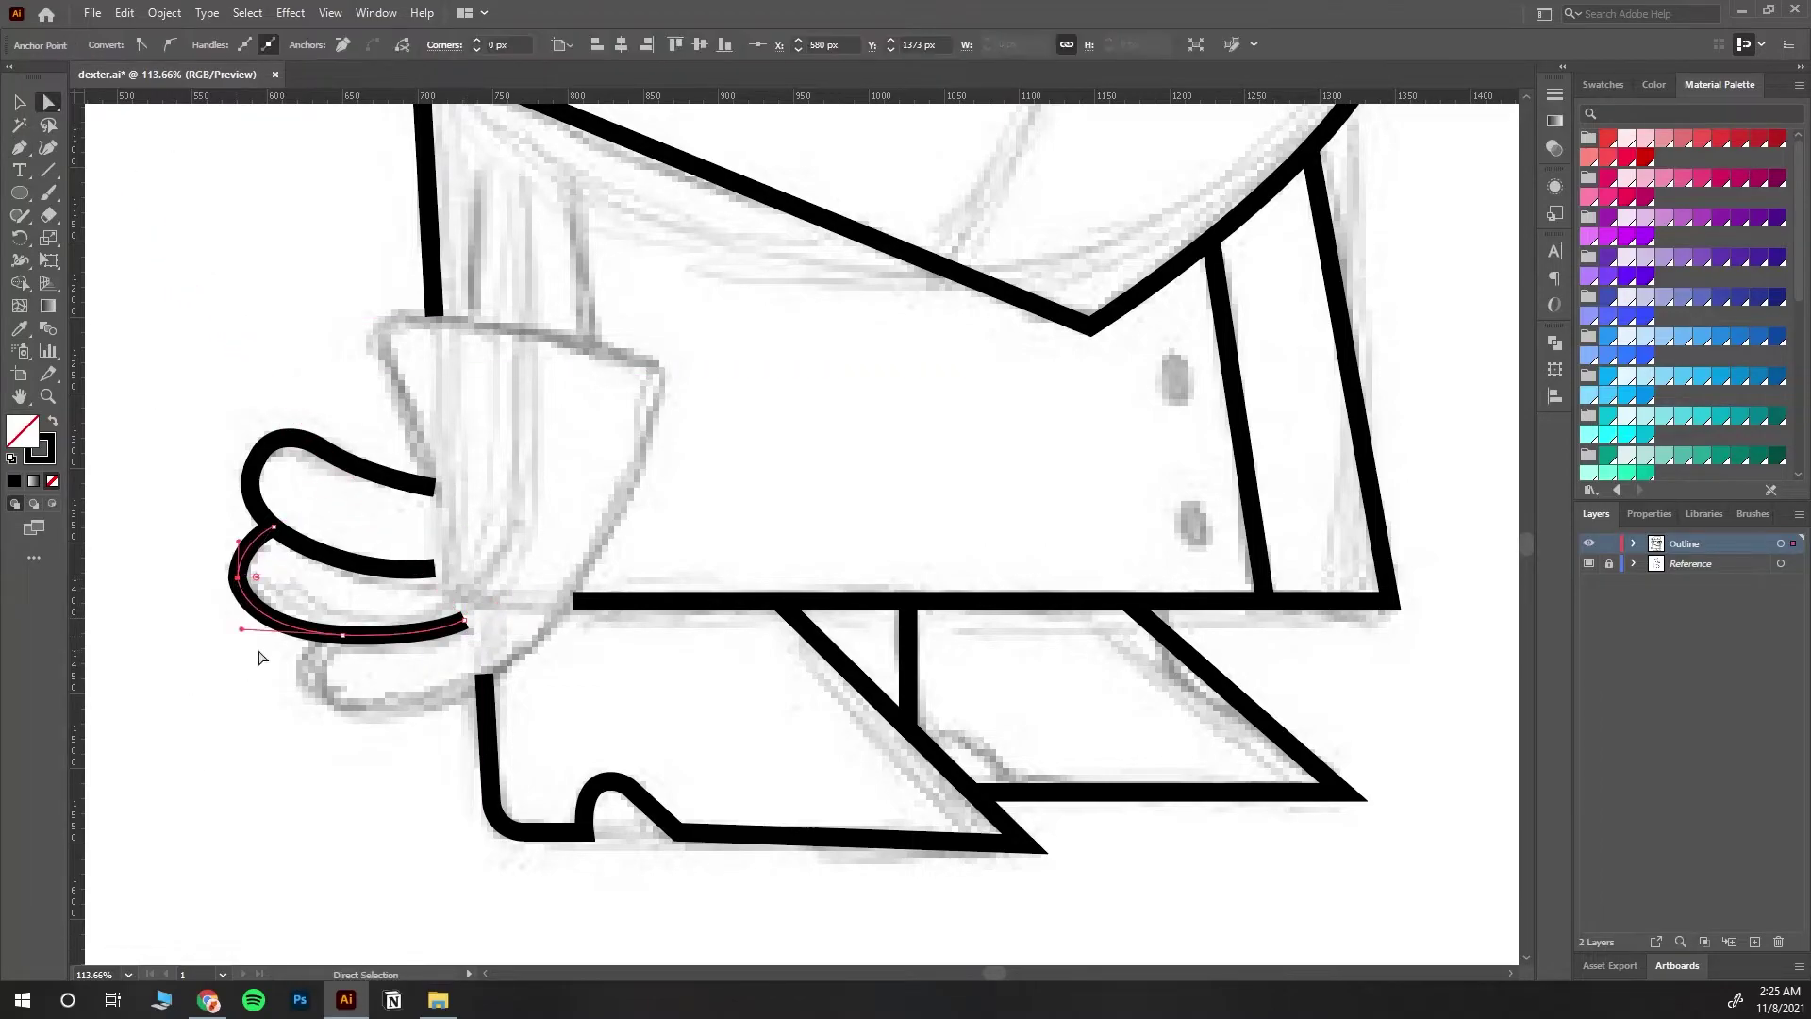
pyautogui.moveTo(241, 629); pyautogui.dragTo(230, 626)
pyautogui.click(451, 702)
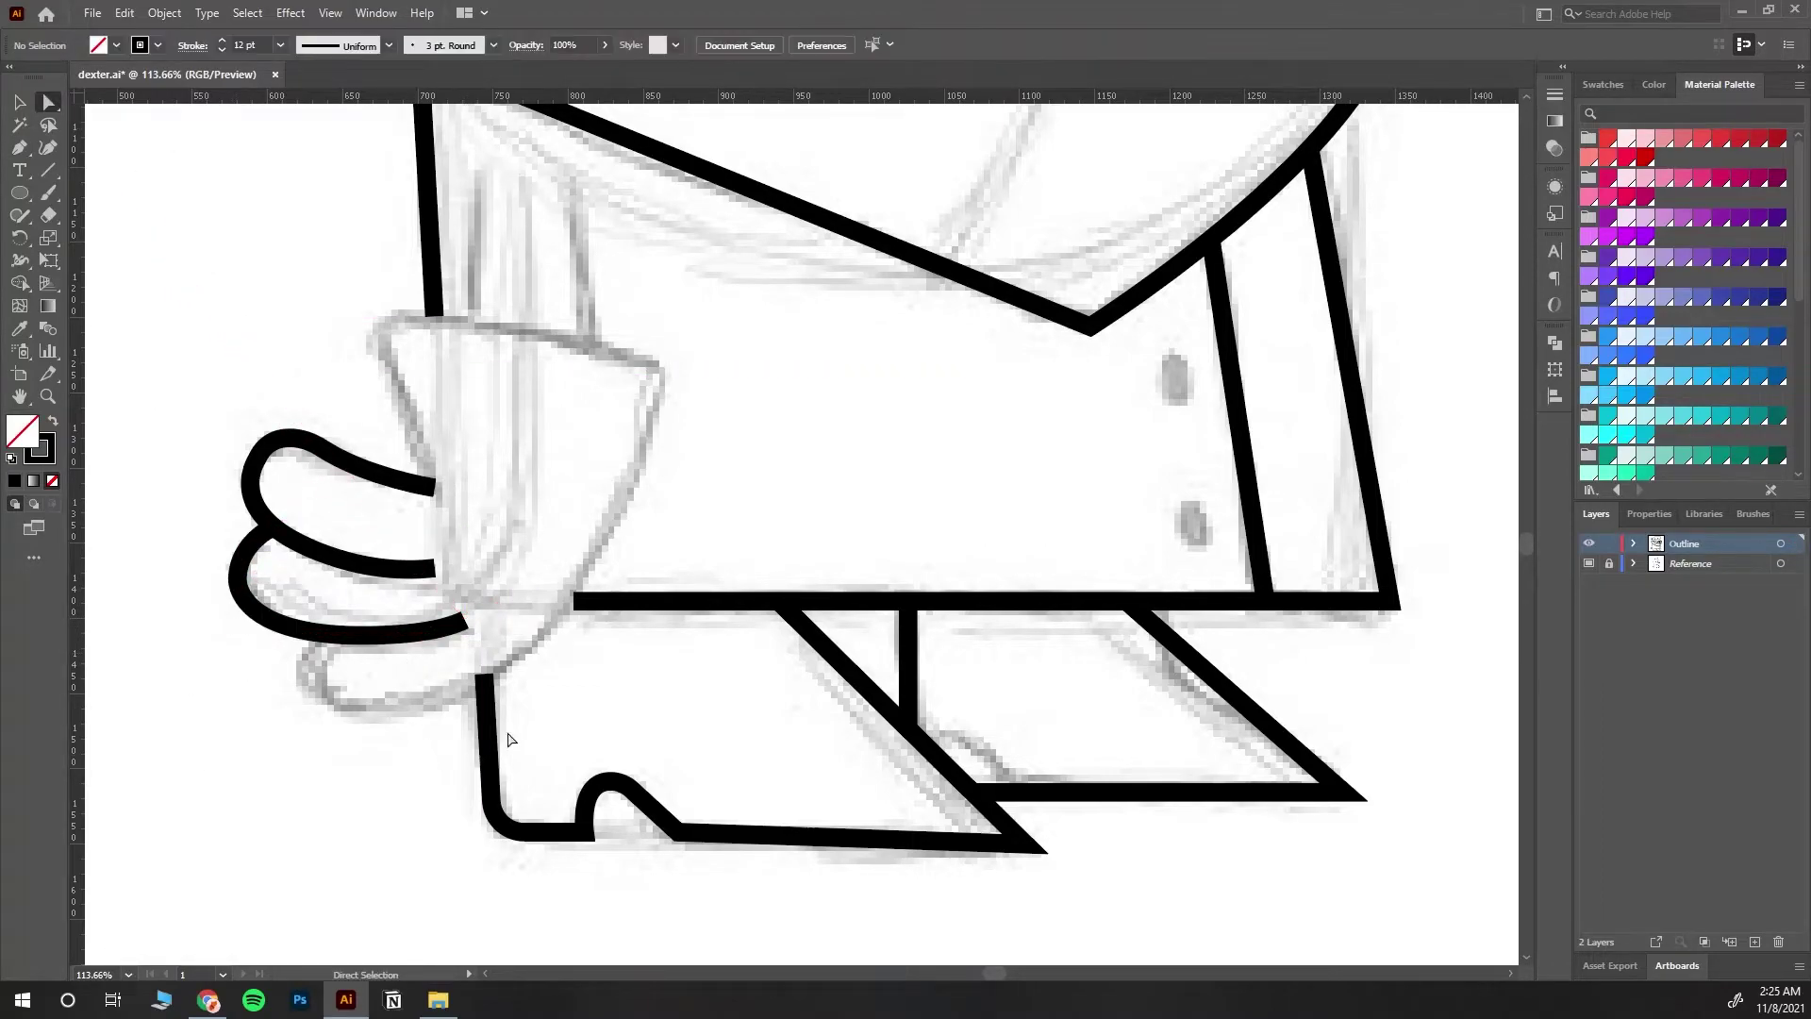
# Step: Trace the lowest finger's rounded tip and underside, continuing the curve up the glove's outer edge with the Pen tool
pyautogui.scroll(-1, 205, 326)
pyautogui.click(19, 147)
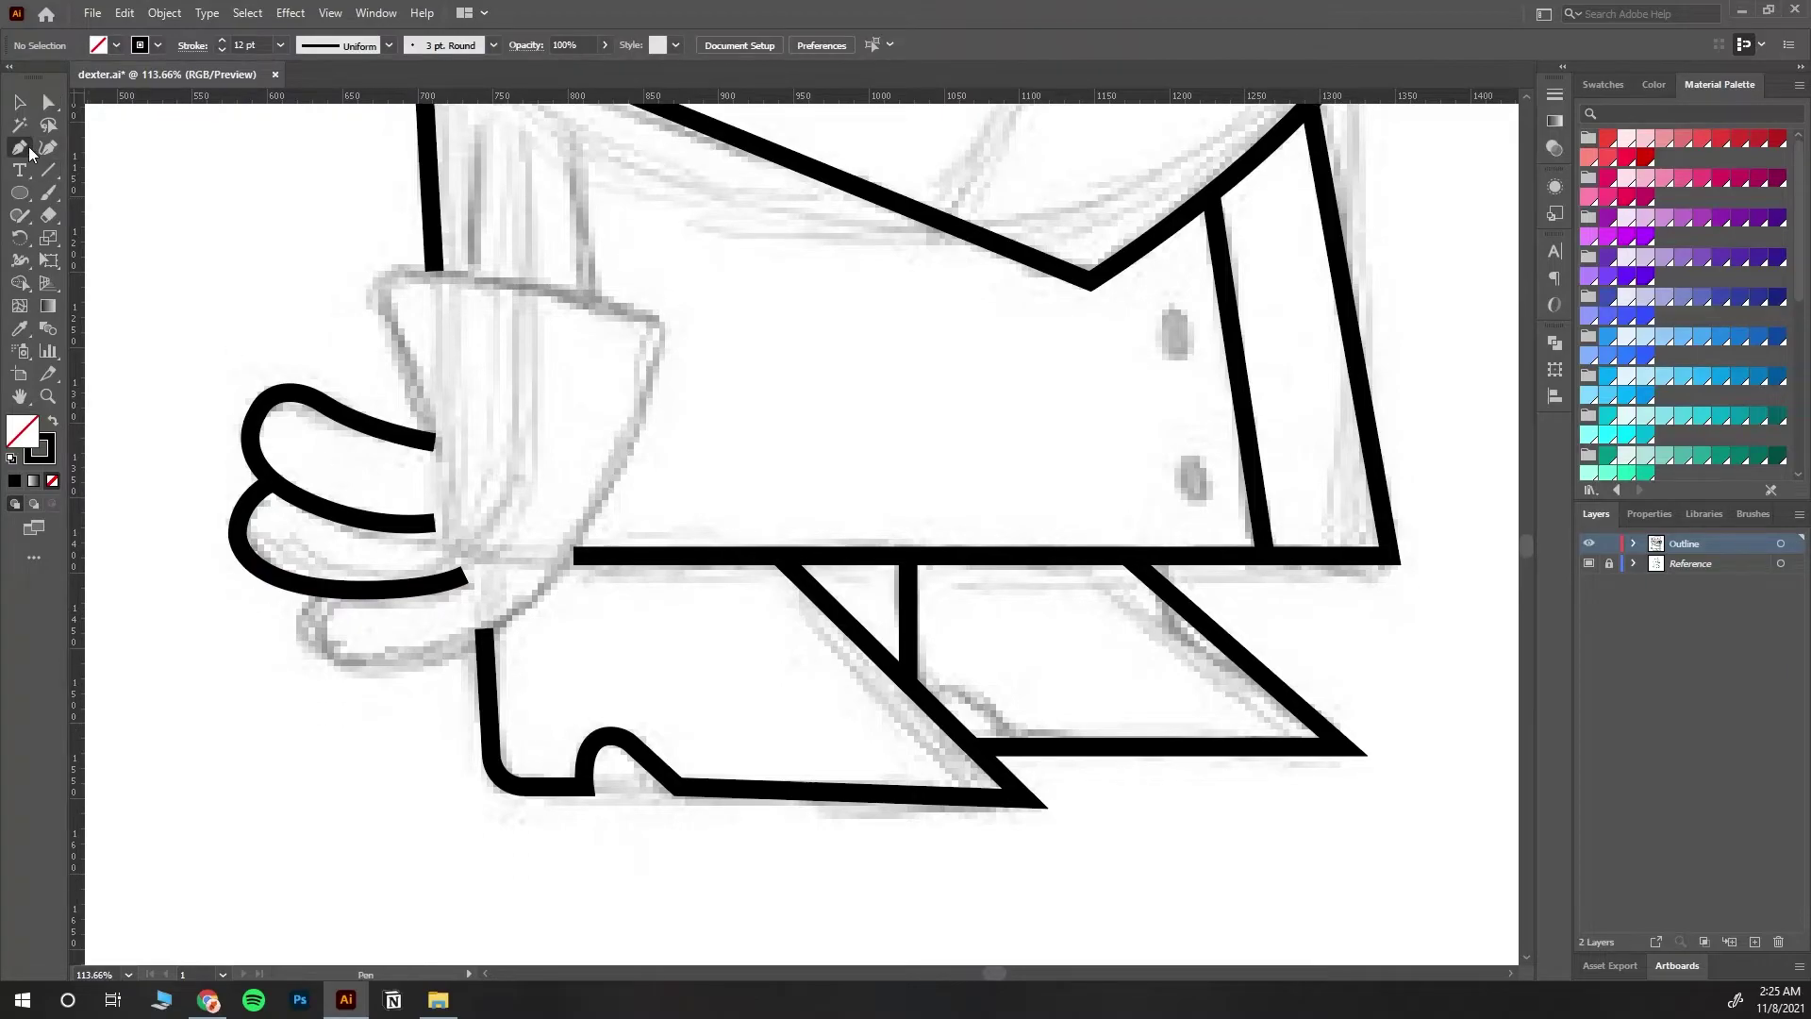
pyautogui.click(334, 591)
pyautogui.moveTo(303, 637)
pyautogui.mouseDown()
pyautogui.moveTo(303, 660)
pyautogui.moveTo(420, 658)
pyautogui.mouseUp()
pyautogui.moveTo(628, 441)
pyautogui.mouseDown()
pyautogui.moveTo(654, 298)
pyautogui.moveTo(701, 210)
pyautogui.mouseUp()
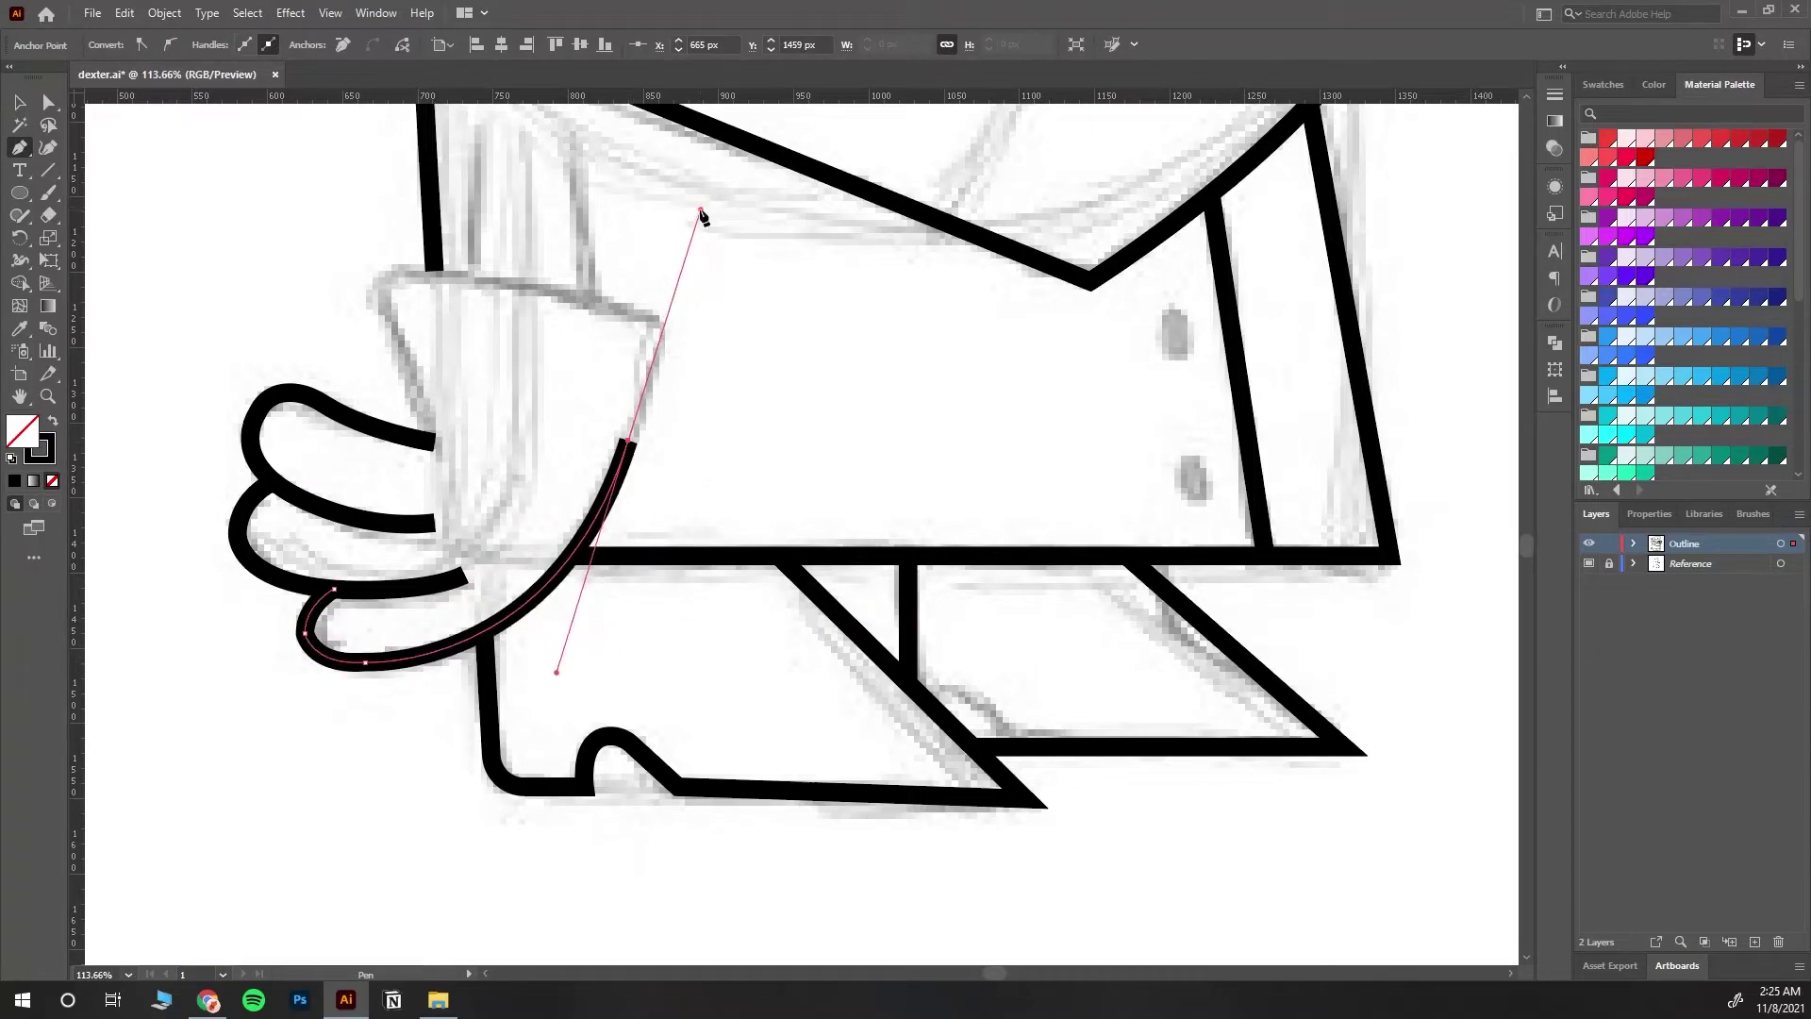
# Step: Continue the glove outline with a curved cuff edge and a straight side that joins the uppermost finger's open end
pyautogui.scroll(2, 675, 429)
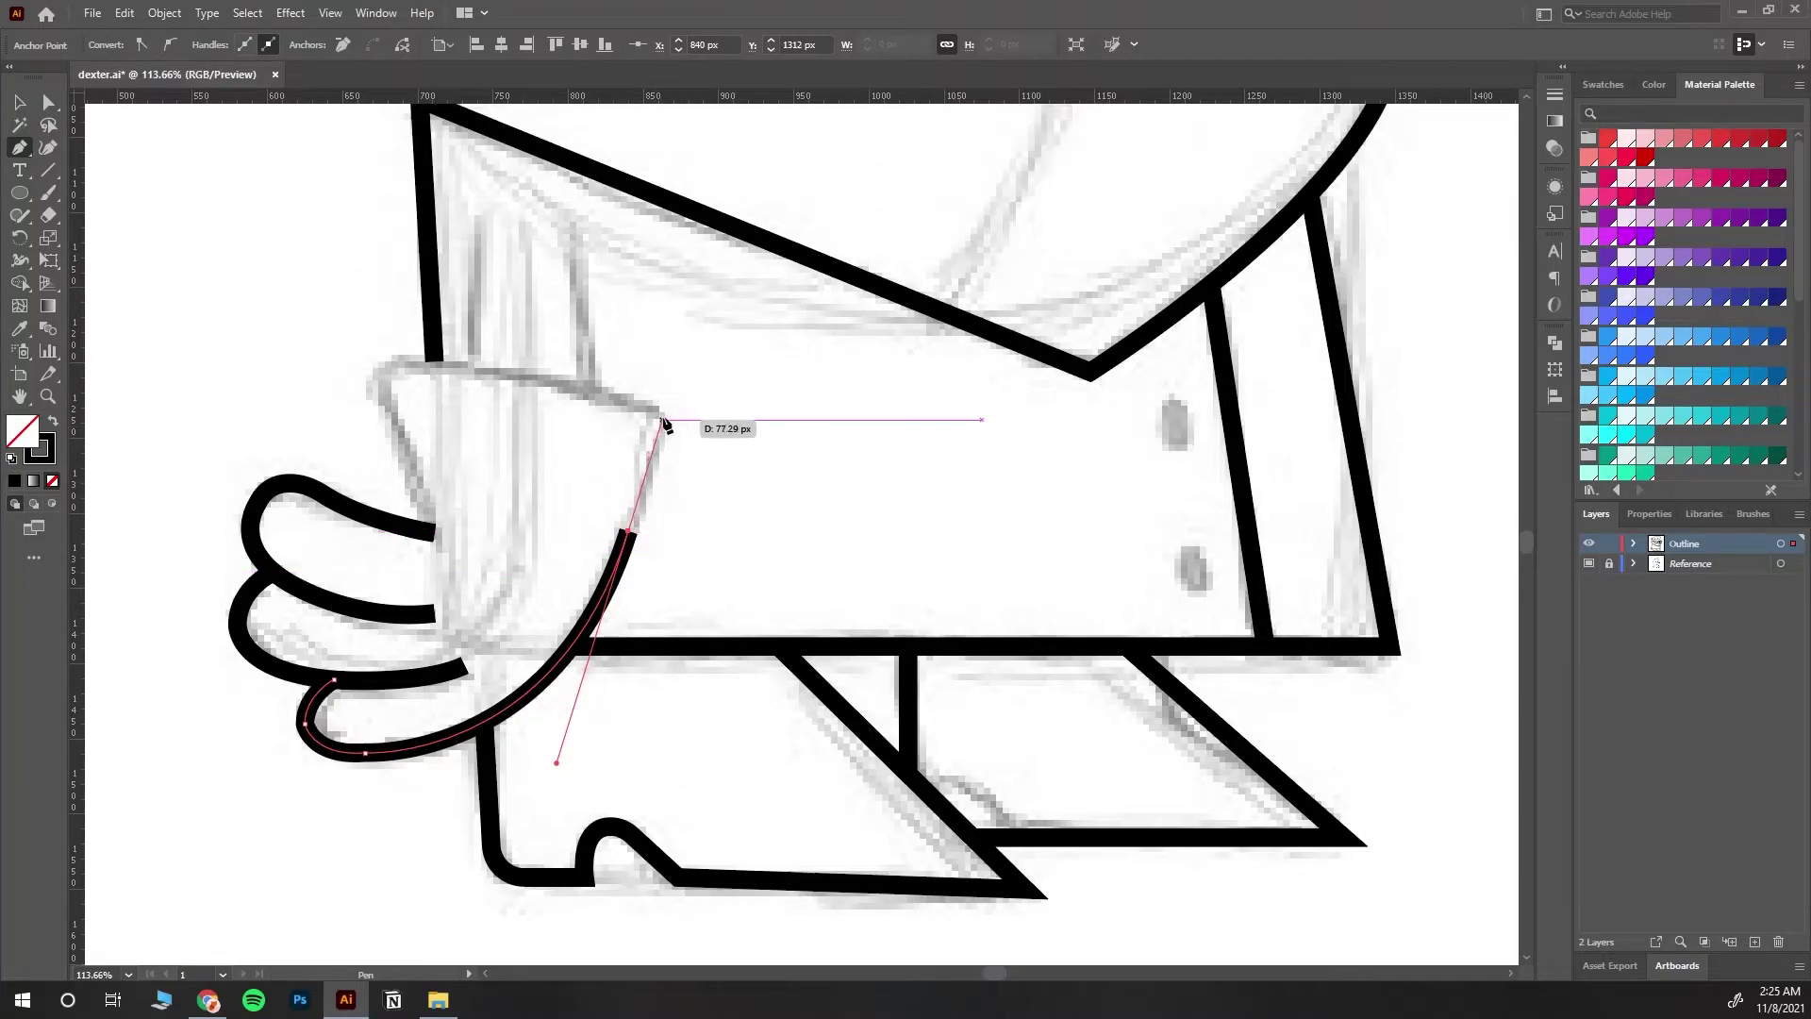
pyautogui.click(664, 421)
pyautogui.moveTo(372, 377); pyautogui.dragTo(194, 418)
pyautogui.click(372, 377)
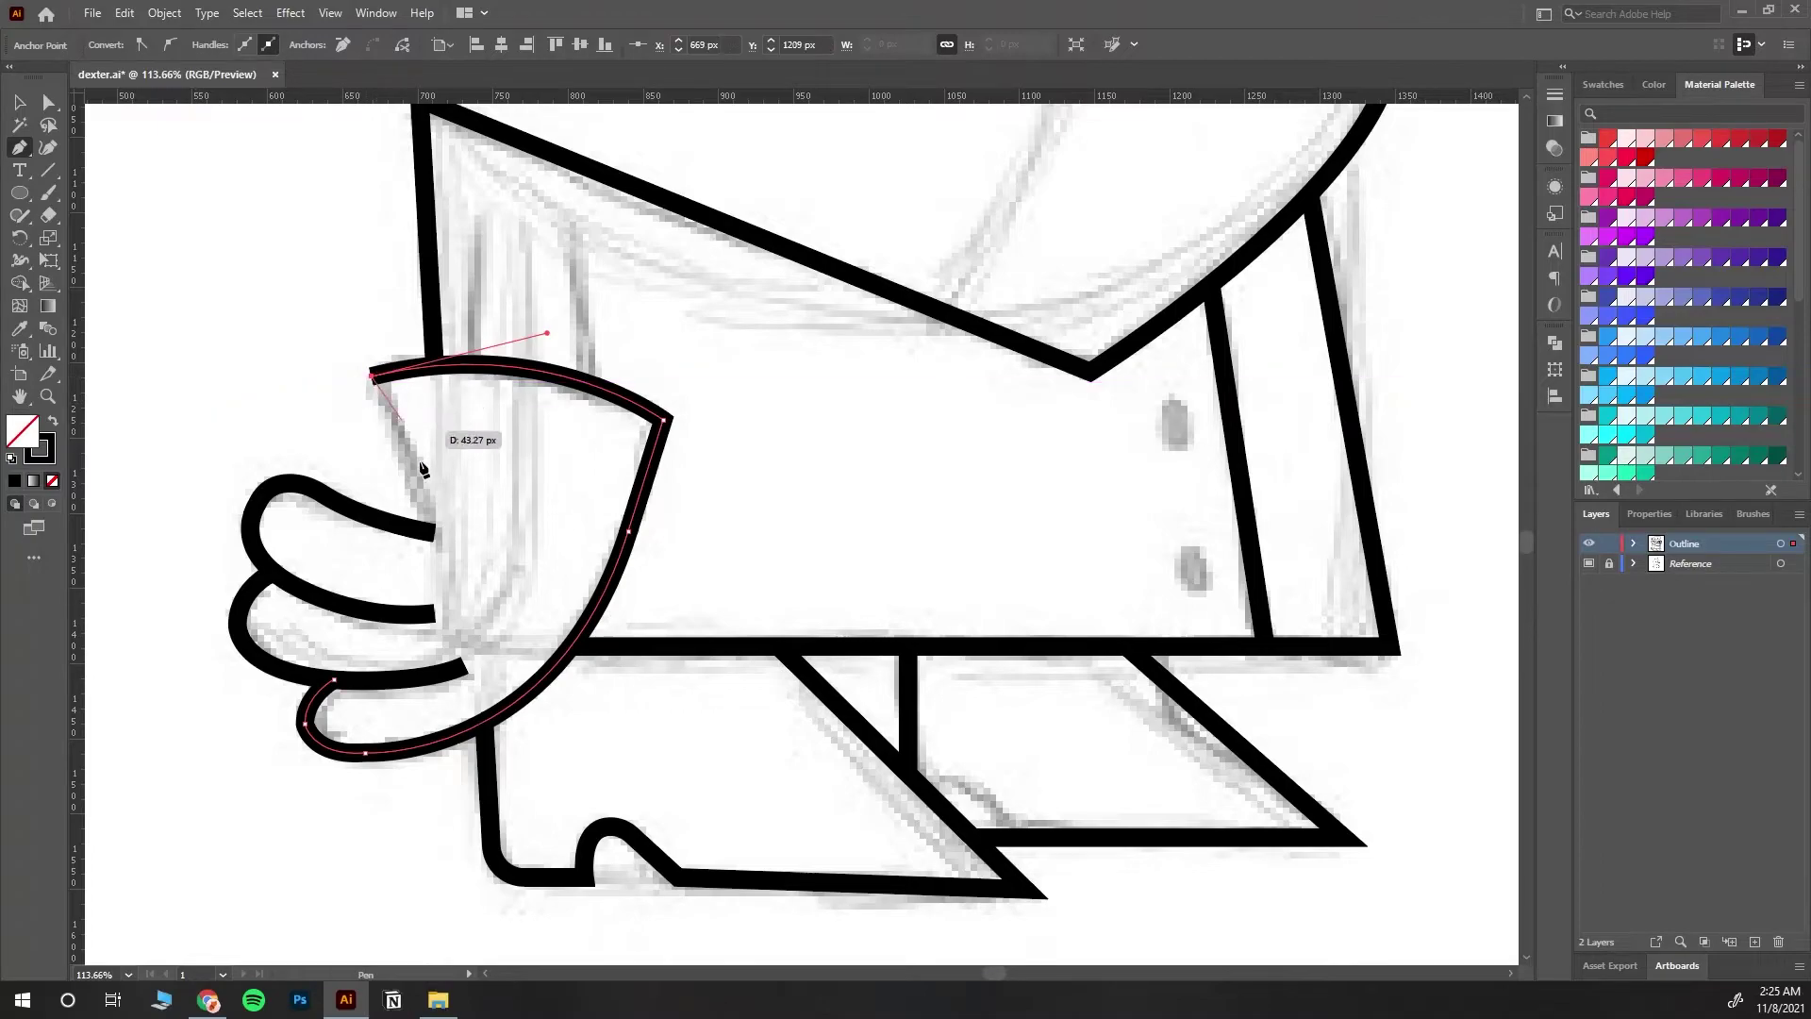
pyautogui.click(435, 535)
pyautogui.click(49, 104)
pyautogui.click(205, 298)
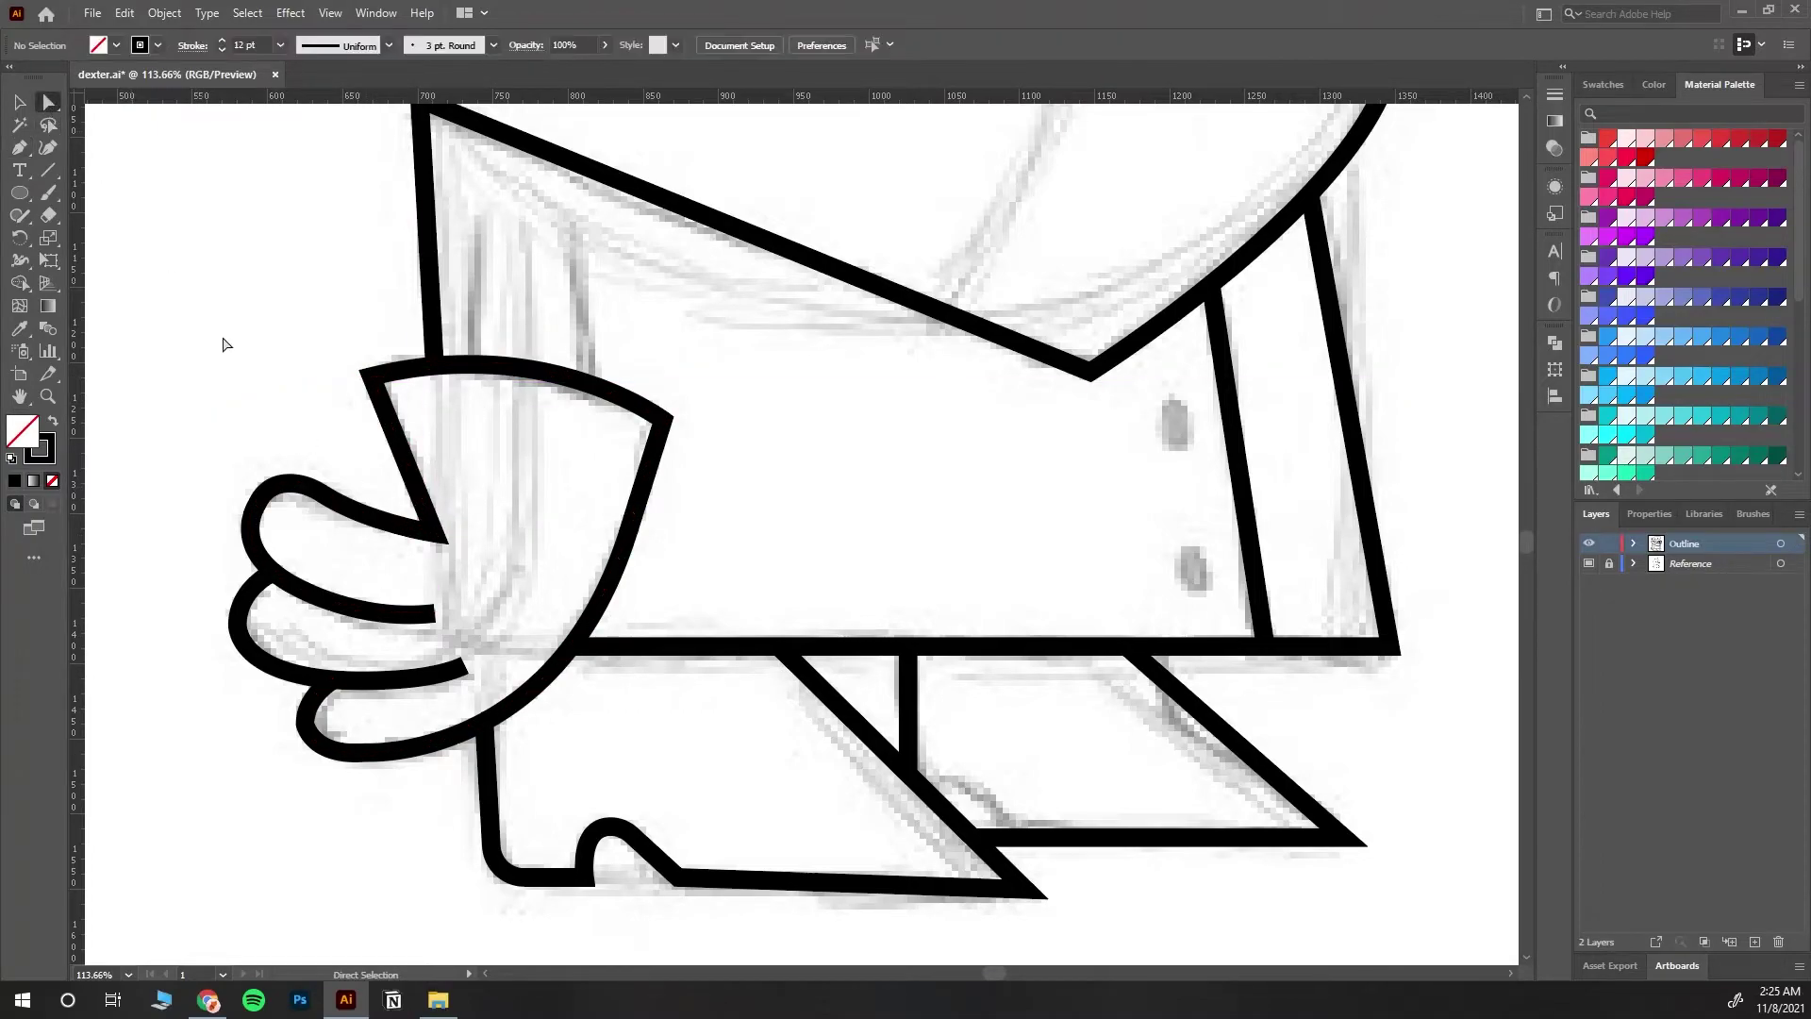
# Step: Adjust the curve handle at the lowest finger's tip with the Direct Selection tool to match the sketched rounding
pyautogui.click(408, 759)
pyautogui.click(300, 755)
pyautogui.moveTo(300, 755); pyautogui.dragTo(300, 687)
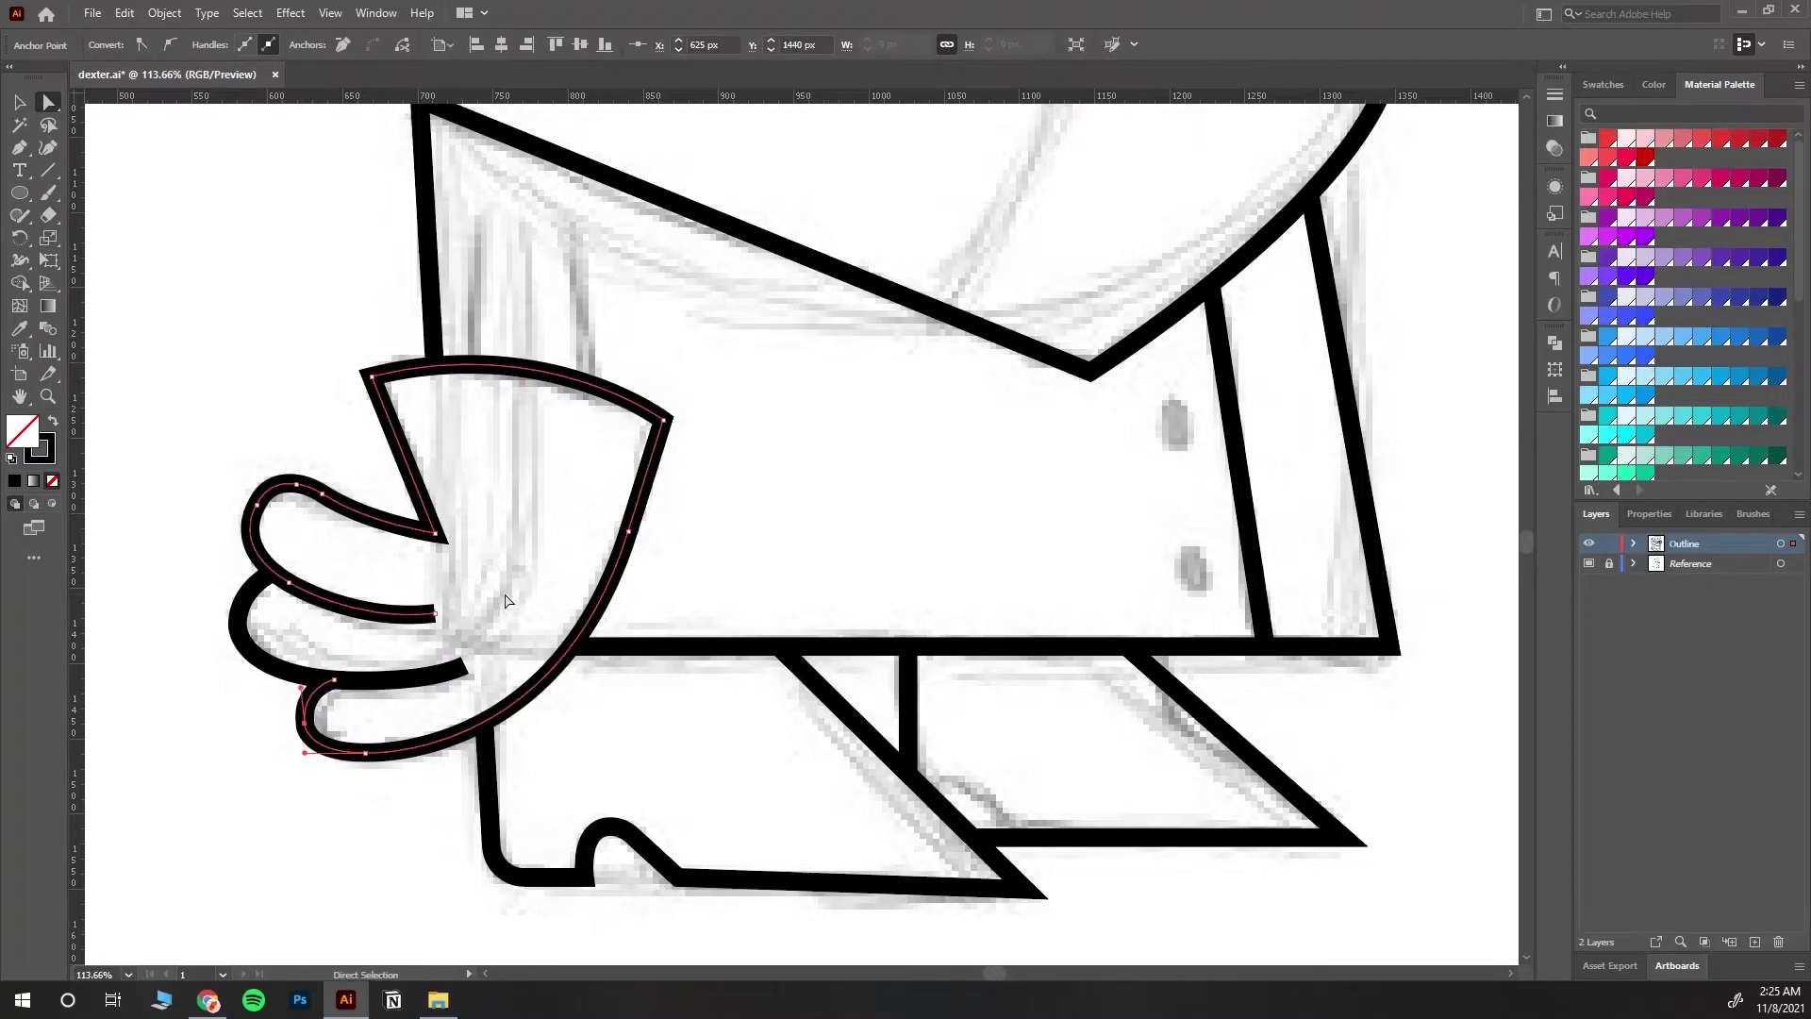
pyautogui.click(523, 609)
# Step: Round both upper corners of the glove cuff, giving the one nearer the coat's back a radius of about 19 px
pyautogui.click(364, 373)
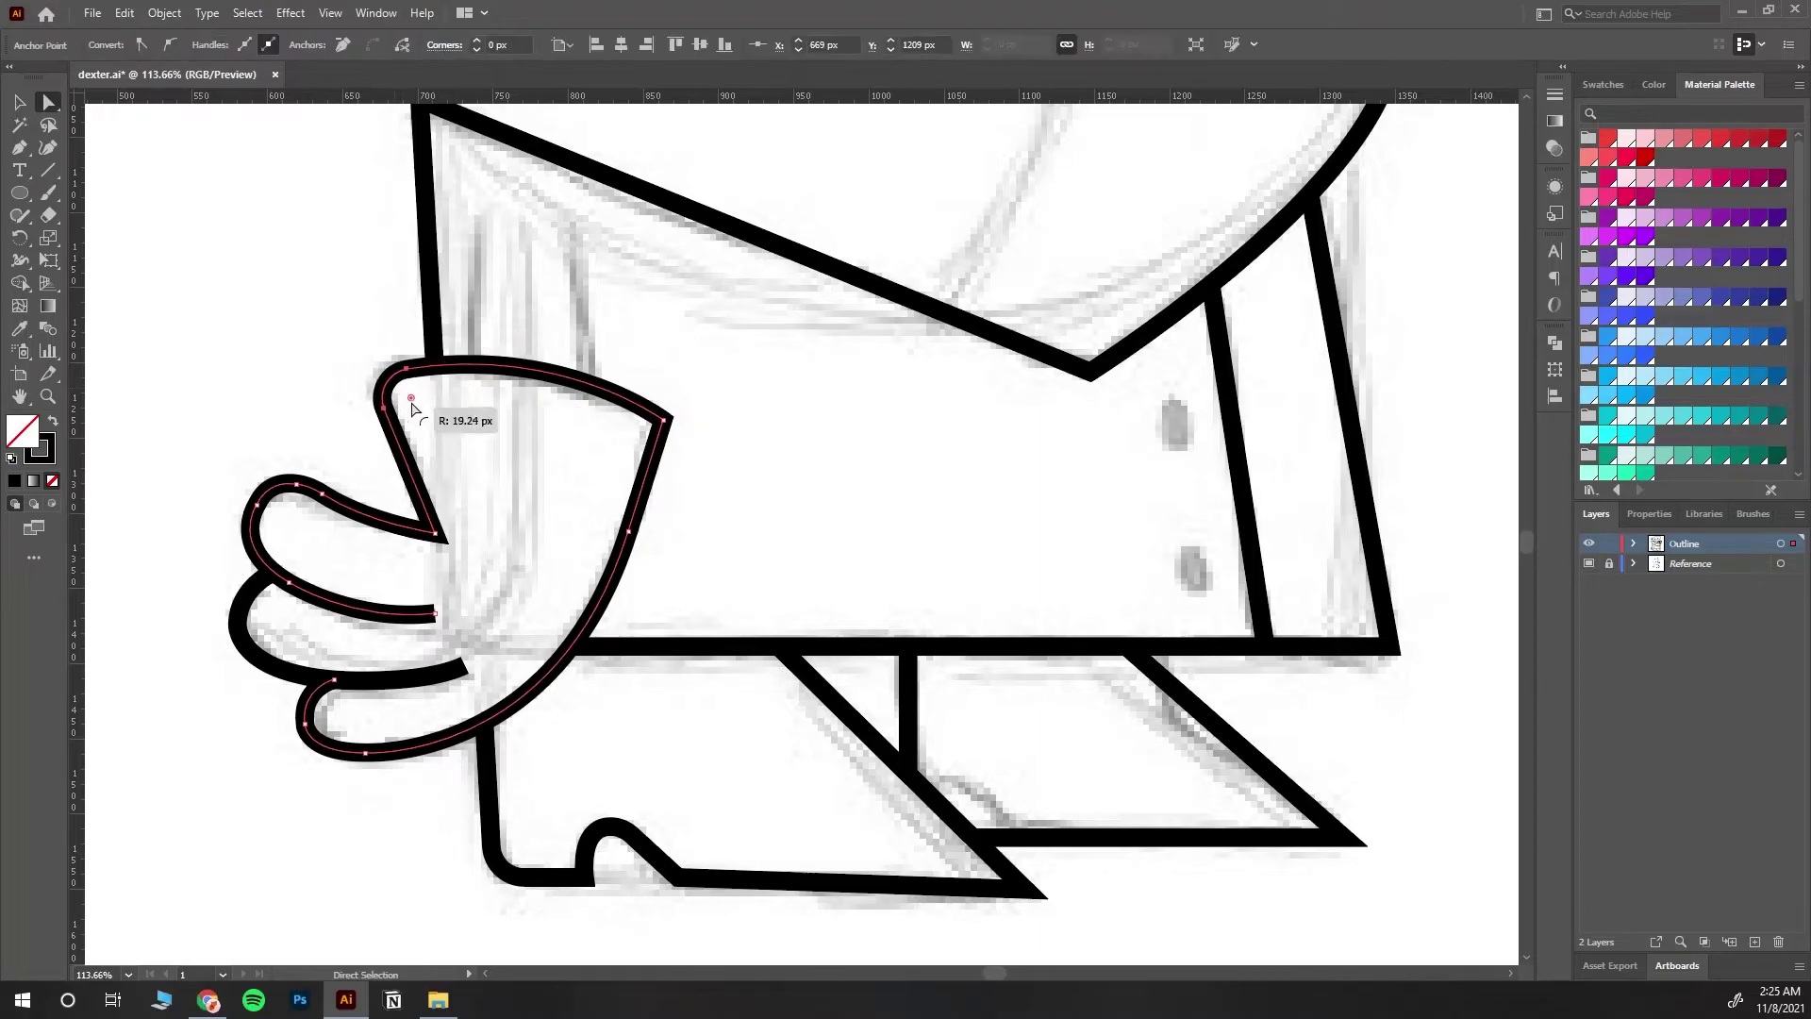
pyautogui.click(662, 420)
pyautogui.moveTo(643, 429); pyautogui.dragTo(605, 428)
pyautogui.click(813, 486)
# Step: Draw a straight vertical 12 pt sleeve line rising from the glove cuff beside the coat's back edge
pyautogui.scroll(3, 817, 492)
pyautogui.press('p')
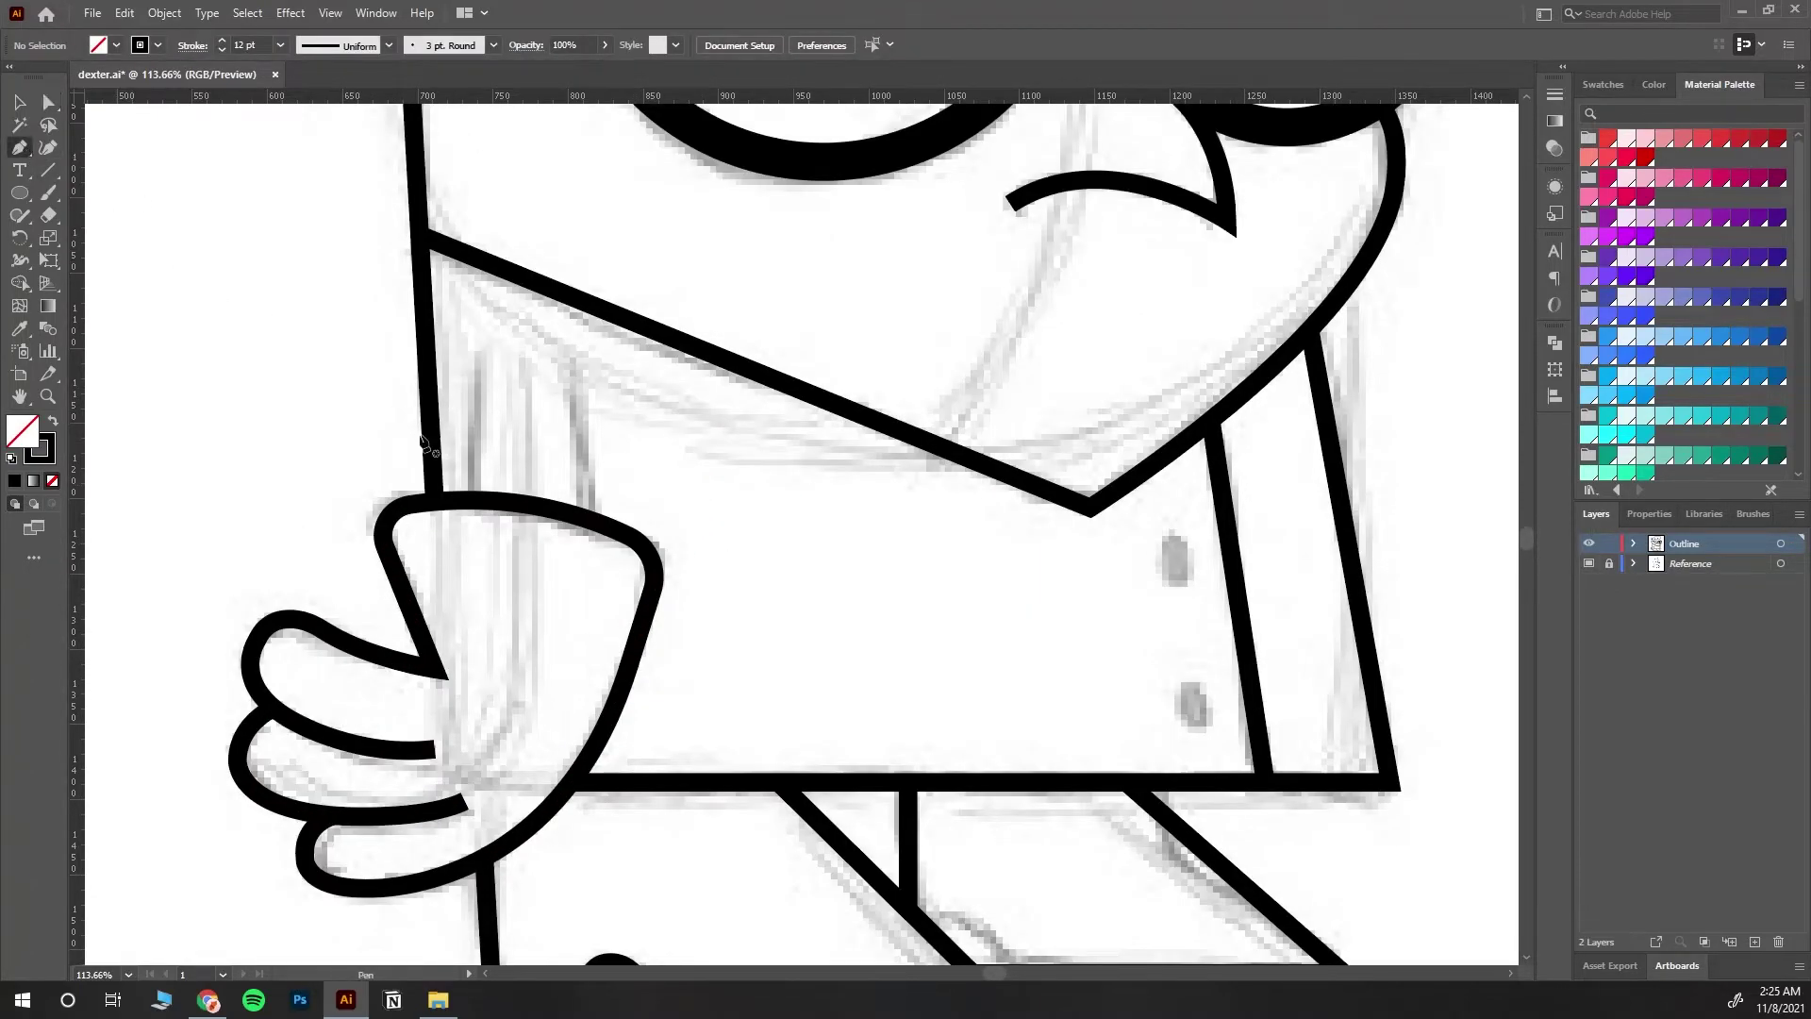
pyautogui.click(473, 501)
pyautogui.click(472, 355)
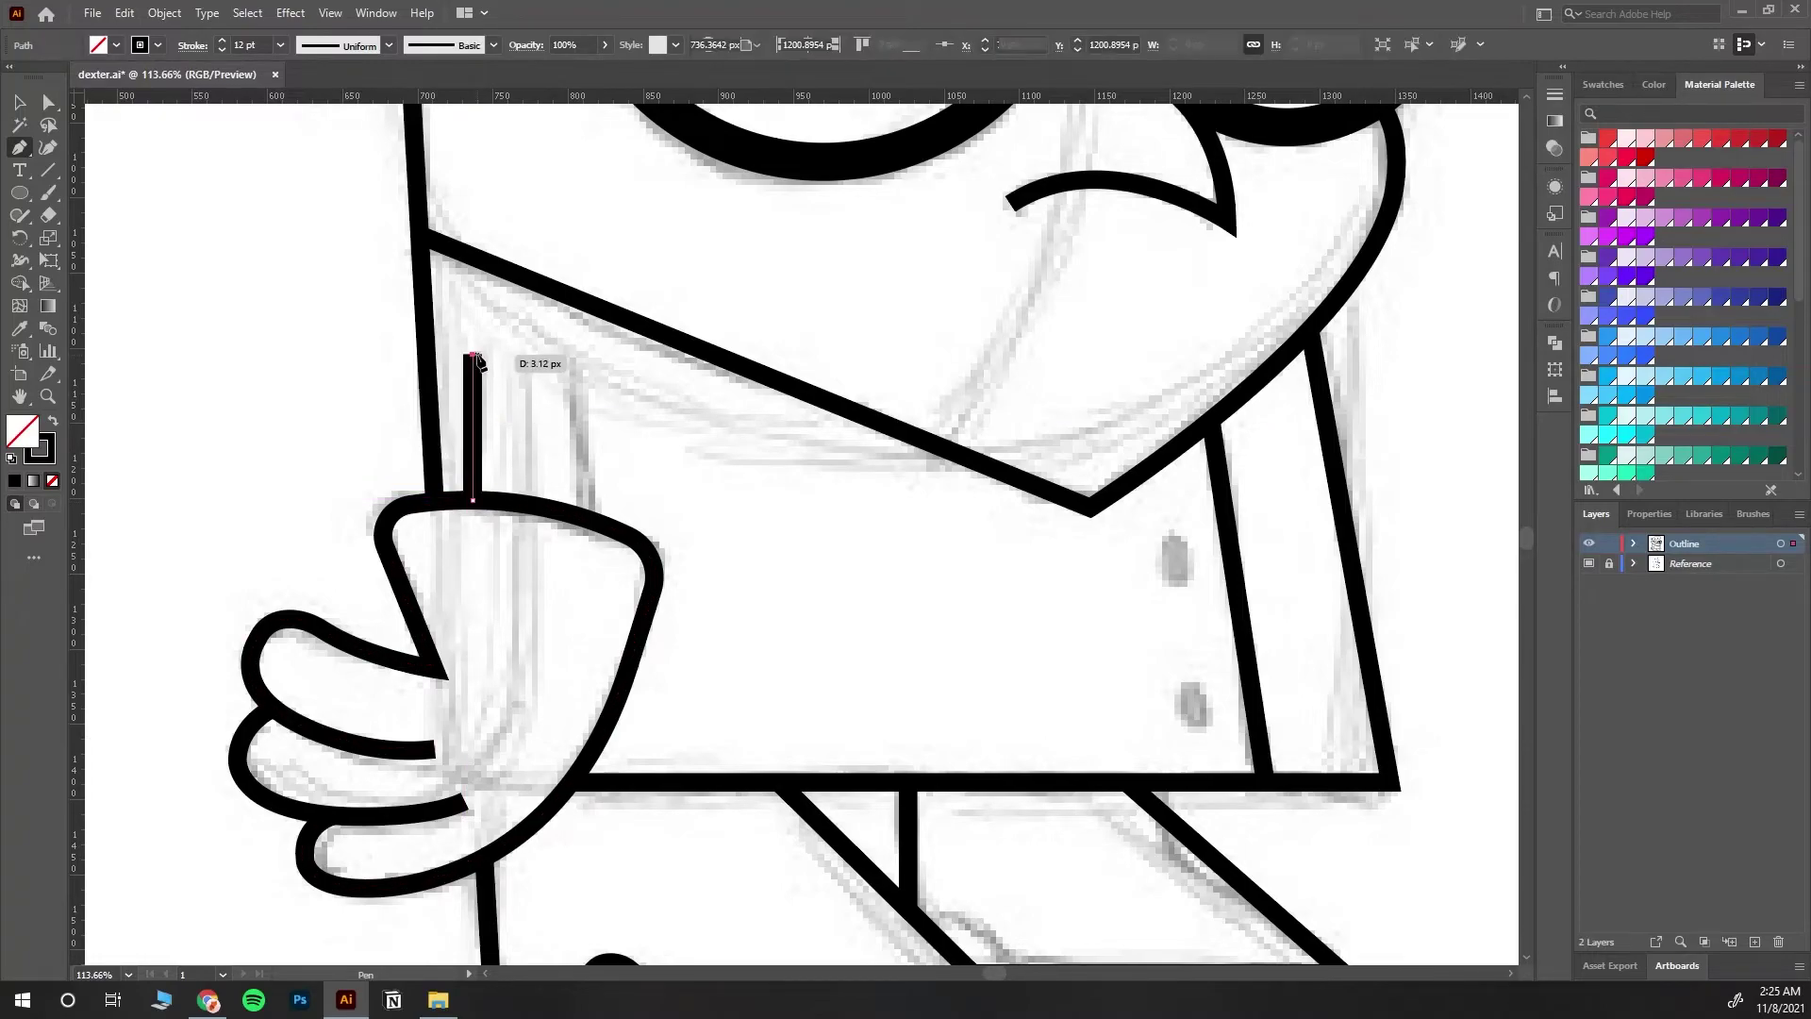
pyautogui.click(20, 101)
pyautogui.click(189, 328)
# Step: Draw a second vertical sleeve line about 95 px long above the cuff and shift it sideways onto the sketched line
pyautogui.click(20, 147)
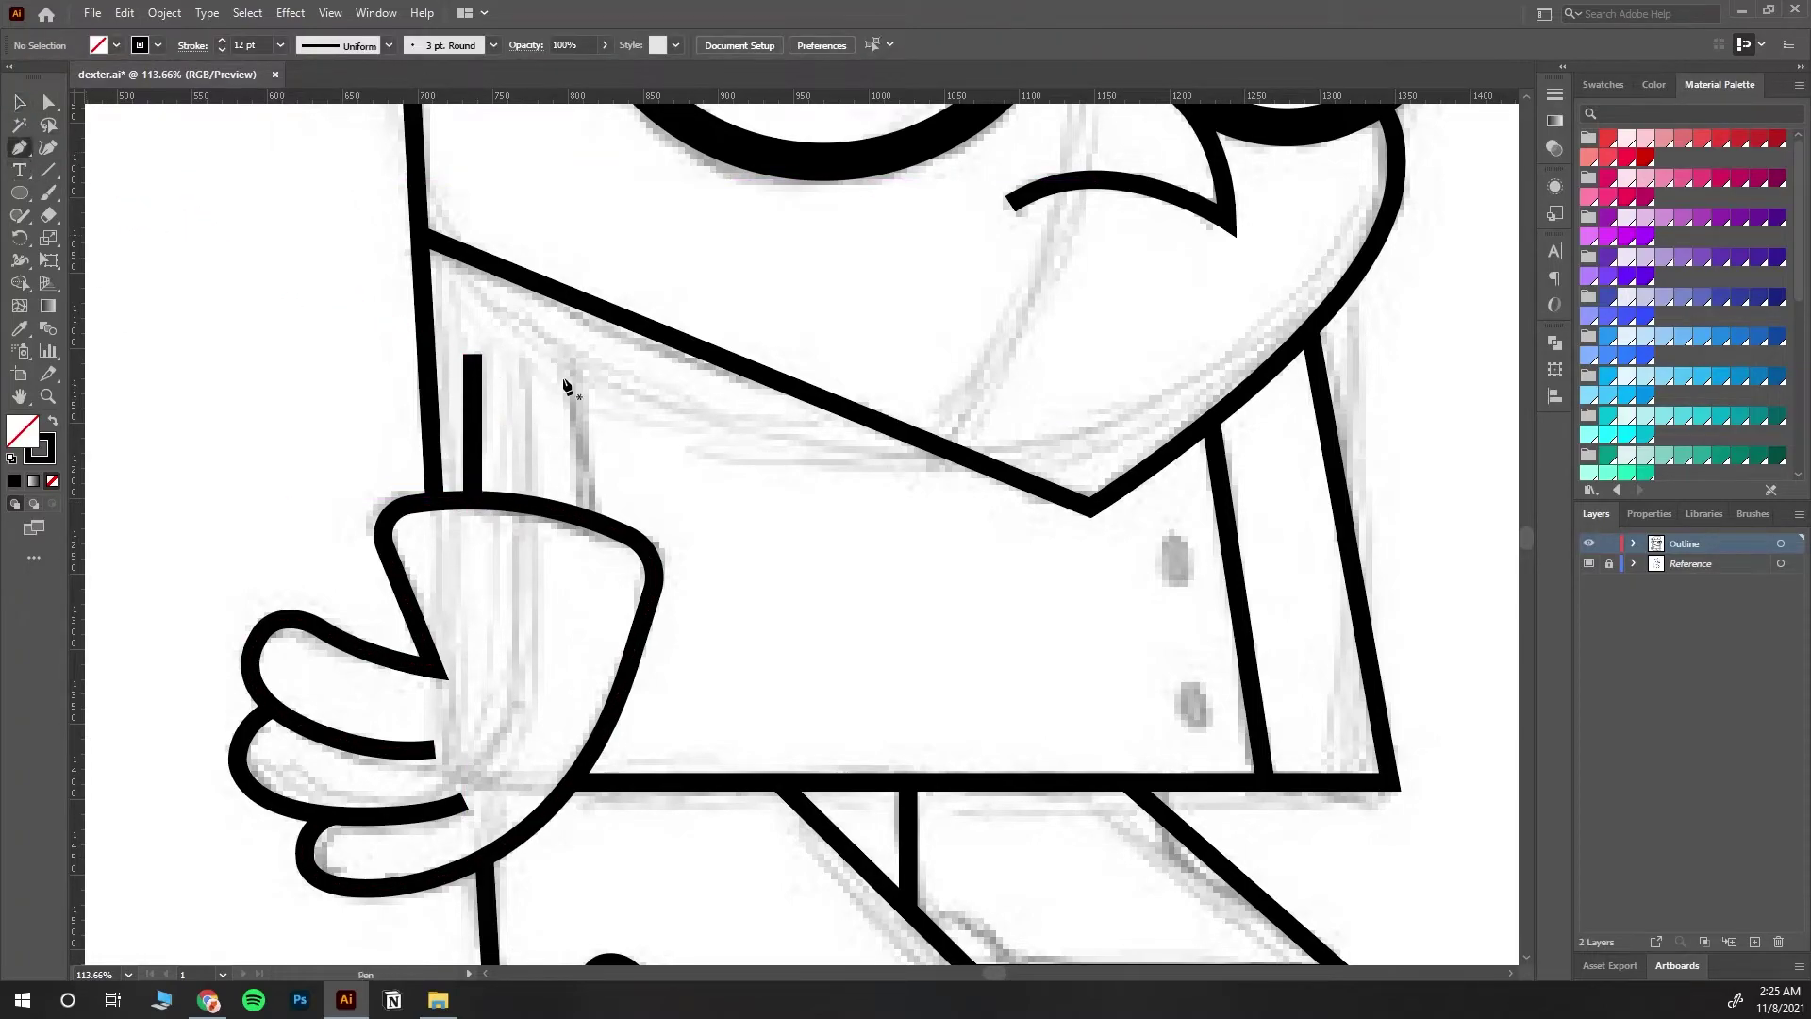
pyautogui.click(573, 375)
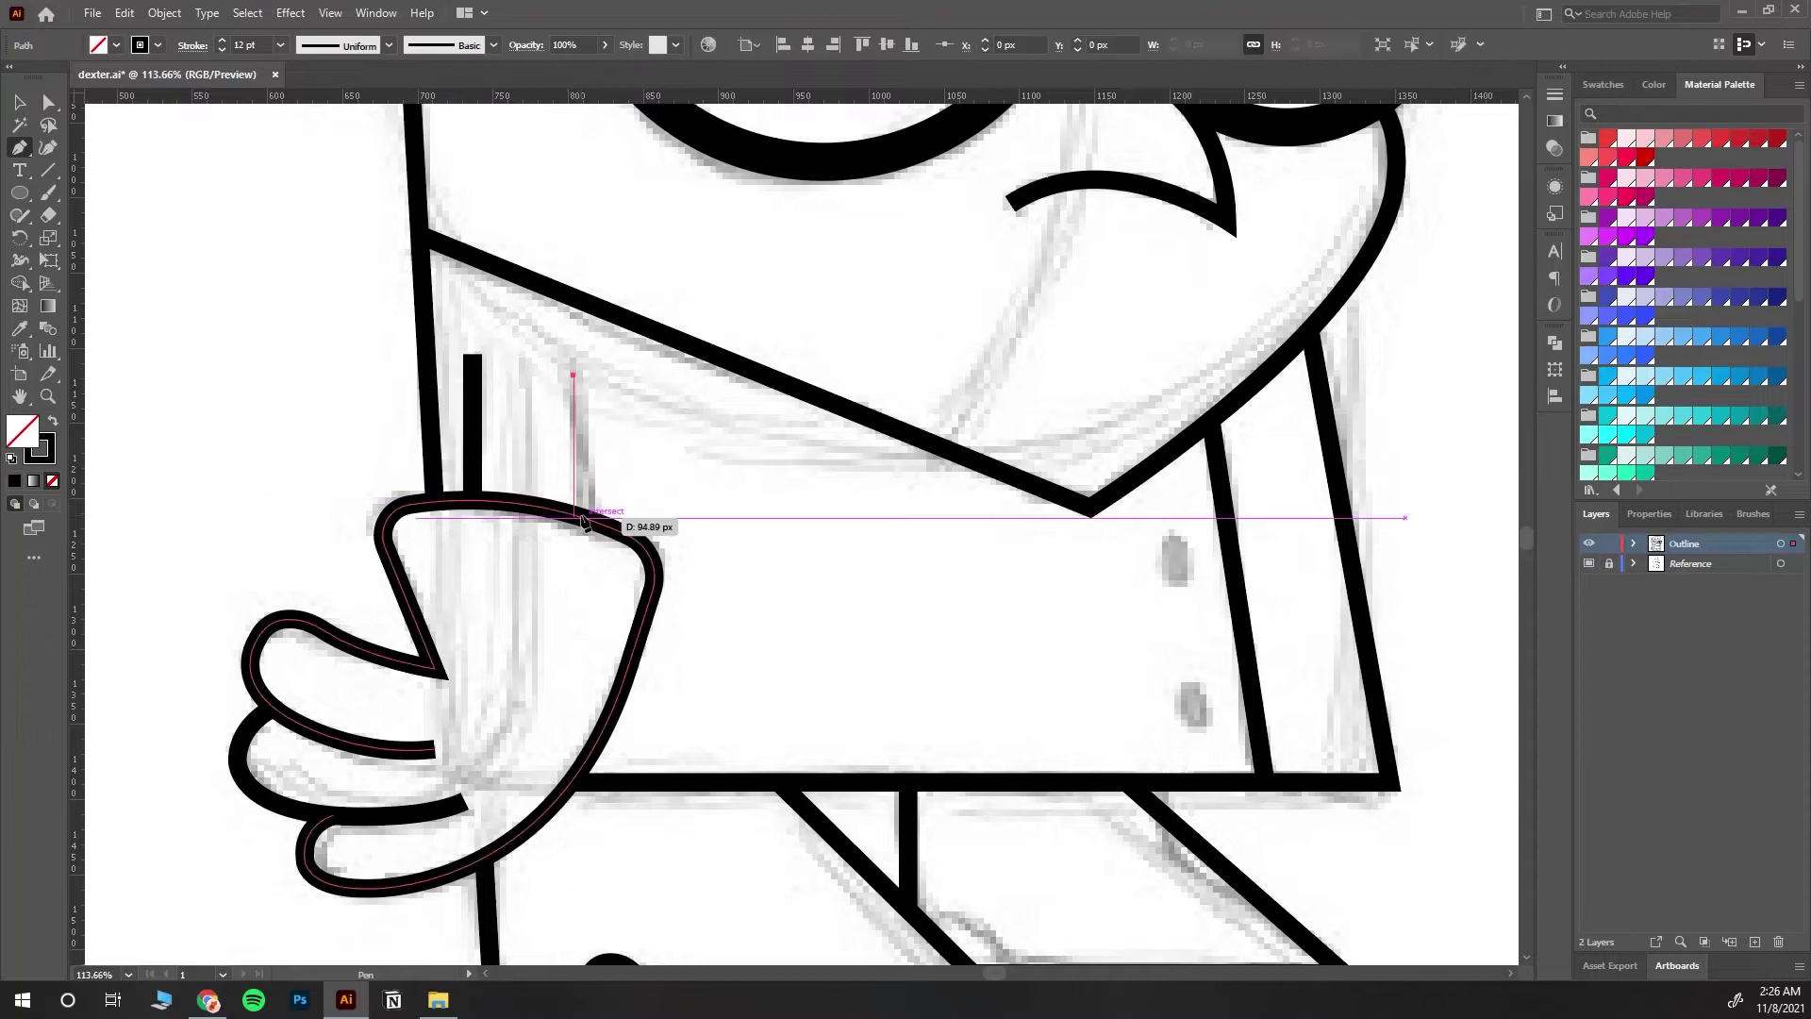
pyautogui.click(574, 517)
pyautogui.click(20, 102)
pyautogui.click(526, 428)
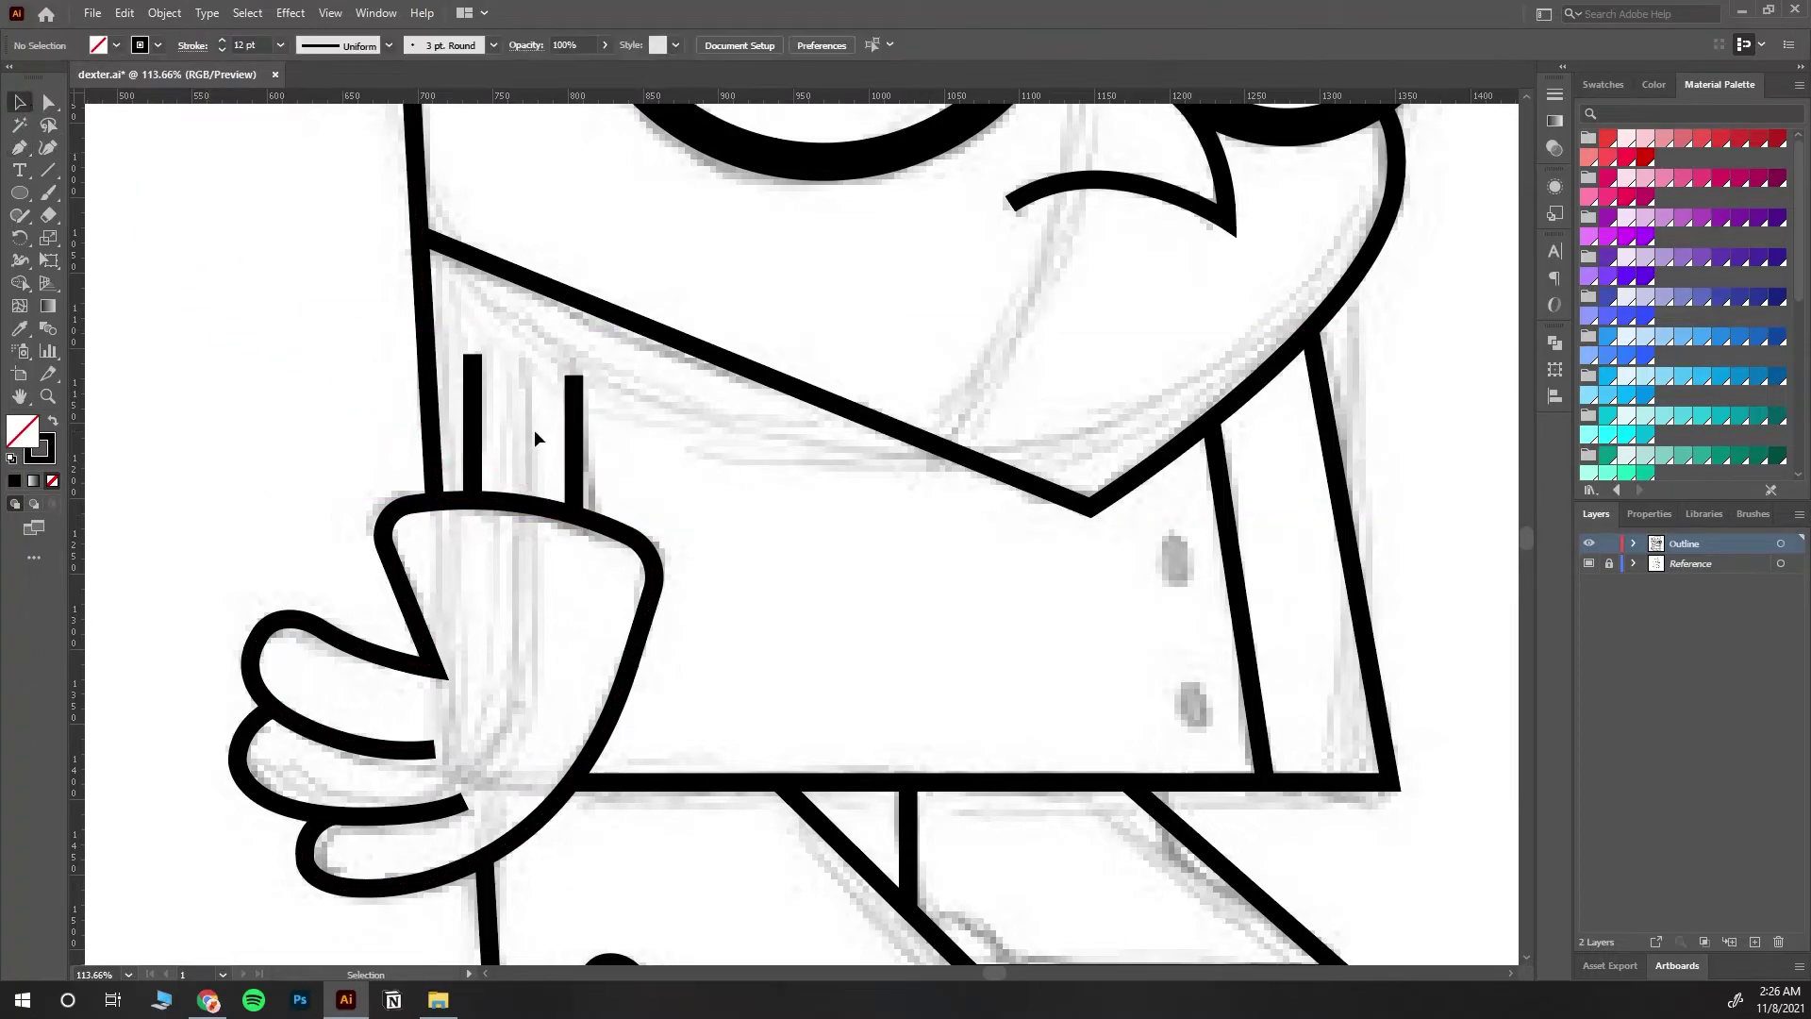
pyautogui.moveTo(573, 429); pyautogui.dragTo(585, 429)
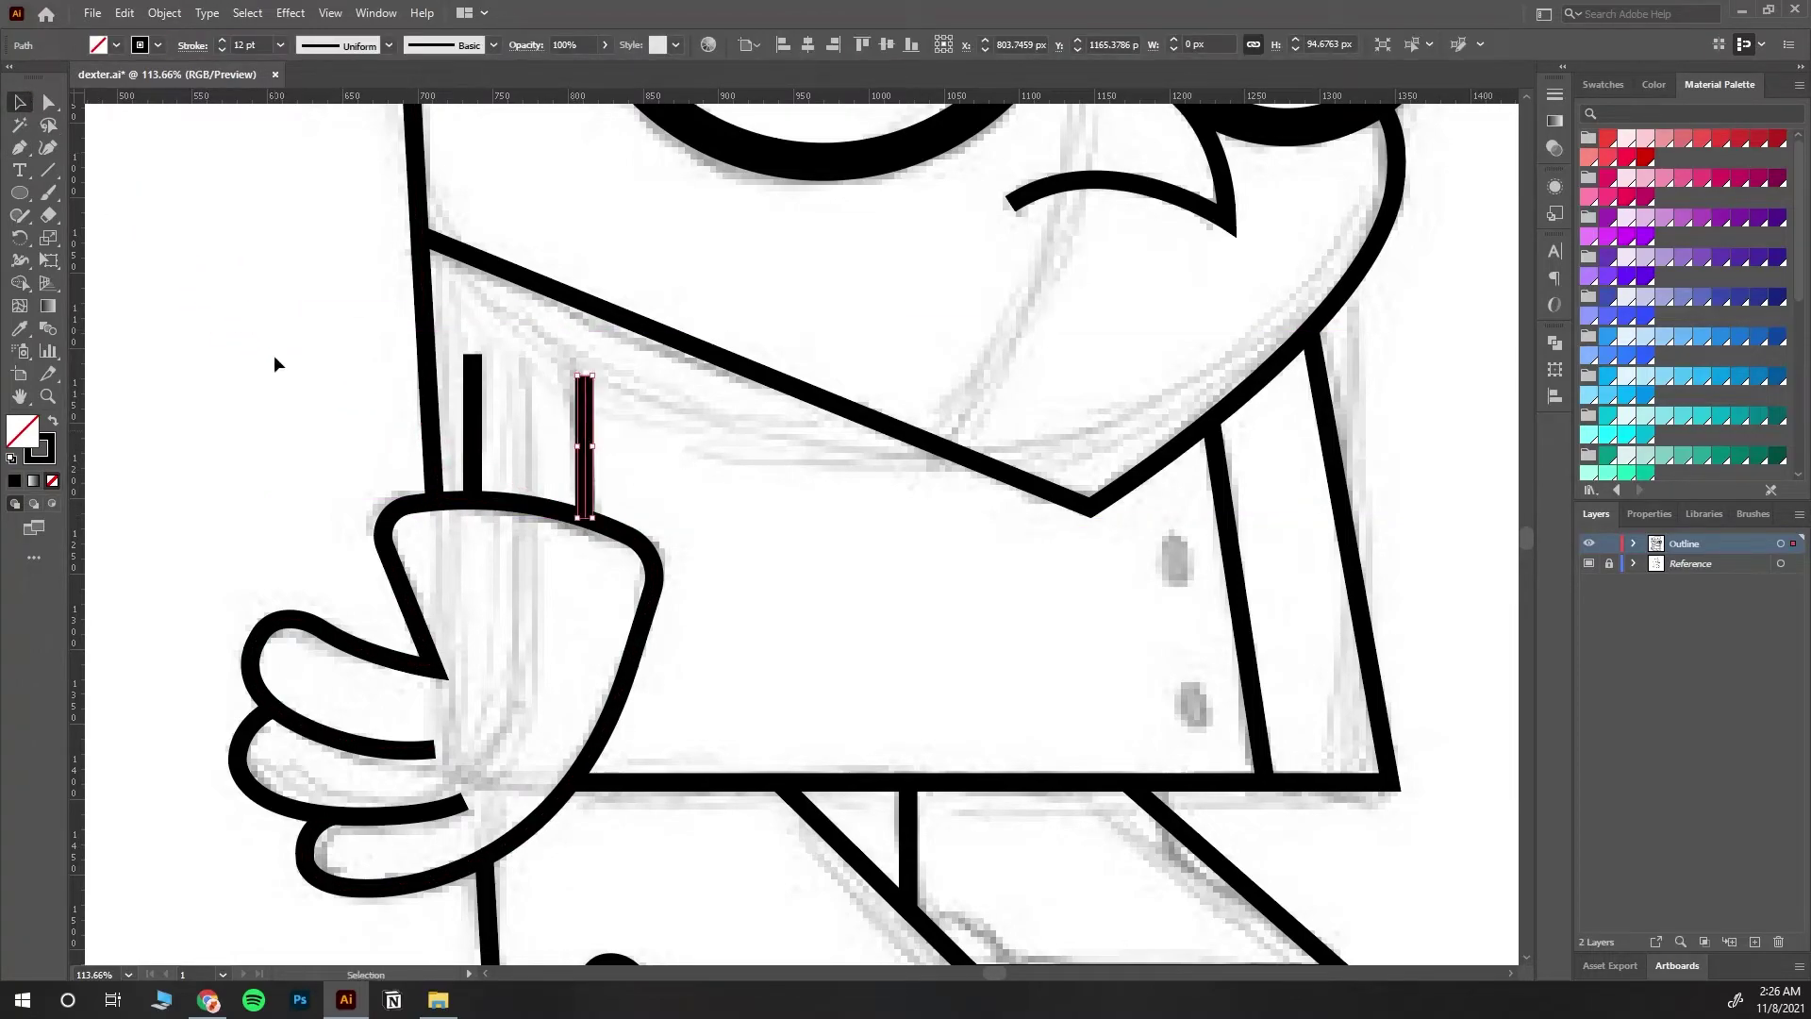
pyautogui.click(273, 355)
# Step: Draw the coat's two buttons as small solid black ellipses without a stroke over the sketched buttons
pyautogui.click(50, 394)
pyautogui.moveTo(1118, 656); pyautogui.dragTo(891, 472)
pyautogui.moveTo(1336, 643); pyautogui.dragTo(1427, 755)
pyautogui.moveTo(1085, 707); pyautogui.dragTo(1243, 709)
pyautogui.click(20, 195)
pyautogui.moveTo(928, 493)
pyautogui.mouseDown()
pyautogui.moveTo(983, 533)
pyautogui.moveTo(973, 562)
pyautogui.moveTo(952, 526)
pyautogui.moveTo(979, 567)
pyautogui.moveTo(959, 529)
pyautogui.moveTo(990, 760)
pyautogui.mouseUp()
pyautogui.click(51, 422)
pyautogui.click(21, 104)
pyautogui.click(777, 628)
pyautogui.hotkey('ctrl', '0')
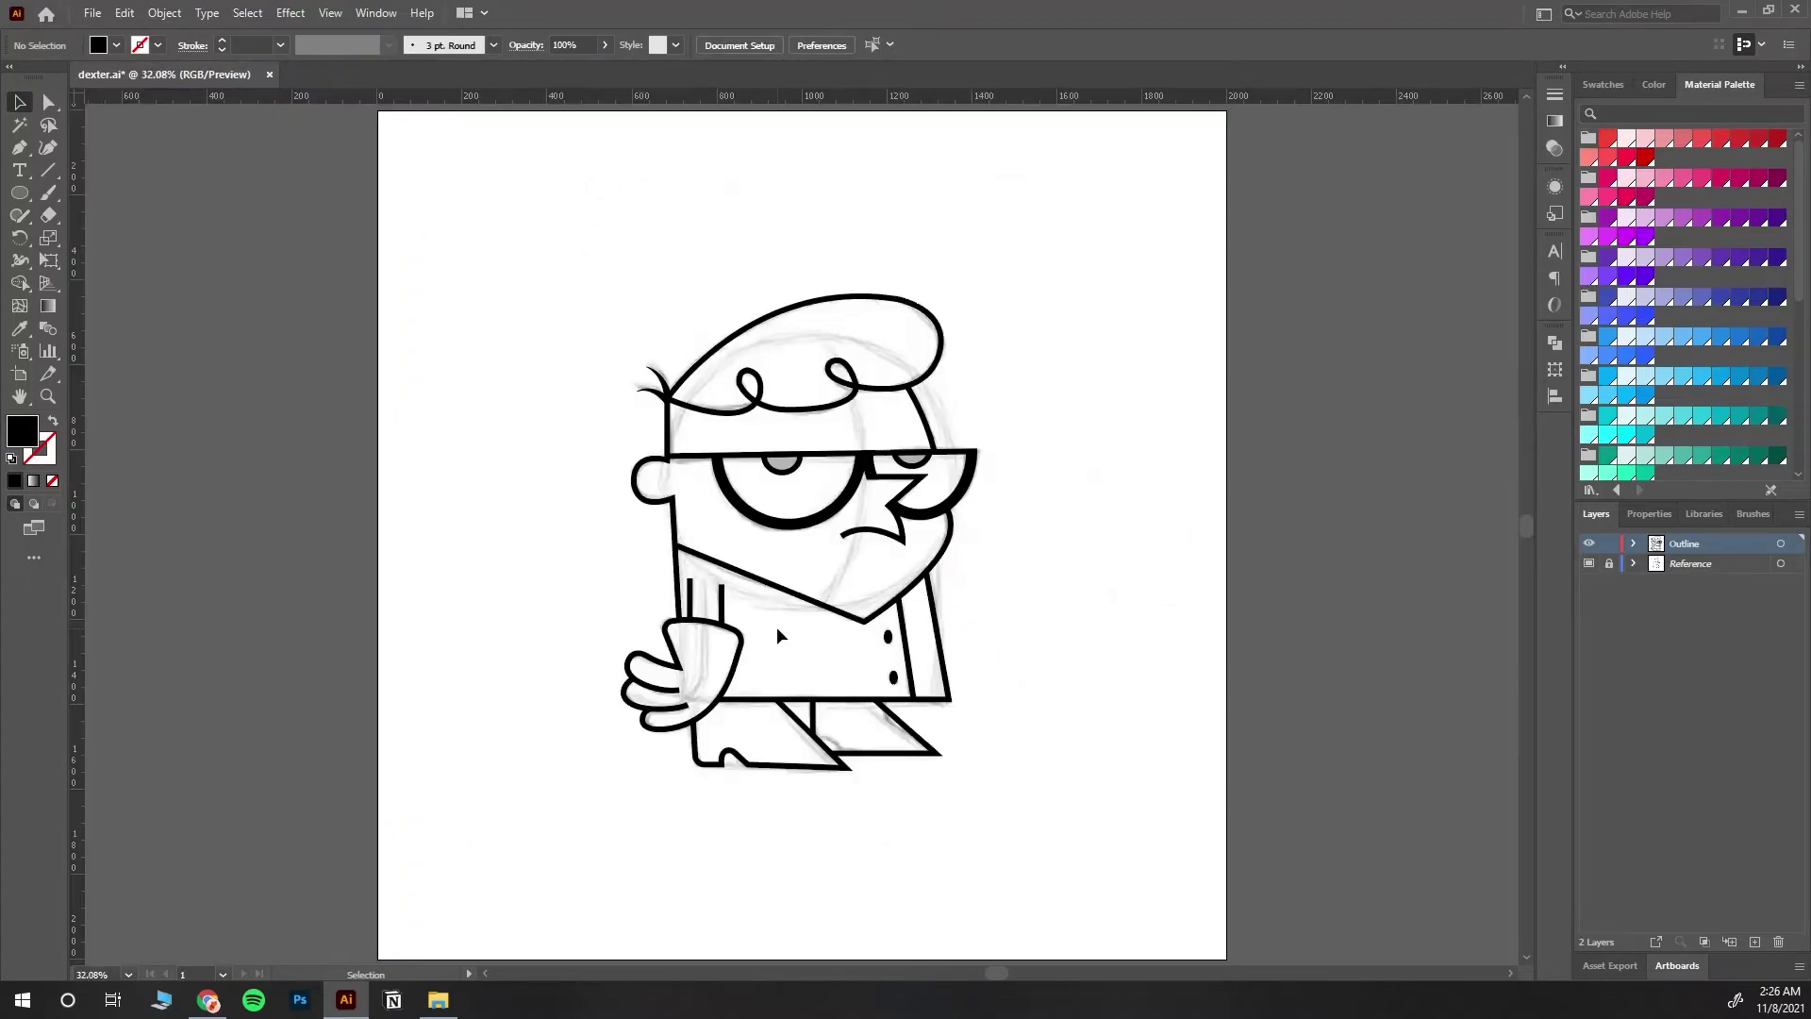
# Step: Expand the fill and stroke of all the character's outlines and merge the result with Pathfinder
pyautogui.hotkey('ctrl', 'shift', 'w')
pyautogui.moveTo(518, 226)
pyautogui.mouseDown()
pyautogui.moveTo(679, 388)
pyautogui.moveTo(1049, 853)
pyautogui.mouseUp()
pyautogui.click(164, 12)
pyautogui.click(188, 231)
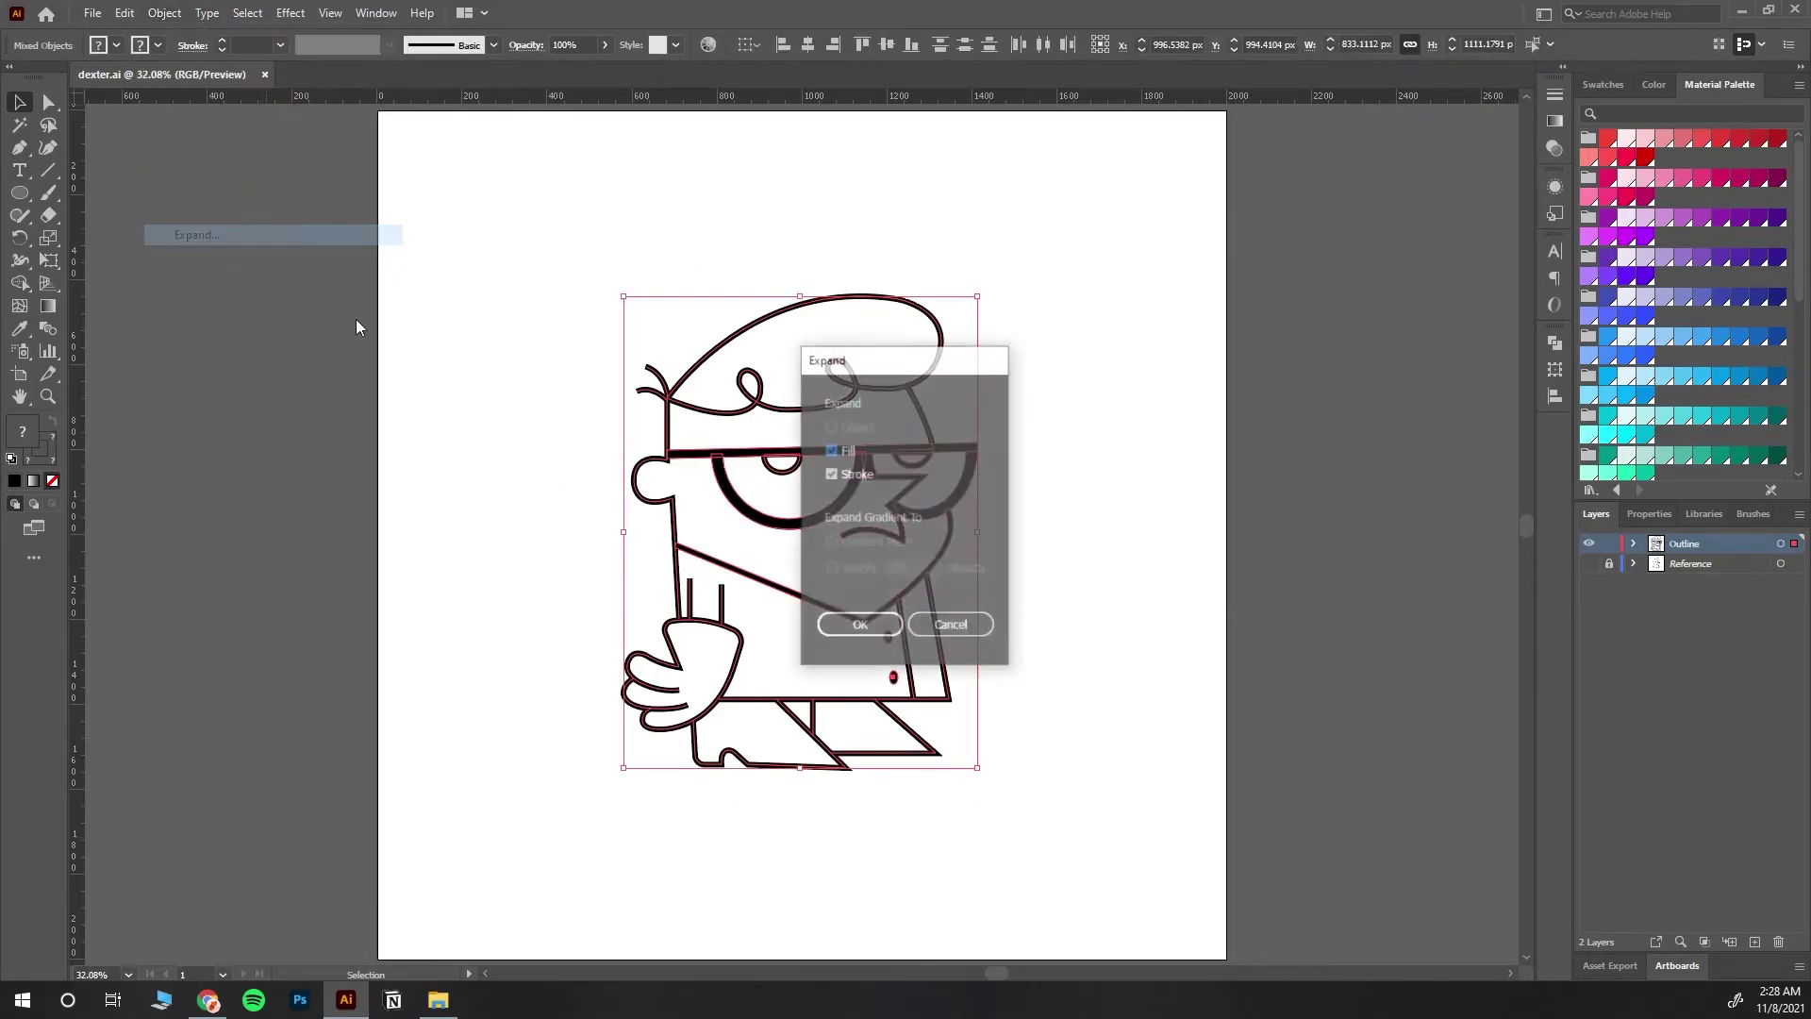
pyautogui.click(851, 623)
pyautogui.click(1556, 346)
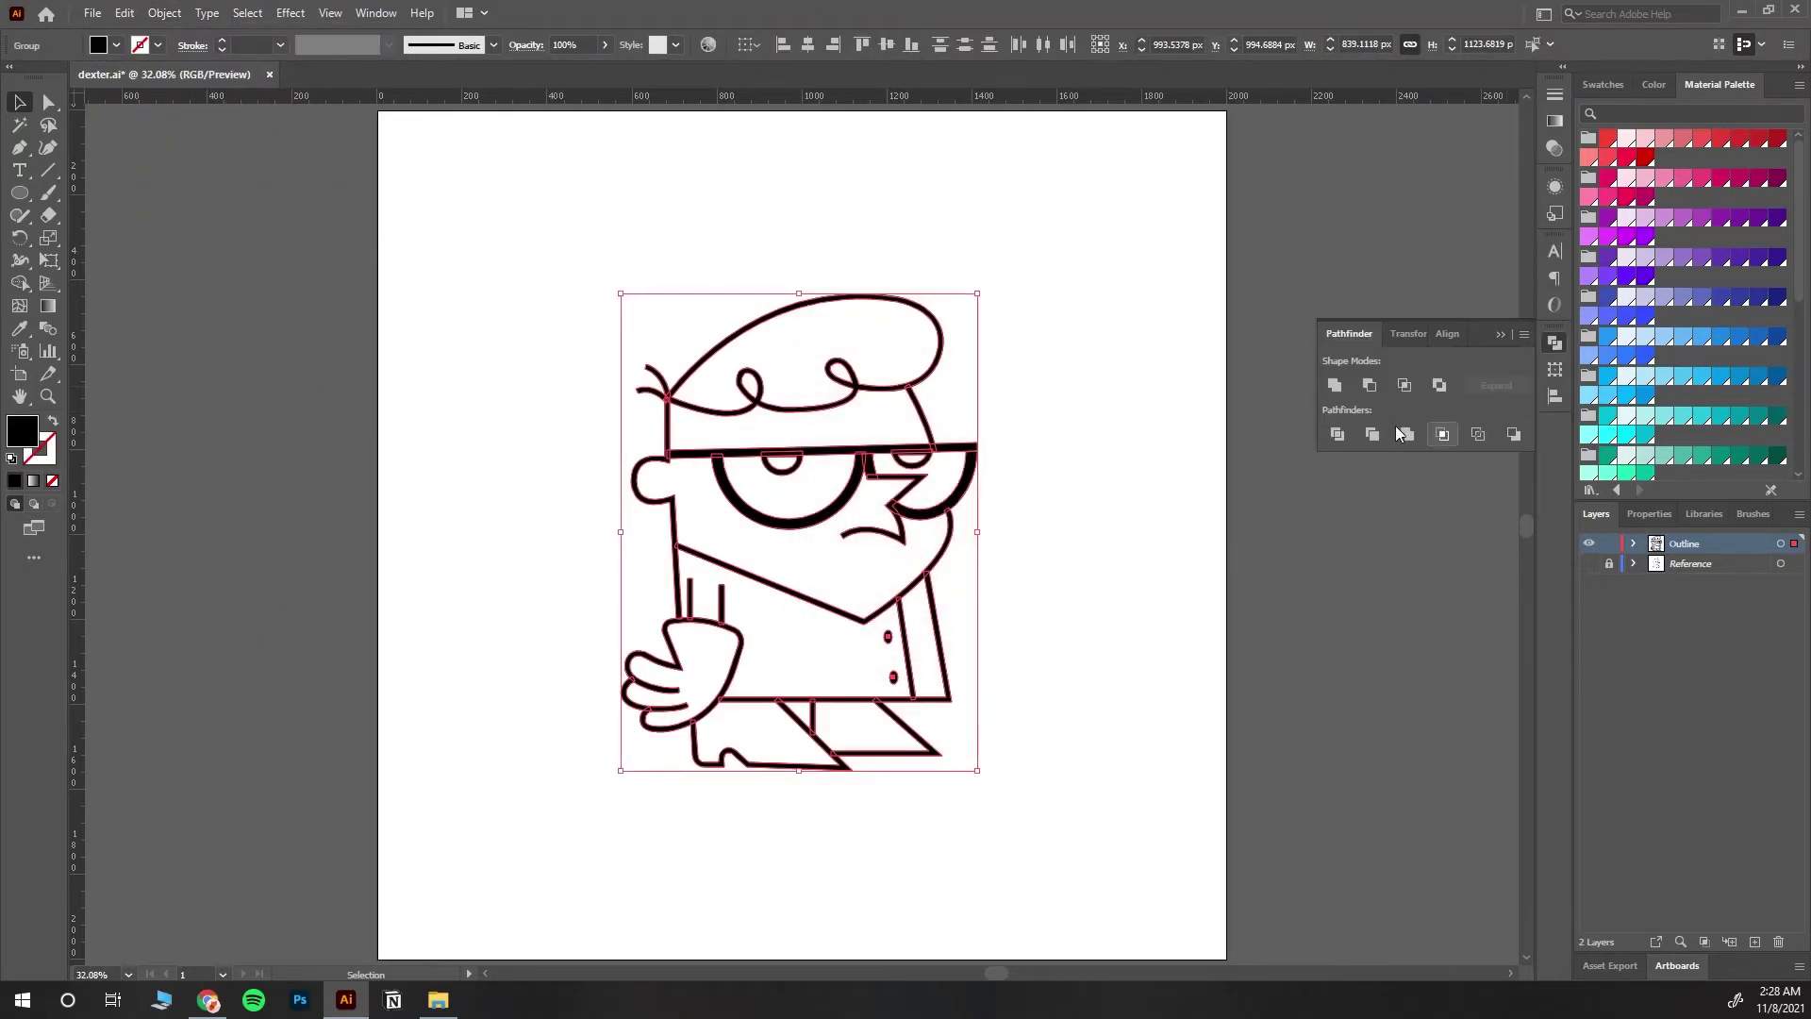
pyautogui.click(1497, 337)
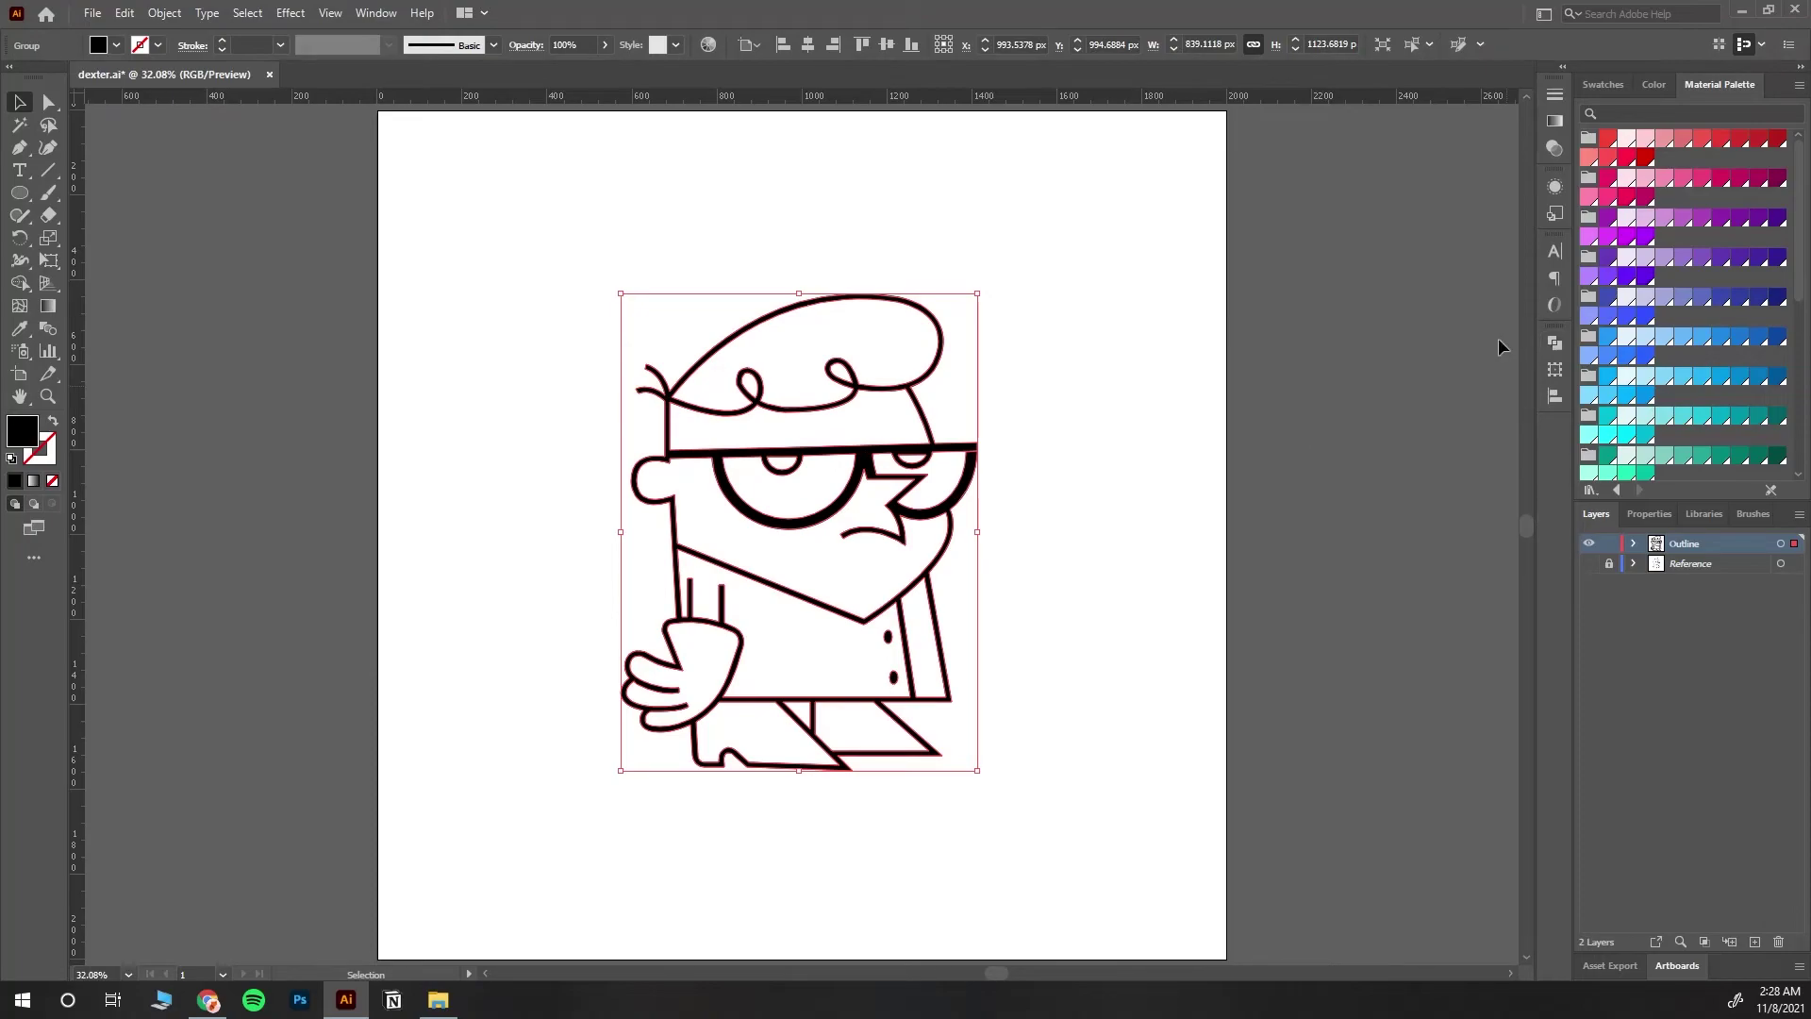
# Step: Fill the forehead and the rest of the face with light pink using the Live Paint Bucket
pyautogui.click(20, 283)
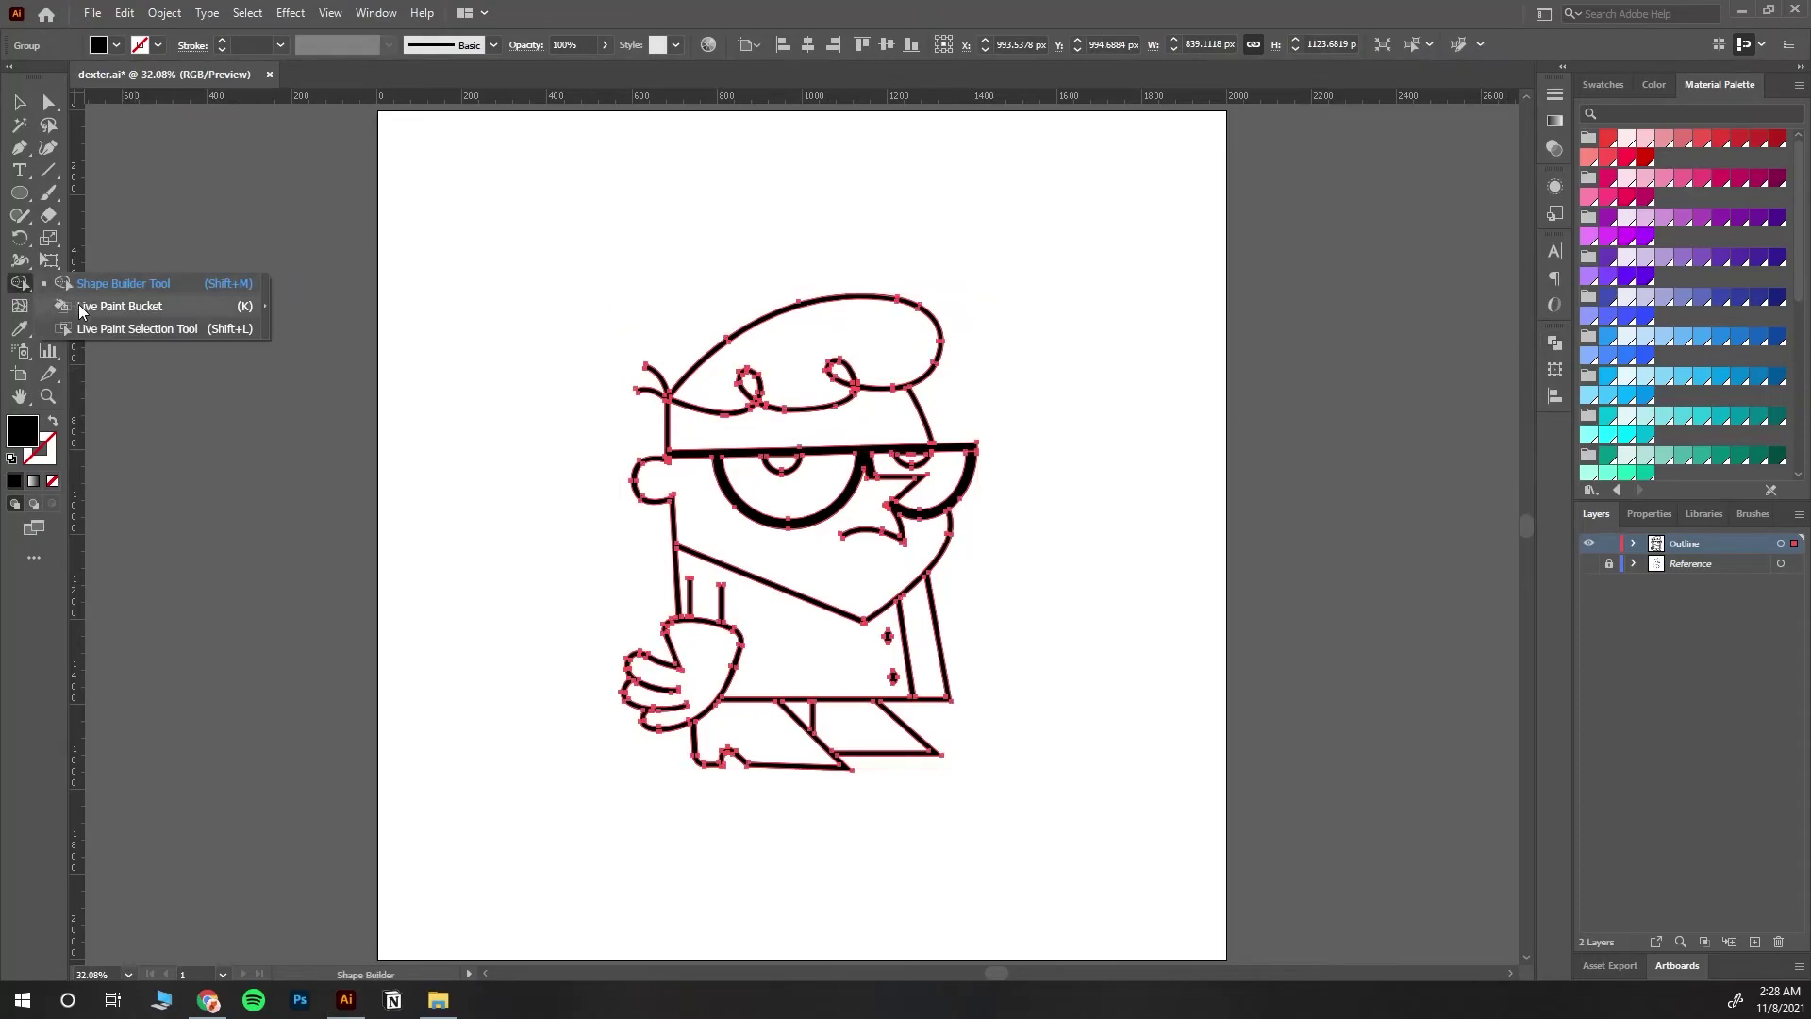
pyautogui.click(1645, 139)
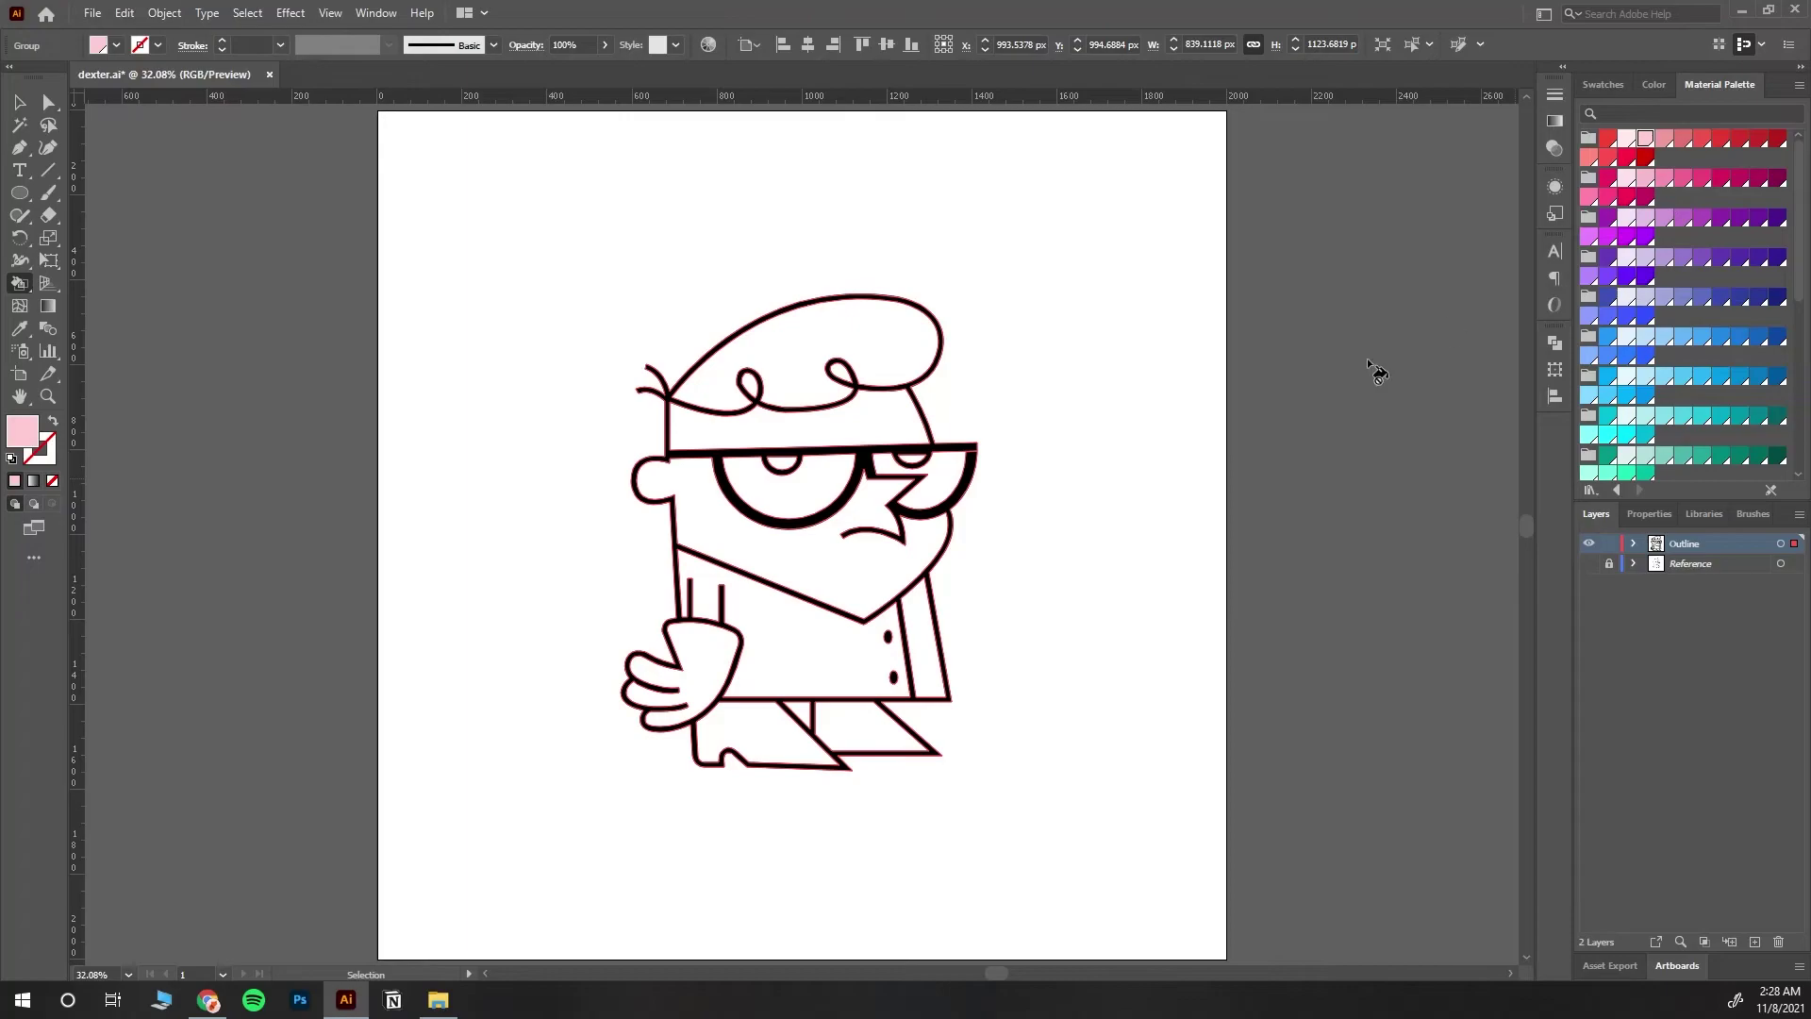
pyautogui.click(853, 429)
pyautogui.click(800, 563)
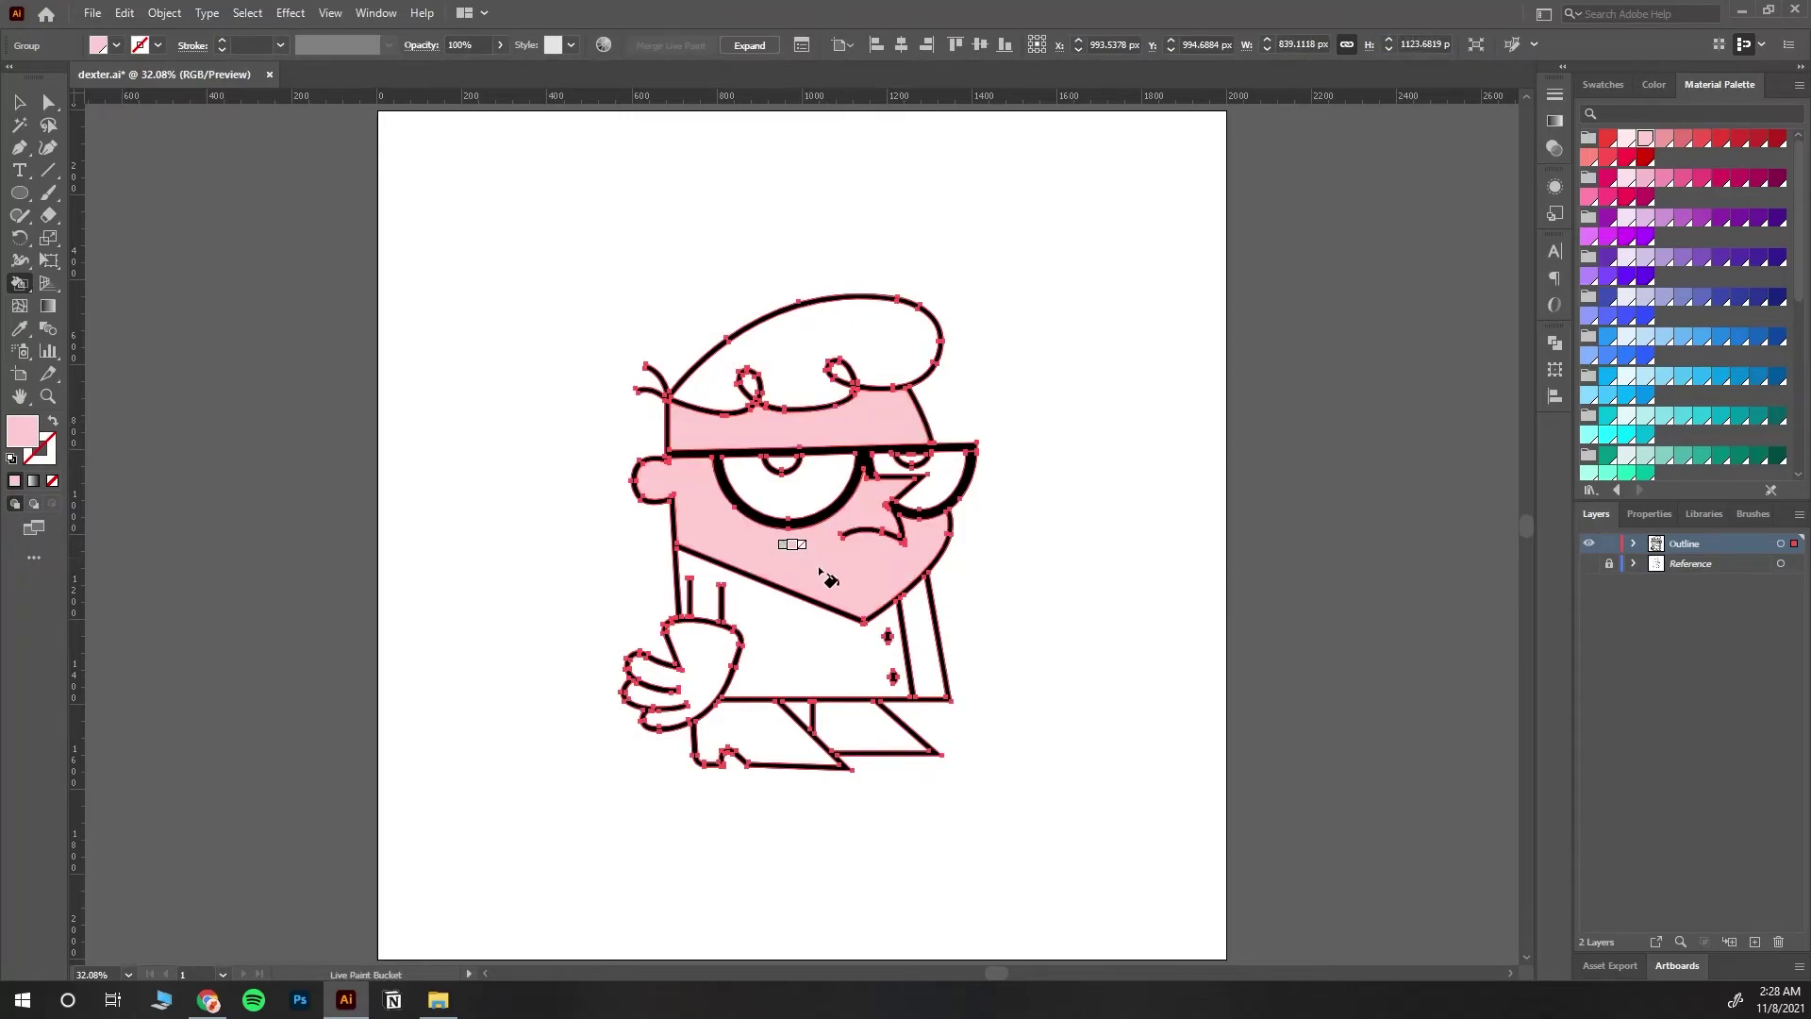
pyautogui.click(20, 102)
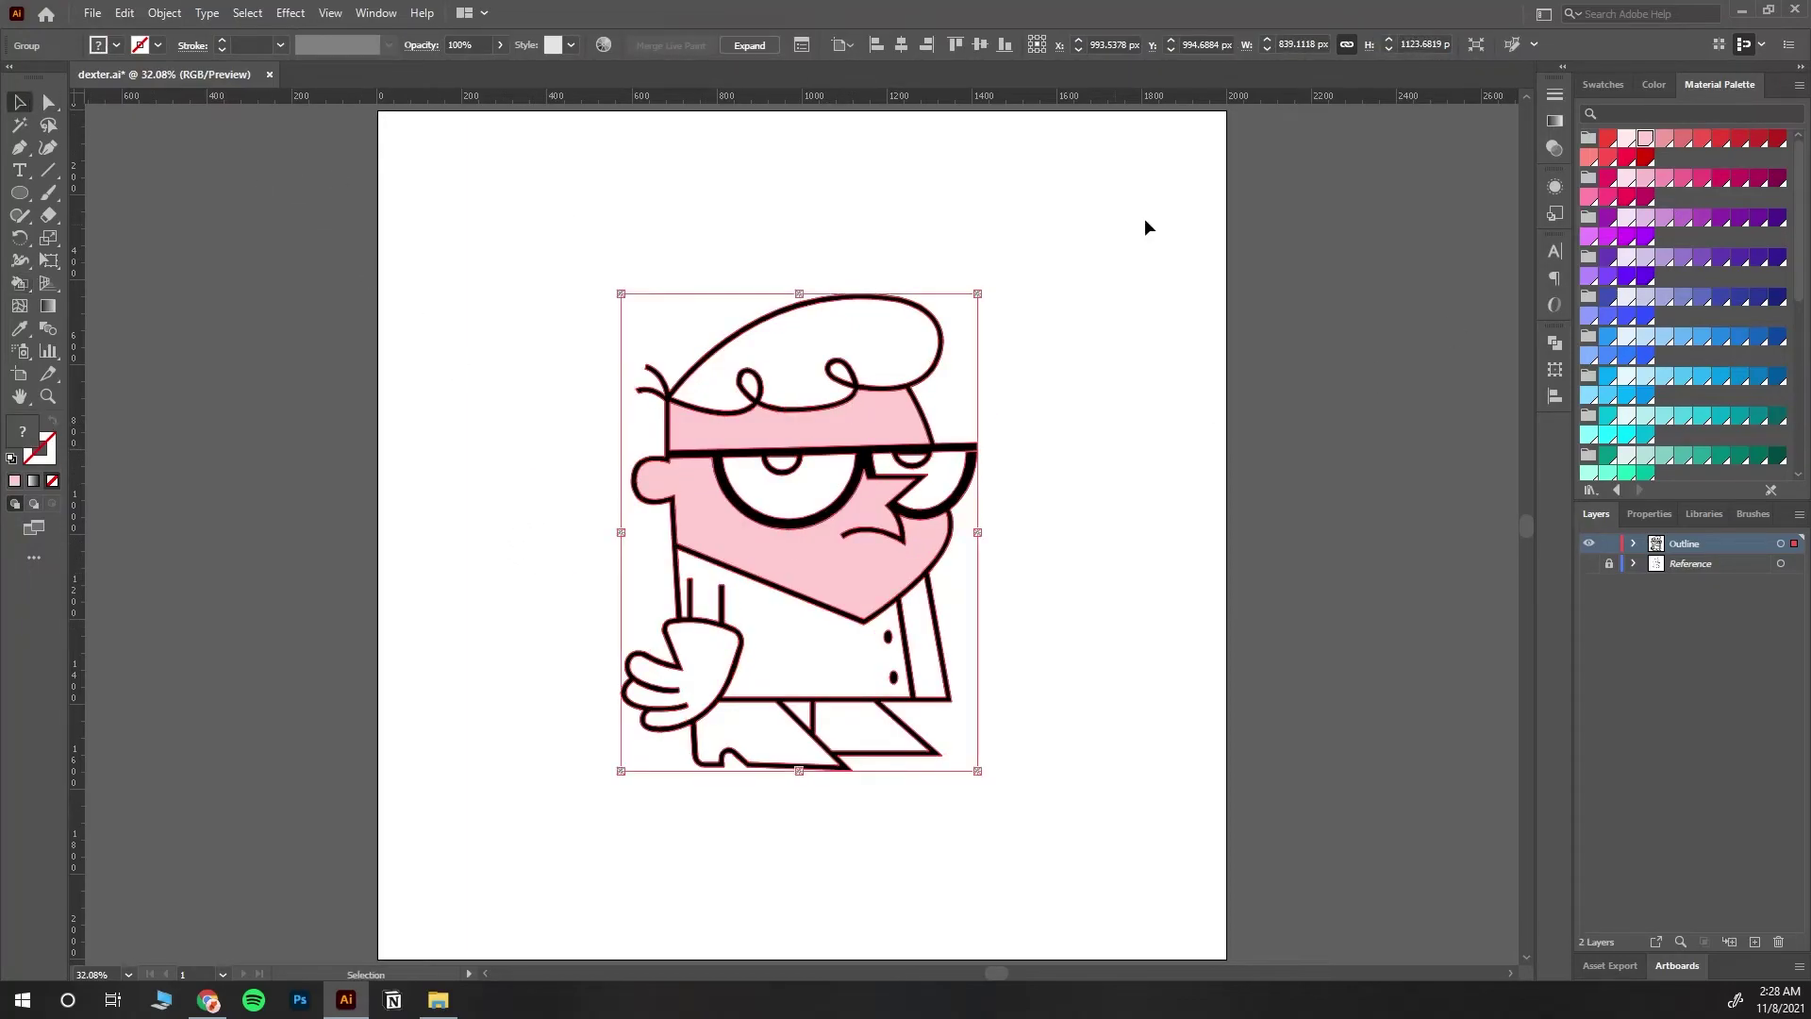
pyautogui.click(1095, 226)
# Step: Fill the hair, including its curl loops, with orange-red using the Live Paint Bucket
pyautogui.scroll(-5, 1759, 432)
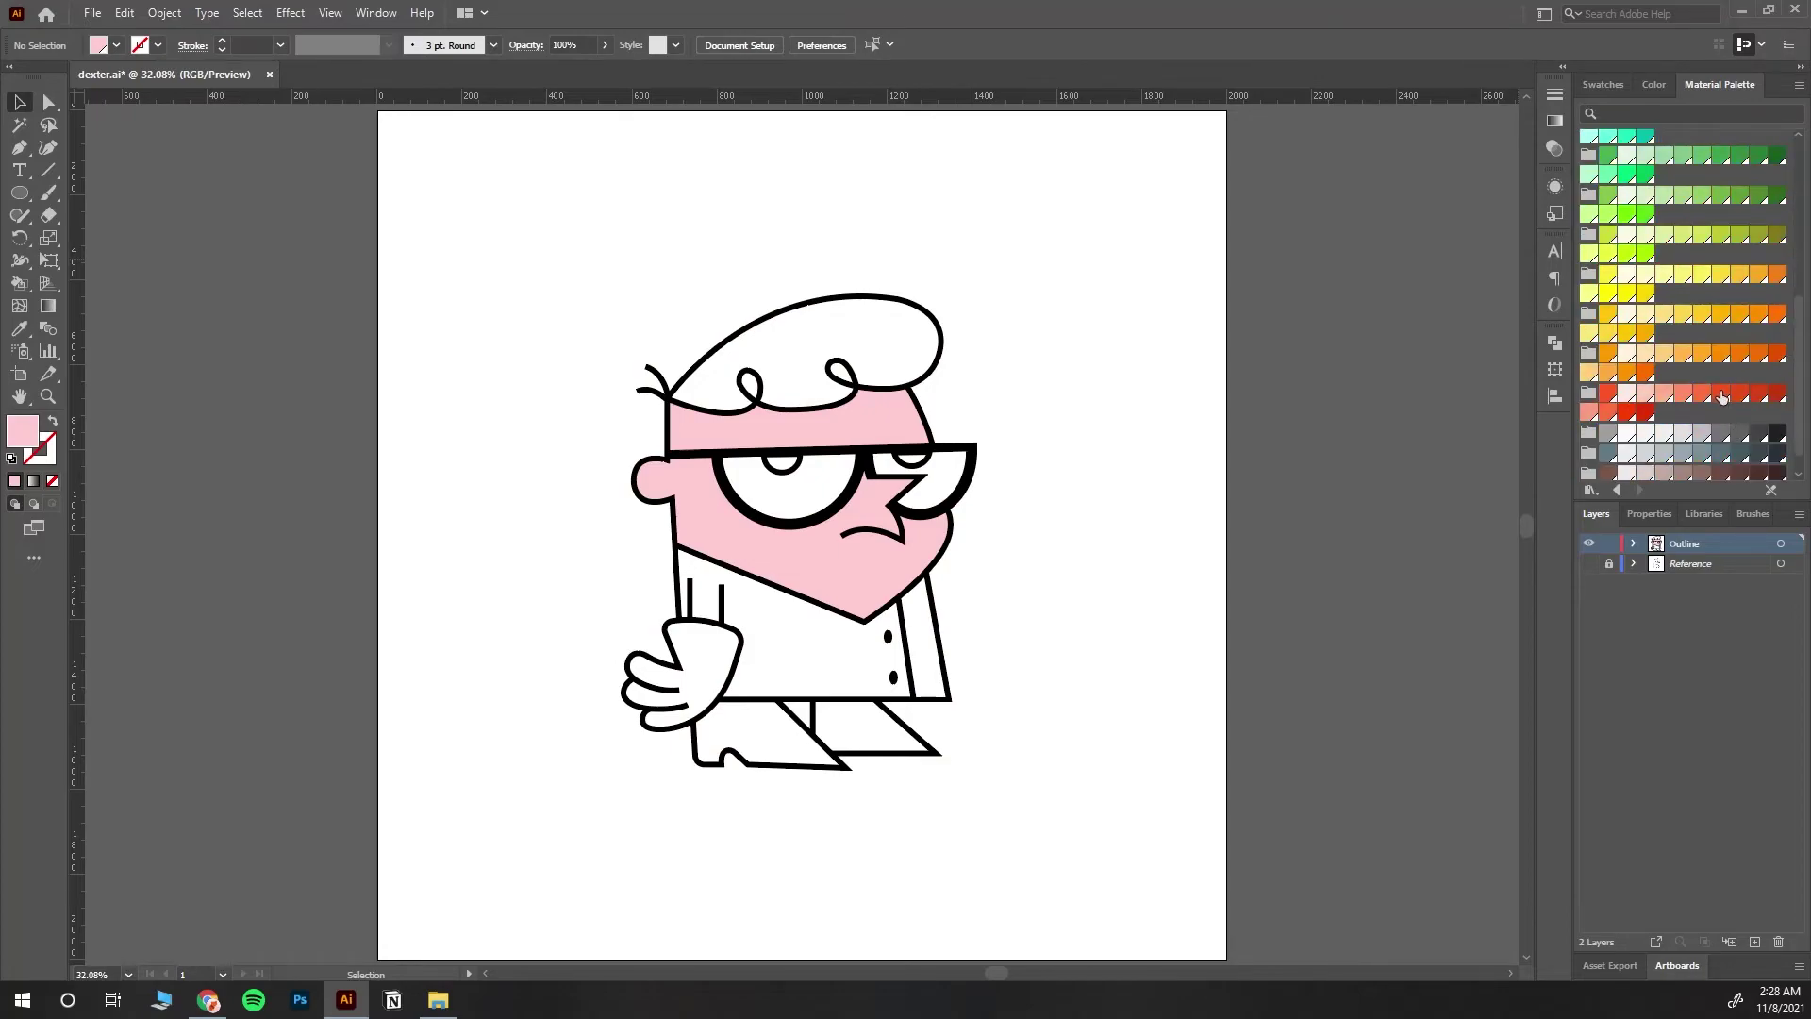
pyautogui.click(1722, 397)
pyautogui.press('k')
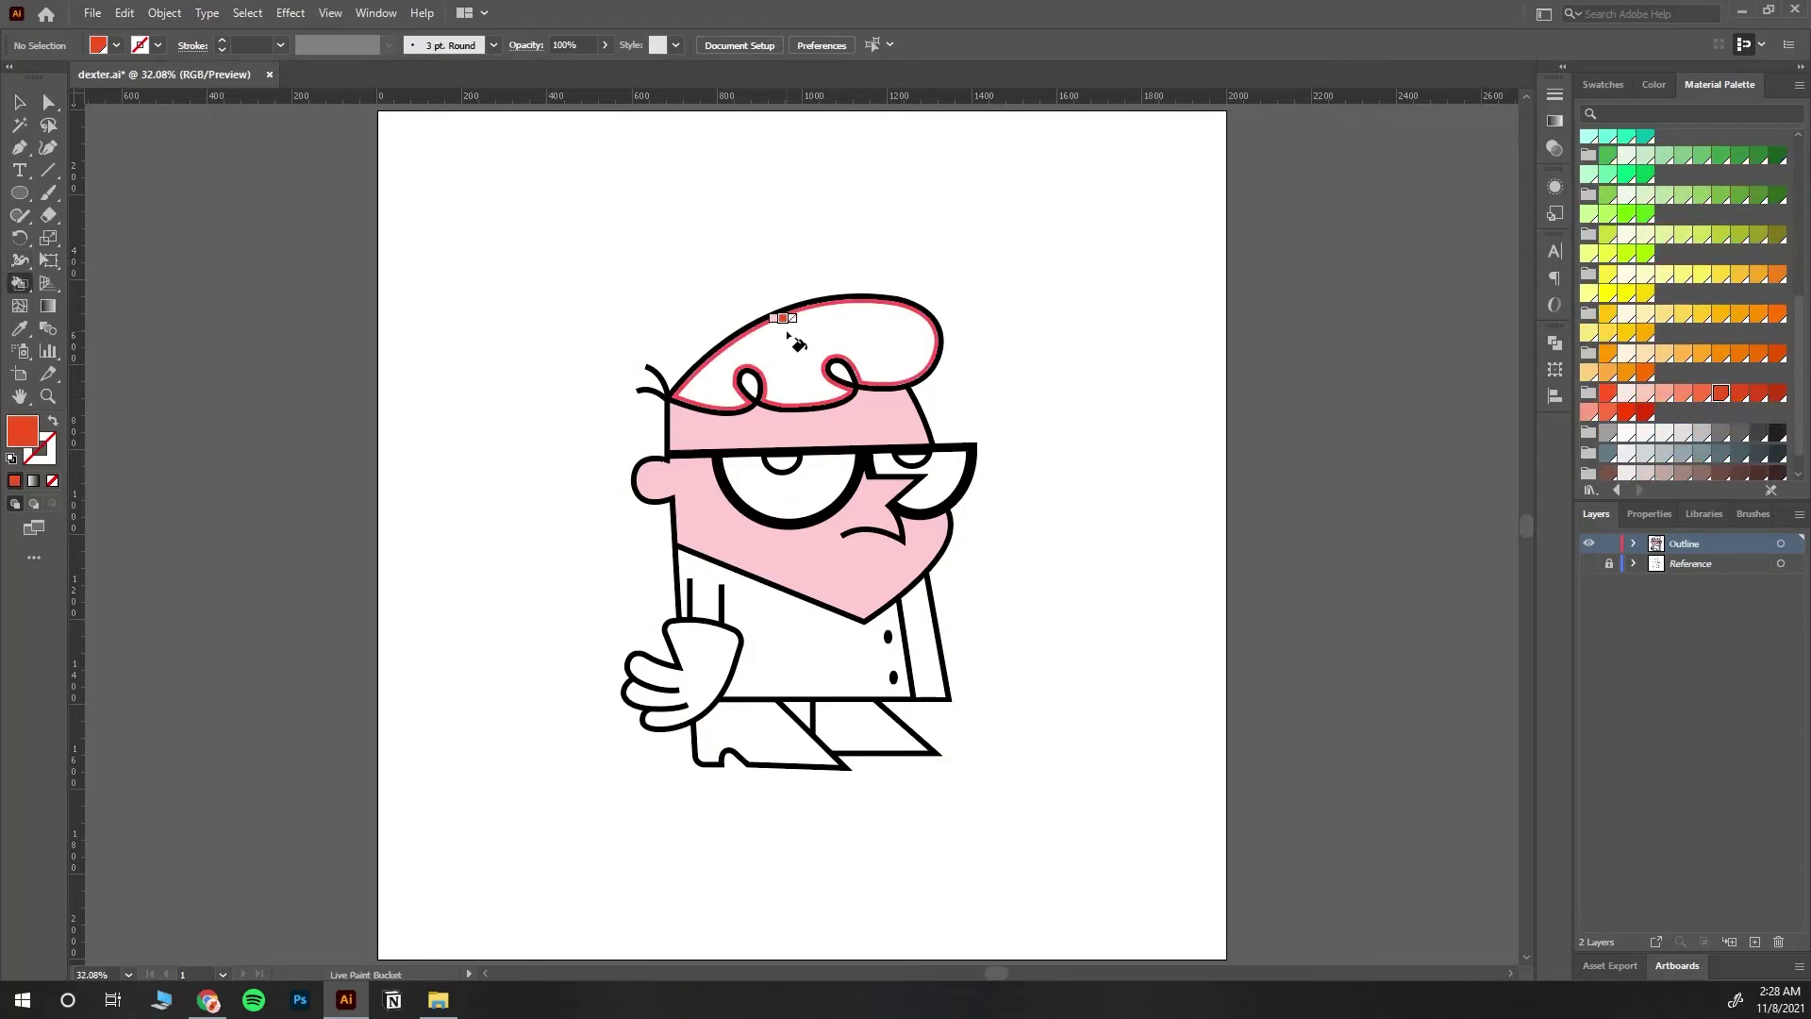
pyautogui.click(790, 337)
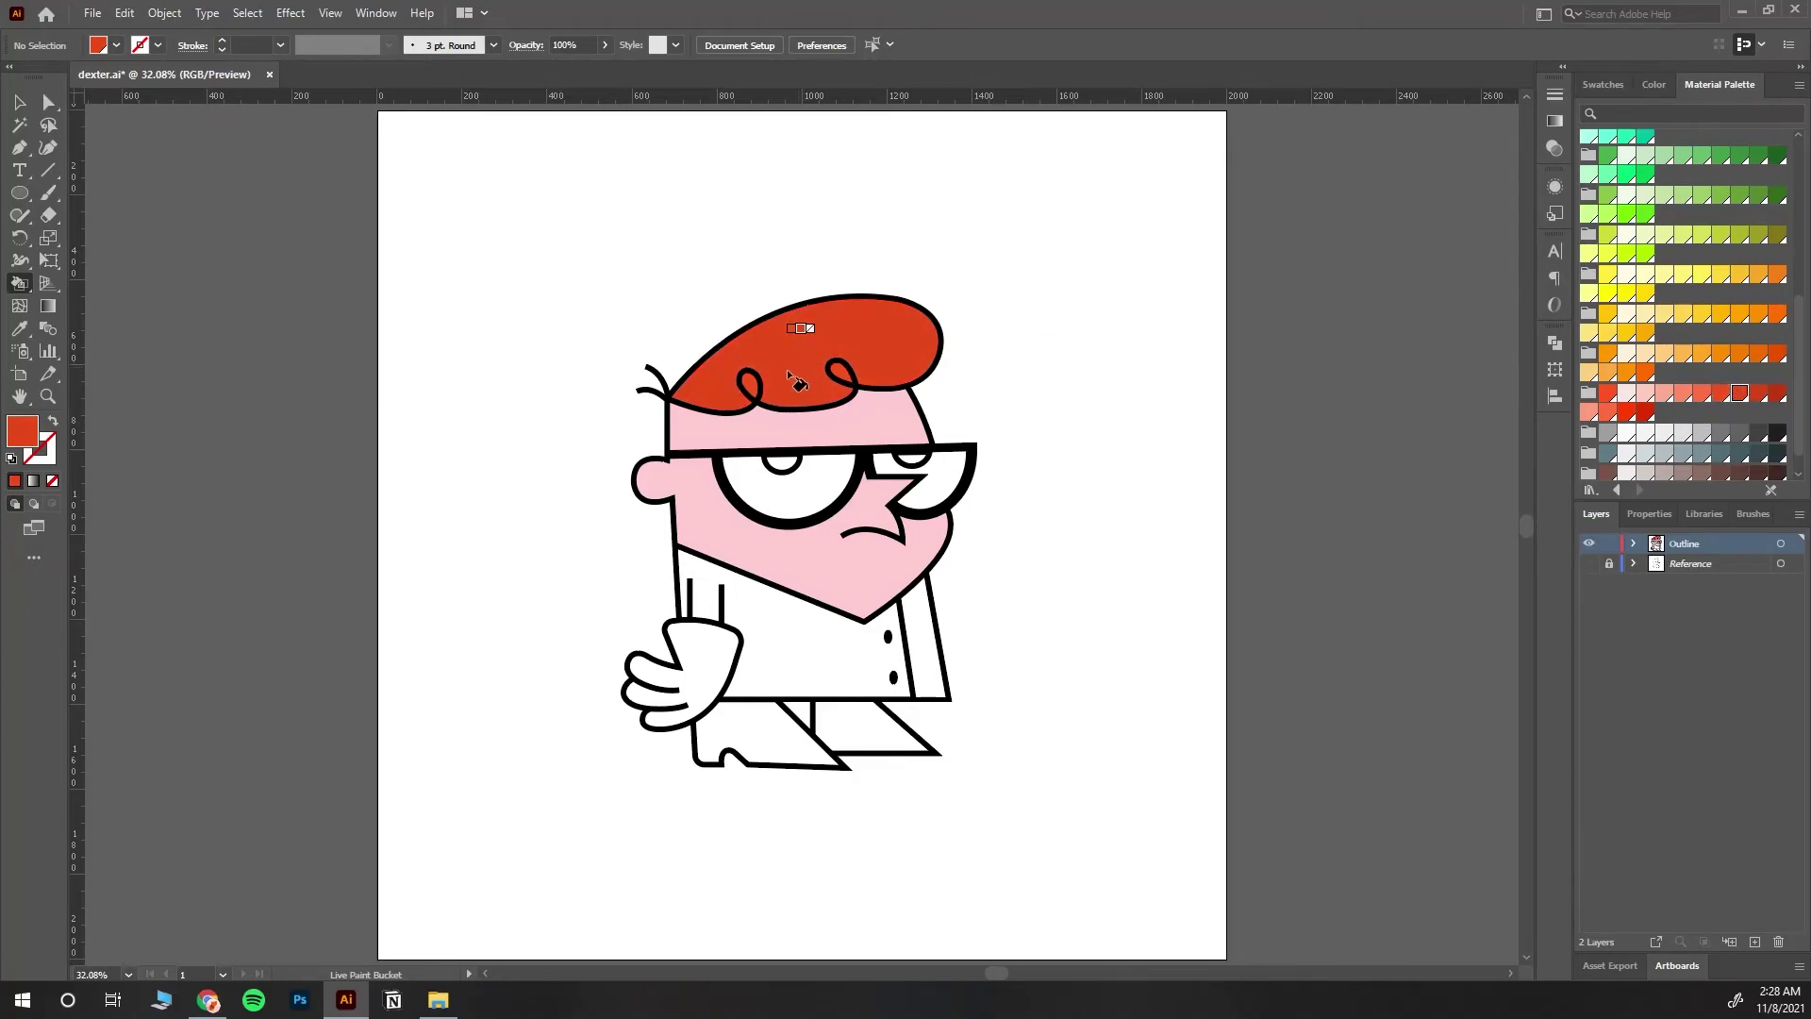
pyautogui.click(1721, 395)
pyautogui.click(810, 373)
pyautogui.click(748, 378)
# Step: Fill the pupils of both eyes with black using the Live Paint Bucket
pyautogui.scroll(-1, 1775, 439)
pyautogui.click(1608, 466)
pyautogui.click(784, 465)
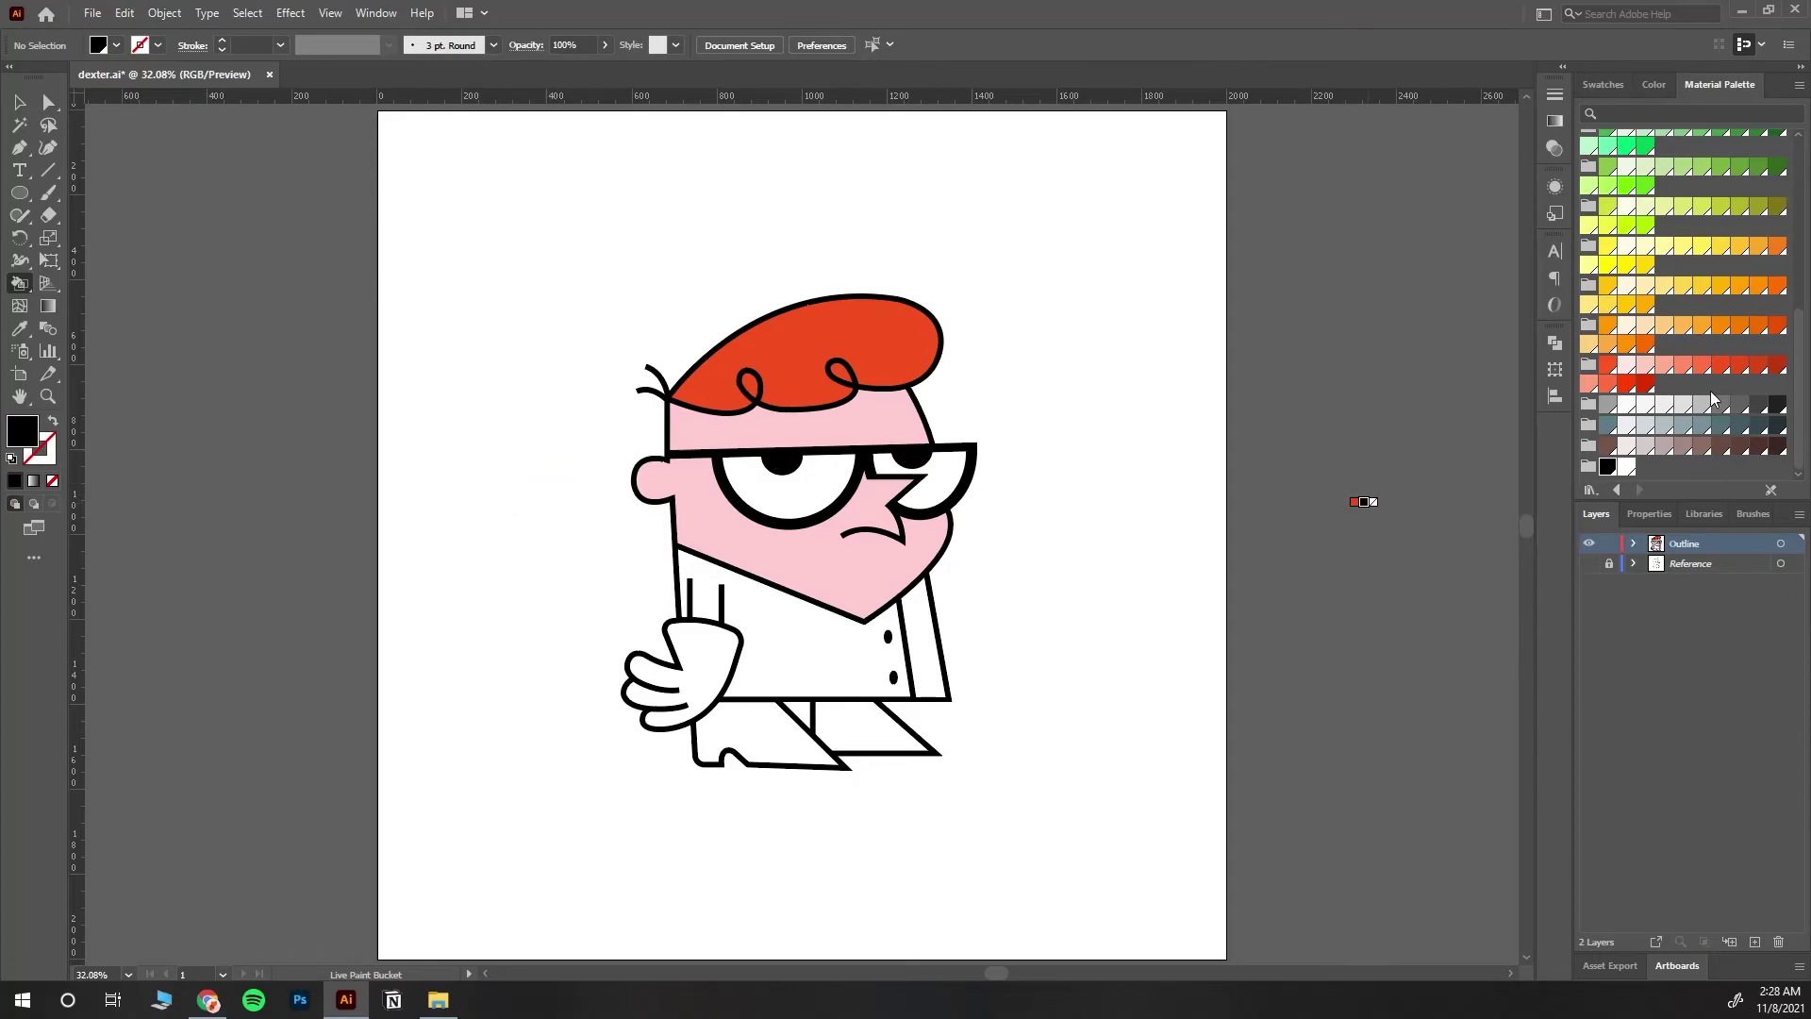
# Step: Fill both lenses of the glasses with light blue using the Live Paint Bucket
pyautogui.scroll(5, 1711, 390)
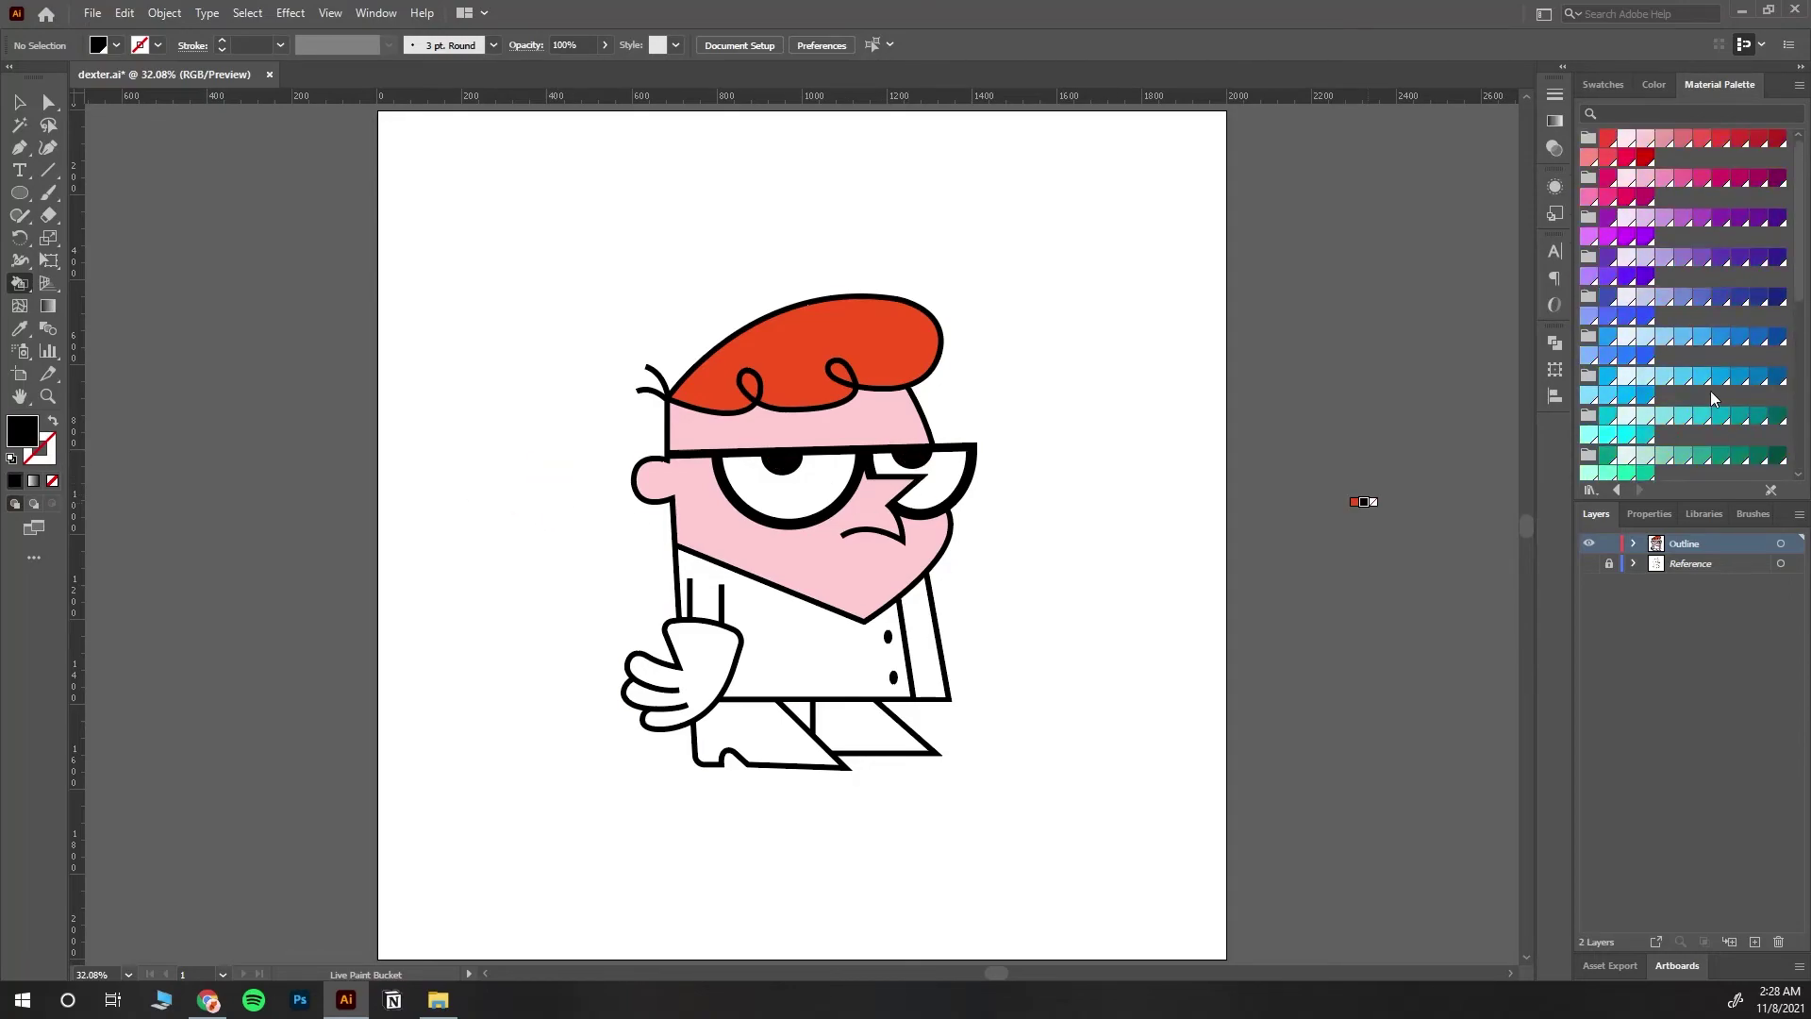
pyautogui.click(1645, 380)
pyautogui.click(784, 498)
pyautogui.click(950, 471)
pyautogui.click(1662, 379)
pyautogui.click(810, 485)
pyautogui.click(946, 471)
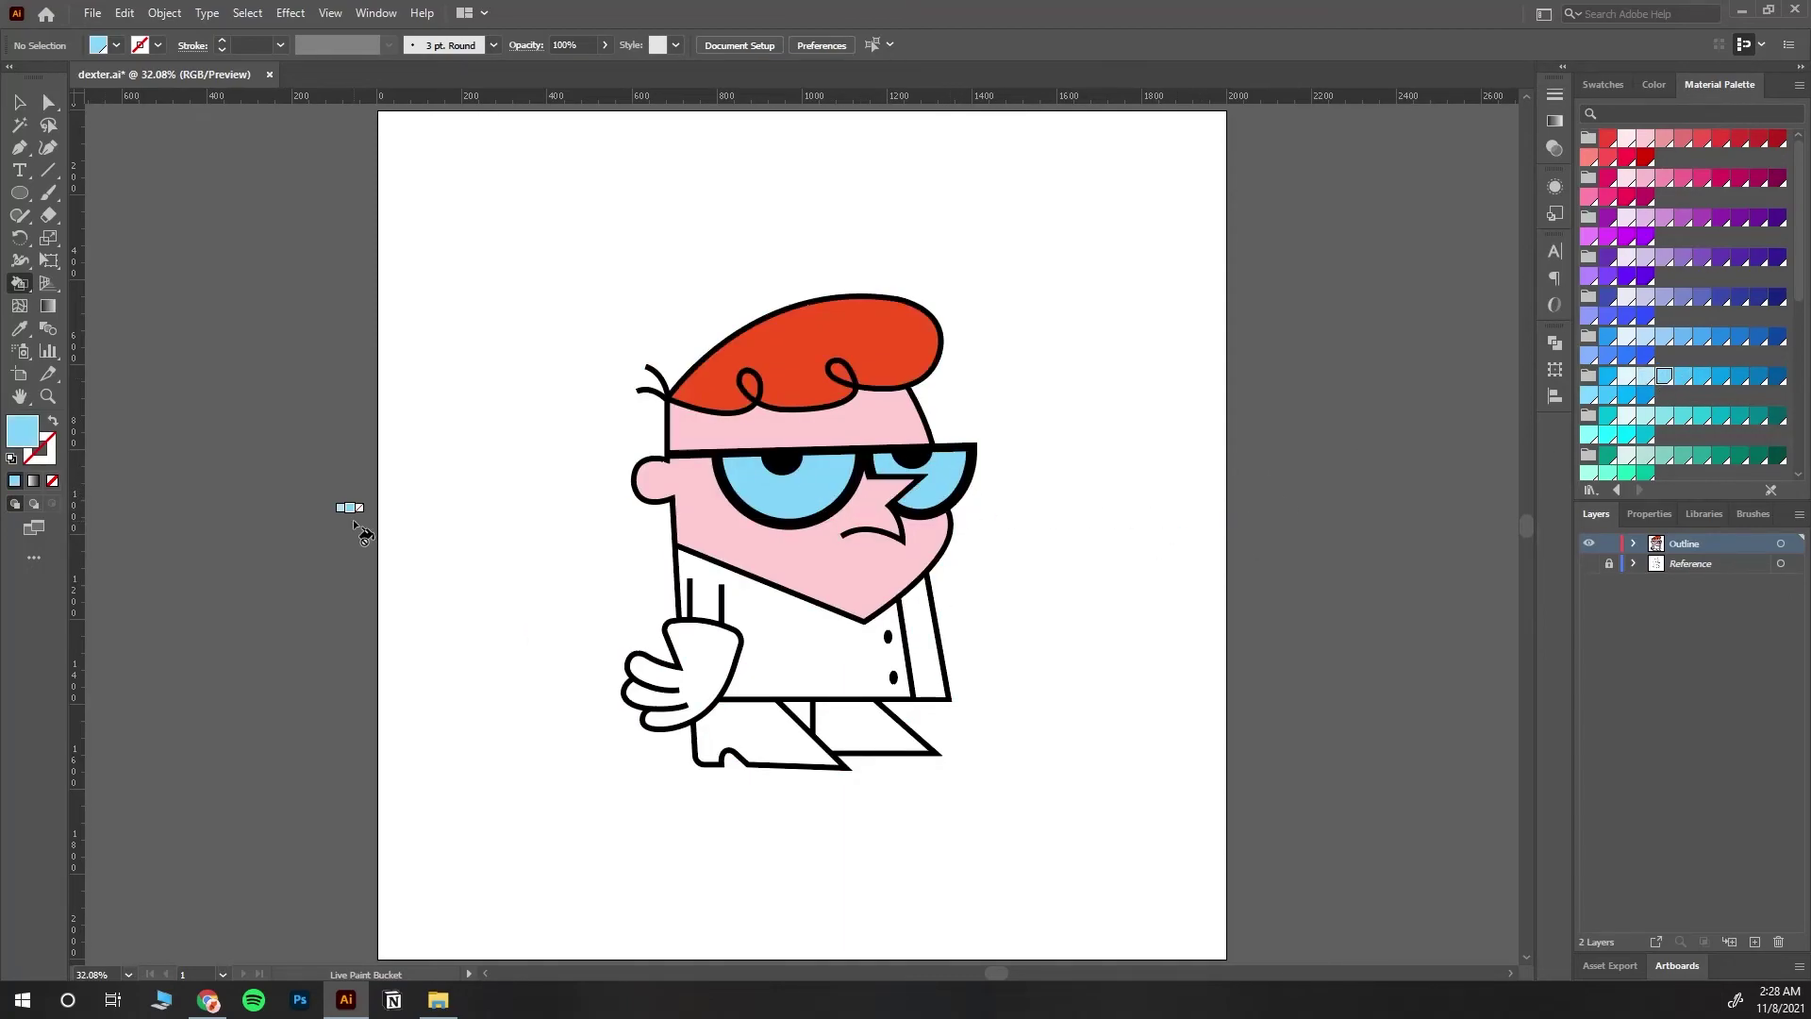
# Step: Fill the coat with white using the Live Paint Bucket
pyautogui.click(47, 396)
pyautogui.click(891, 667)
pyautogui.click(20, 284)
pyautogui.scroll(-5, 1717, 391)
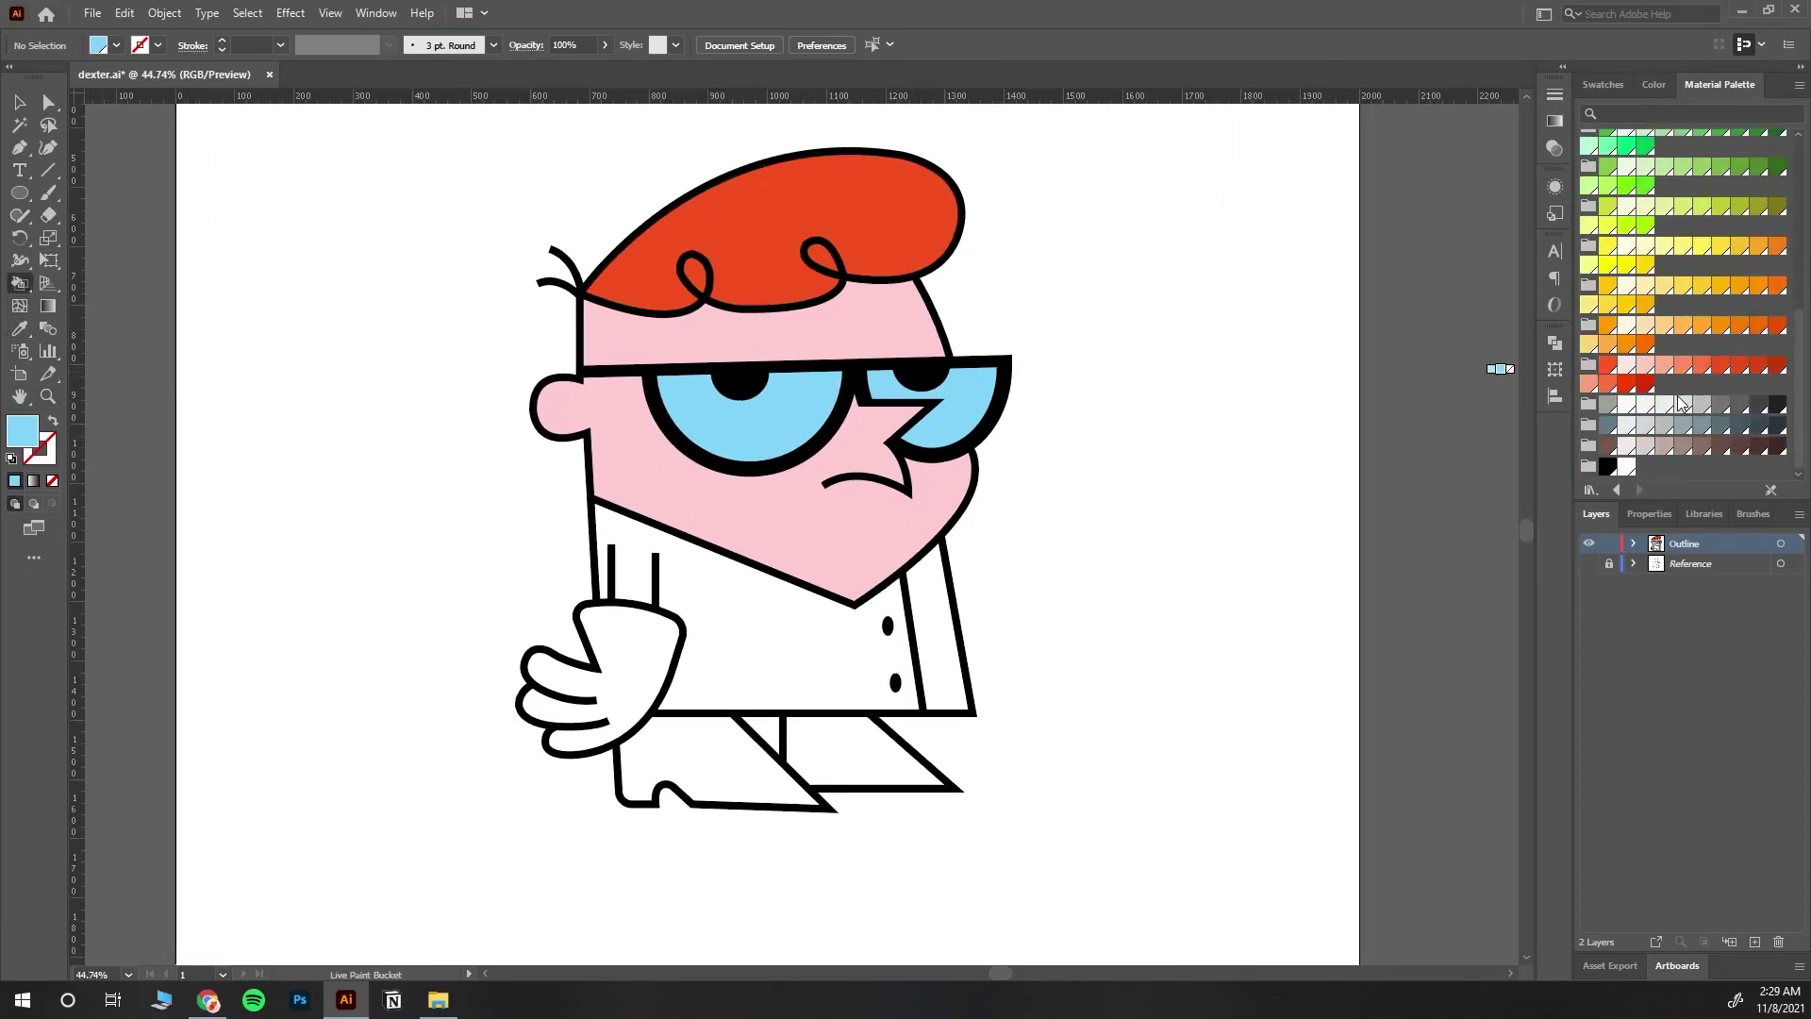
pyautogui.click(1627, 462)
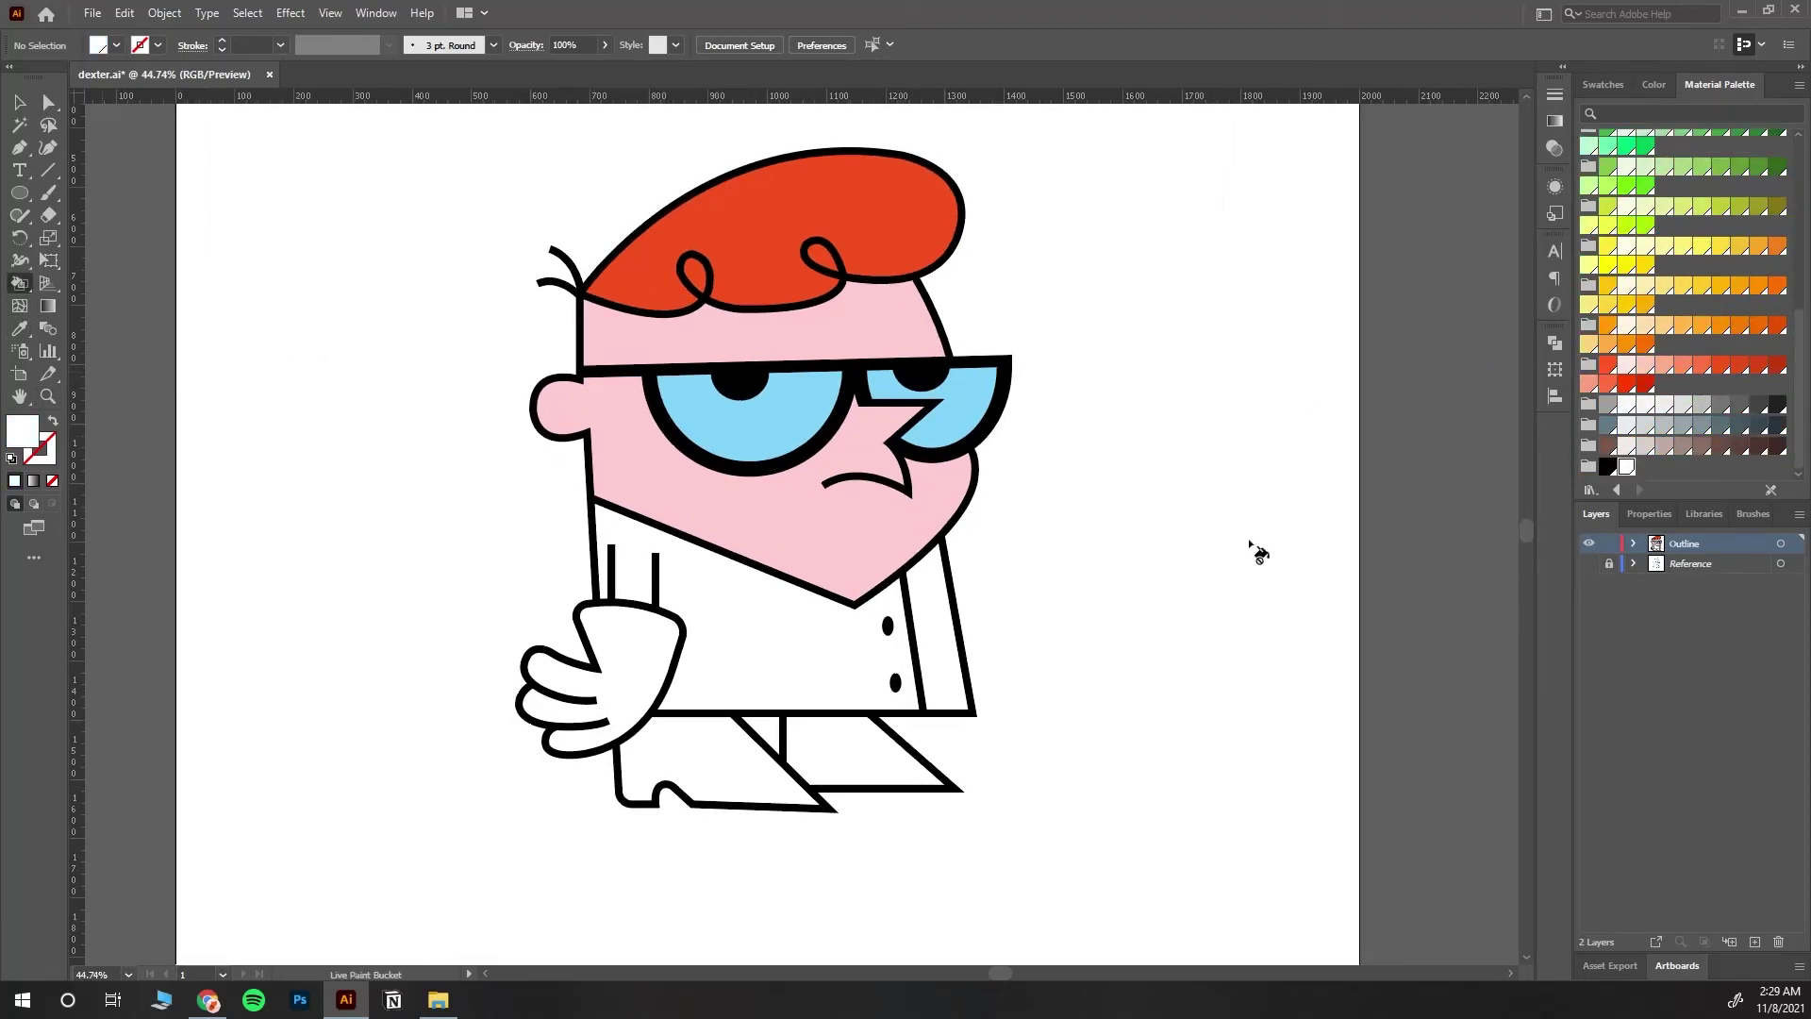
pyautogui.click(936, 646)
# Step: Fill both legs and shoes below the coat with black using the Live Paint Bucket
pyautogui.click(1610, 466)
pyautogui.click(820, 749)
pyautogui.click(734, 759)
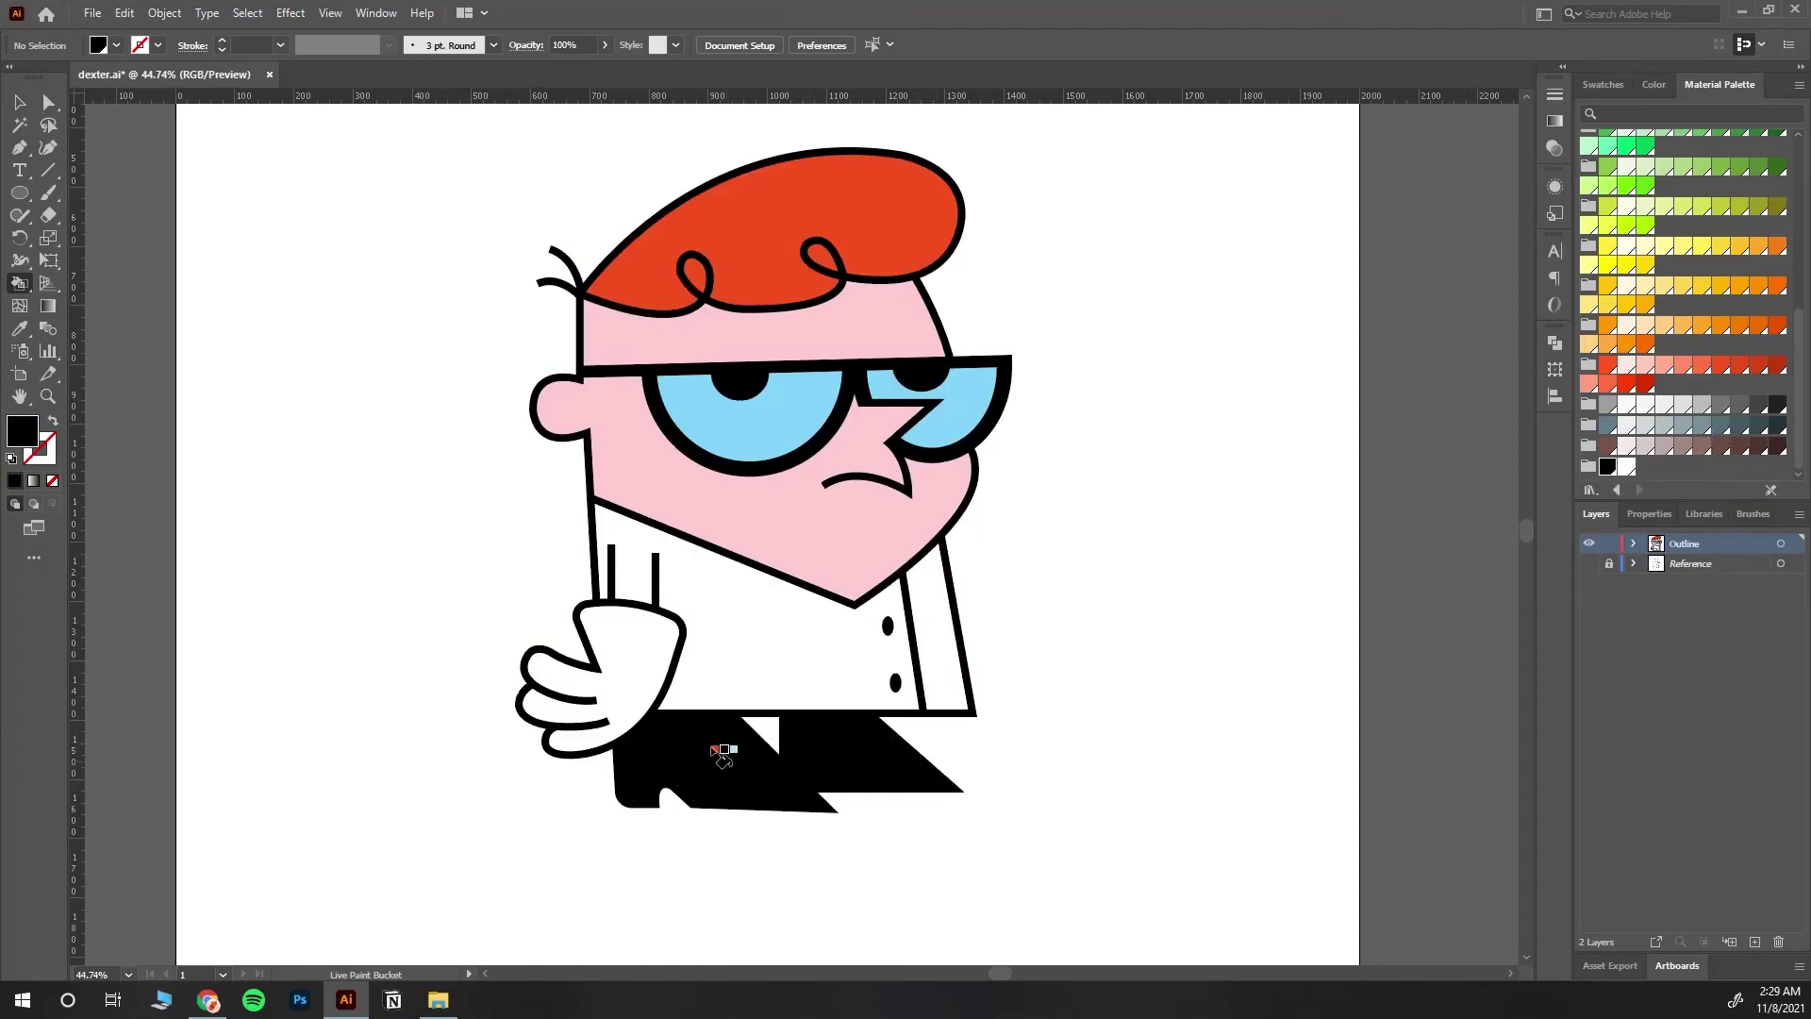
# Step: Fill the gloved hand with Purple 800 from the Material Palette using the Live Paint Bucket
pyautogui.scroll(5, 1721, 361)
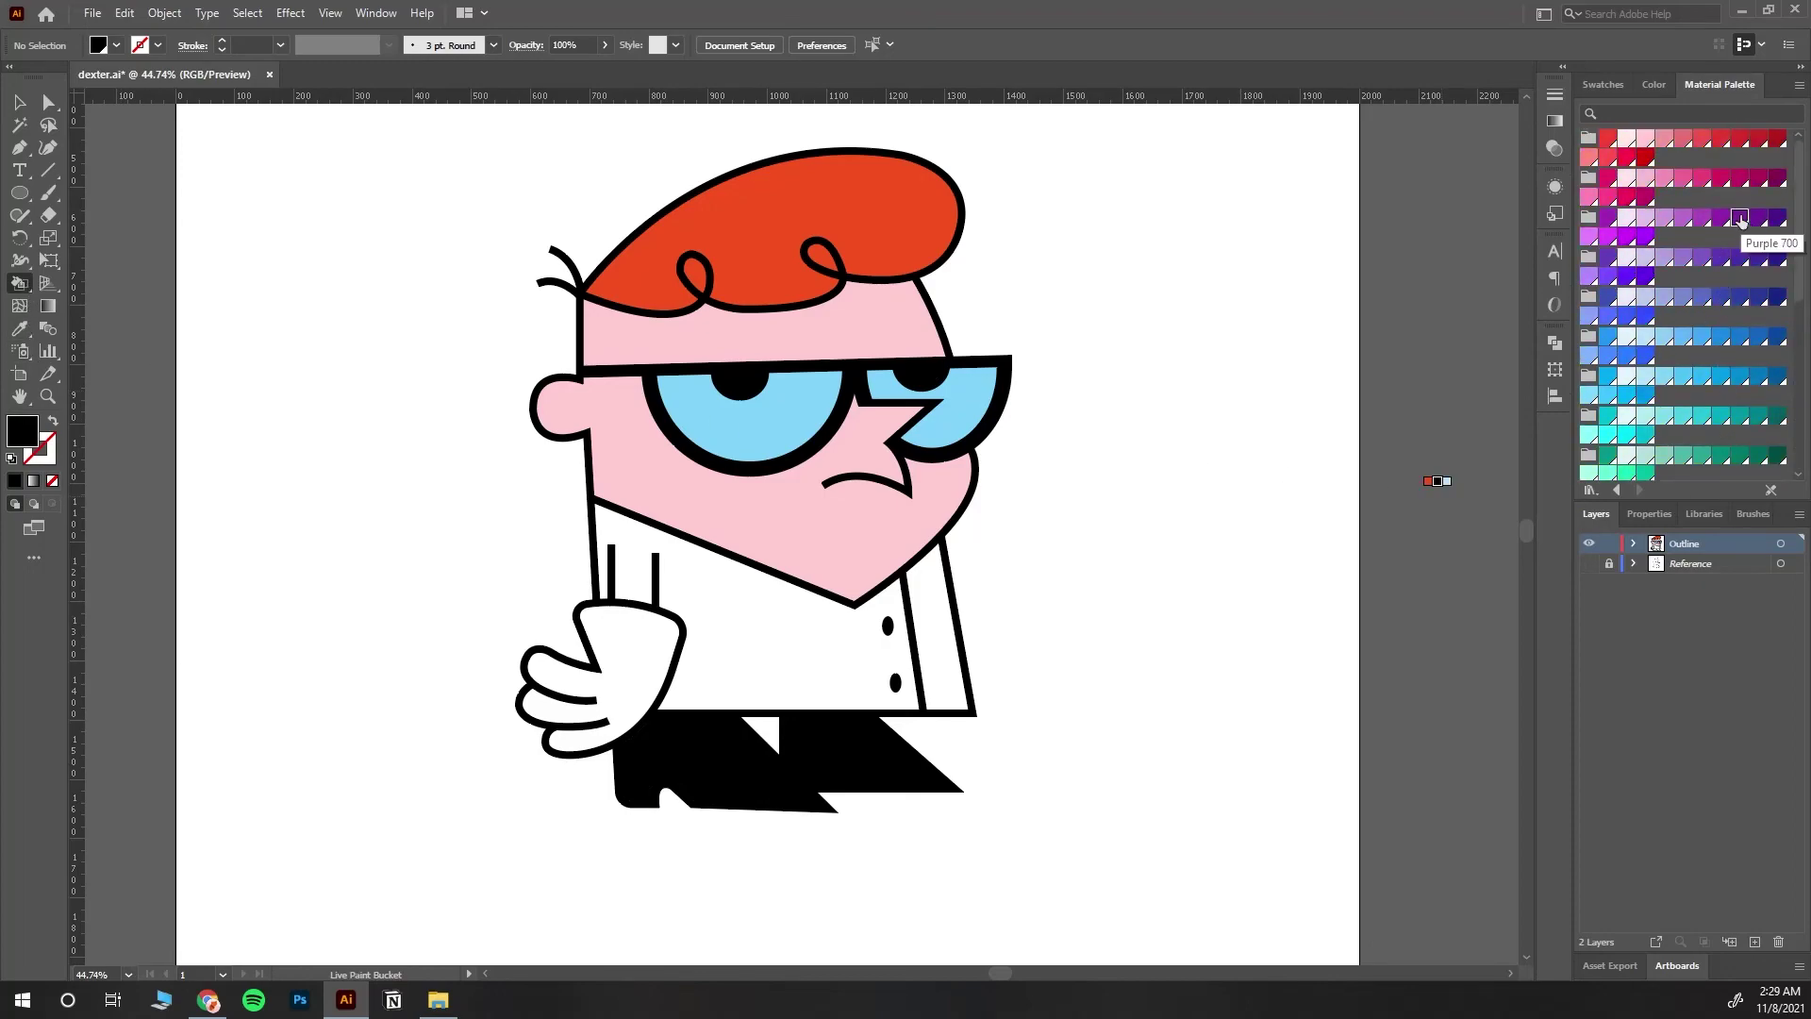
pyautogui.click(1757, 219)
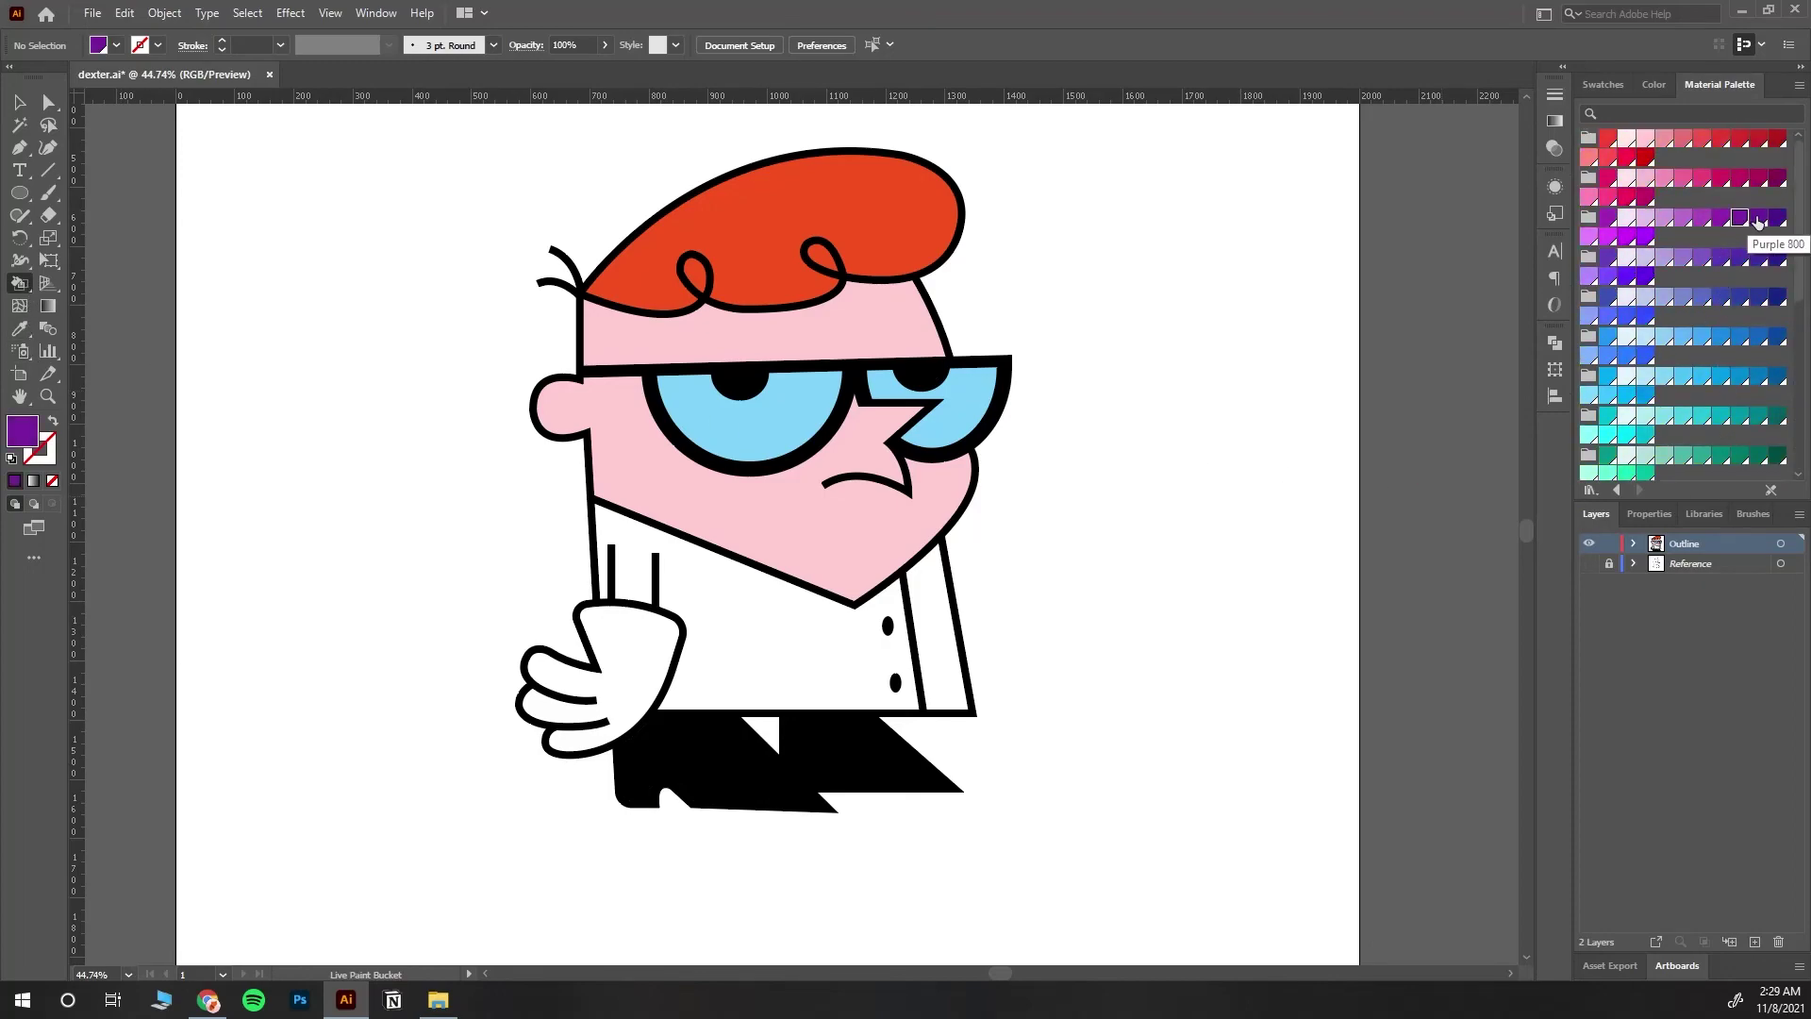
pyautogui.click(643, 660)
pyautogui.press('v')
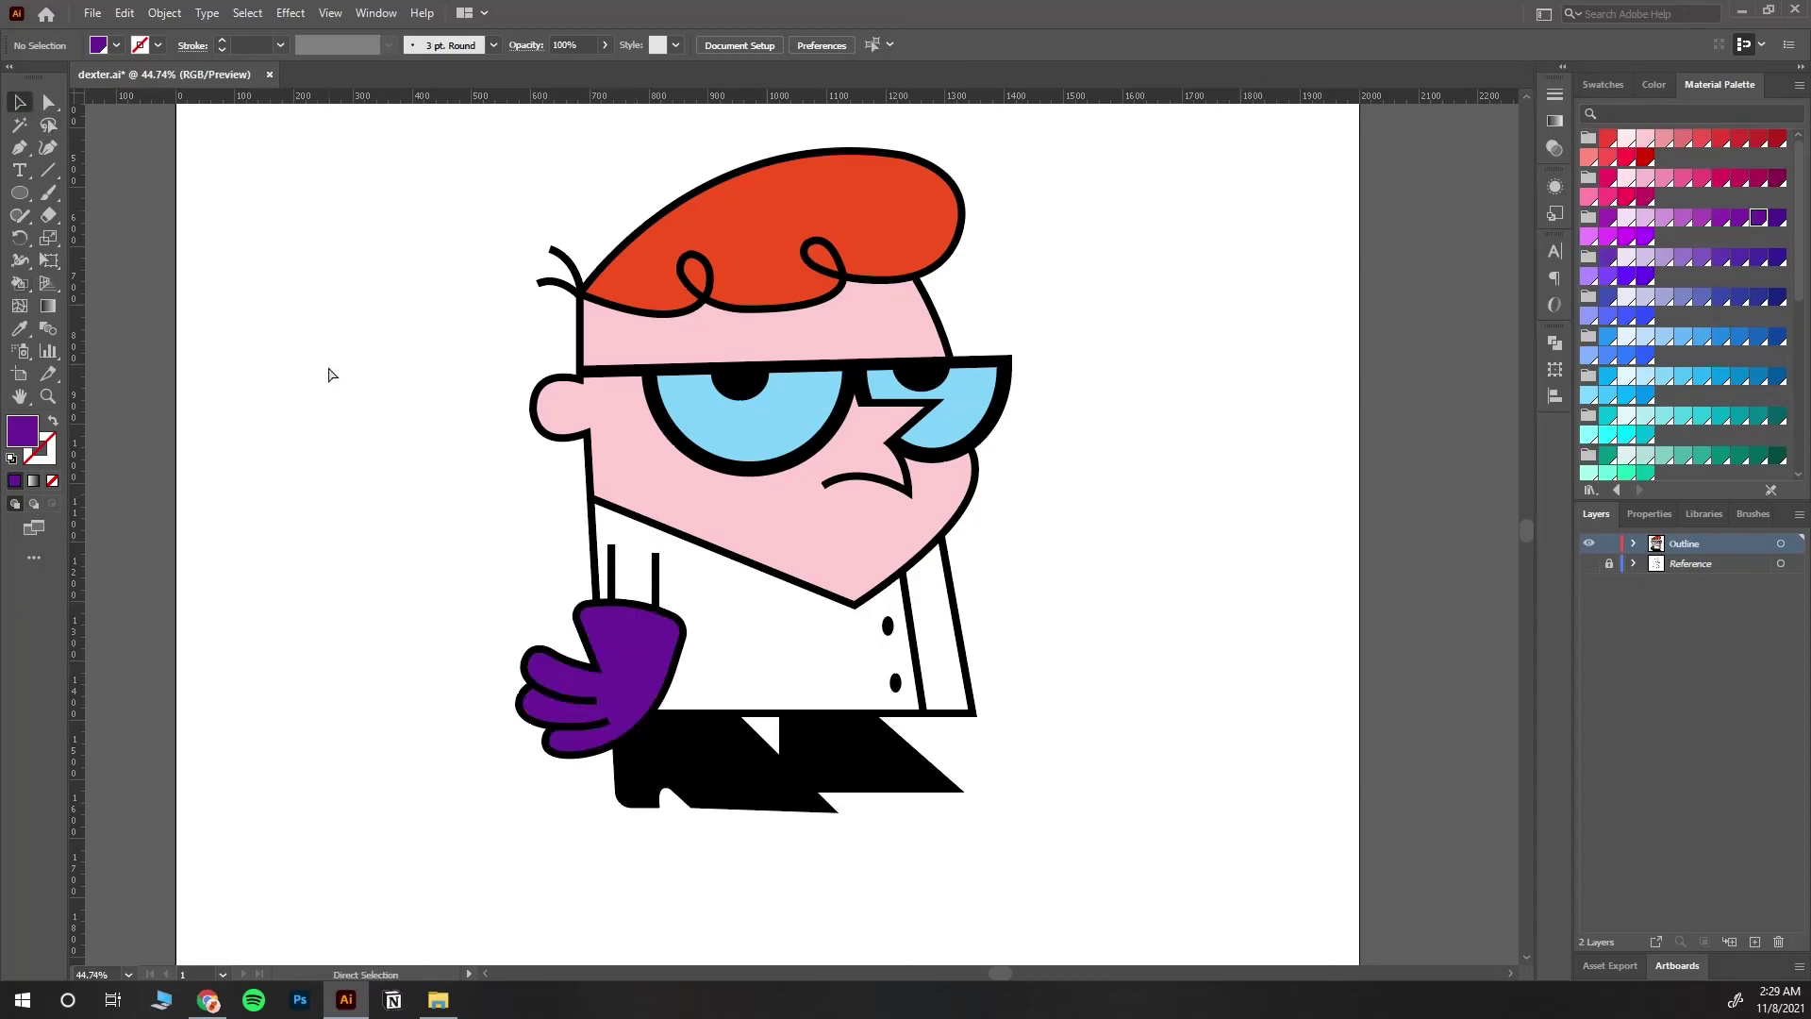
# Step: Draw a light purple 2000 x 2000 px rectangle covering the whole artboard and send it to the back behind the character
pyautogui.hotkey('ctrl', '-')
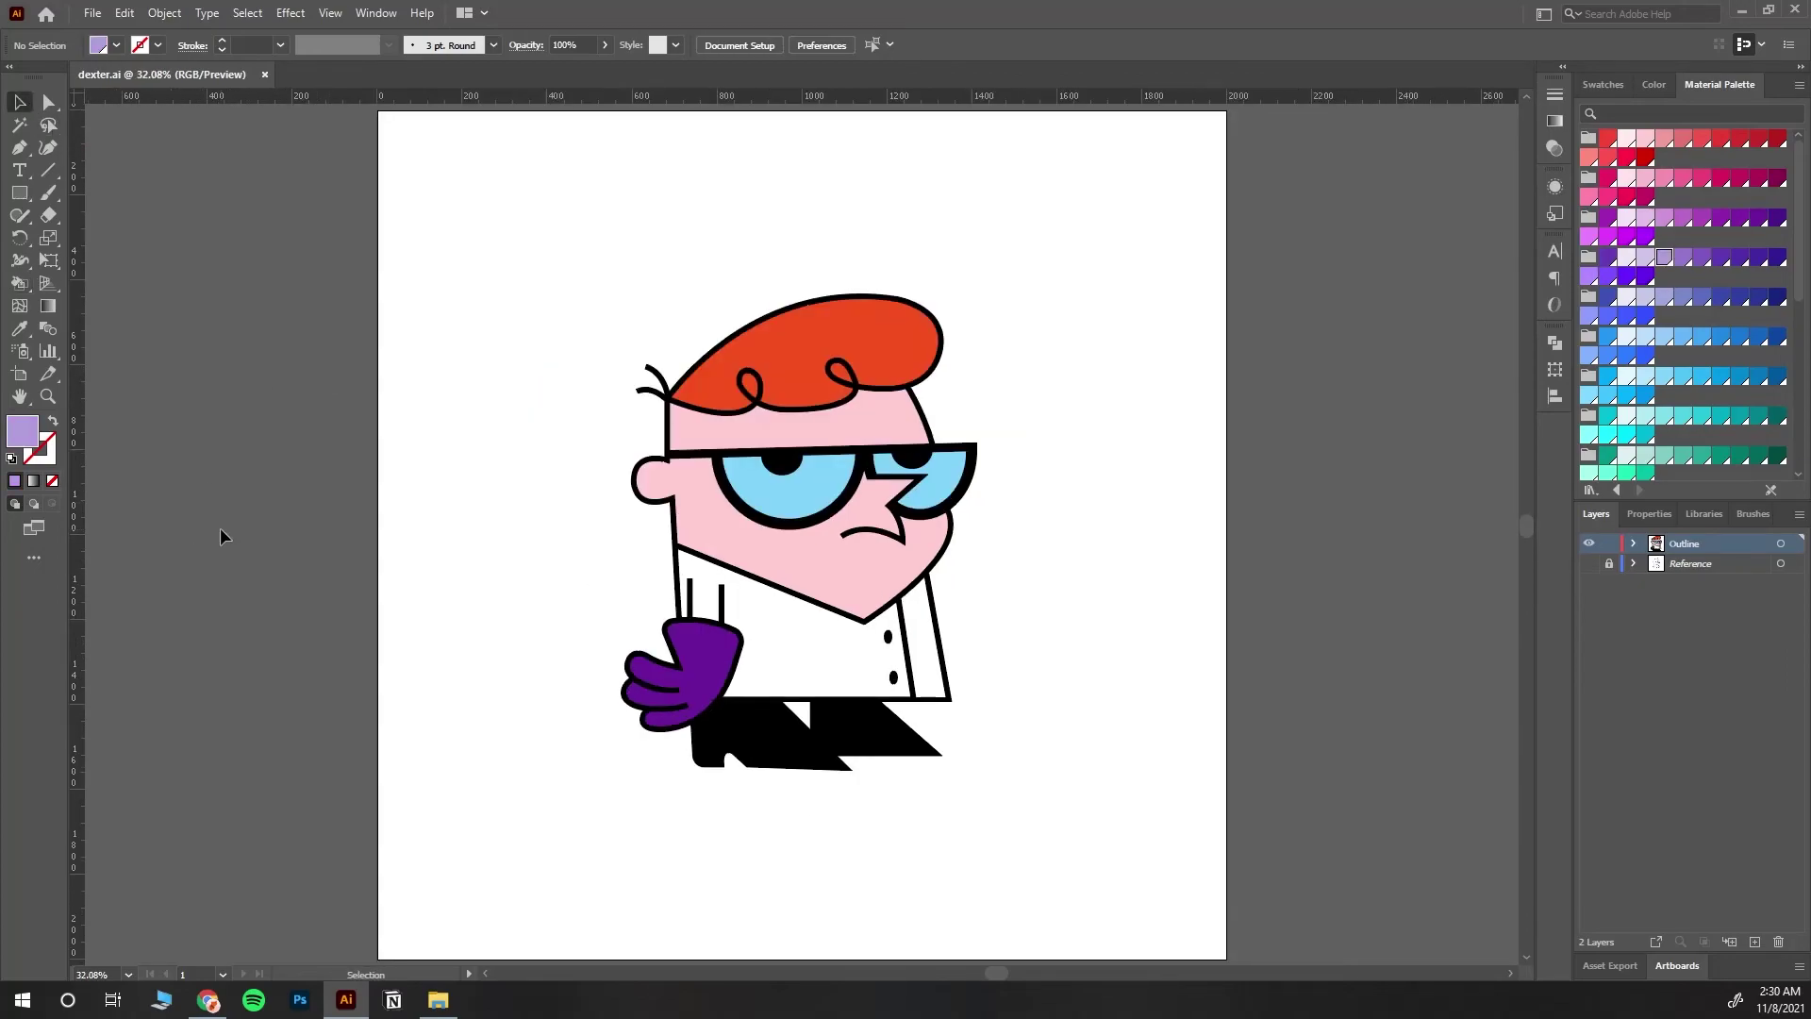
pyautogui.press('m')
pyautogui.moveTo(376, 111)
pyautogui.mouseDown()
pyautogui.moveTo(407, 117)
pyautogui.moveTo(1226, 958)
pyautogui.mouseUp()
pyautogui.rightClick(812, 471)
pyautogui.moveTo(953, 817)
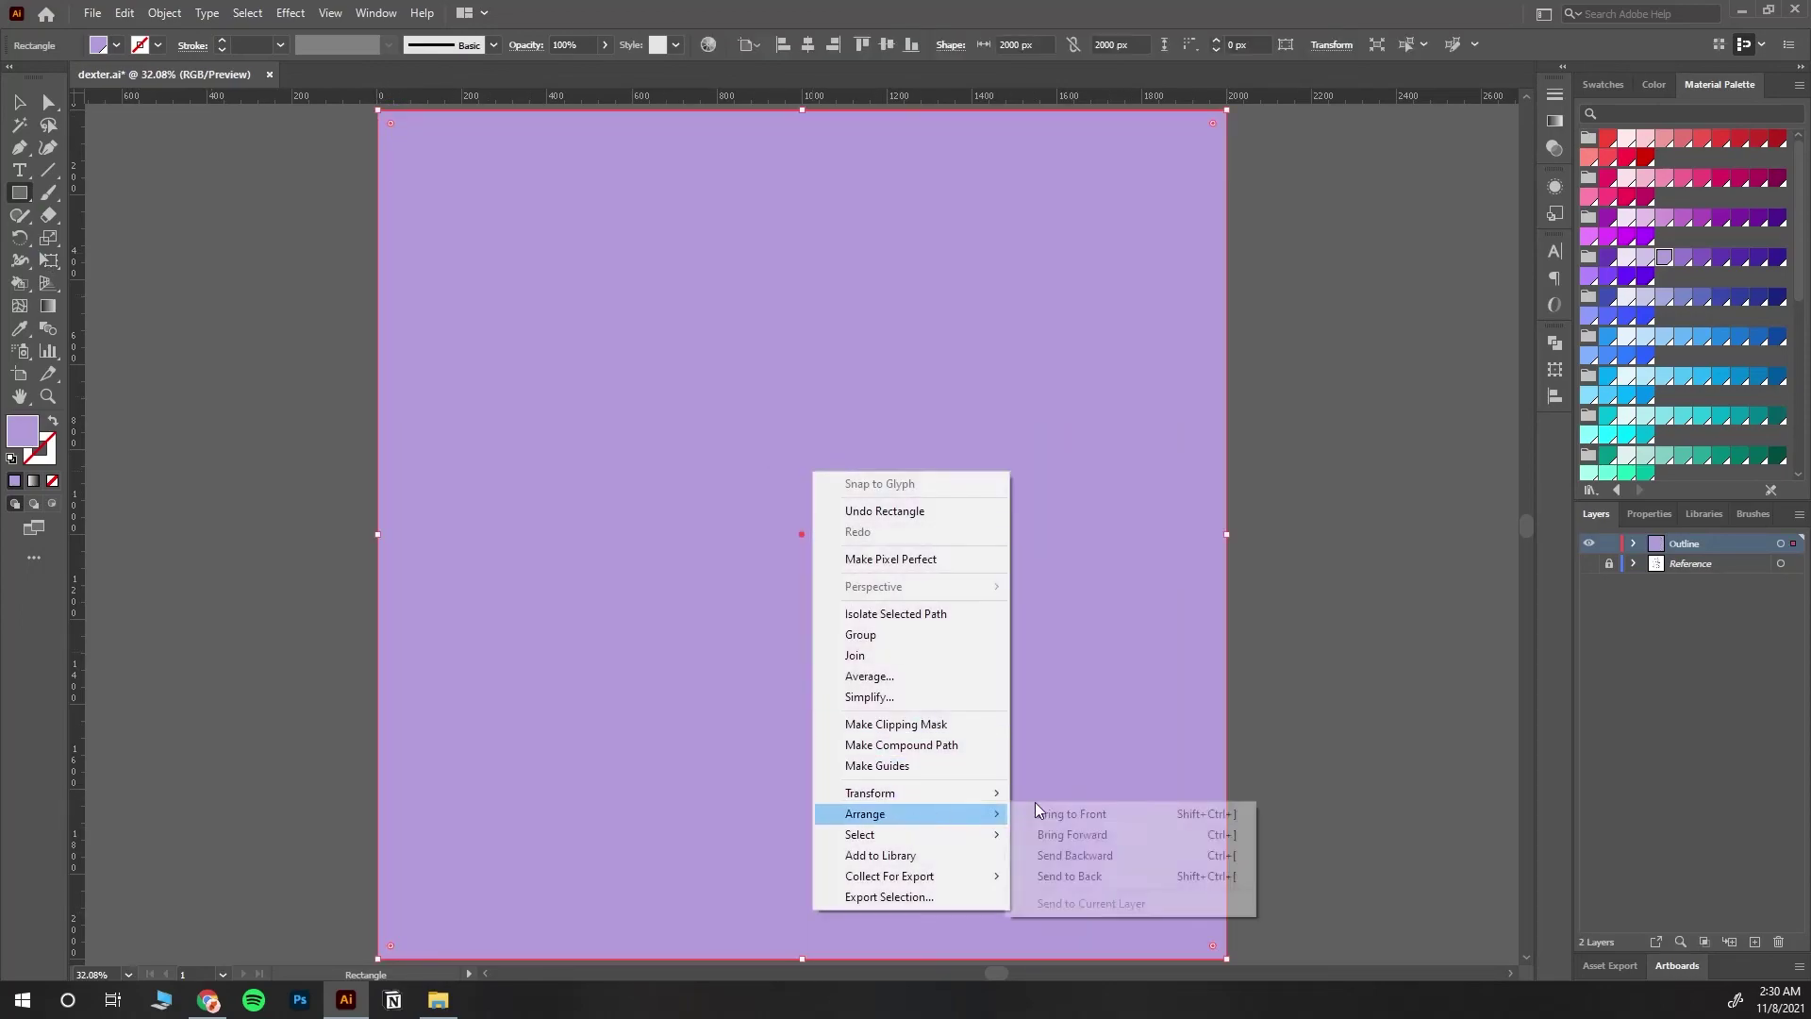
pyautogui.click(1084, 877)
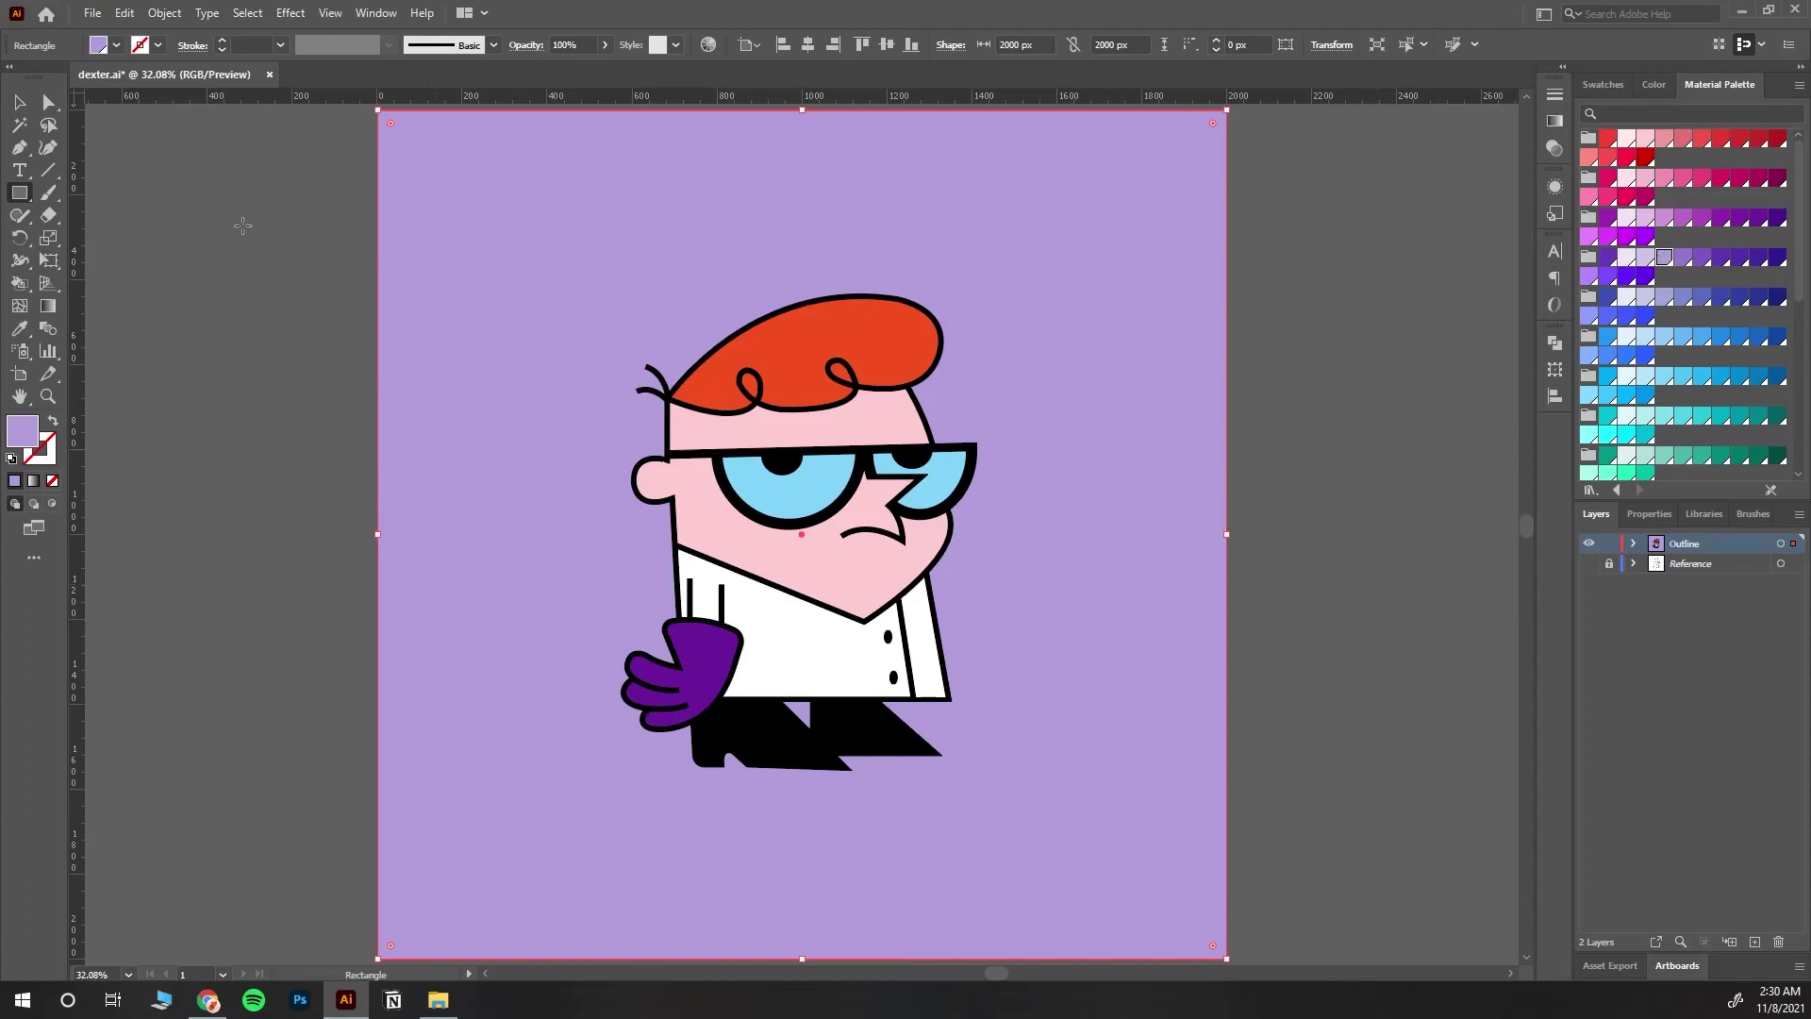
# Step: Deselect the background rectangle, then lock the Outline layer and save the document
pyautogui.click(20, 102)
pyautogui.click(202, 513)
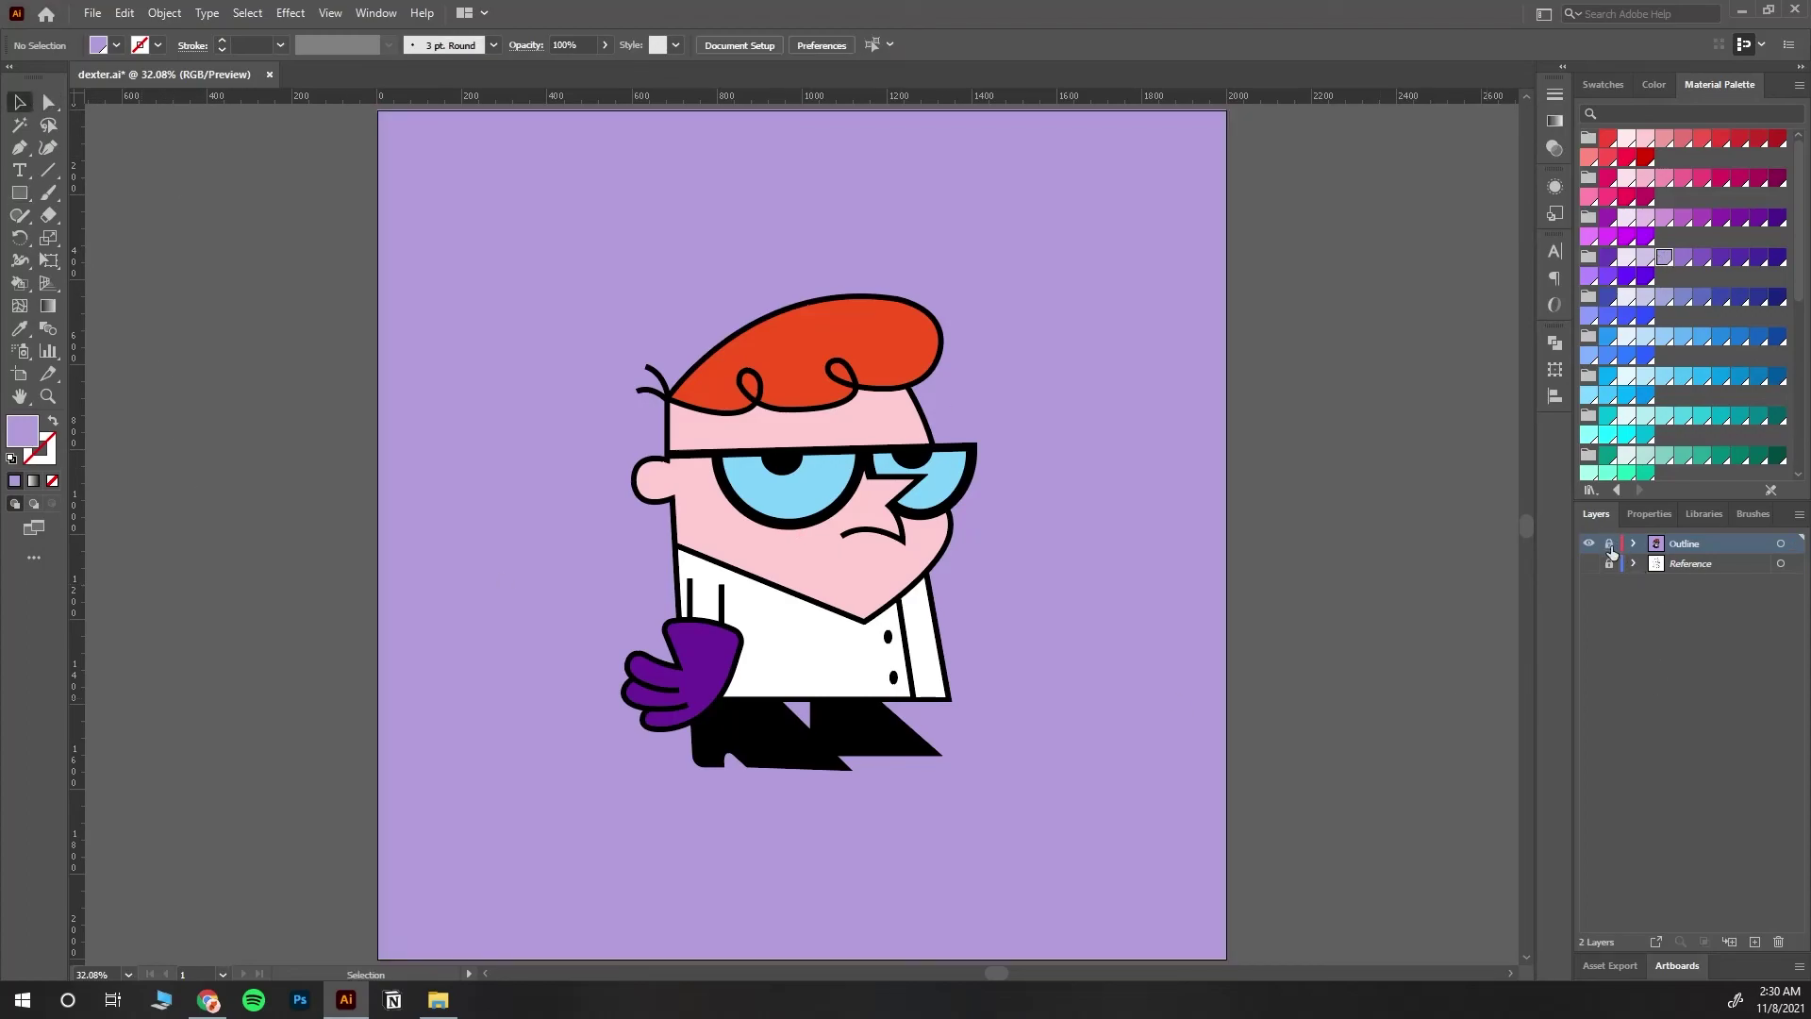
pyautogui.hotkey('ctrl', 's')
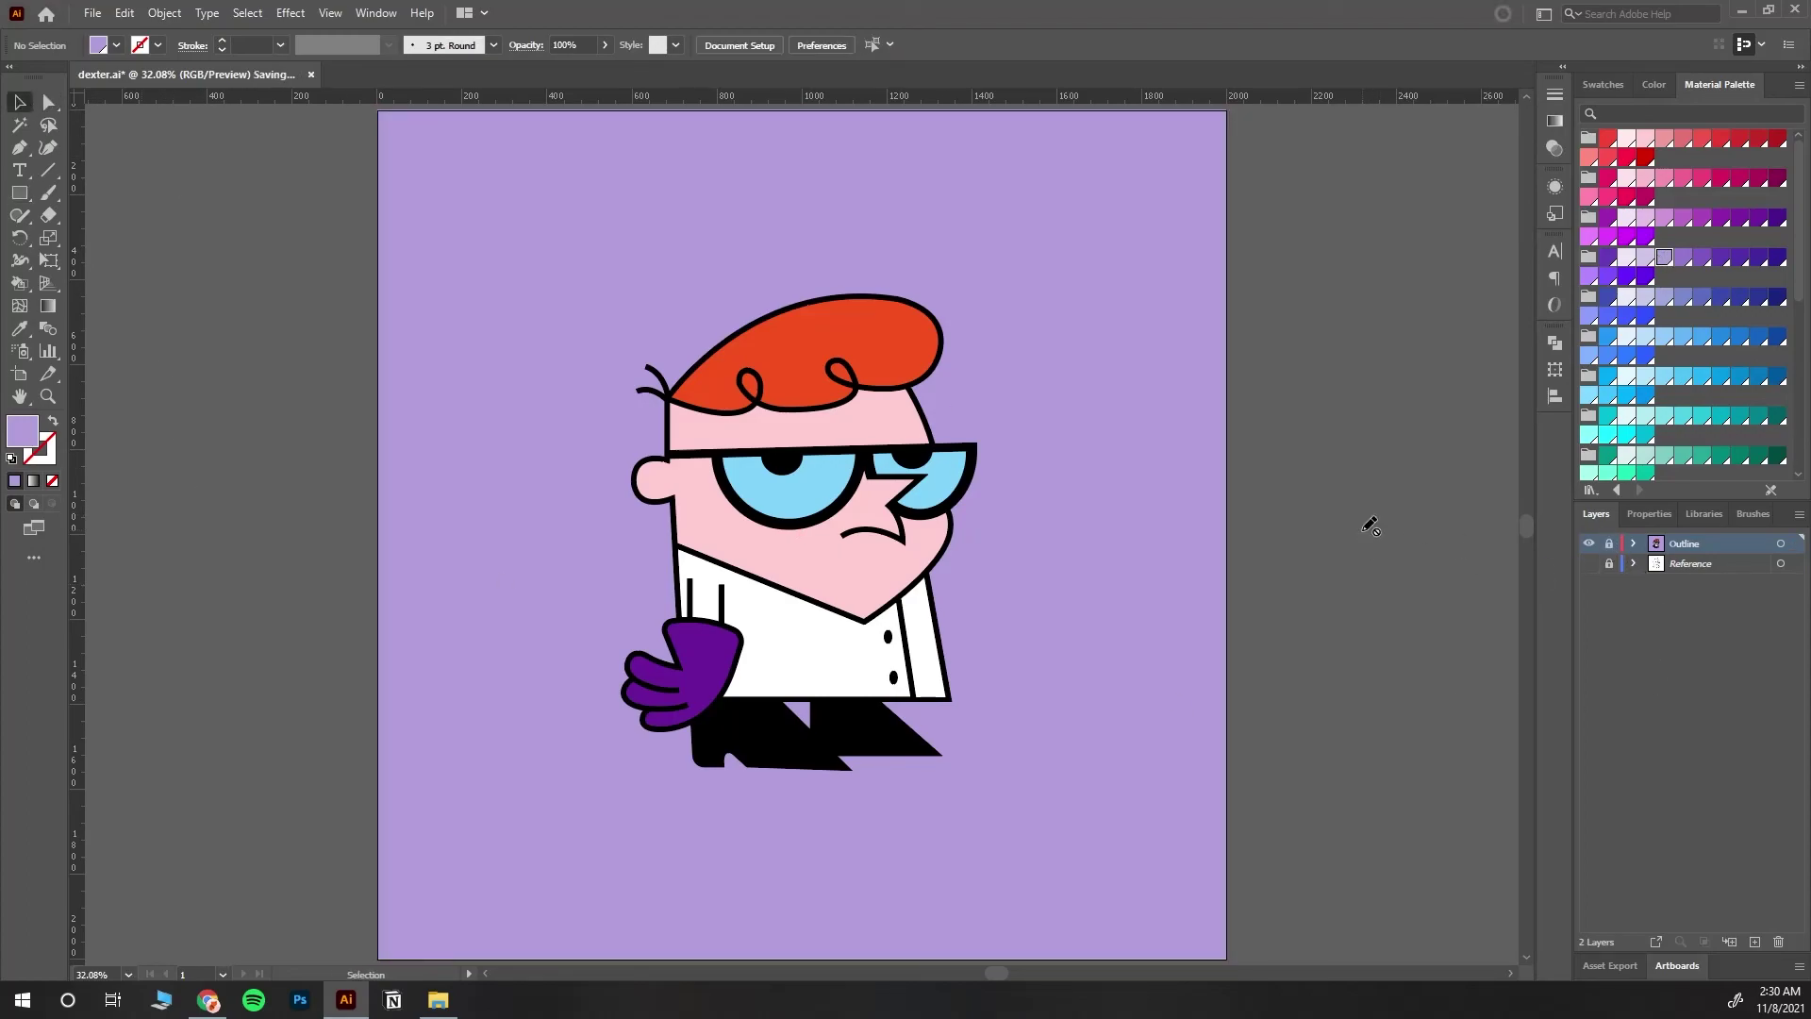